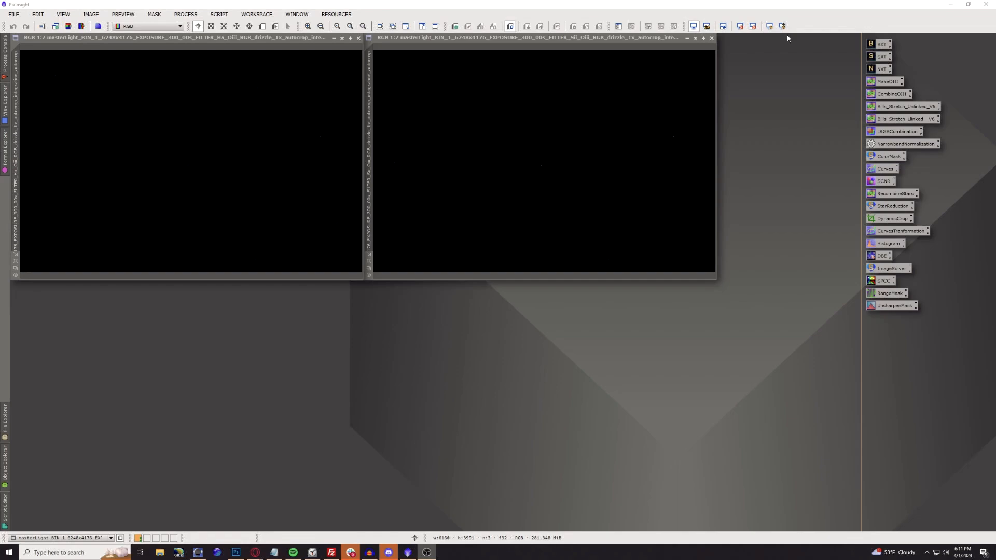
Auto-stretch the screen display of the Ha-OIII master image and inspect its nebula.
left_click(769, 26)
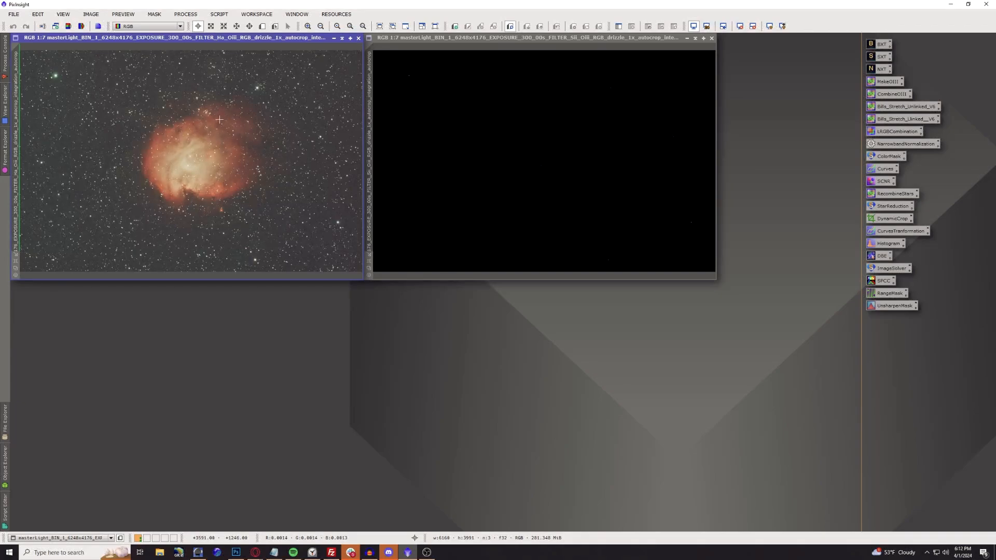
scroll(195, 170, "up", 3)
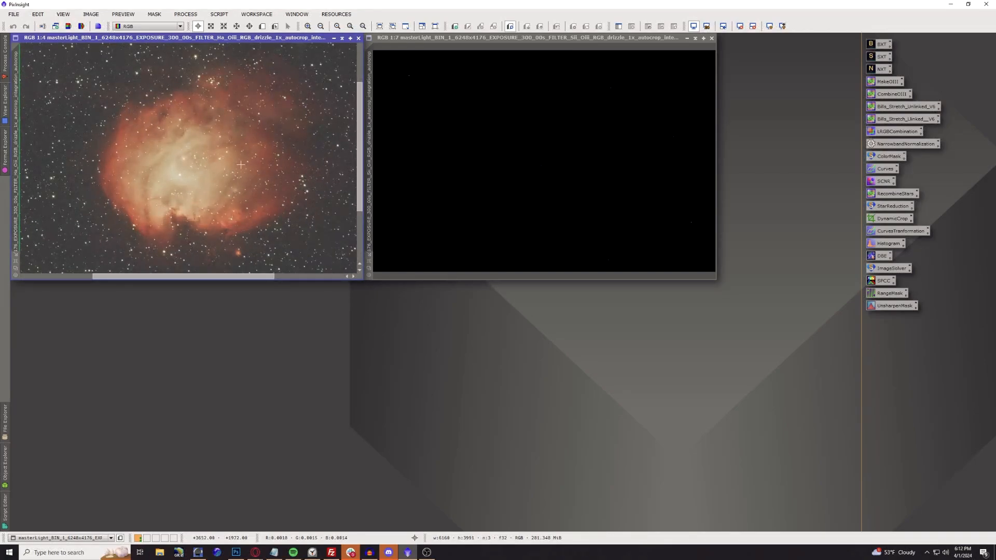
scroll(241, 164, "down", 3)
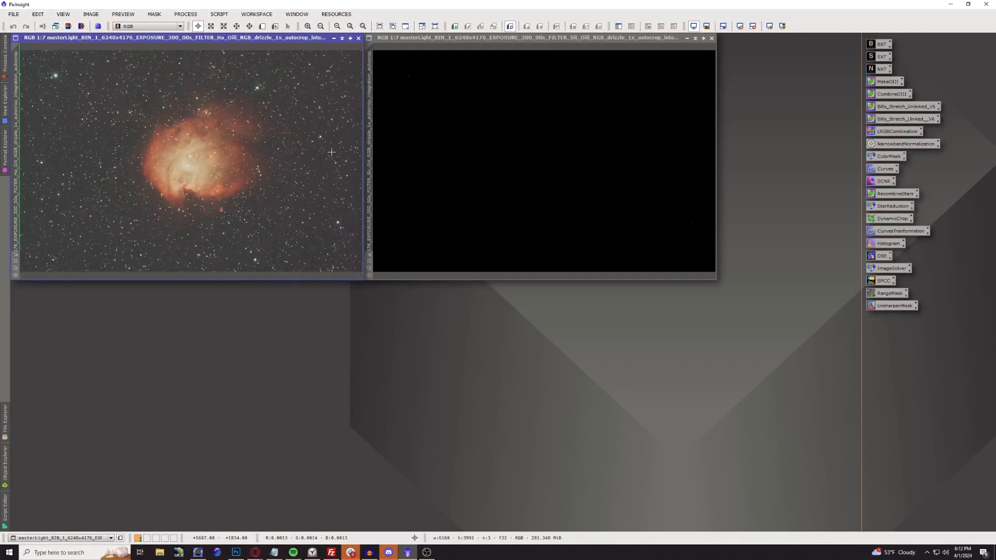
Auto-stretch the screen display of the SII-OIII master image and inspect its nebula up close.
left_click(484, 89)
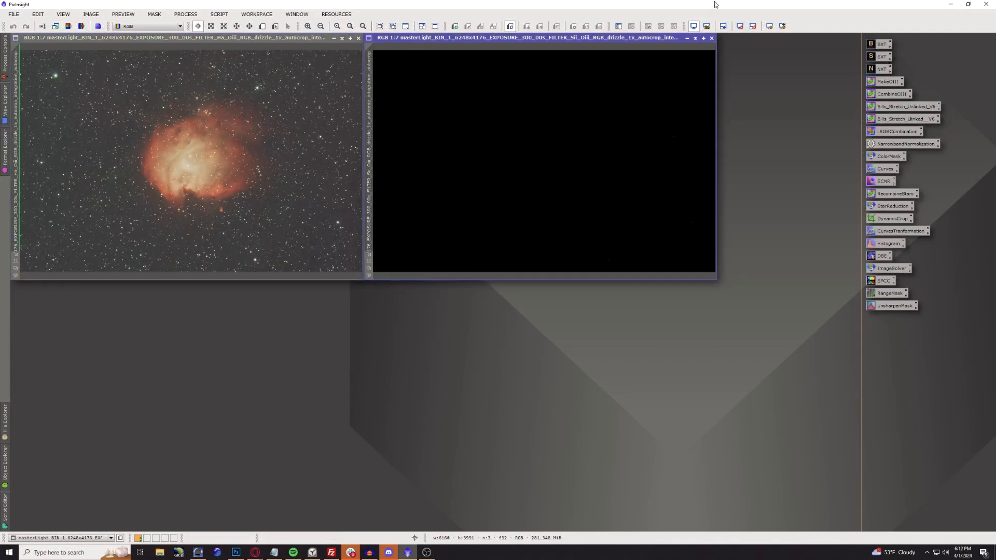
left_click(769, 26)
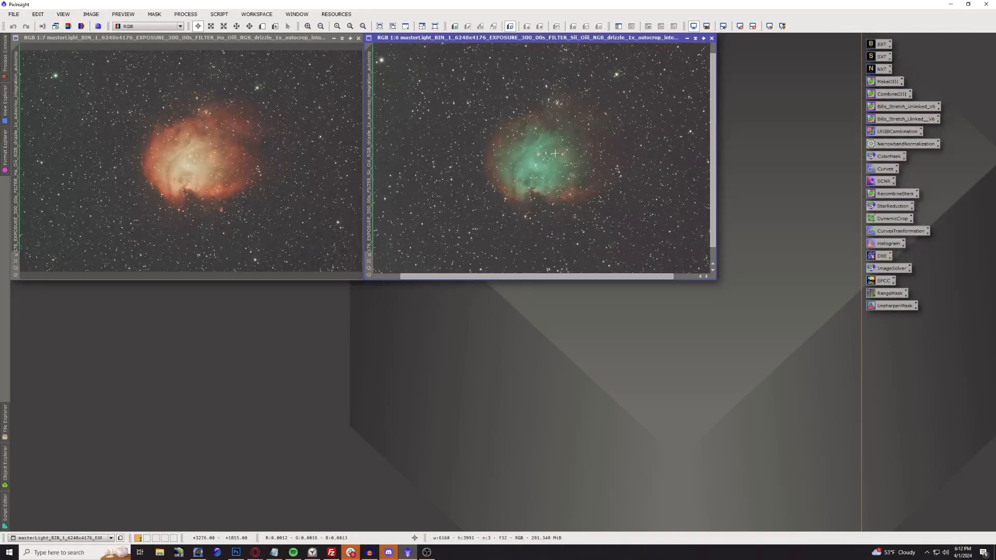
scroll(555, 153, "up", 3)
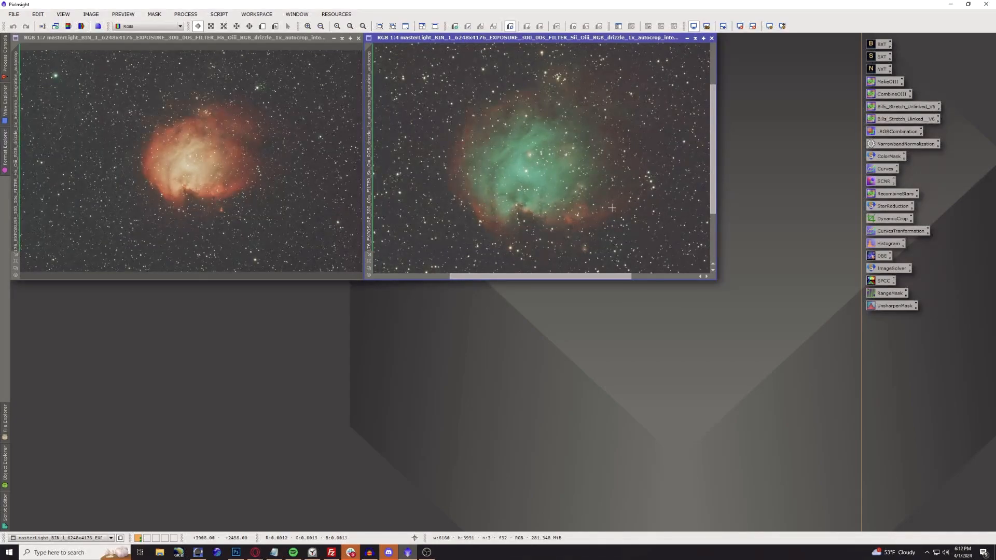
scroll(527, 211, "up", 2)
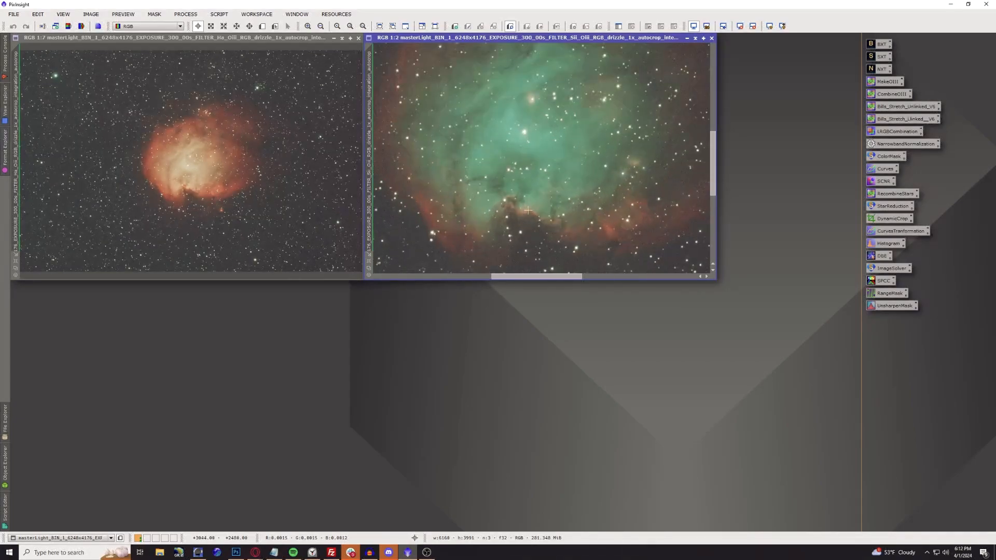
scroll(527, 206, "down", 2)
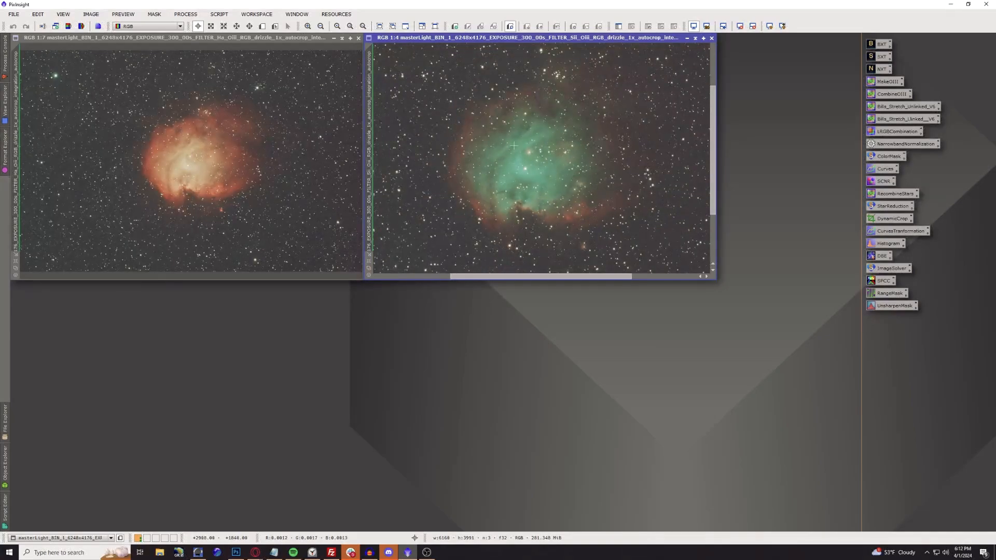
scroll(532, 166, "down", 3)
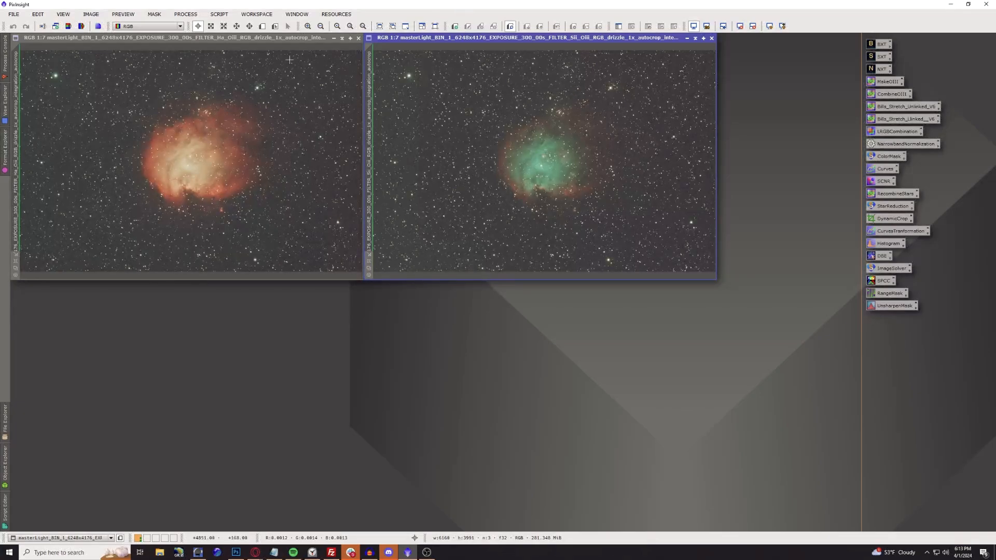
Remove the Ha-OIII image's gradient with the GraXpert script, using Subtraction correction, 0.632 smoothing and replacement of the target view.
left_click(225, 38)
left_click(220, 15)
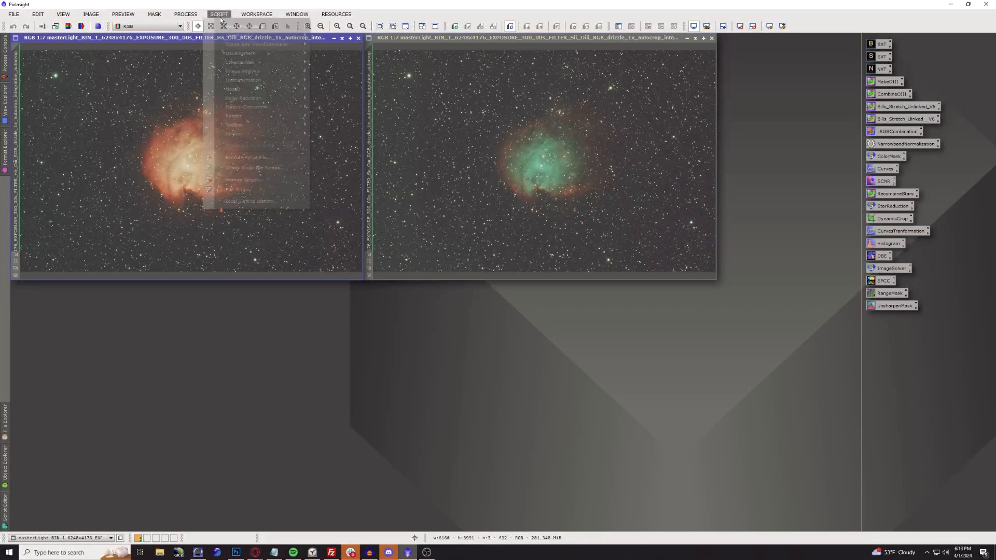
mouse_move(257, 134)
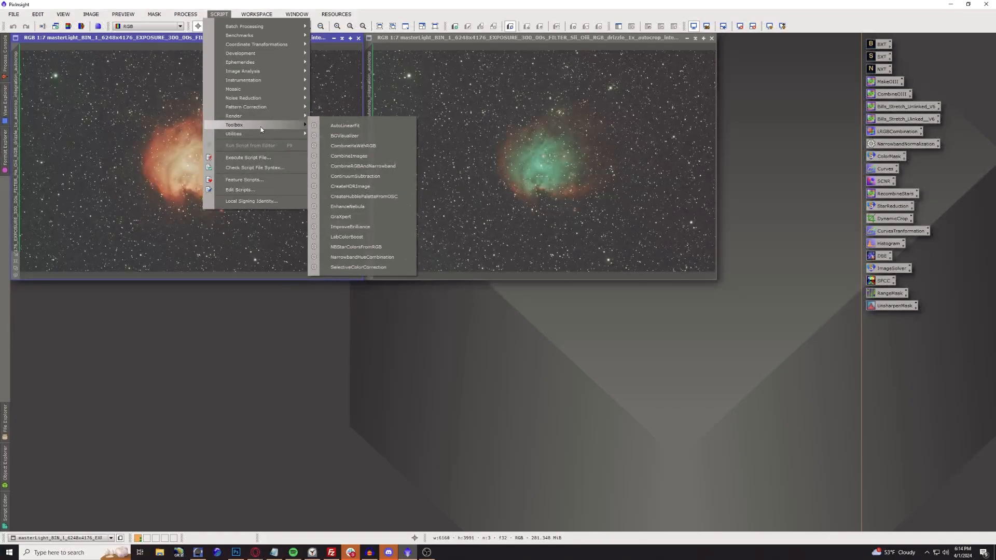
left_click(370, 219)
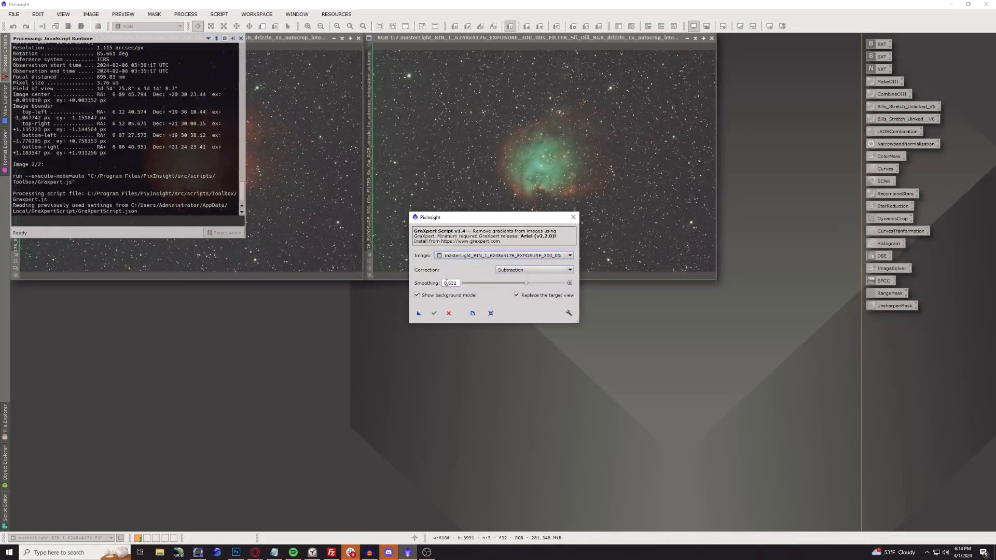
left_click(433, 314)
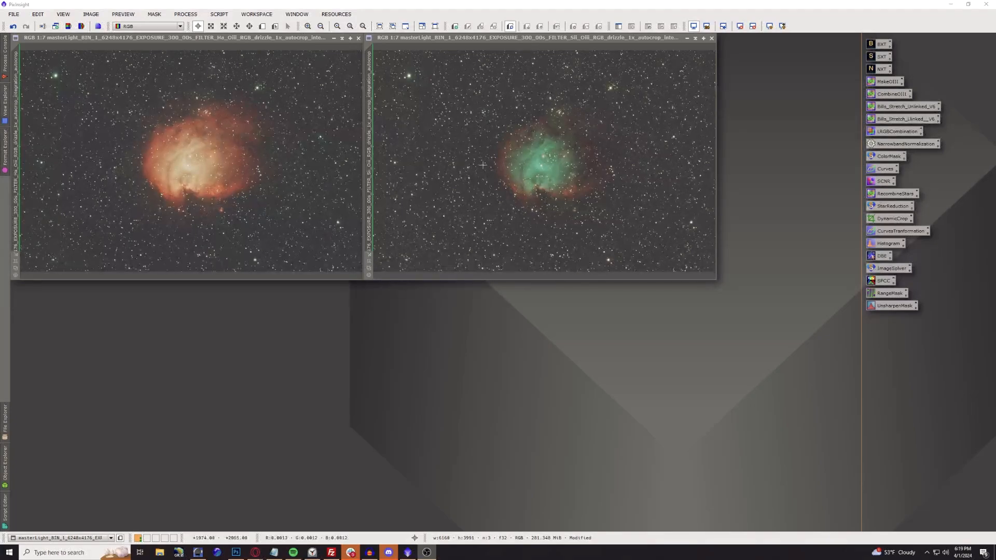
Check the stars in both images up close, and apply BlurXTerminator with Correct Only enabled to the Ha-OIII image.
double_click(883, 46)
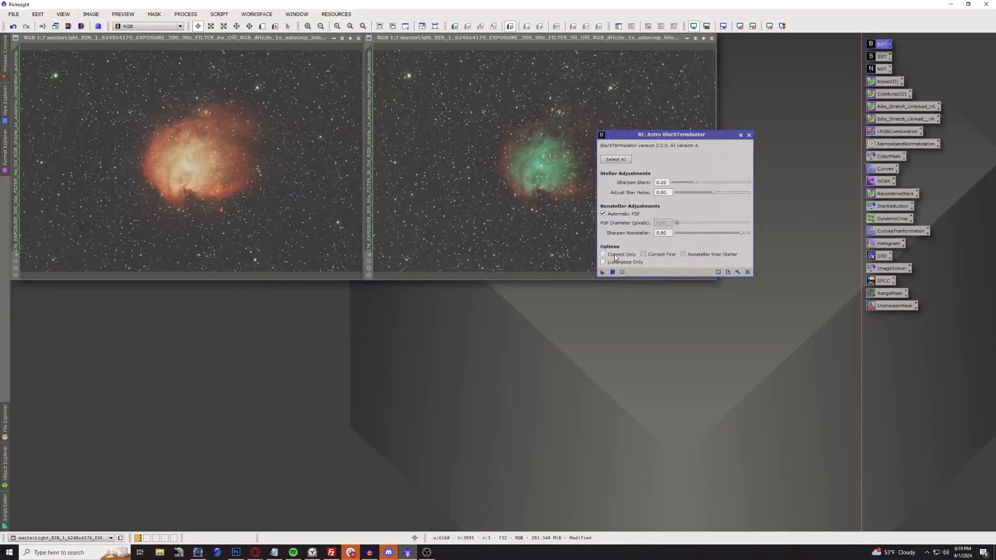
mouse_move(616, 258)
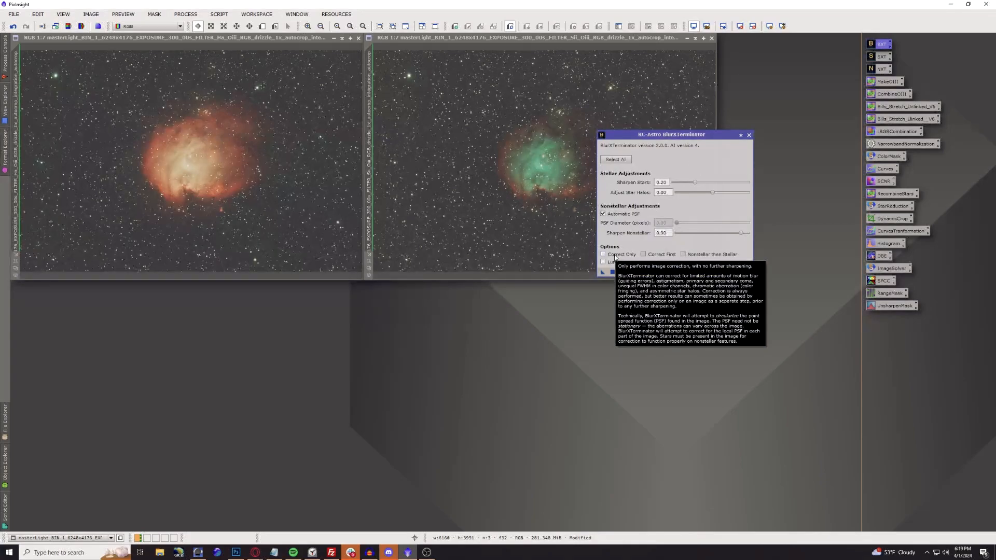
scroll(315, 208, "up", 6)
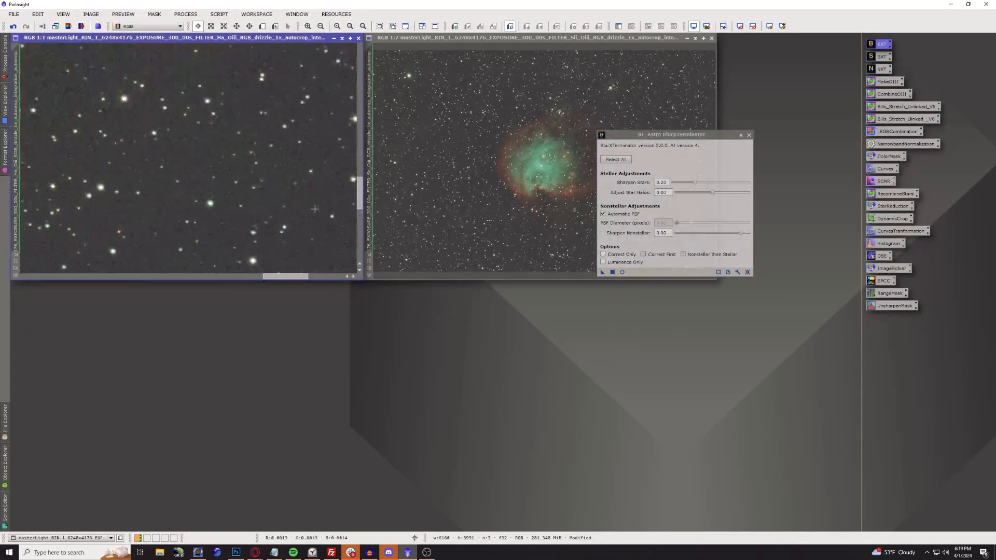
scroll(247, 198, "up", 1)
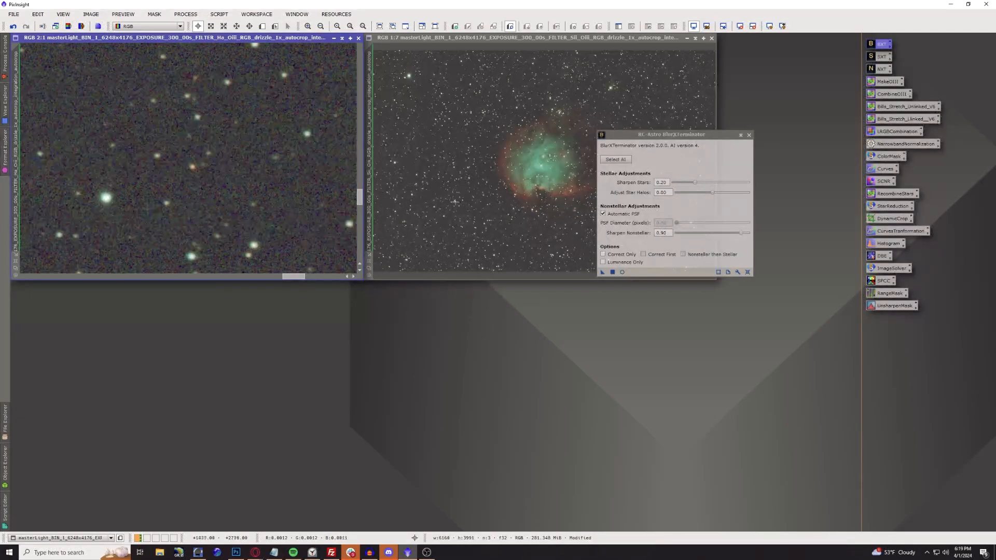
scroll(473, 204, "up", 7)
scroll(473, 204, "down", 1)
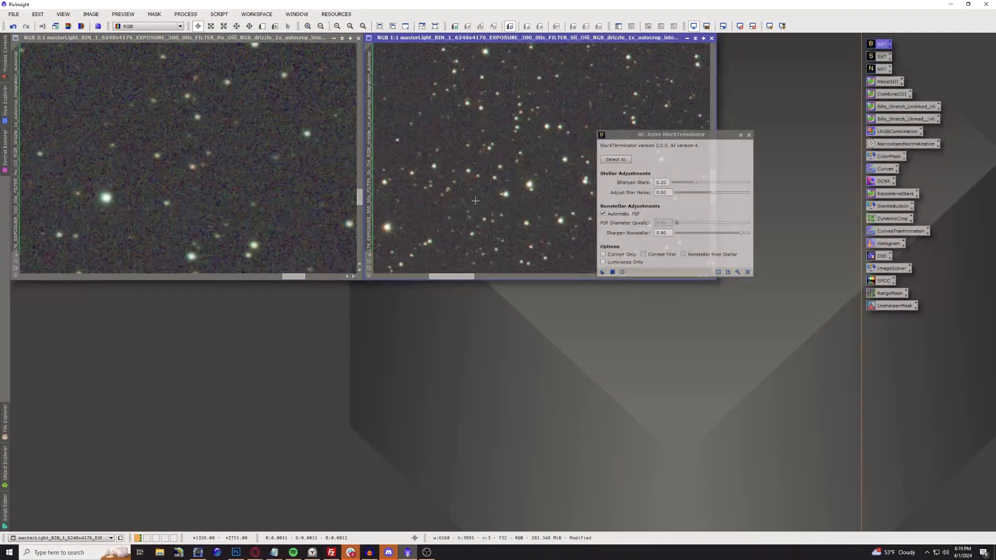
left_click_drag(663, 136, 797, 132)
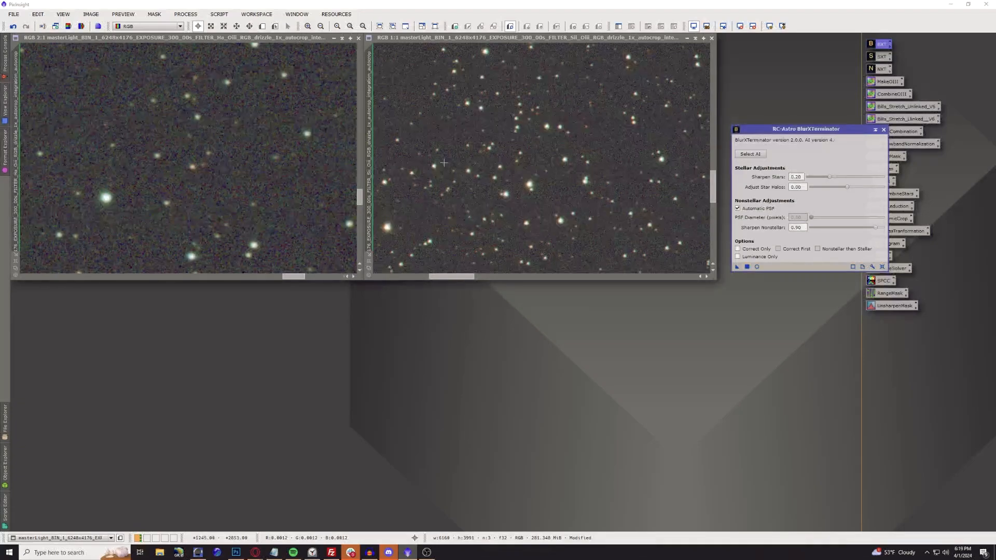
left_click(759, 249)
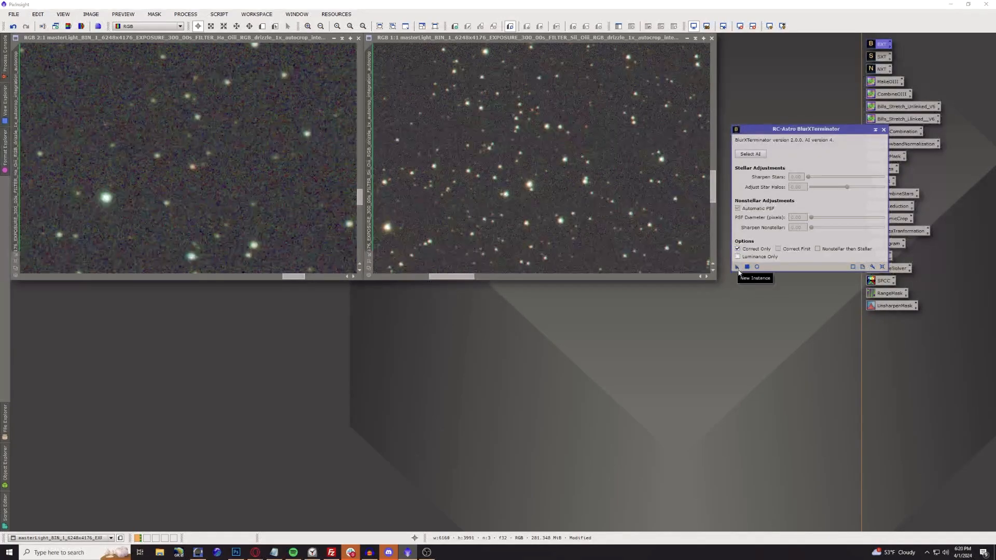
left_click_drag(737, 268, 208, 194)
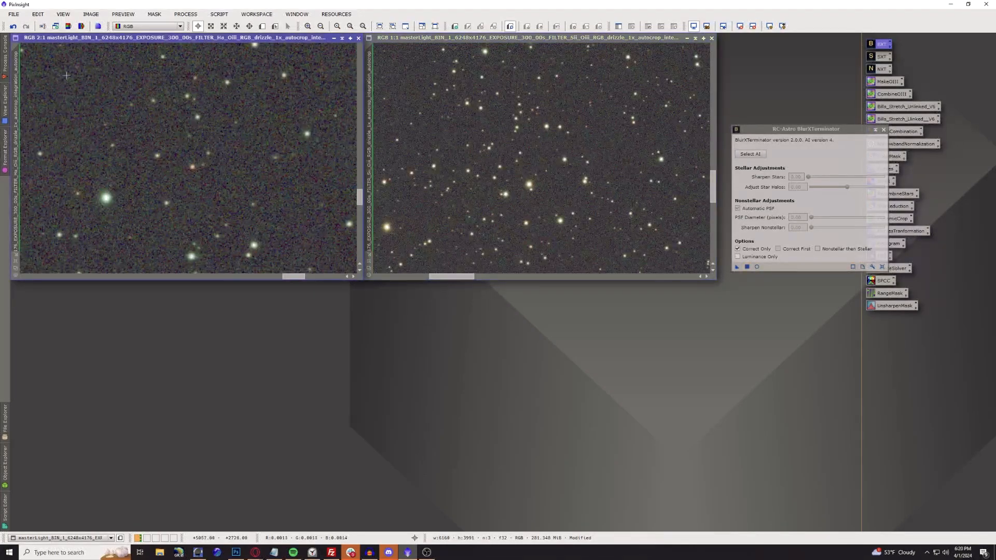
Compare the Ha-OIII stars before and after the BlurXTerminator correction by undoing and redoing it.
left_click(13, 26)
scroll(90, 189, "up", 1)
scroll(127, 199, "down", 1)
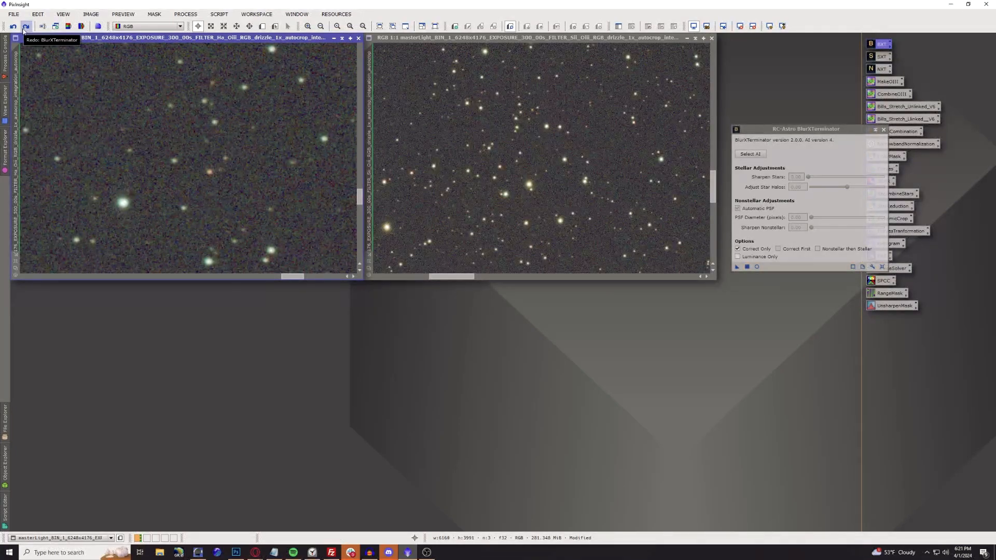
left_click(23, 32)
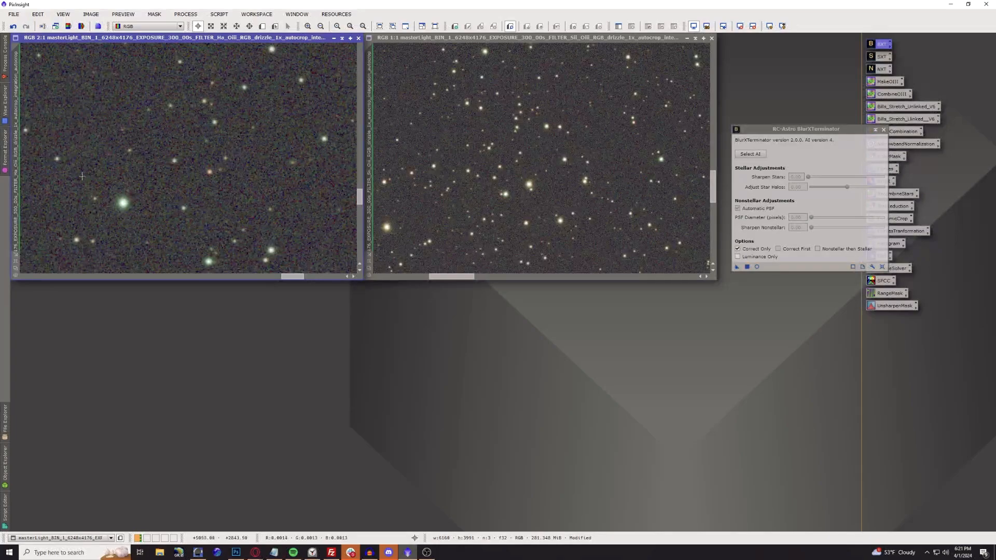
Compare the SII-OIII stars before and after the BlurXTerminator correction by undoing and redoing it, and return both images to full view.
left_click(460, 201)
scroll(503, 190, "up", 1)
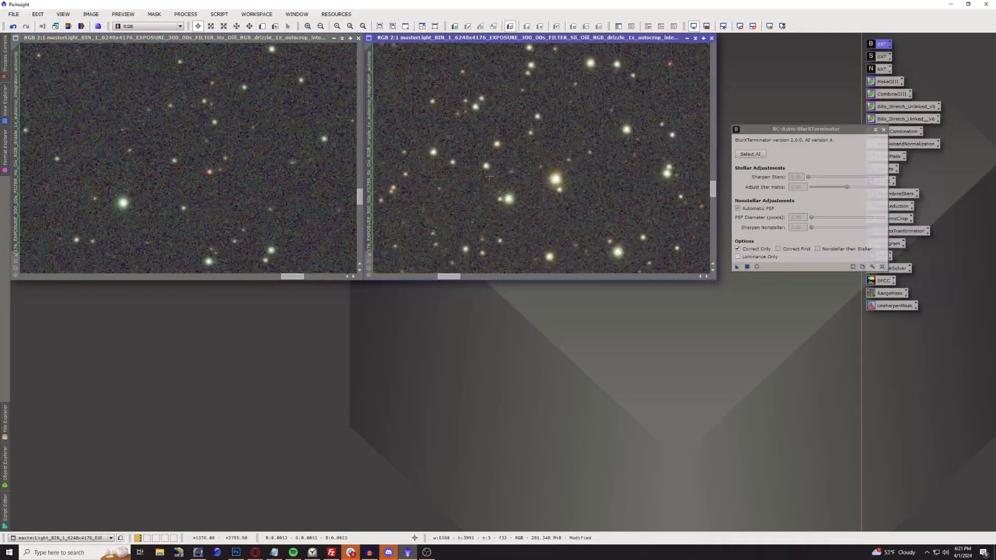
left_click(13, 26)
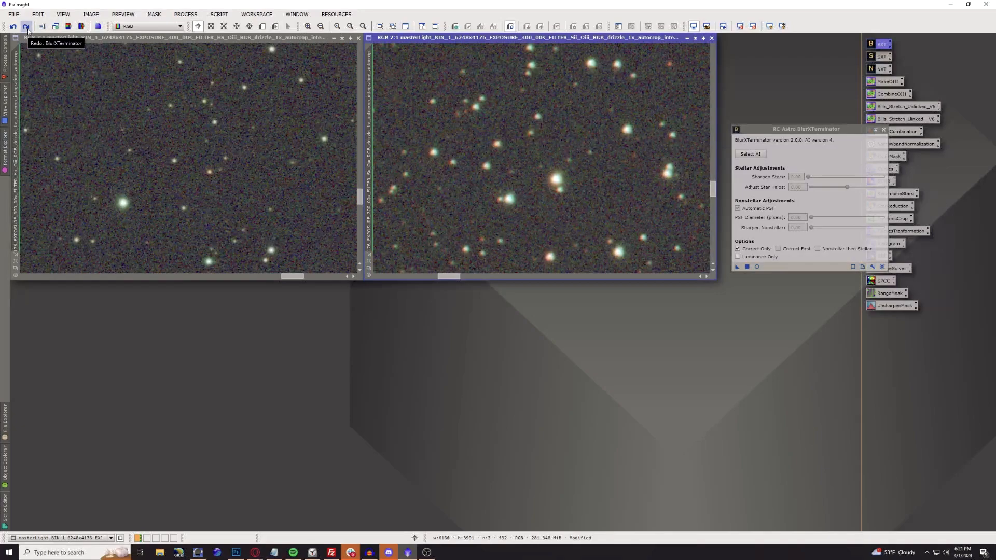
left_click(26, 27)
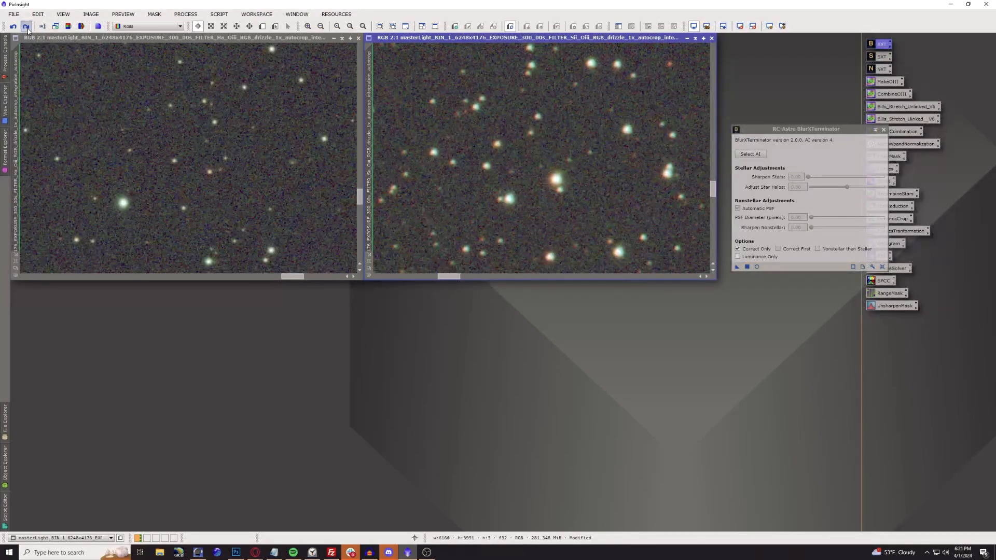
scroll(548, 194, "down", 6)
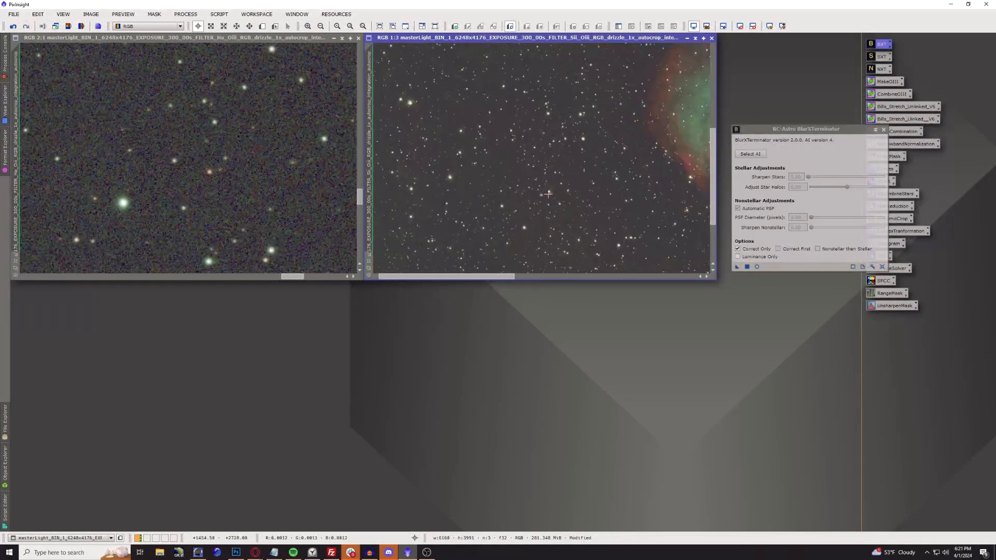
scroll(206, 171, "down", 6)
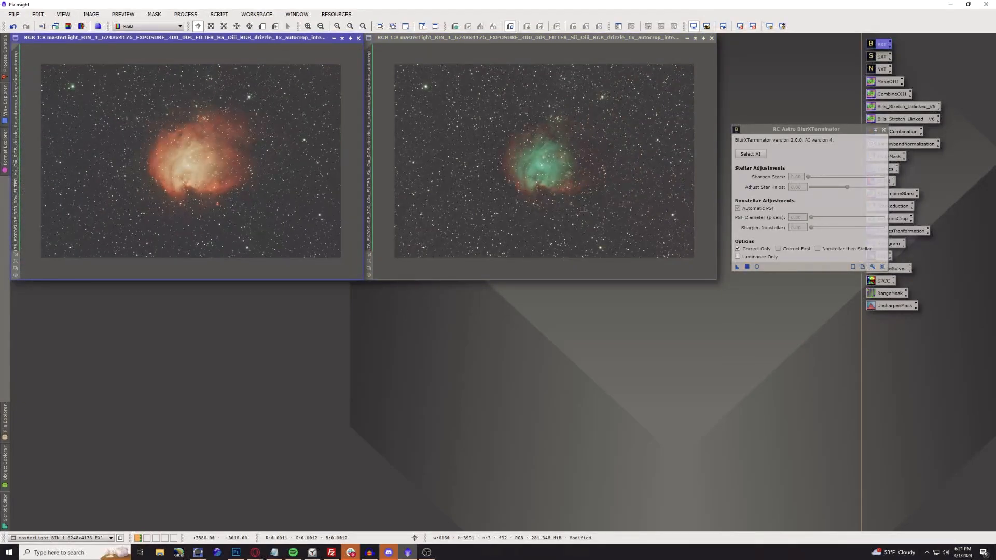
Apply BlurXTerminator to the Ha-OIII image with Correct Only off, Sharpen Stars 0.20, Adjust Star Halos -0.05 and Sharpen Nonstellar 0.90.
left_click(738, 249)
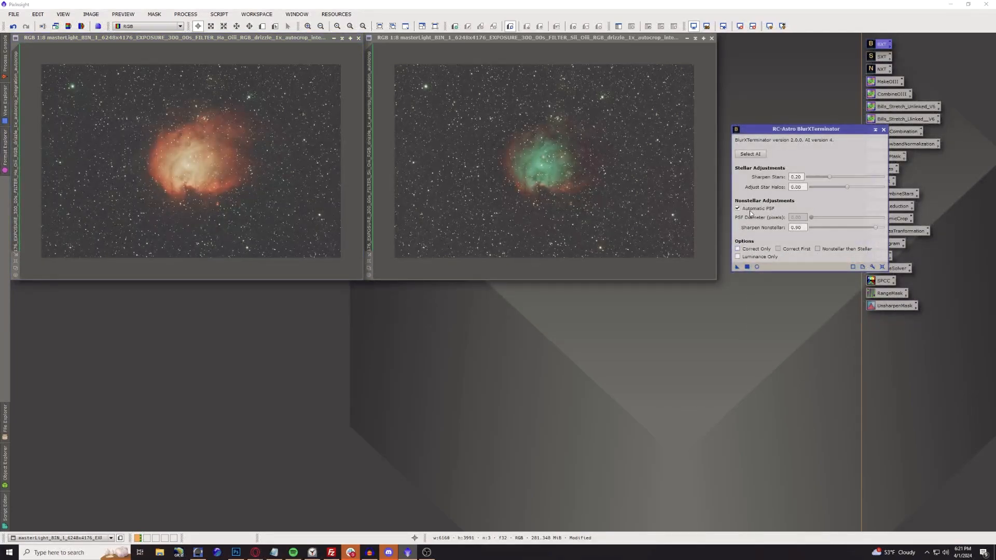
mouse_move(748, 213)
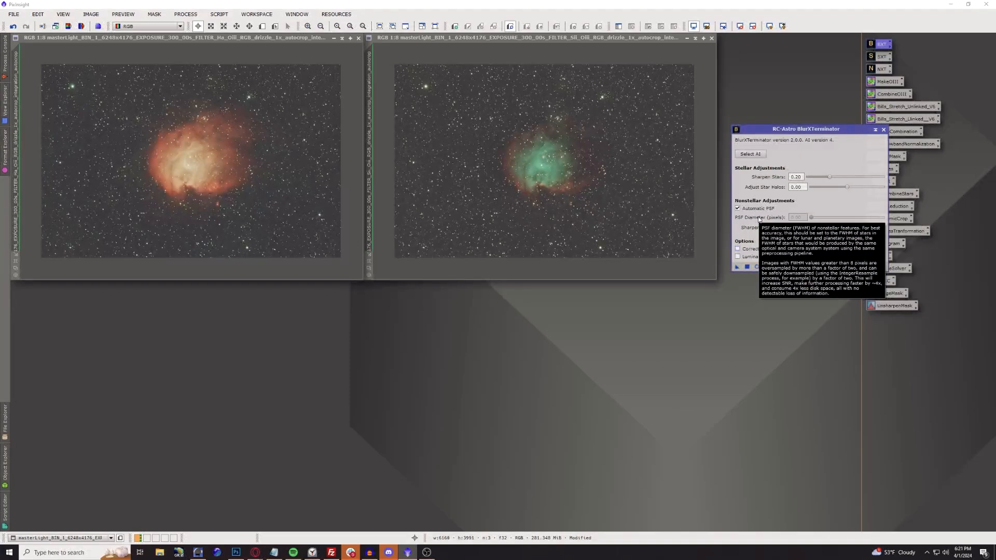
mouse_move(796, 176)
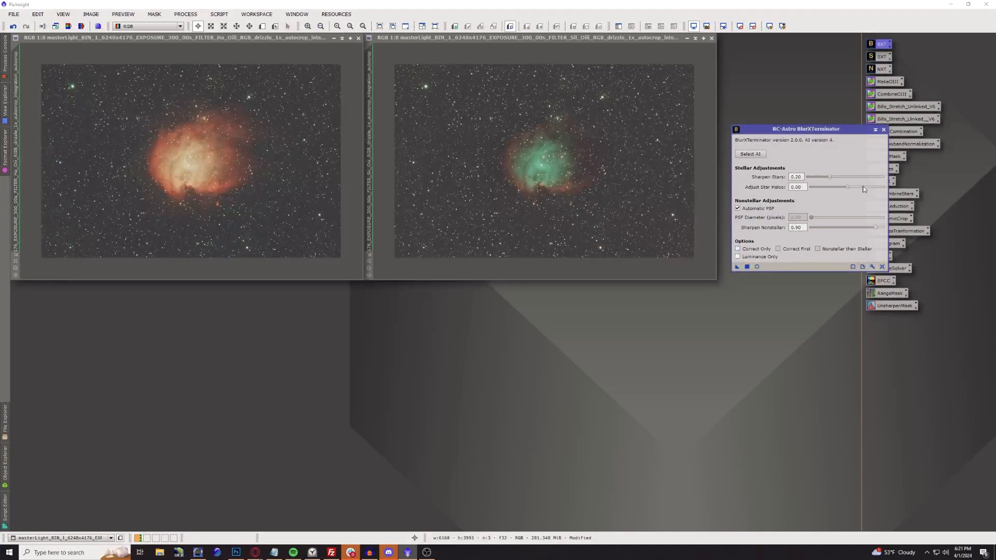
mouse_move(846, 192)
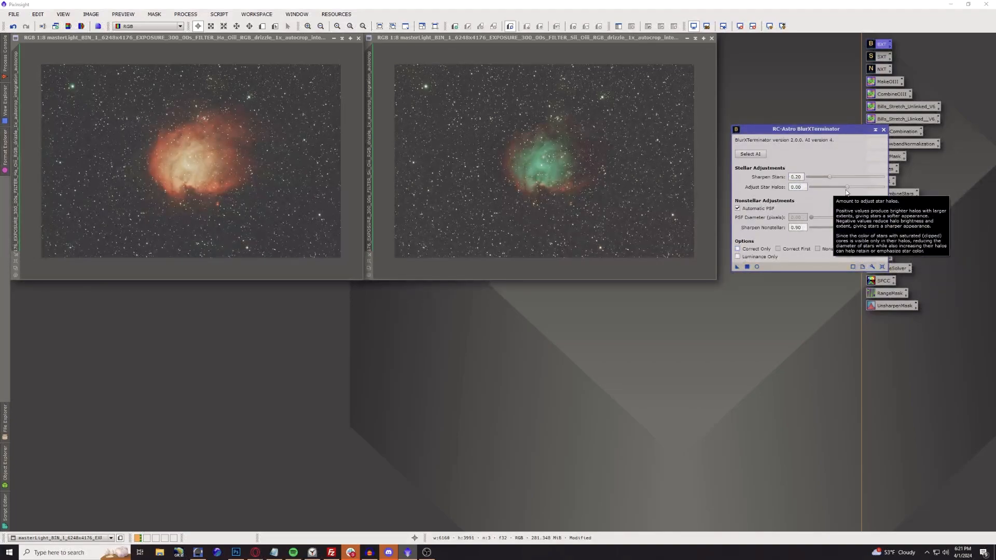
scroll(452, 101, "up", 5)
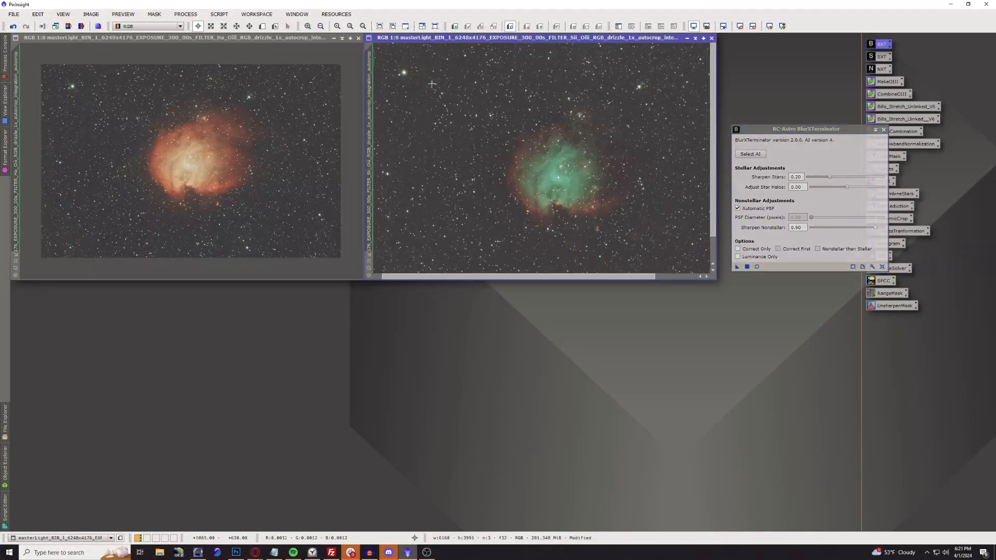
left_click_drag(518, 276, 485, 276)
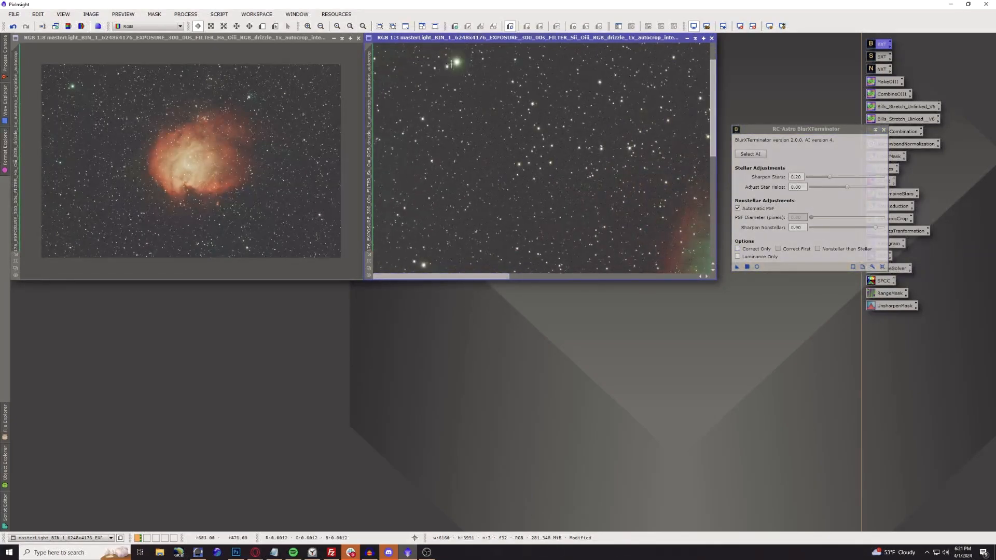
scroll(47, 70, "up", 5)
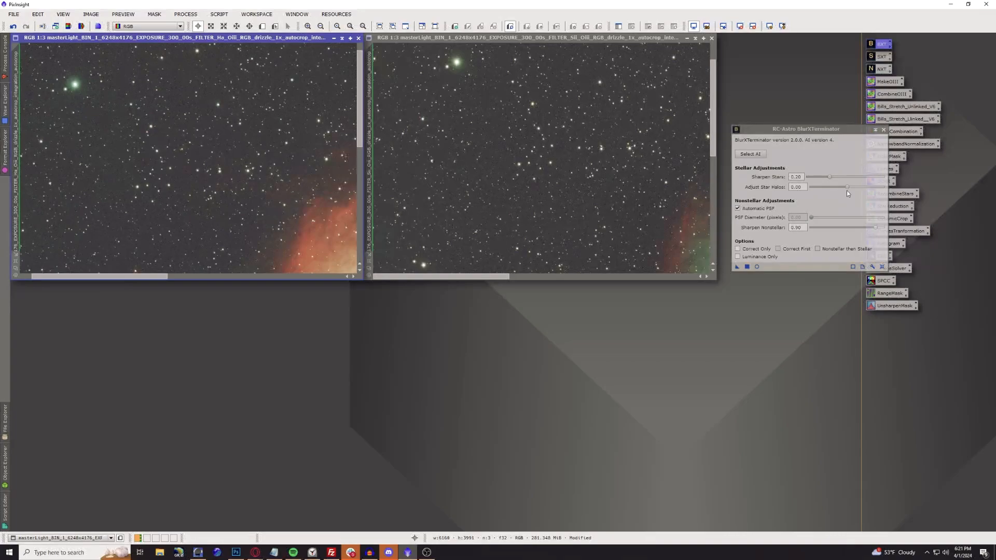
left_click_drag(847, 191, 844, 190)
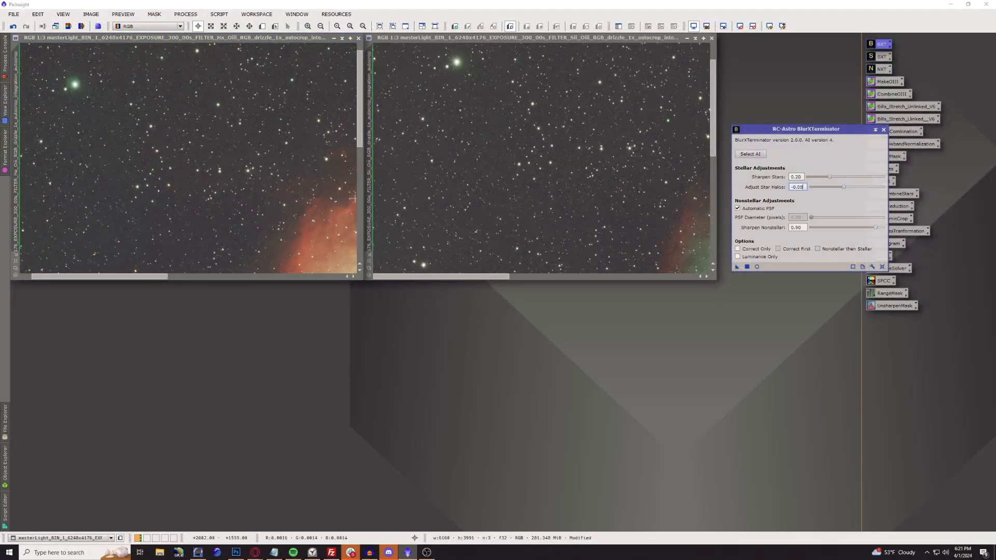
scroll(256, 175, "down", 5)
scroll(575, 185, "down", 5)
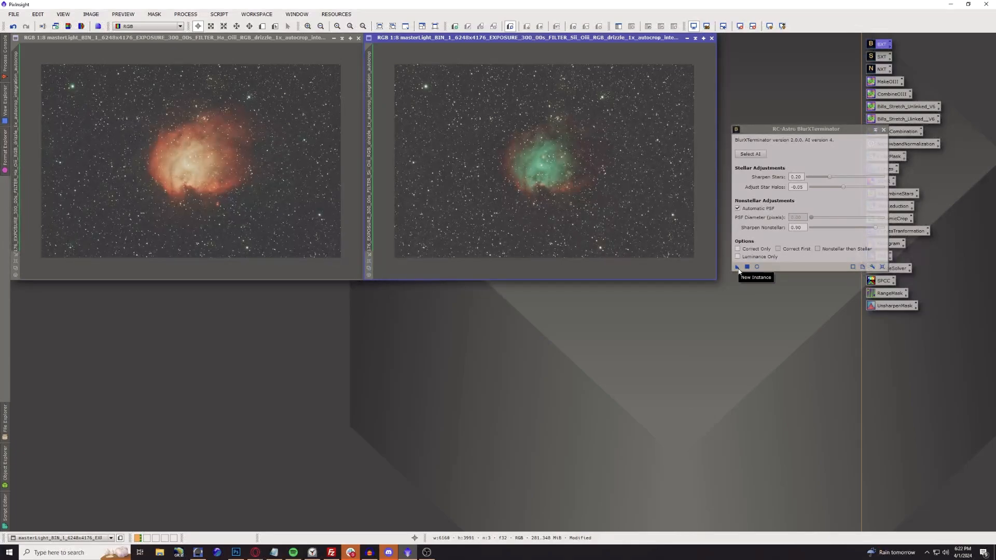
left_click_drag(738, 270, 241, 166)
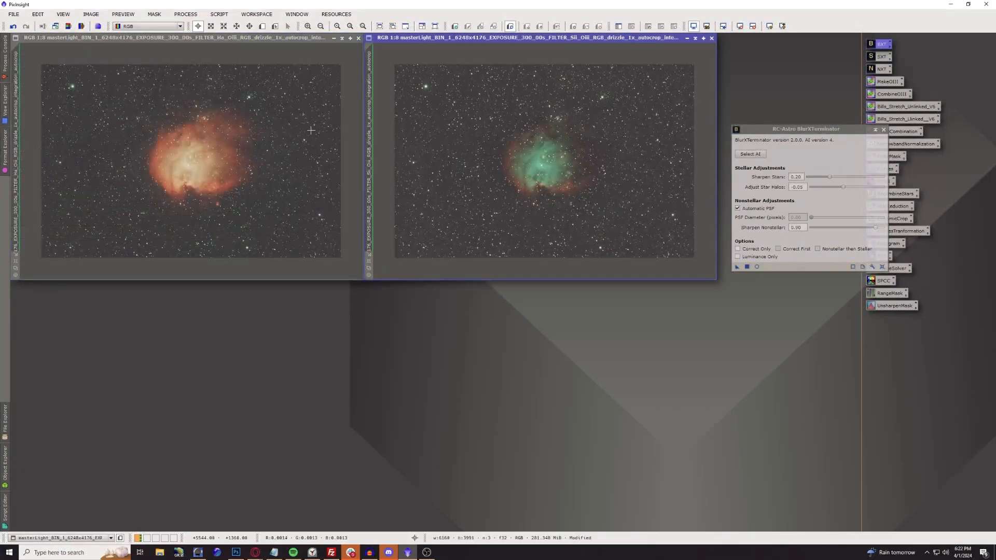
Compare the nebula detail in both images before and after sharpening, return both to full view, and close BlurXTerminator.
scroll(190, 163, "up", 5)
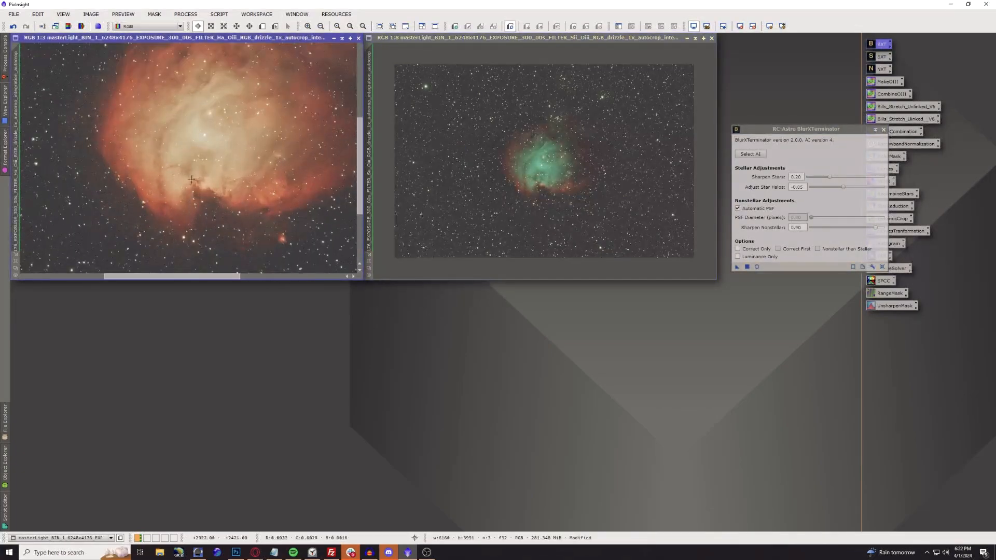
scroll(213, 174, "up", 1)
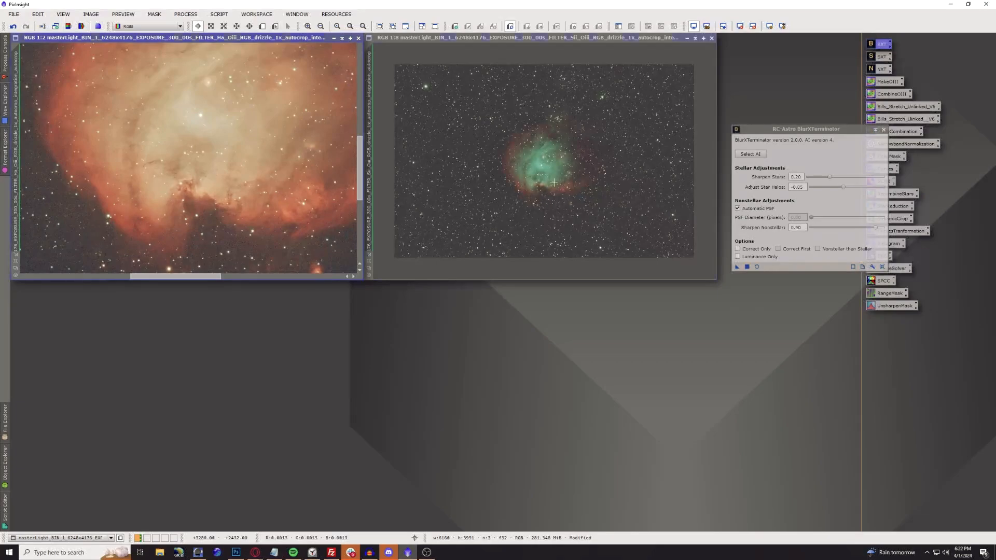
scroll(522, 182, "up", 7)
scroll(522, 182, "down", 1)
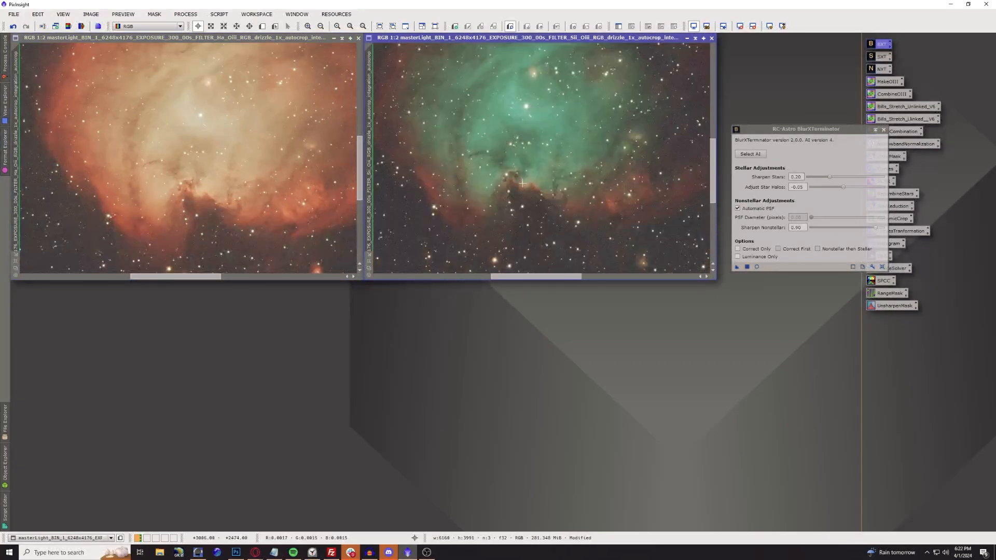
left_click(73, 85)
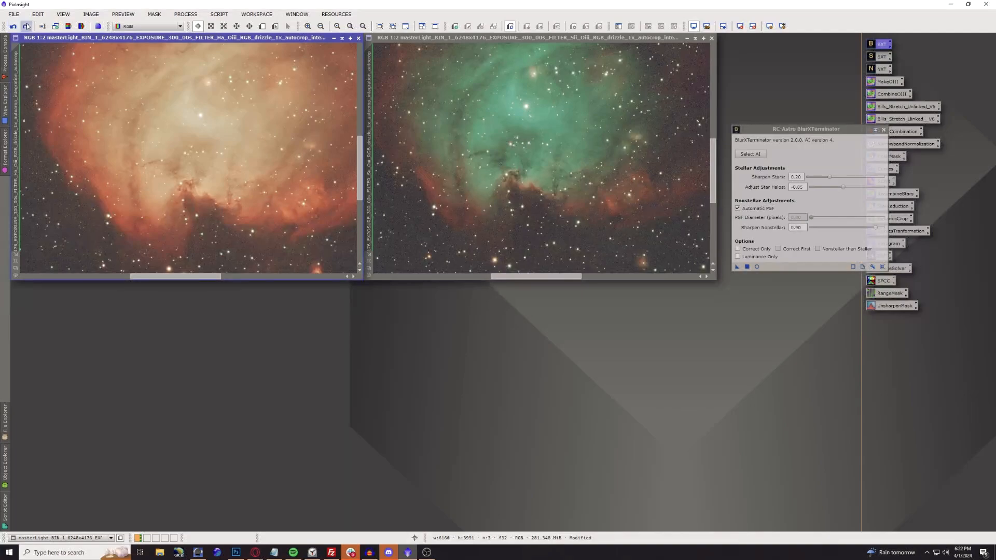
left_click(26, 27)
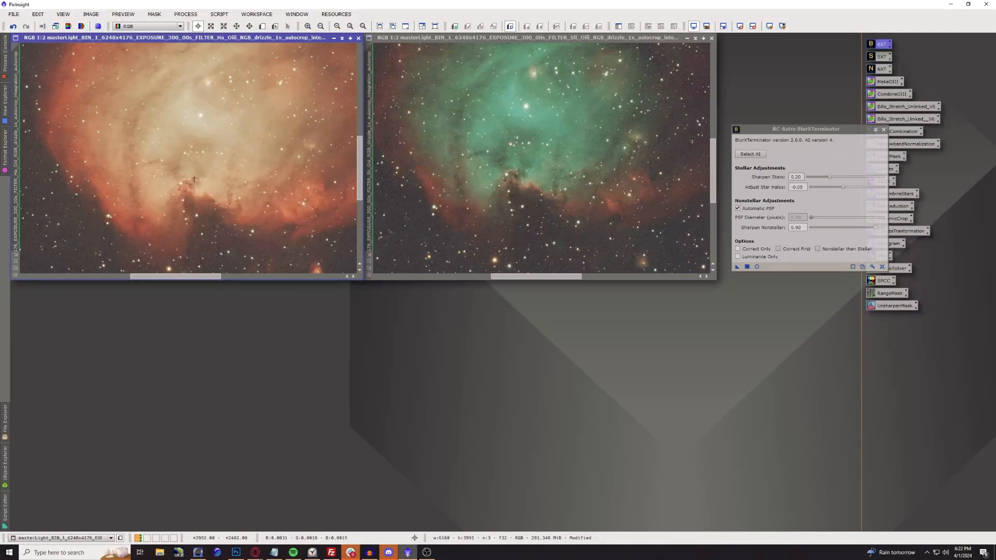
left_click(452, 190)
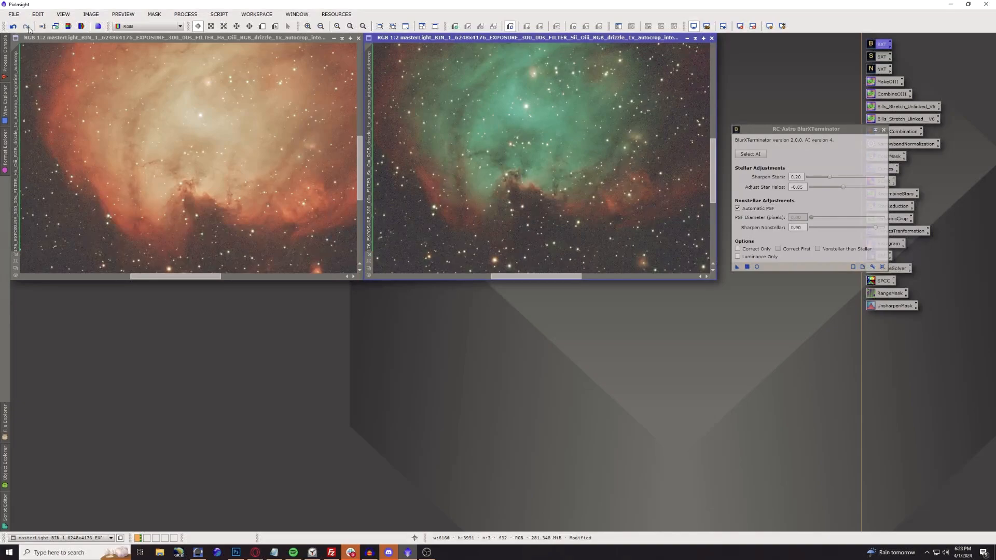
scroll(224, 170, "down", 6)
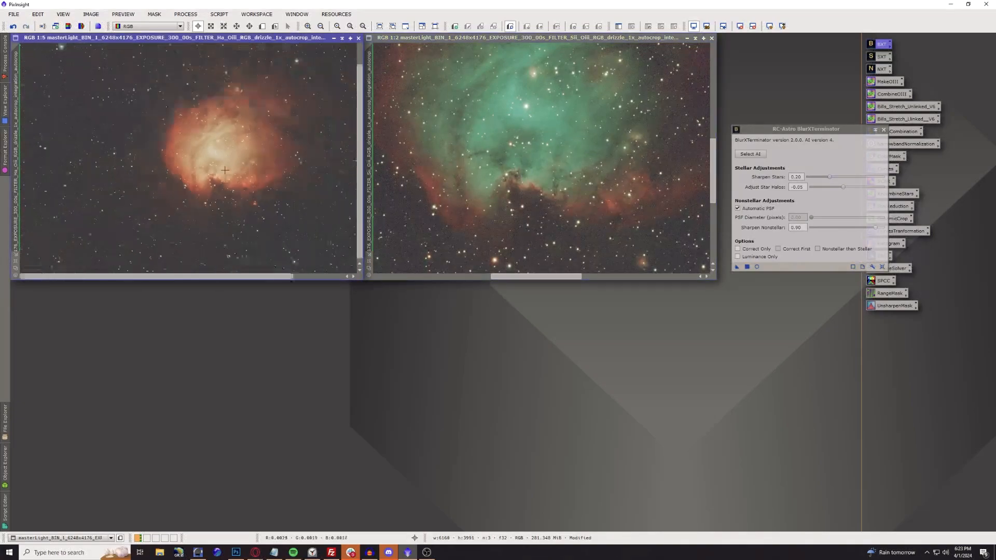
scroll(538, 197, "down", 5)
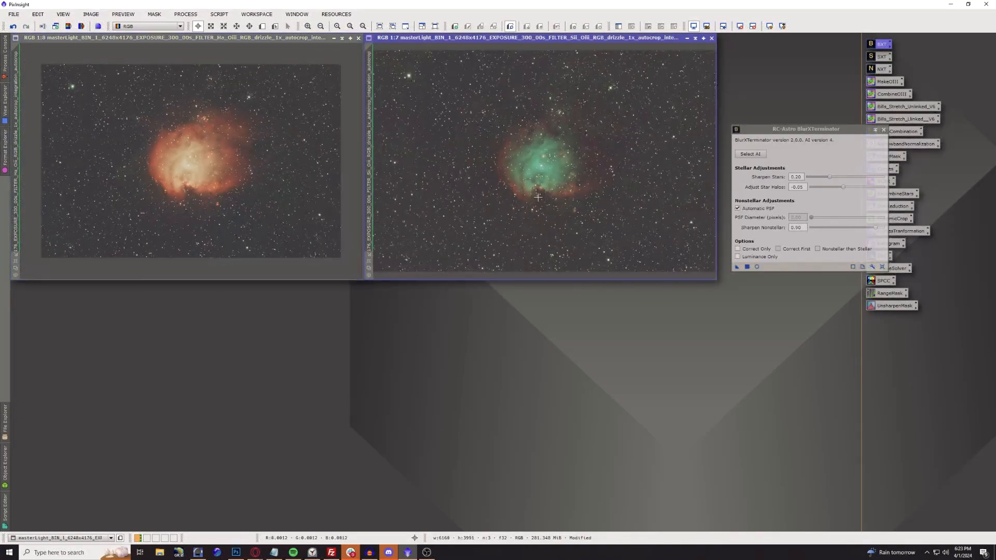
scroll(537, 197, "up", 1)
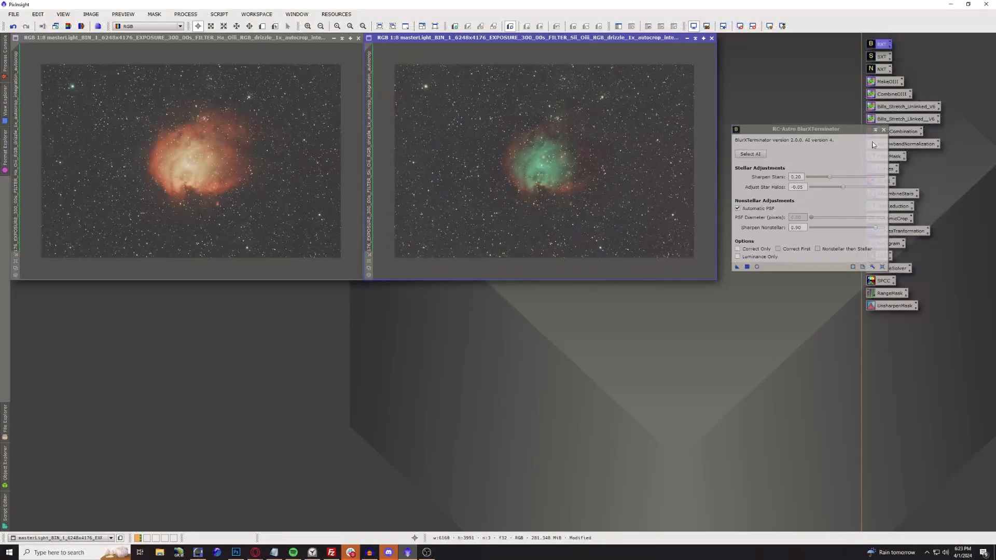
left_click(884, 130)
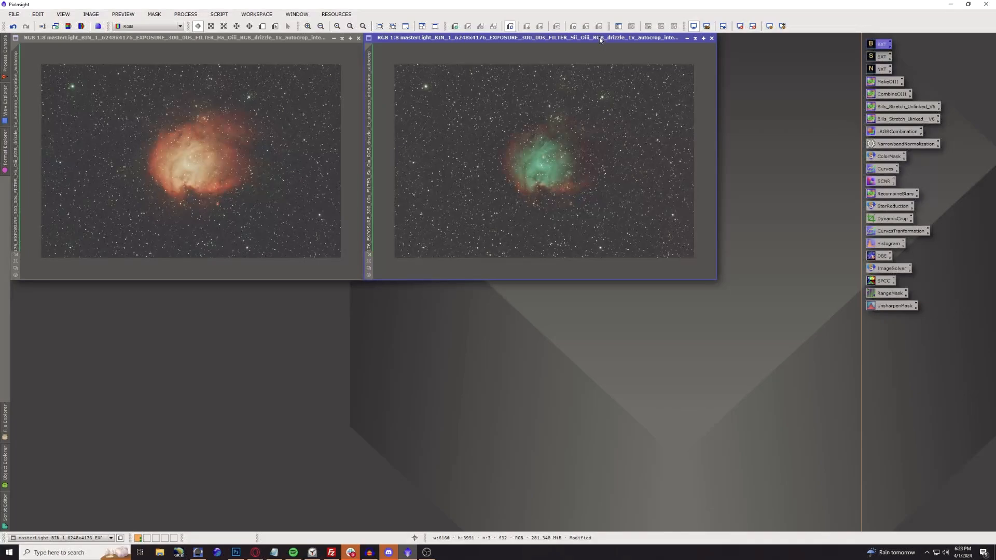
Register the SII-OIII image with StarAlignment, using the Ha-OIII view as the reference image.
mouse_move(600, 39)
left_mouse_down()
mouse_move(268, 35)
mouse_move(600, 36)
left_mouse_up()
left_click(199, 13)
mouse_move(205, 29)
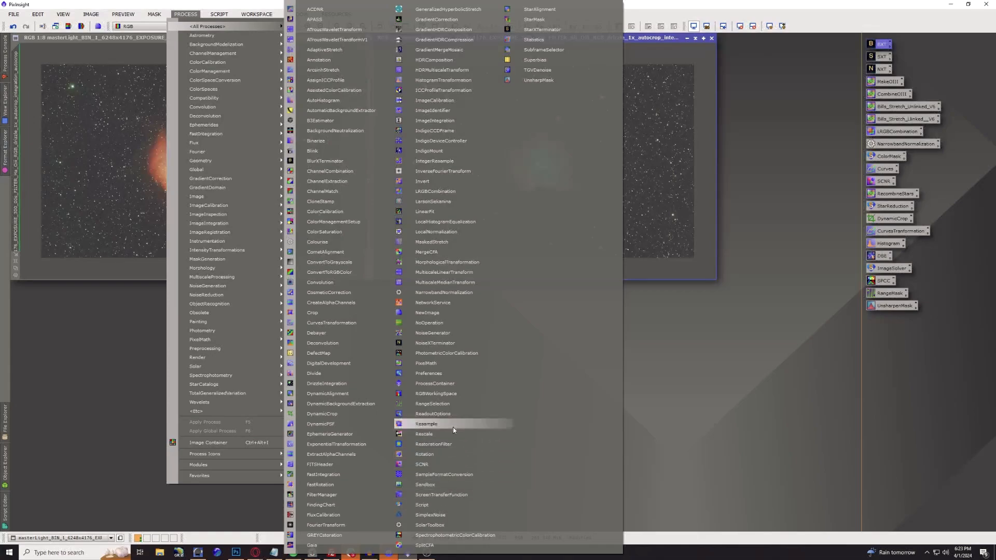
left_click(537, 9)
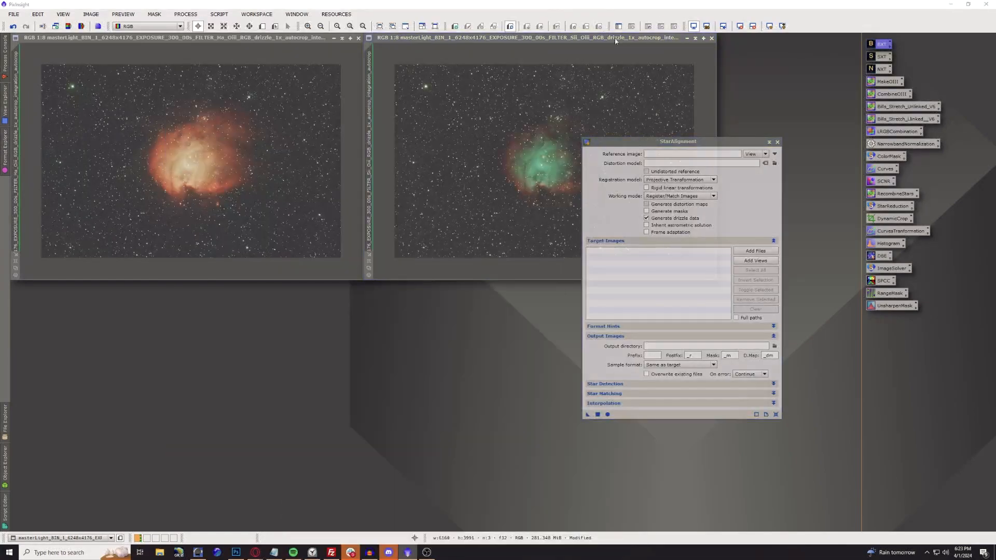
left_click_drag(683, 140, 664, 119)
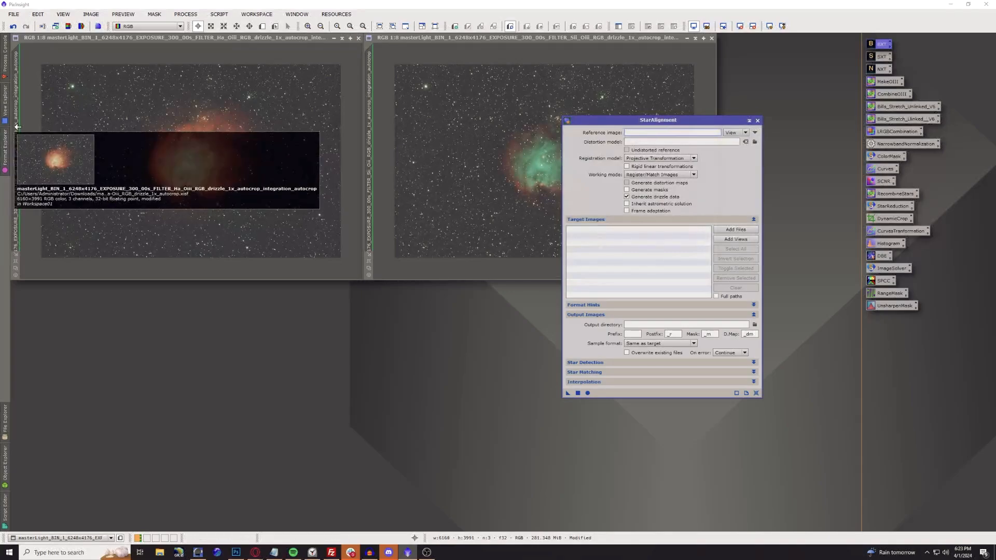
left_click_drag(17, 126, 657, 135)
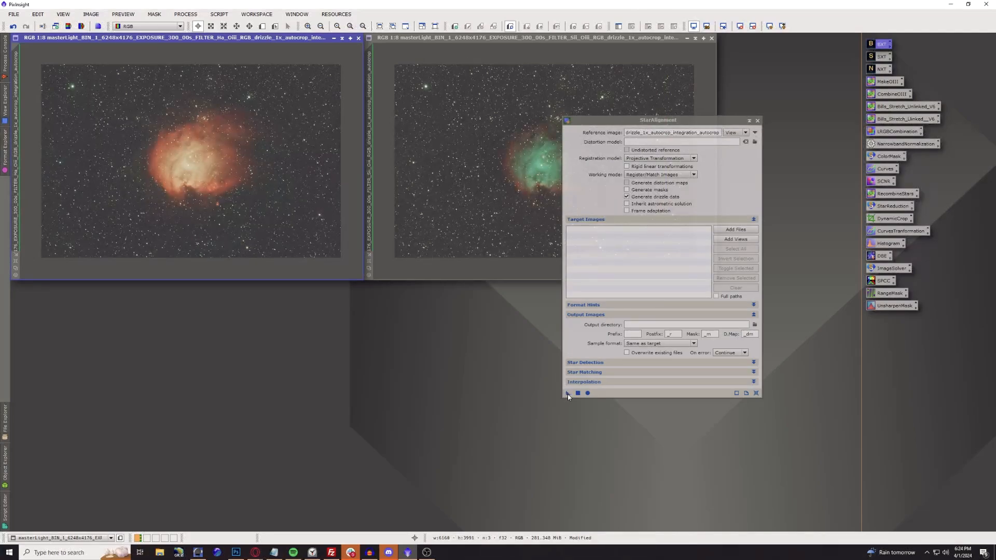
left_click_drag(567, 392, 496, 225)
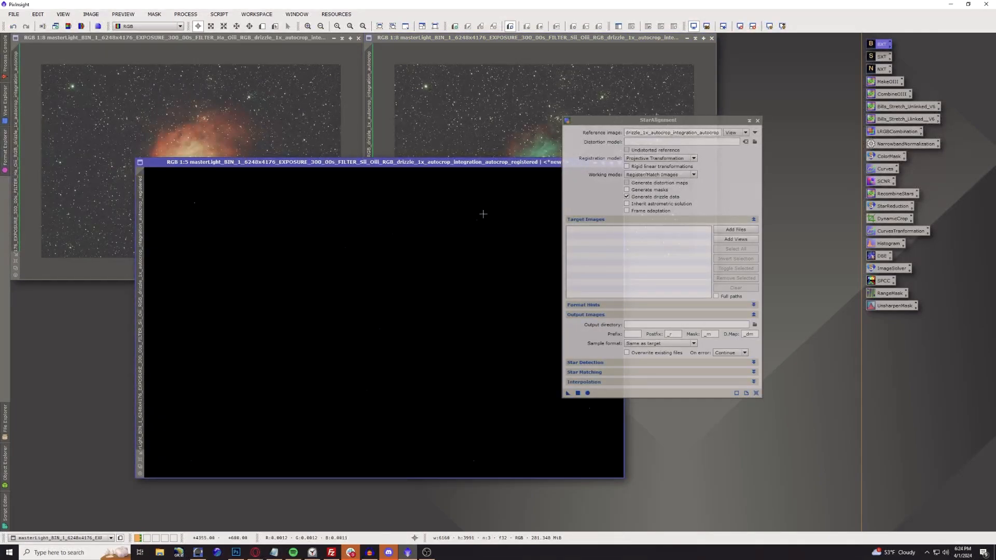
Close StarAlignment, auto-stretch the registered SII-OIII copy to inspect it, and discard that copy.
left_click(756, 121)
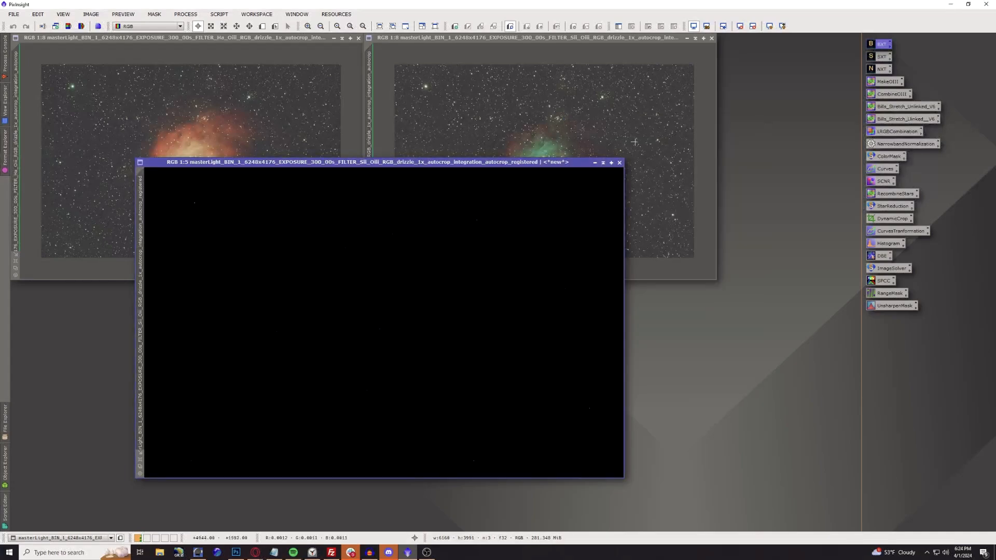
key("ctrl+a")
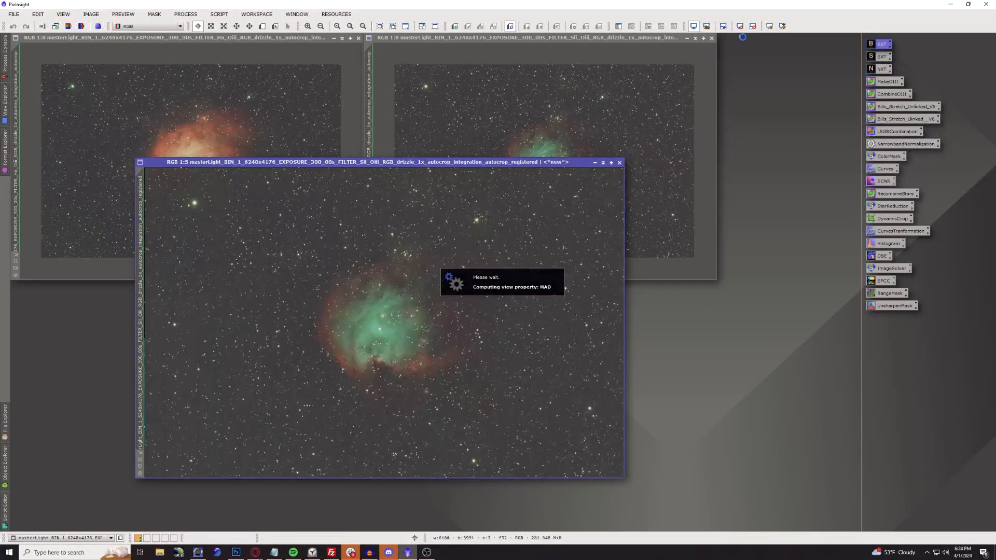
left_click_drag(383, 165, 501, 170)
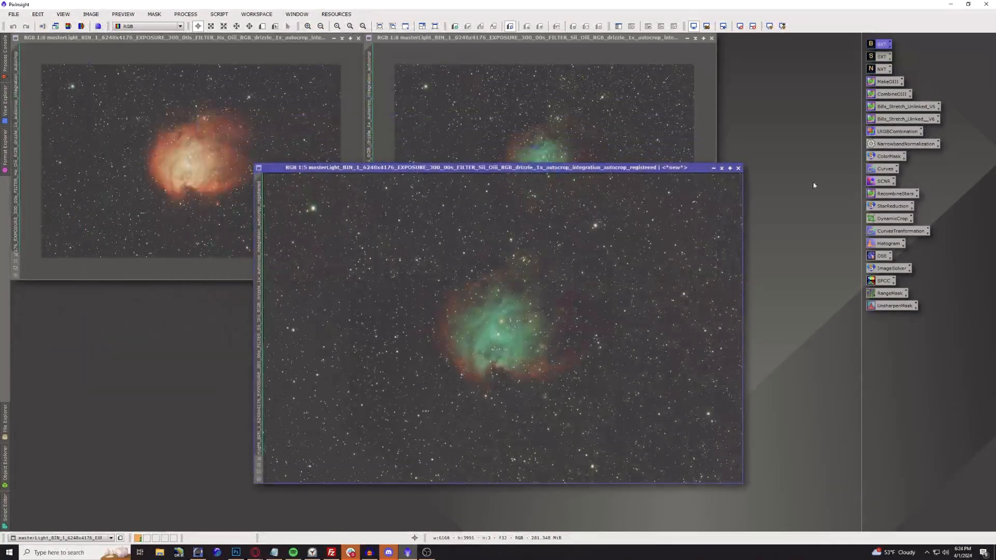
left_click(738, 168)
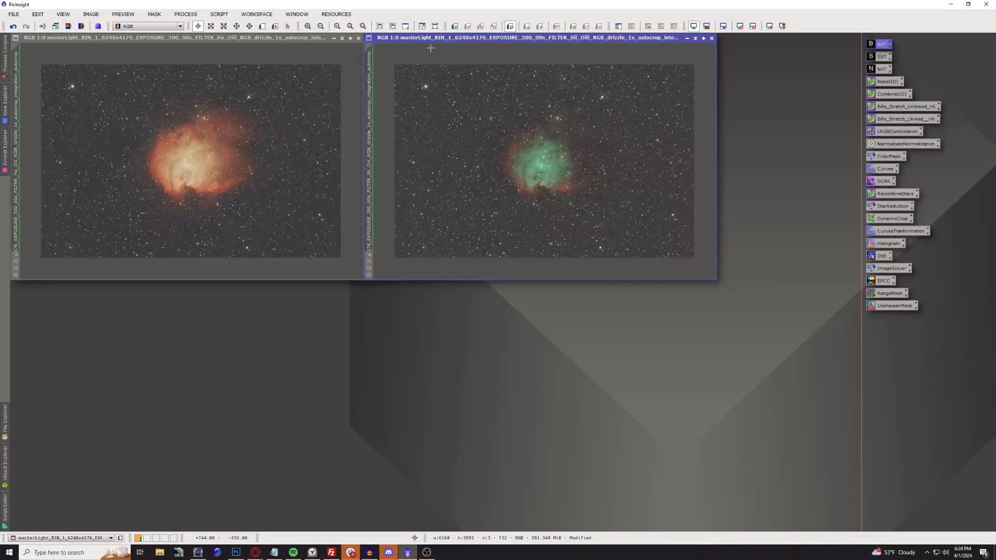
Rename the Ha-OIII image's identifier to HaOiii.
double_click(17, 98)
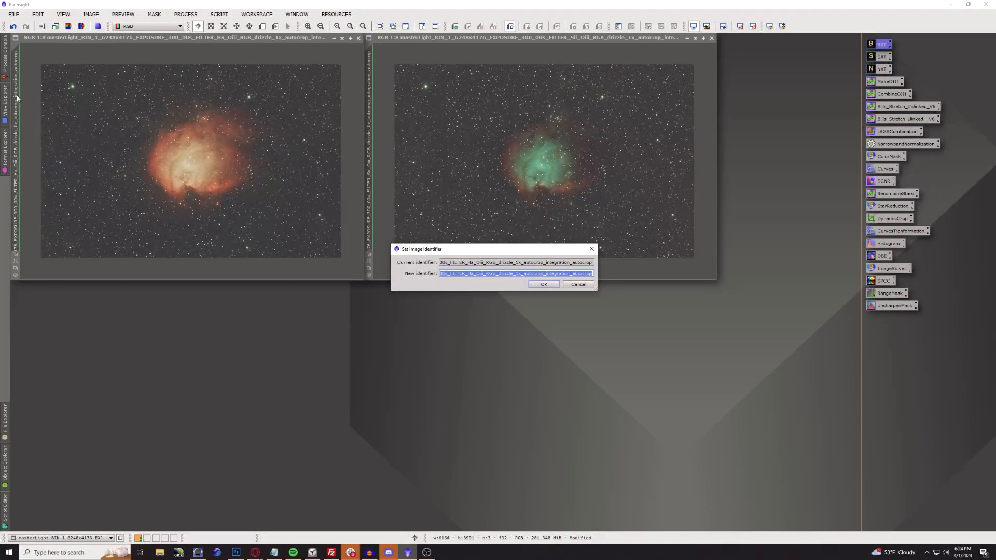
type("HaOiii")
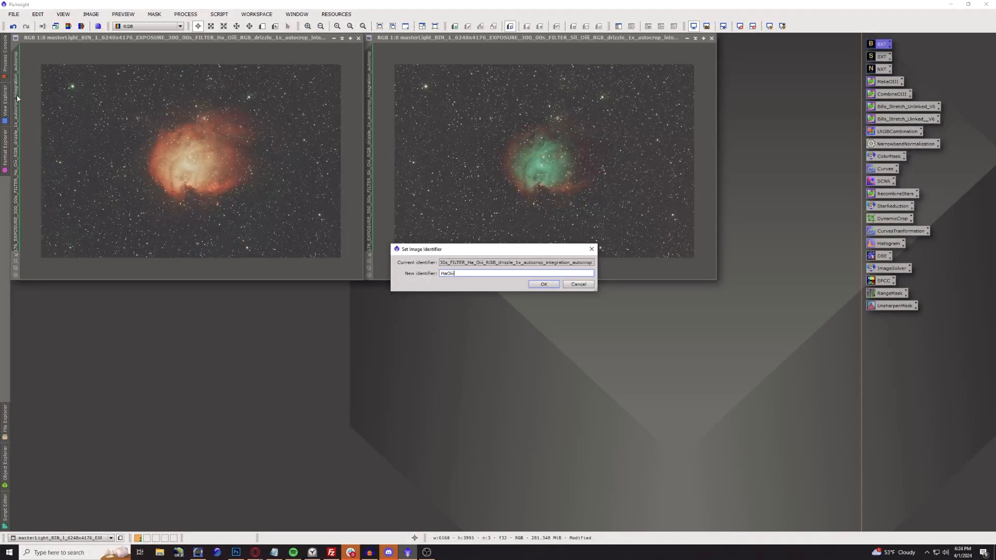
key("Return")
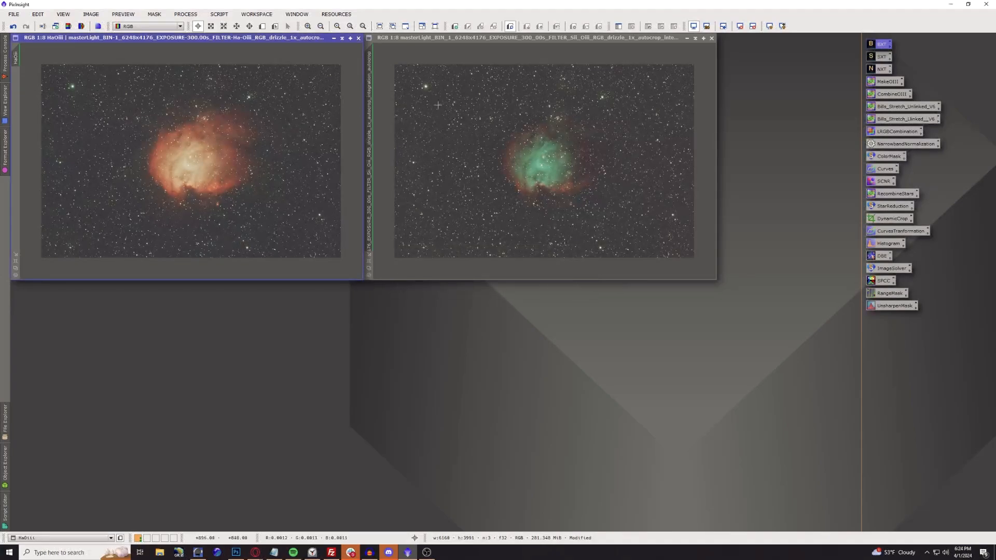
Rename the SII-OIII image's identifier to SiiOiii.
double_click(370, 109)
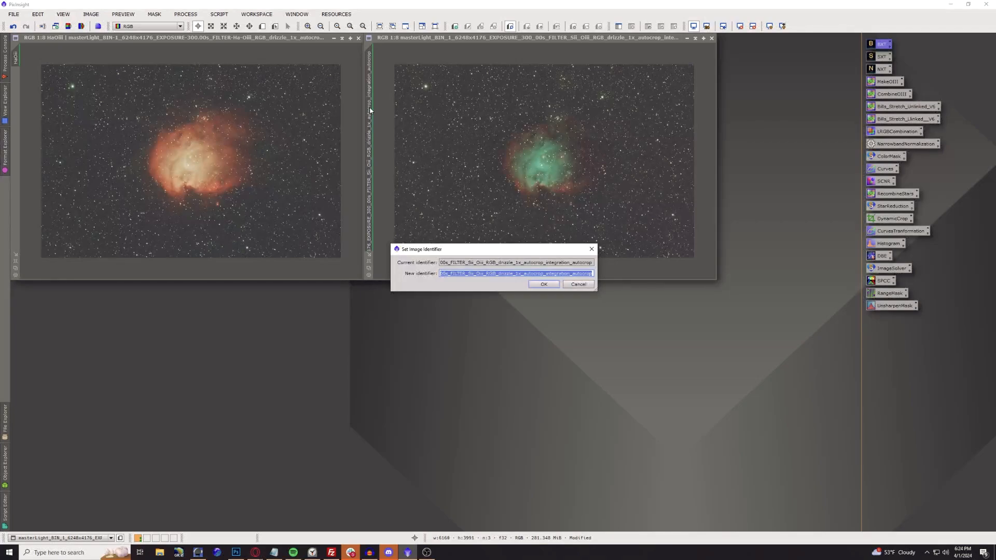
type("SiiOii")
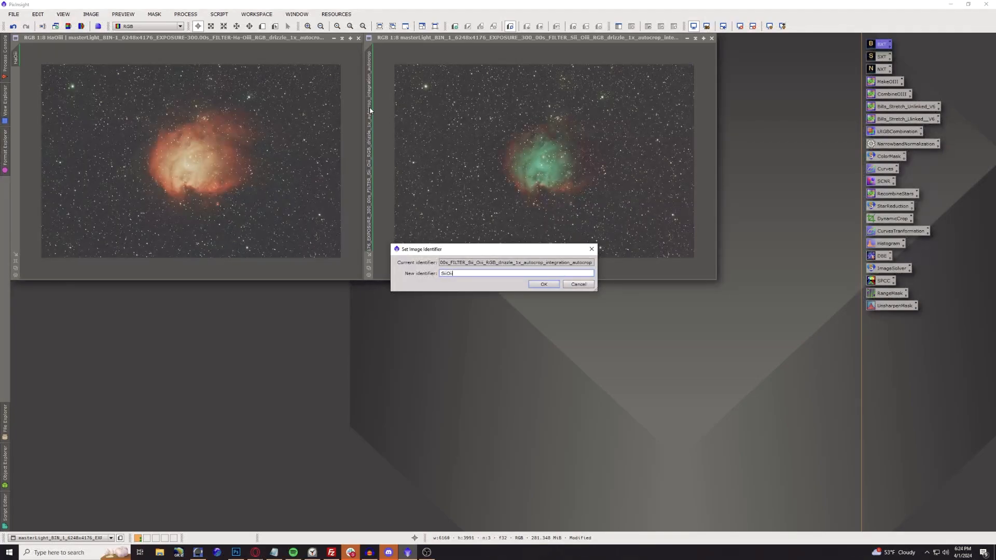
type("i")
left_click(543, 284)
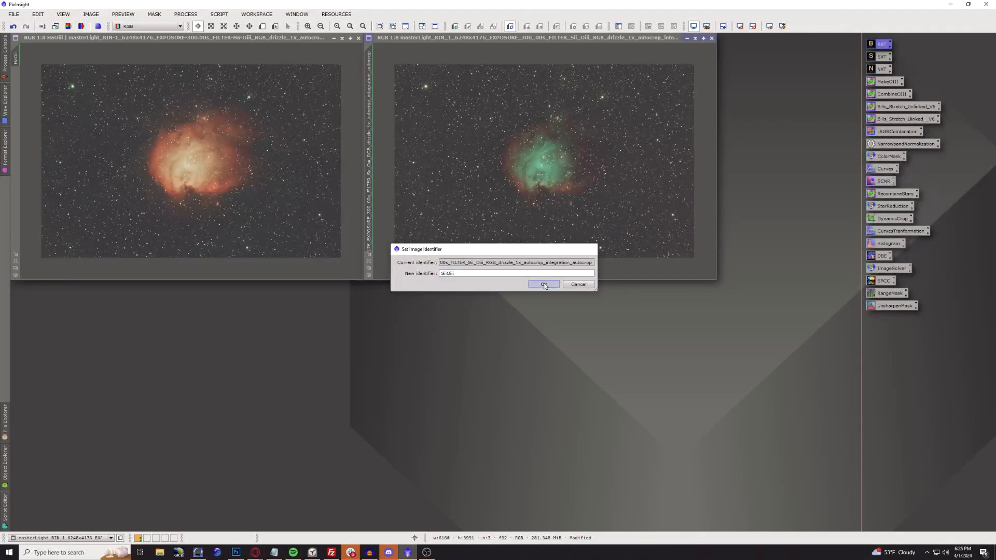
Split the HaOiii image into its separate RGB channels and auto-stretch the red channel image.
left_click(112, 39)
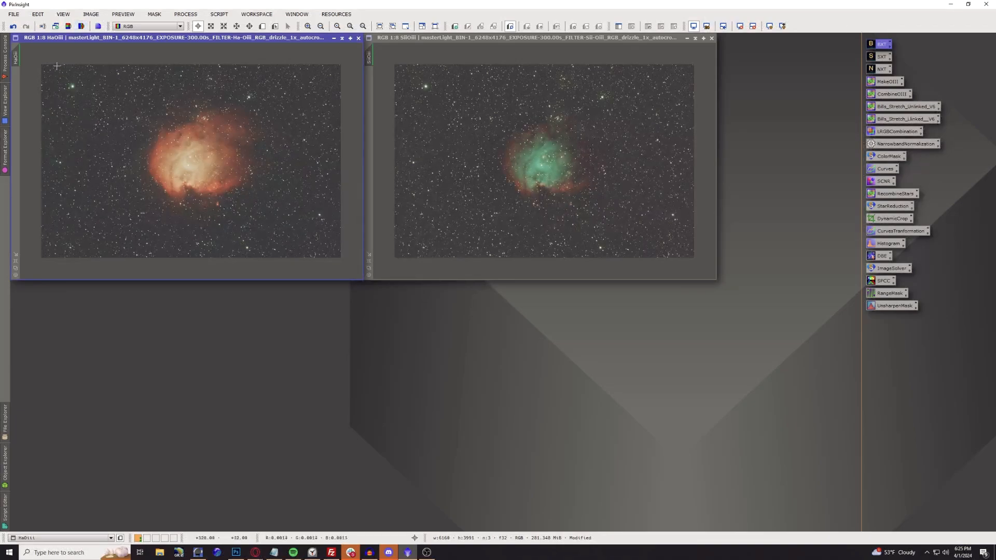
left_click(82, 27)
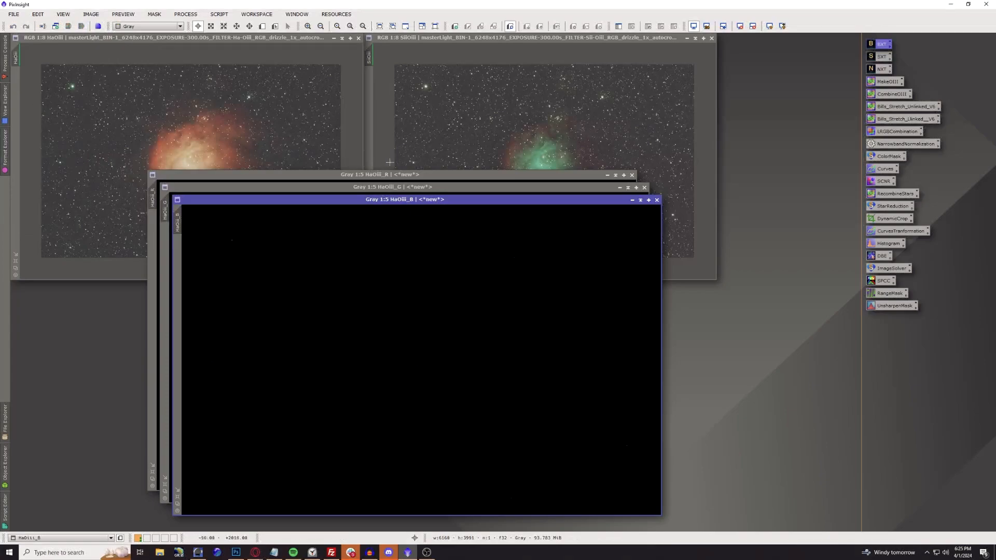
mouse_move(154, 189)
left_click(319, 177)
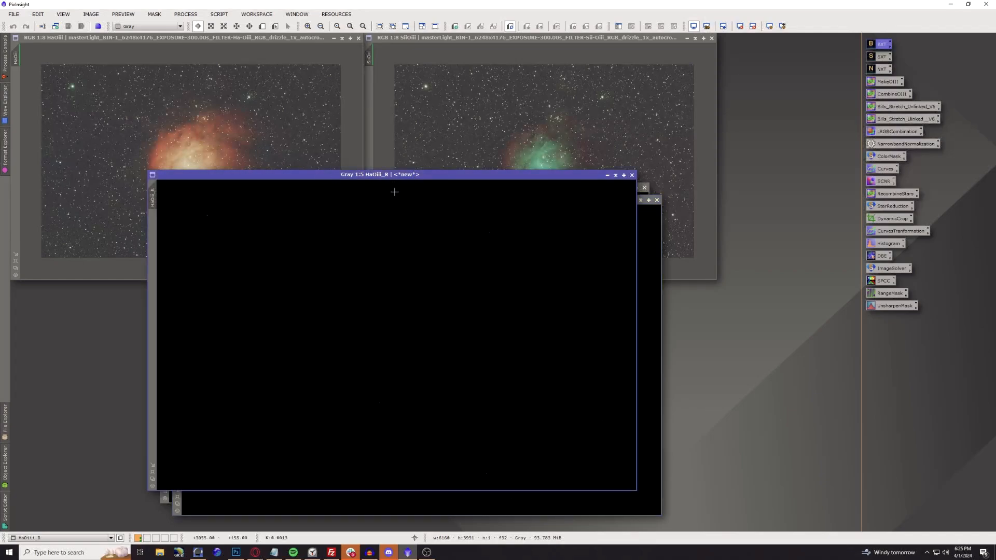
left_click(769, 26)
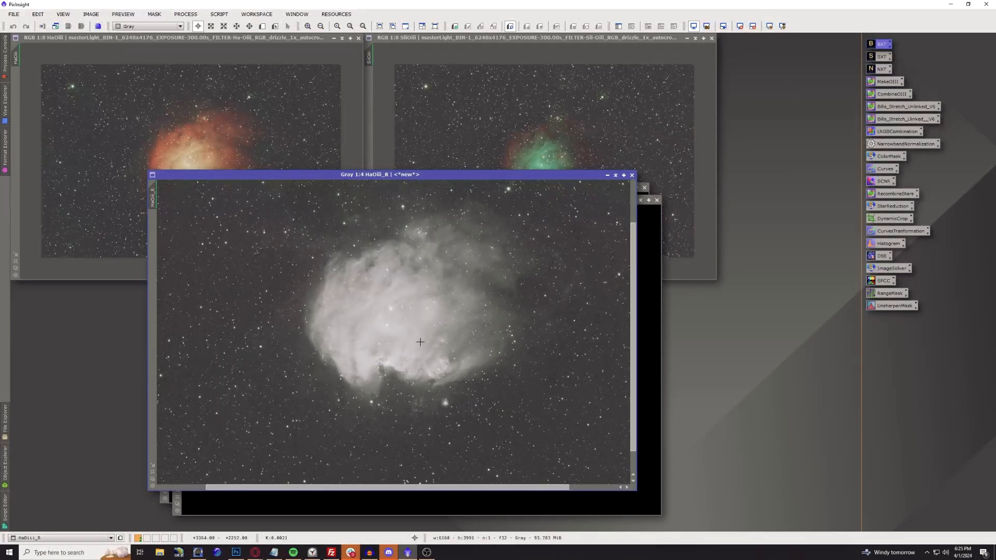
Rename the red channel image's identifier to Ha, minimize it and park its icon below the process icons.
double_click(151, 198)
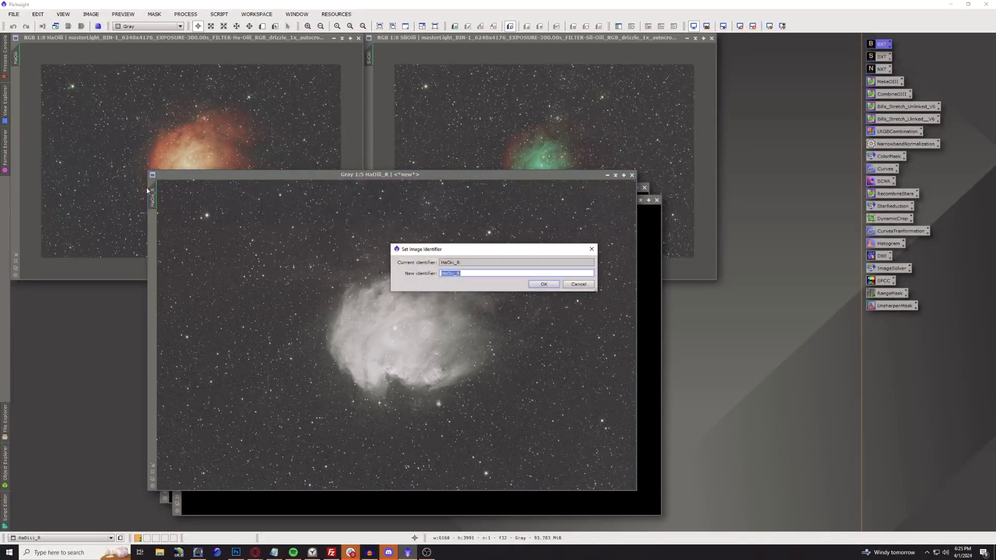
type("Ha")
key("Return")
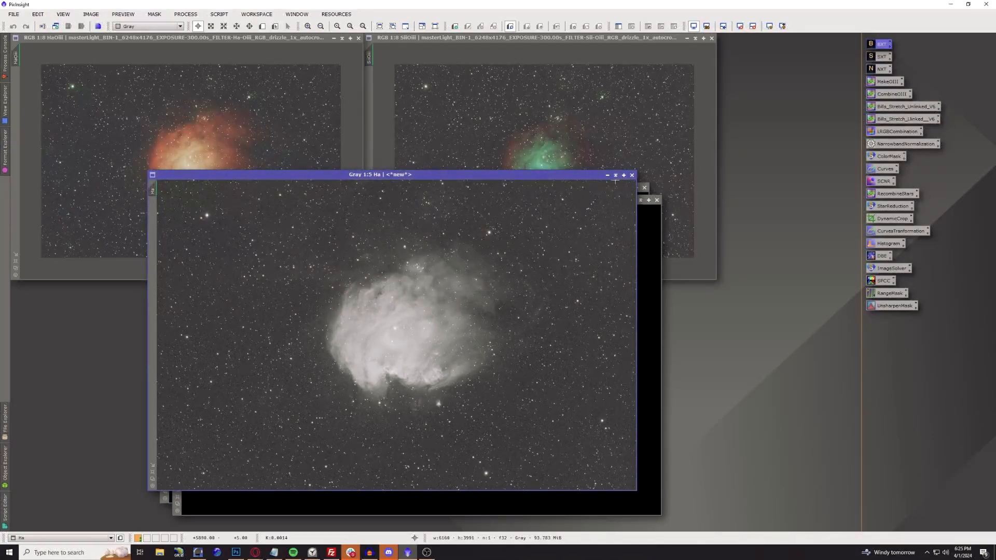
left_click(608, 175)
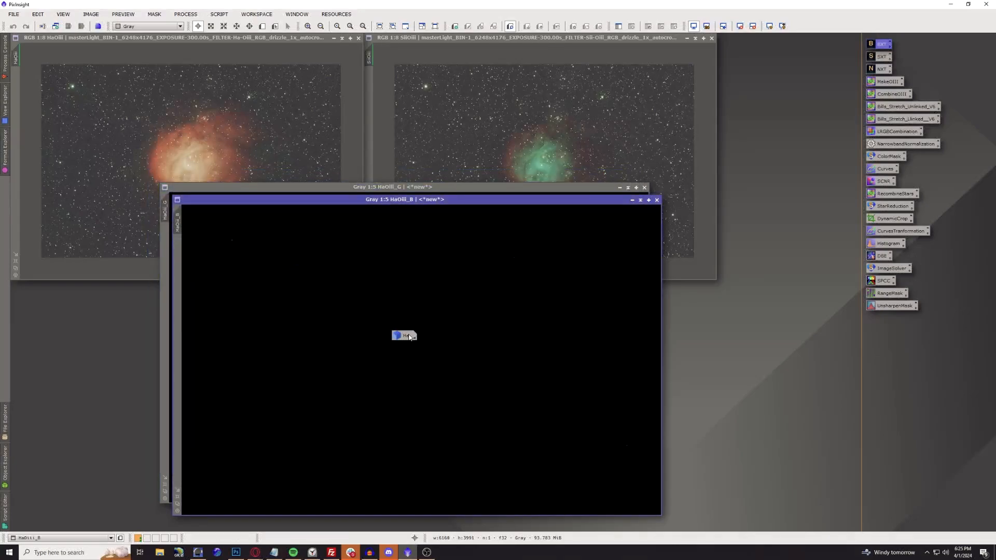
left_click_drag(409, 337, 908, 389)
Auto-stretch the HaOiii green and blue channel images and arrange them side by side for comparison.
left_click(439, 194)
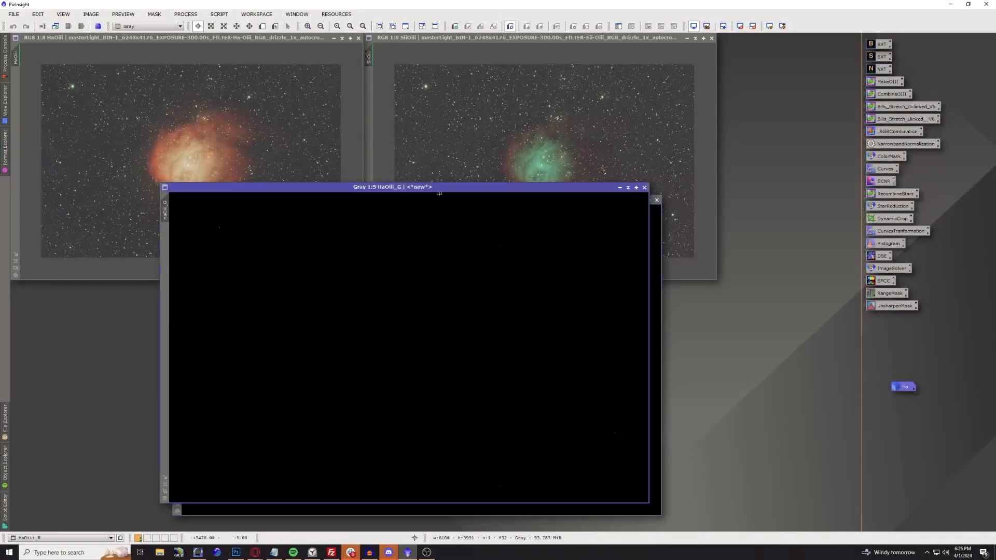
left_click(769, 26)
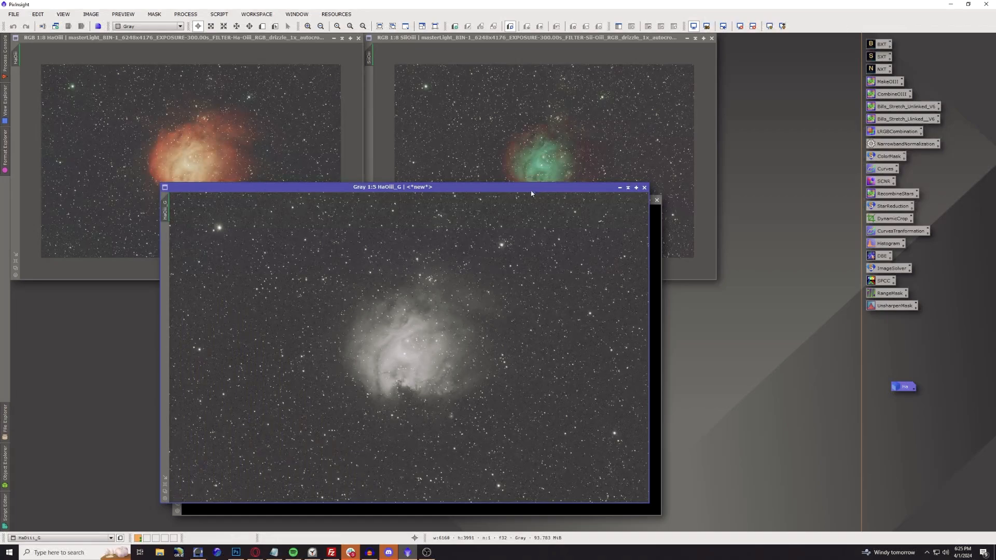
left_click_drag(505, 190, 388, 192)
left_click_drag(581, 201, 829, 191)
left_click(769, 26)
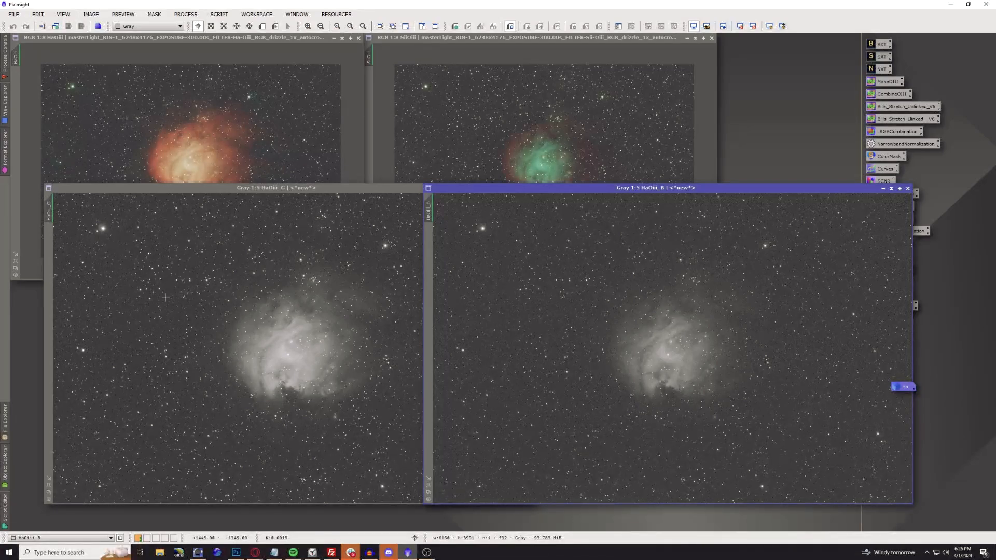
Rename the HaOiii green channel image's identifier to G and the blue channel image's identifier to B.
double_click(49, 216)
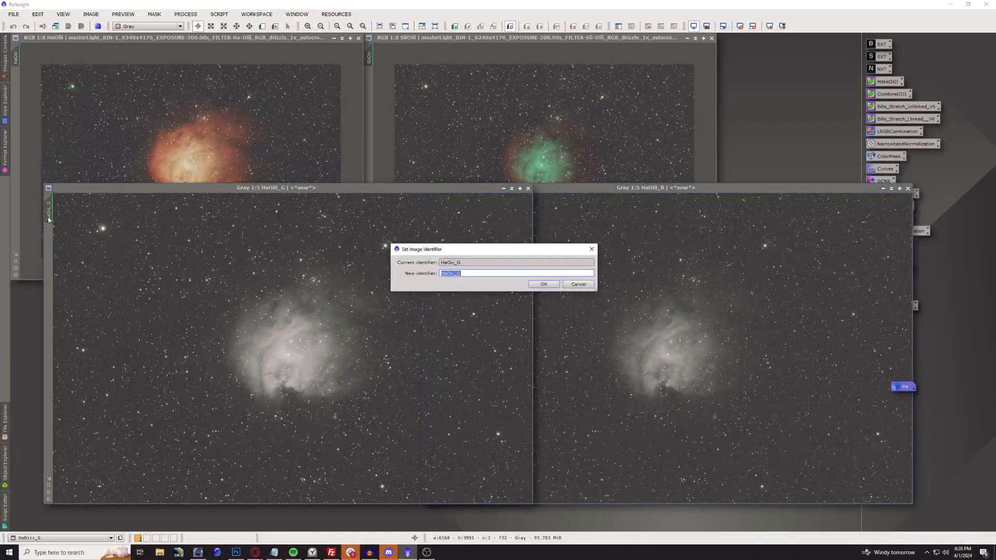
type("G")
key("Return")
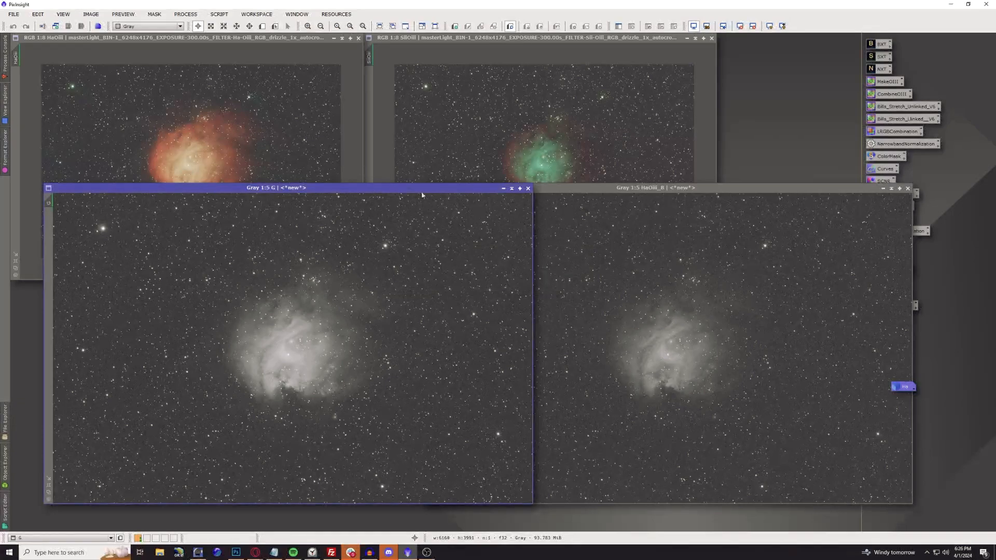
left_click(543, 190)
double_click(429, 211)
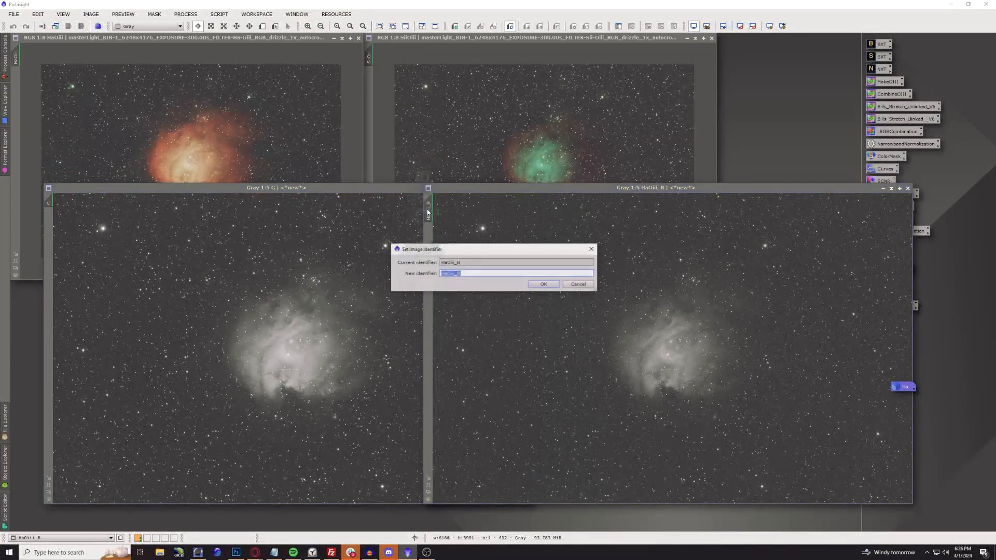
type("B")
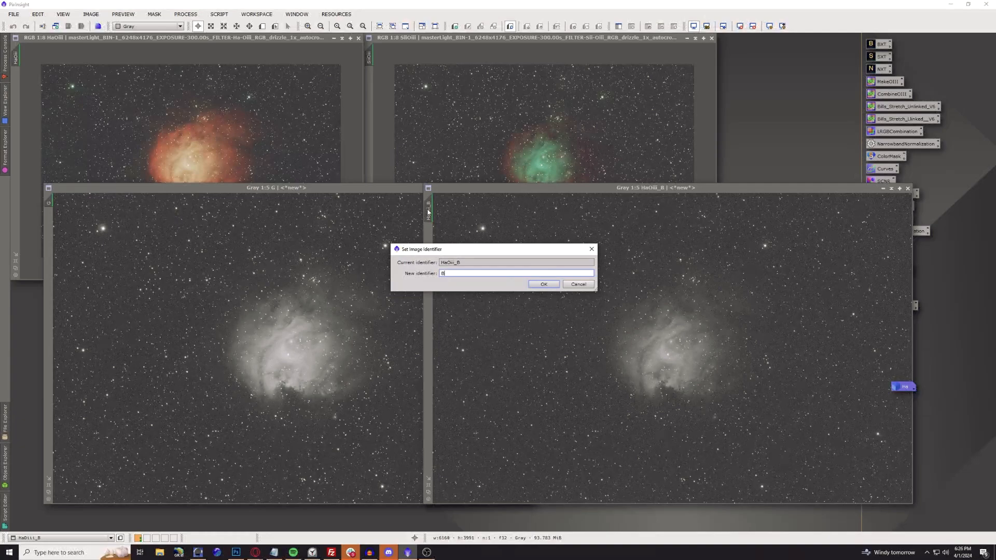
key("Return")
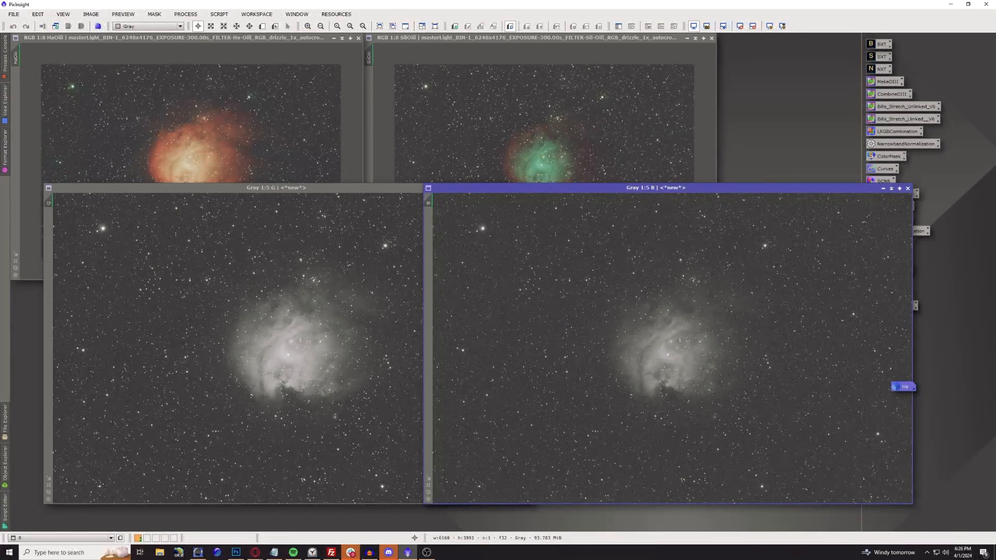
Run the saved MakeOIII PixelMath expression B*0.2+G*0.8 to create a new grayscale image, and auto-stretch the result.
double_click(886, 82)
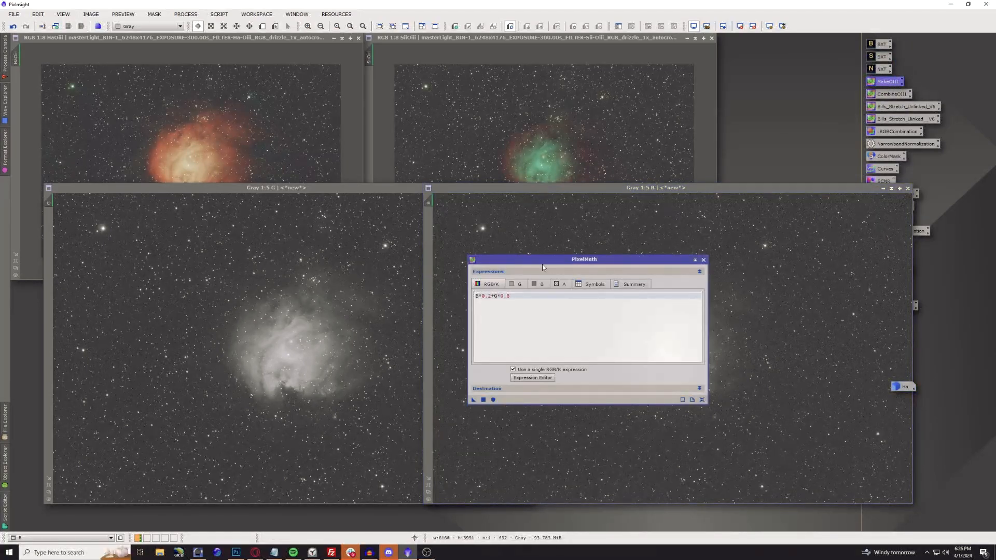
left_click_drag(551, 264, 404, 223)
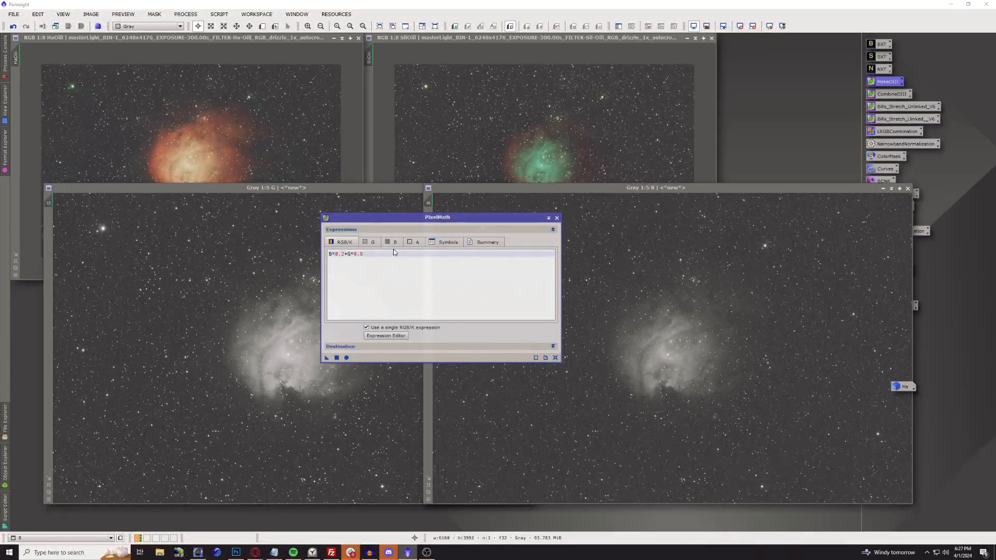
left_click(552, 346)
left_click_drag(488, 221, 493, 185)
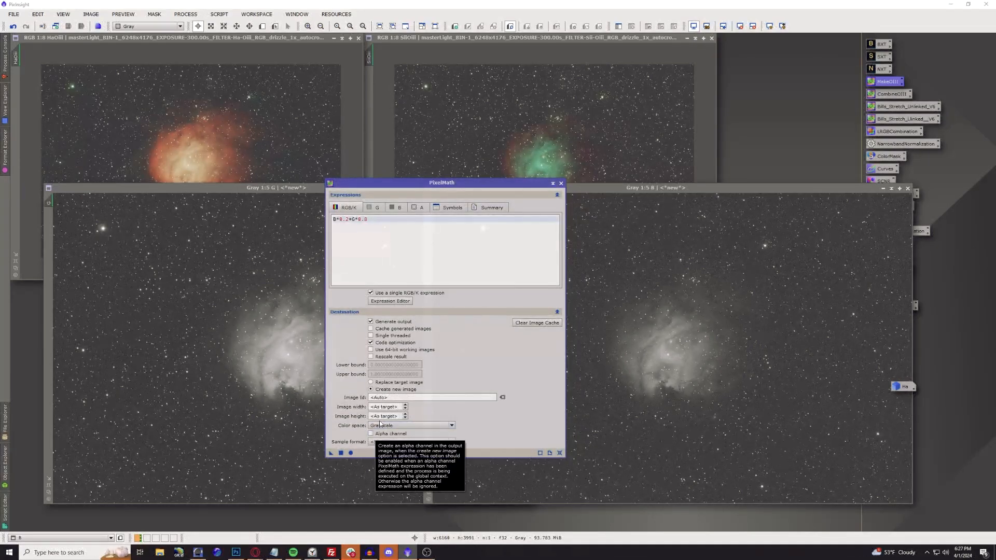
left_click(341, 453)
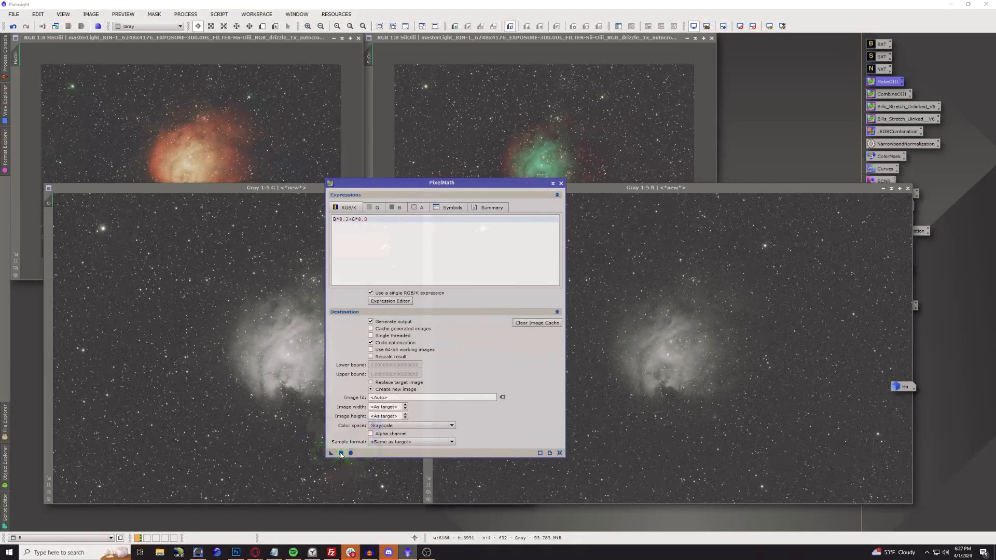
left_click(561, 184)
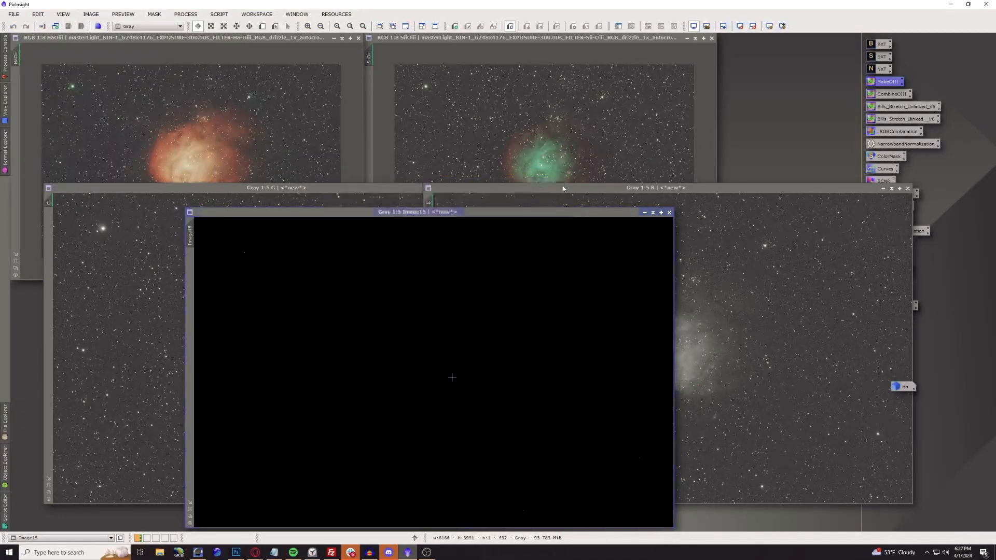
left_click(770, 26)
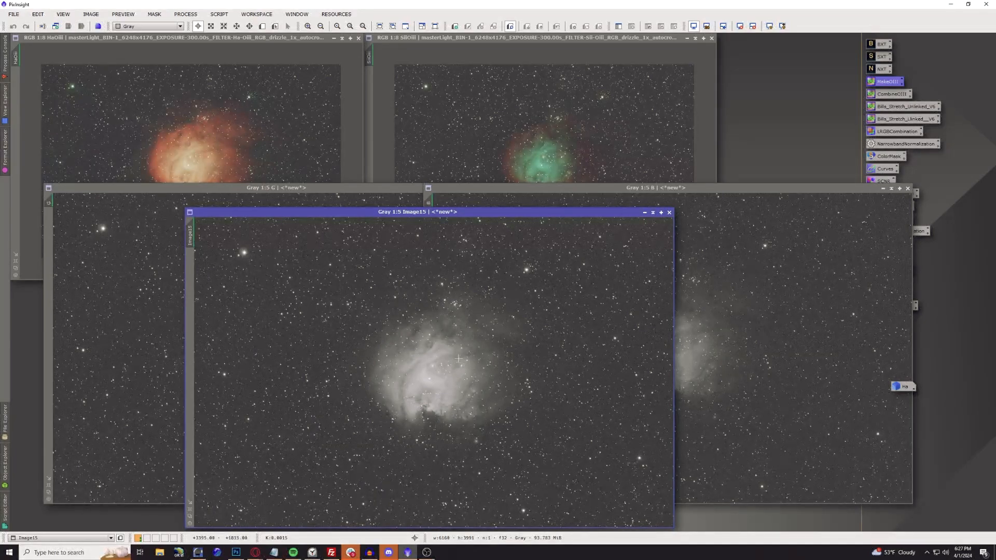
Close the G and B channel images and rename the combined image's identifier to OIII1.
left_click(907, 189)
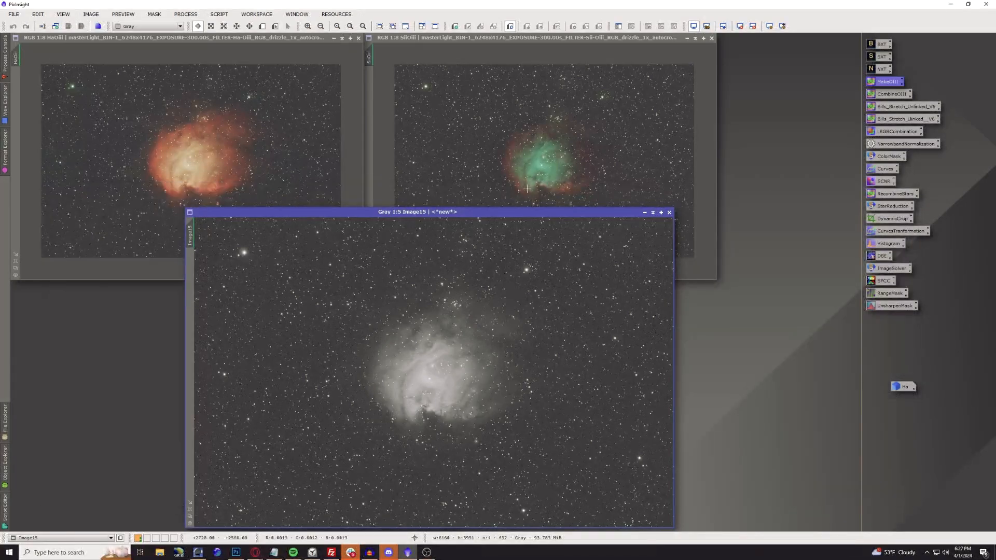
left_click_drag(531, 212, 581, 154)
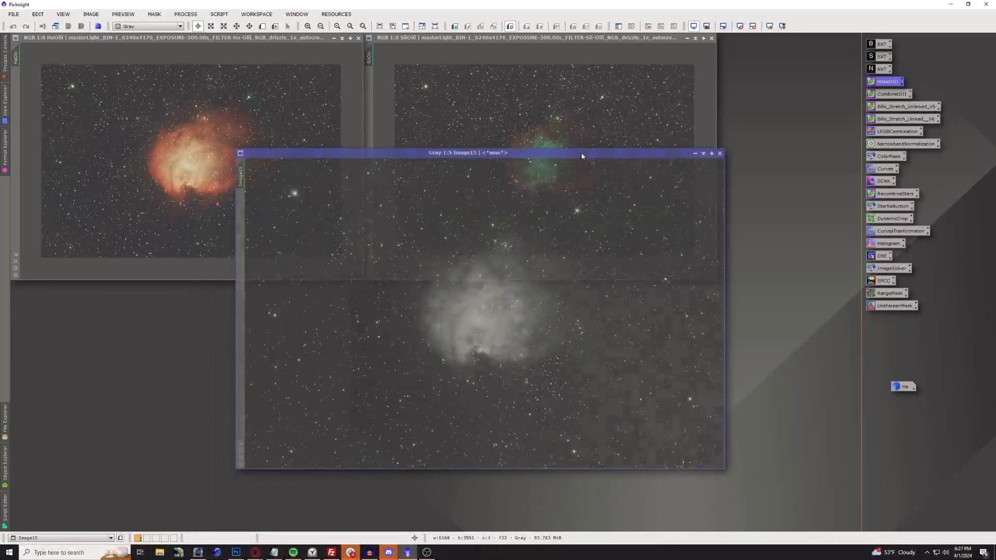
double_click(240, 175)
type("OIII1")
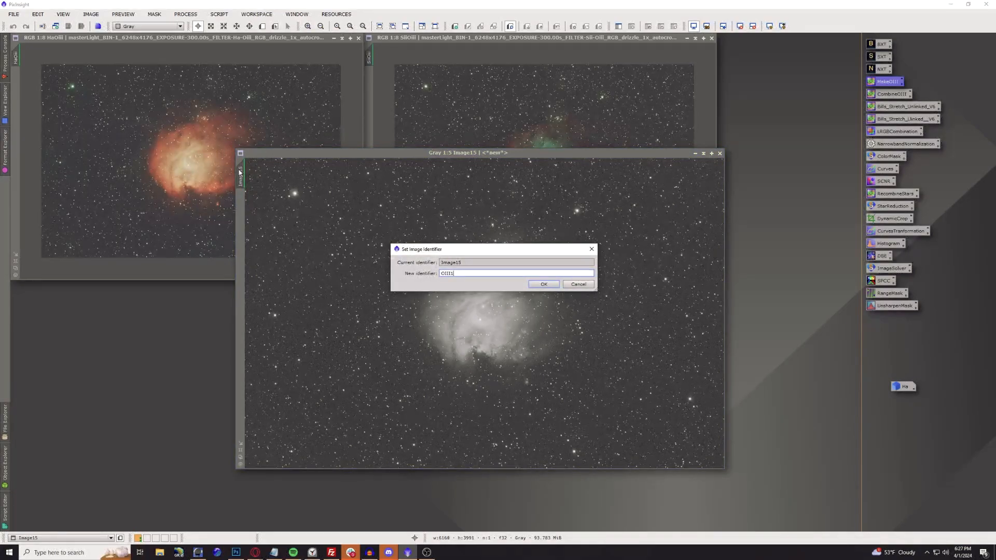
key("Return")
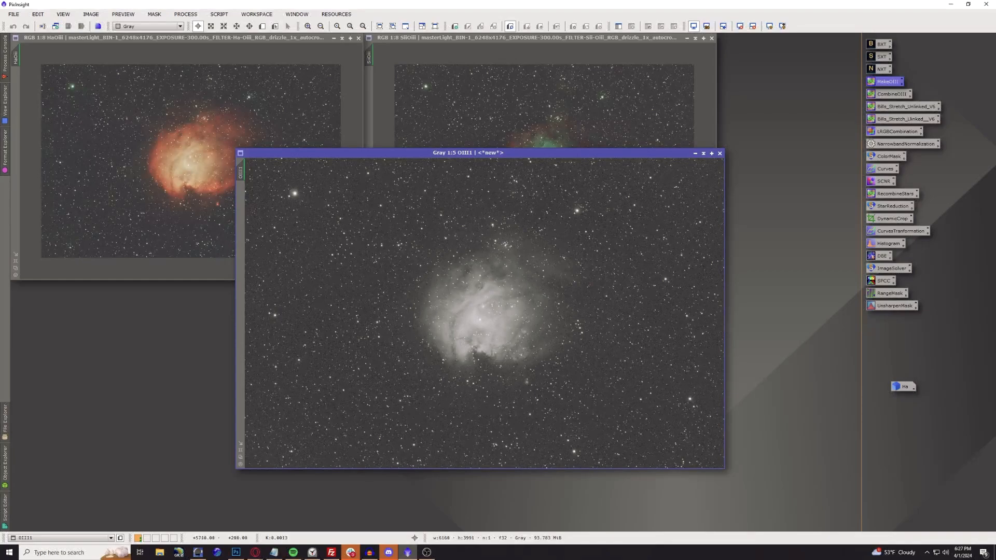
Minimize the OIII1 image beside the Ha icon, and minimize the HaOiii image to a corner of the workspace.
left_click(695, 154)
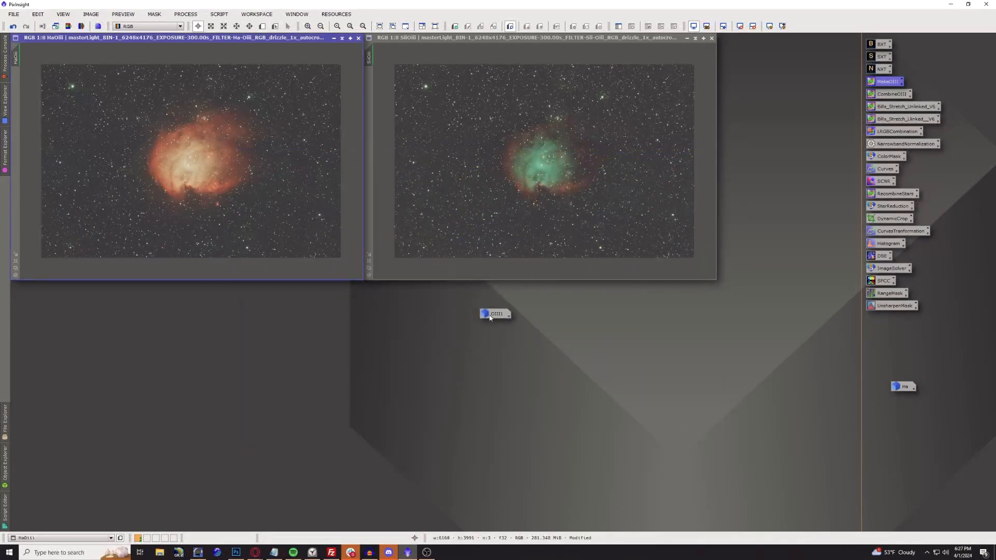
left_click_drag(494, 314, 904, 398)
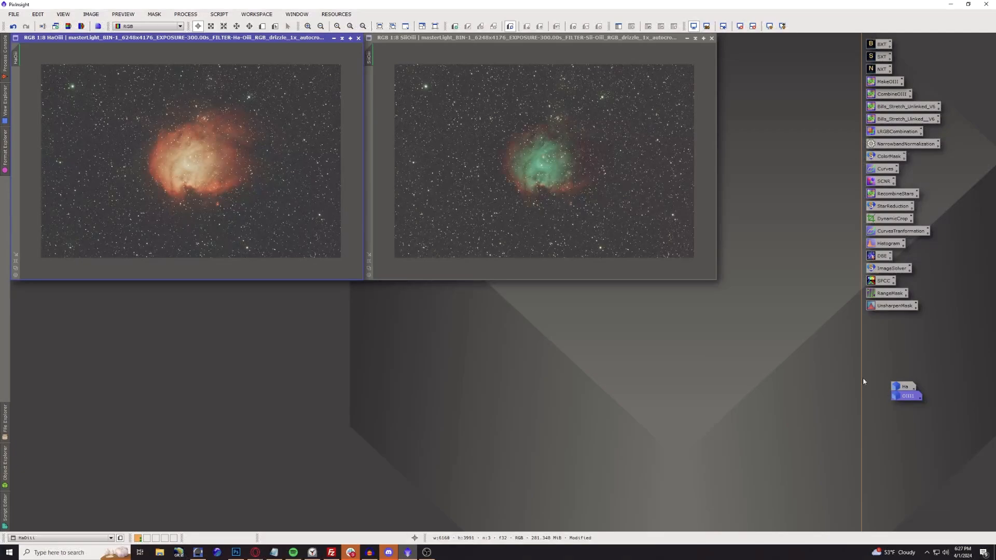
left_click(333, 38)
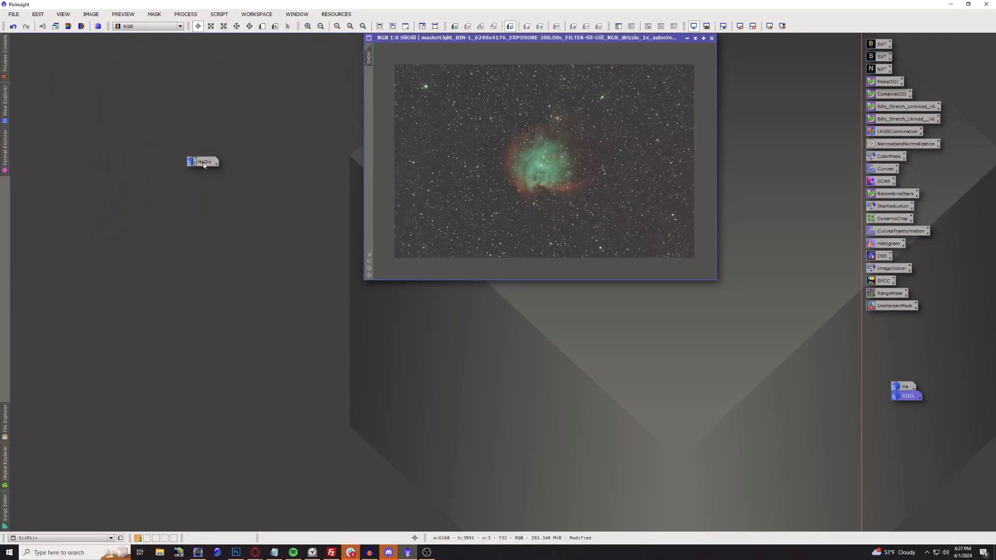
left_click_drag(202, 162, 27, 44)
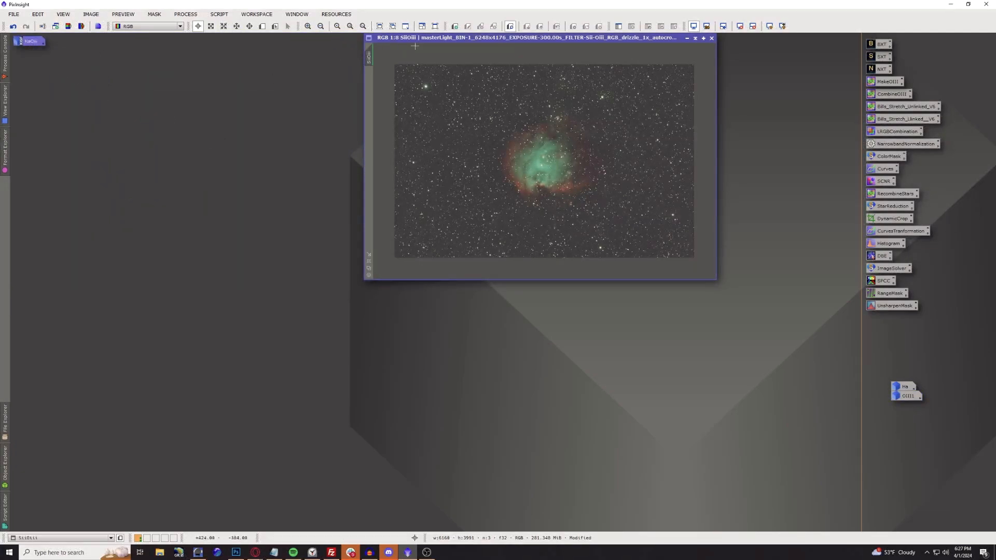
Split the SiiOiii image into its separate RGB channels, then auto-stretch the red channel image and inspect its nebula detail.
left_click_drag(425, 48, 316, 79)
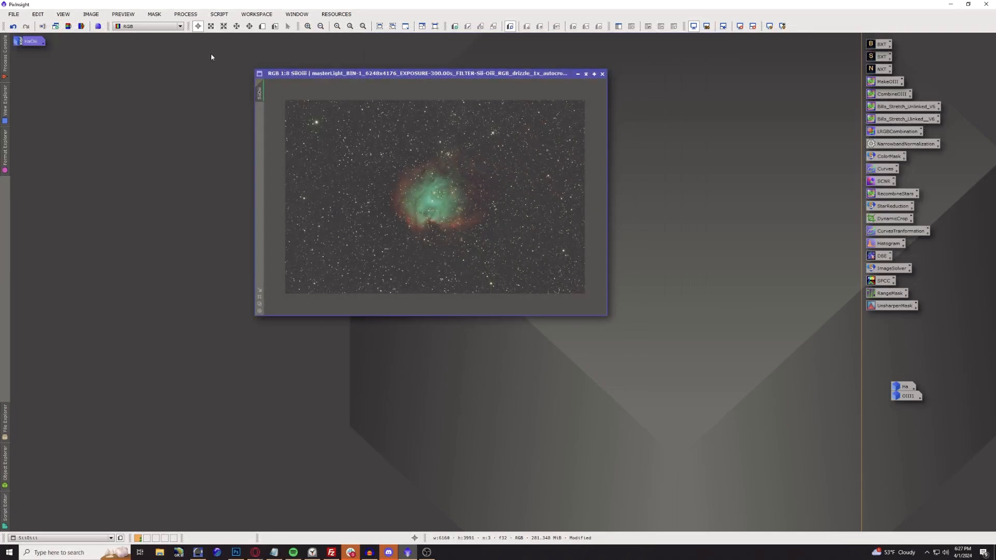
left_click(81, 27)
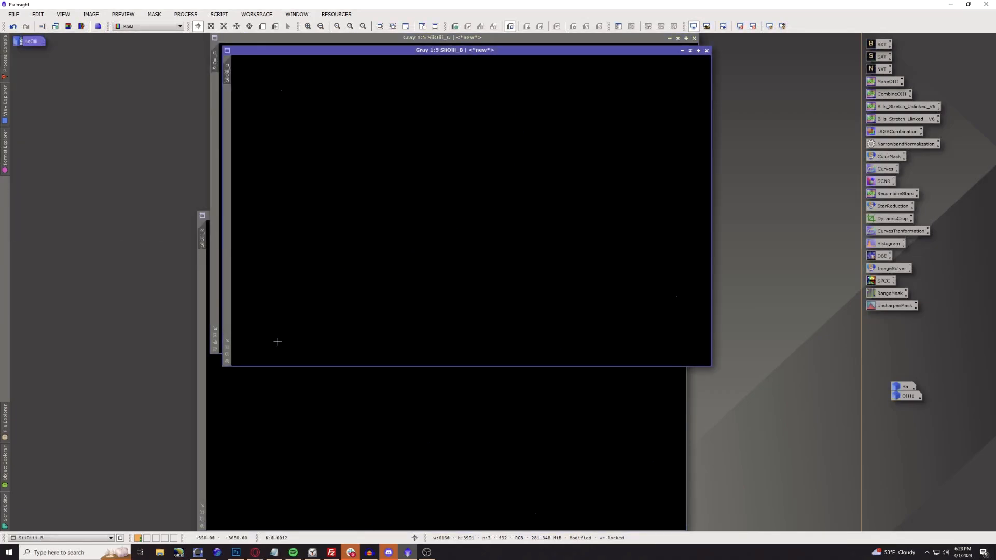
left_click(282, 384)
left_click_drag(540, 220, 536, 176)
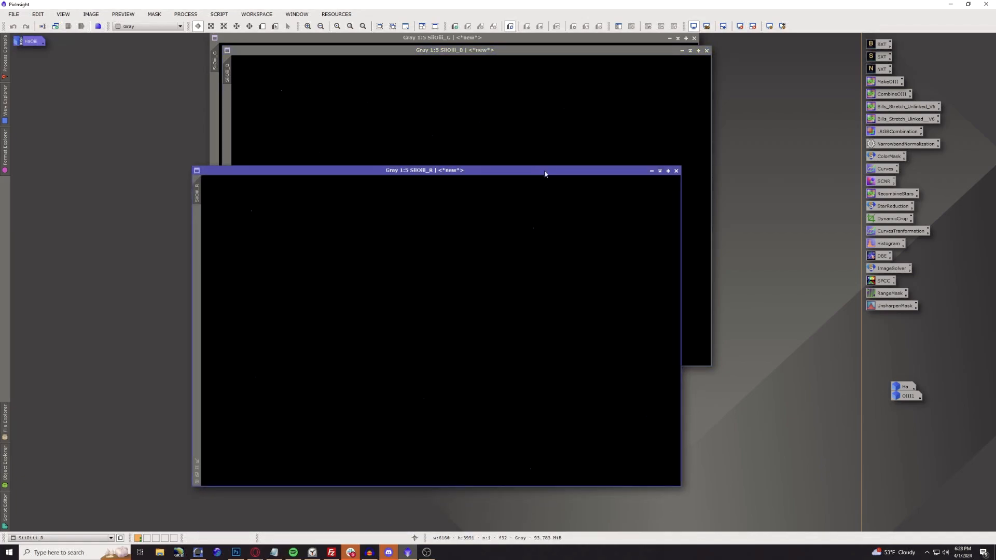
left_click(768, 28)
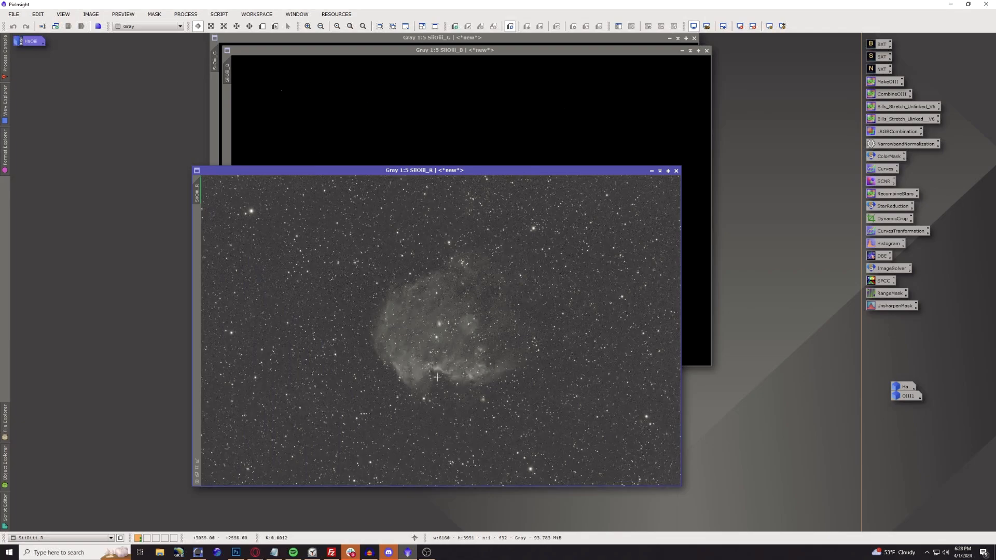
scroll(438, 376, "up", 3)
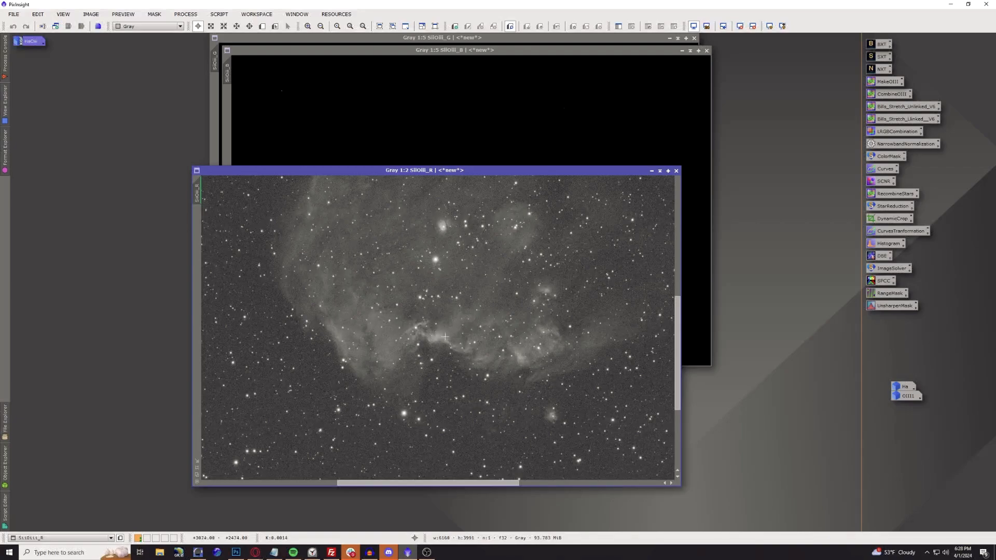
scroll(451, 335, "down", 2)
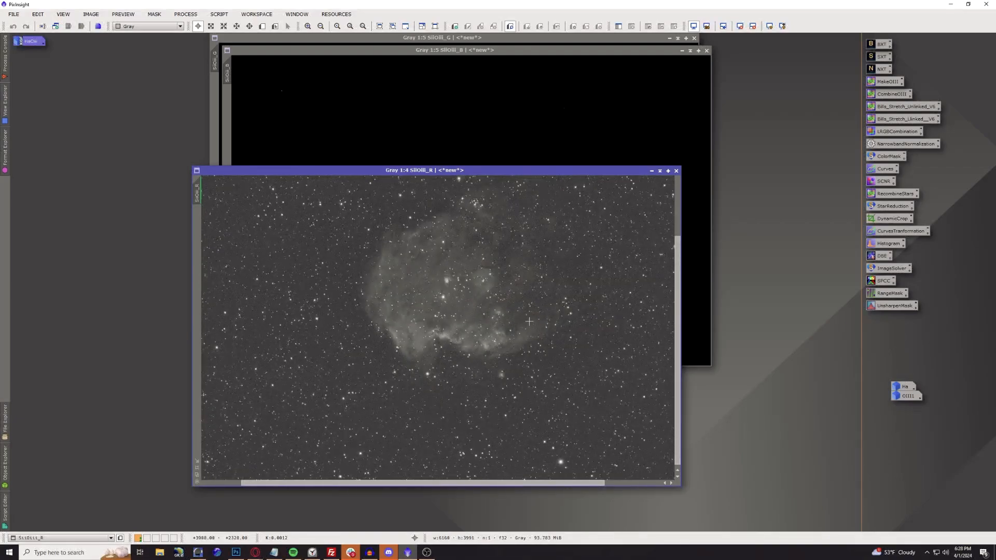
Rename the red channel image's identifier to Sii and minimize it below the Ha and OIII1 icons.
scroll(528, 321, "down", 1)
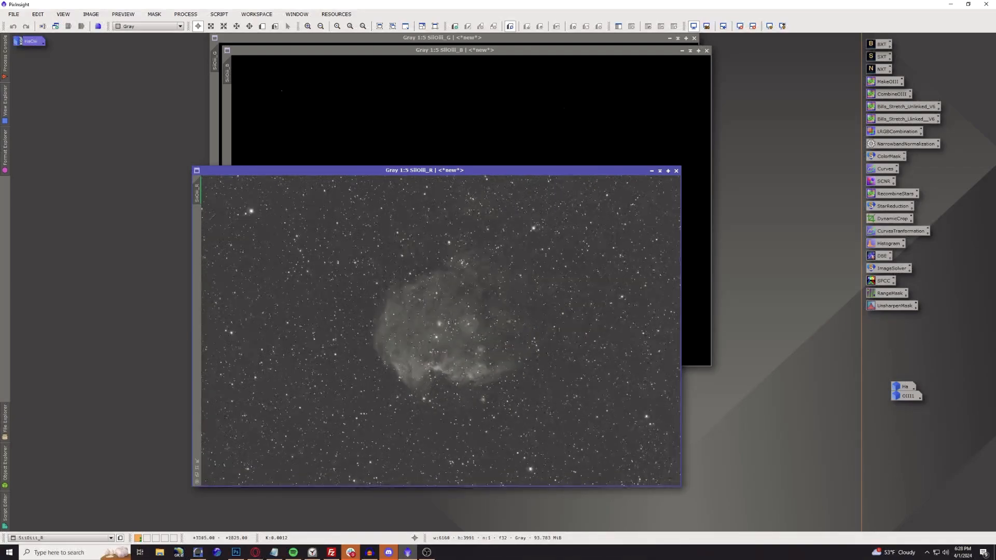
double_click(201, 193)
type("S")
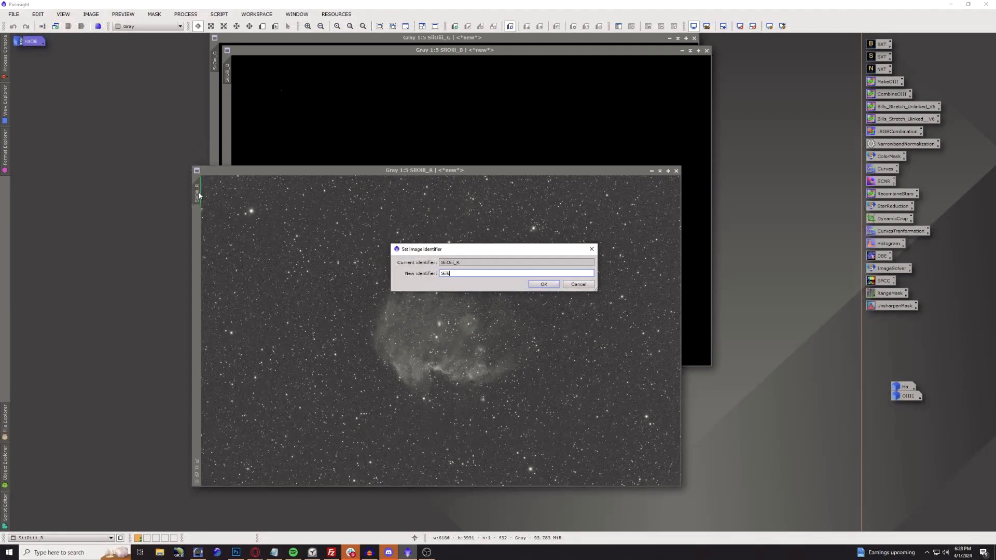
type("ii")
key("Return")
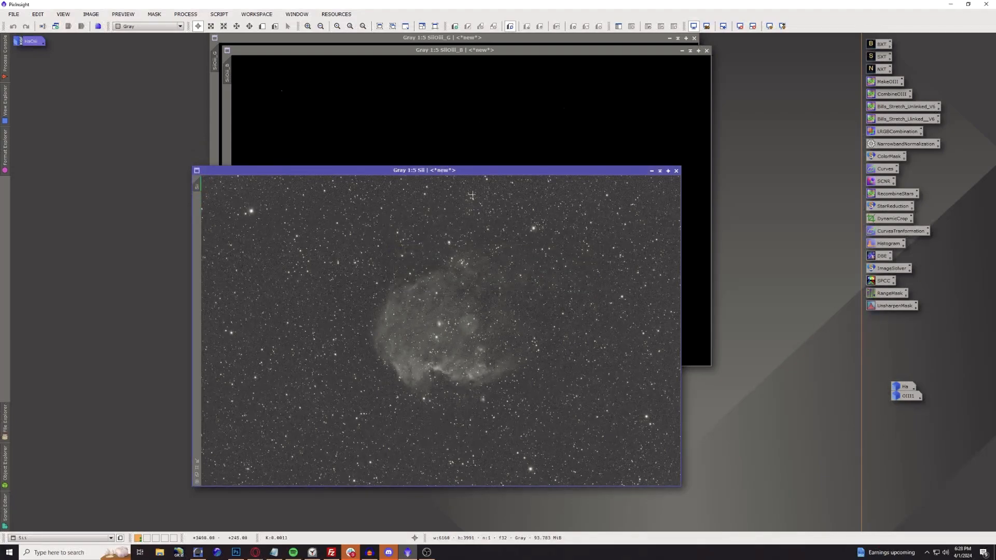
left_click(652, 171)
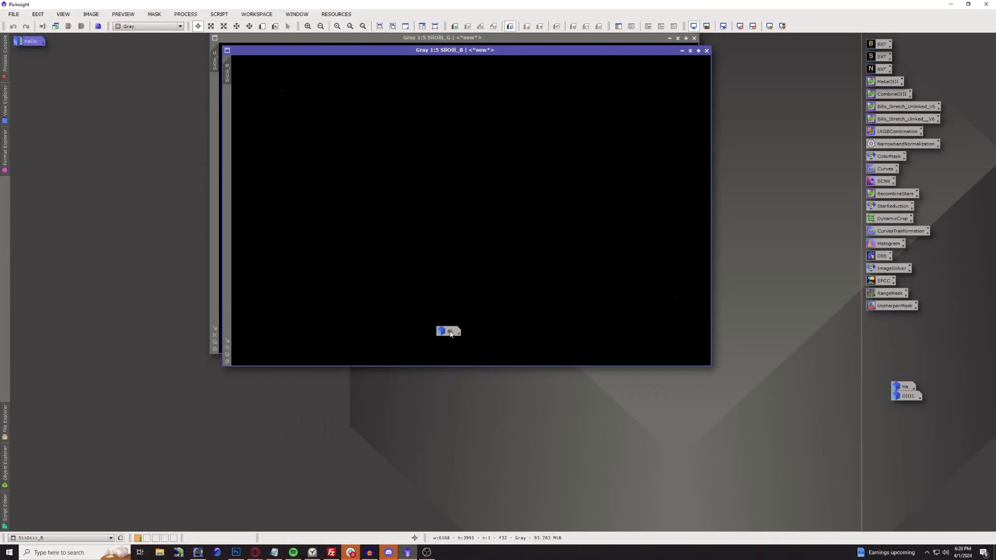
left_click_drag(449, 332, 908, 423)
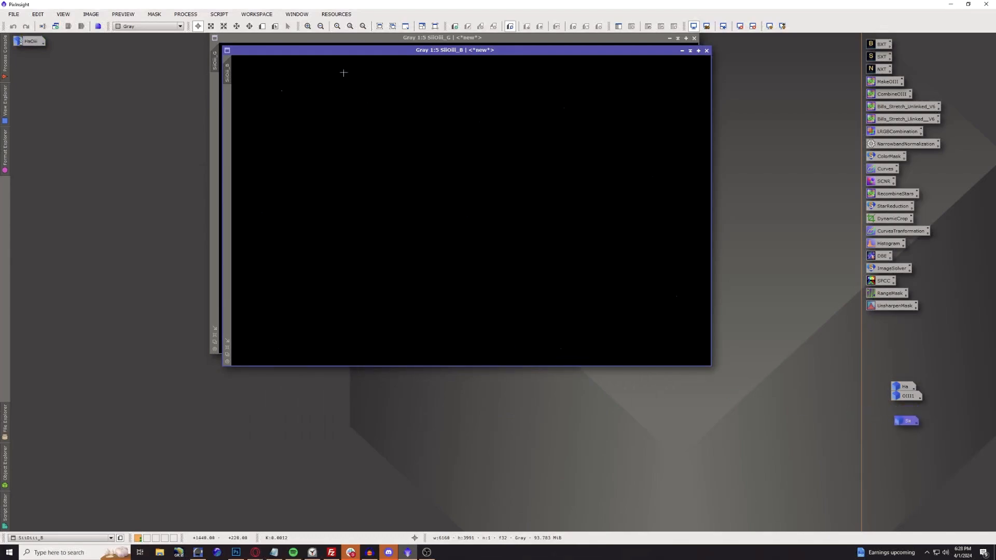
Spread the SiiOiii green and blue channel images side by side and auto-stretch both of them.
left_click(325, 43)
left_click_drag(324, 43, 179, 63)
left_click(581, 53)
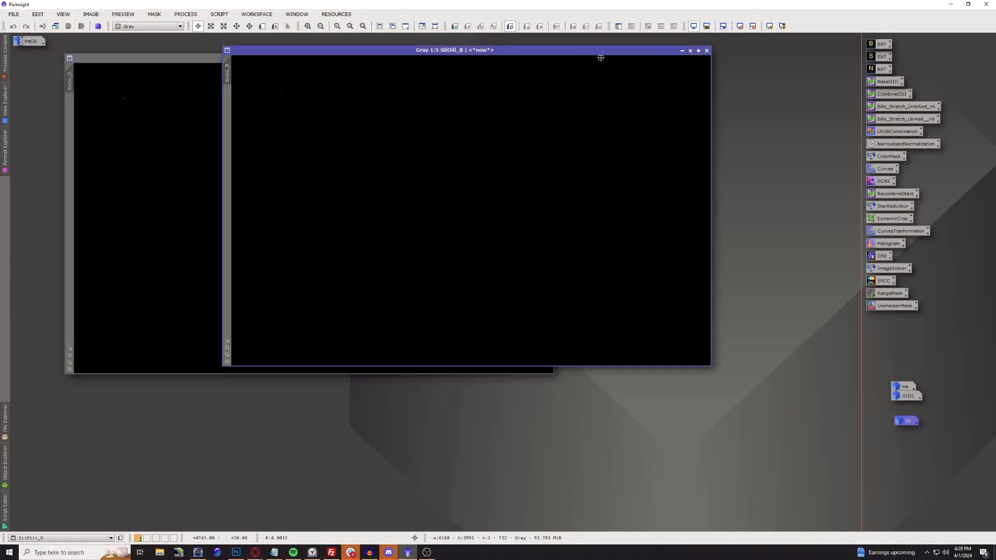
left_click_drag(623, 56, 721, 70)
left_click(304, 60)
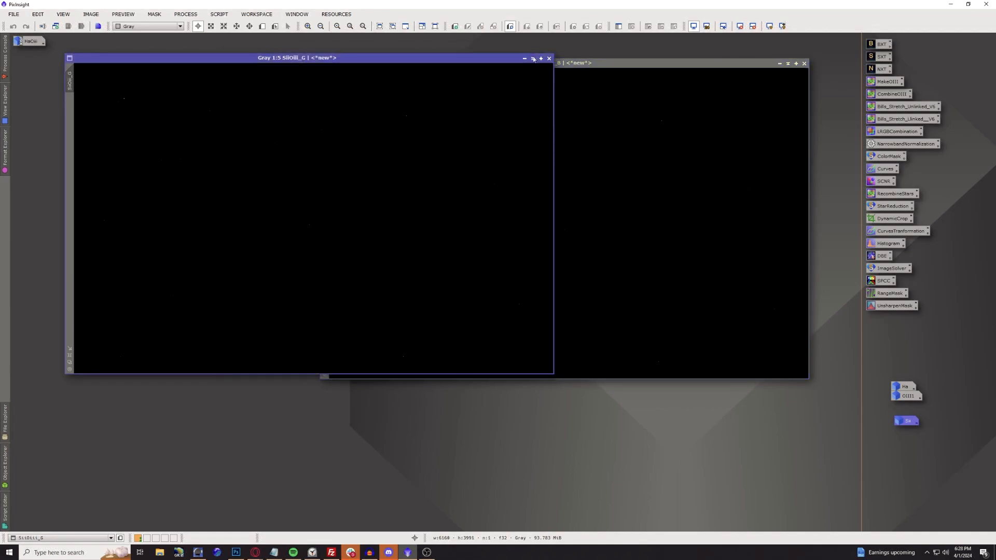
left_click(769, 26)
left_click(691, 69)
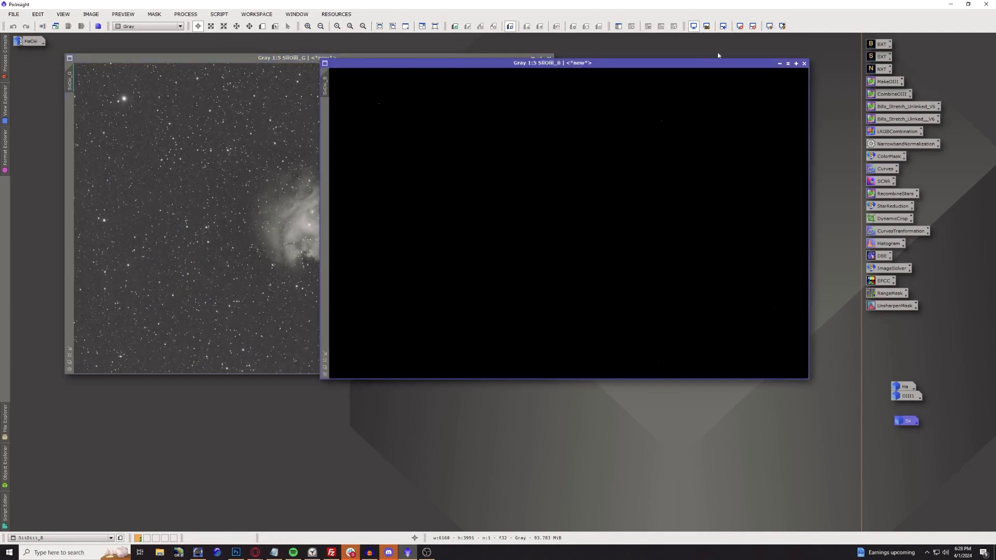
left_click(770, 27)
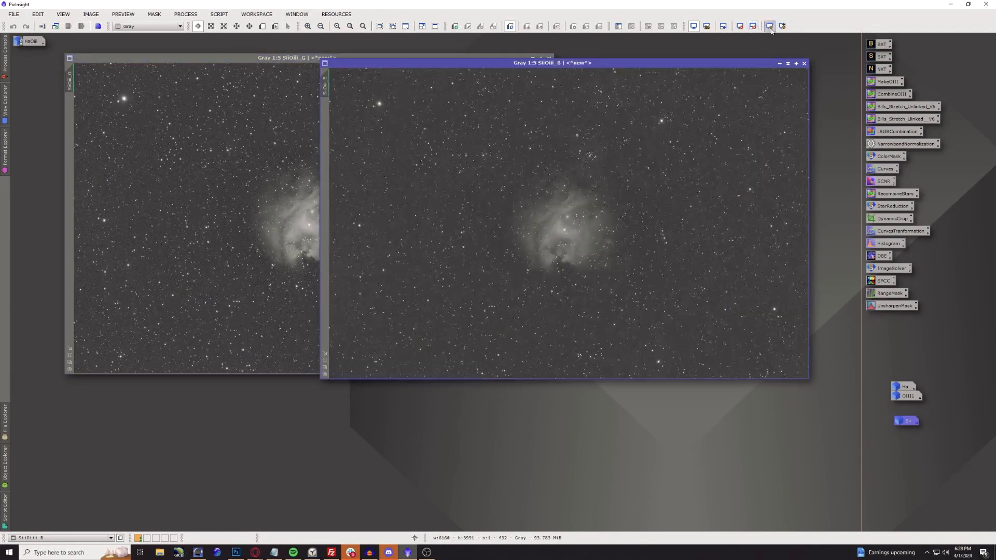
left_click(246, 70)
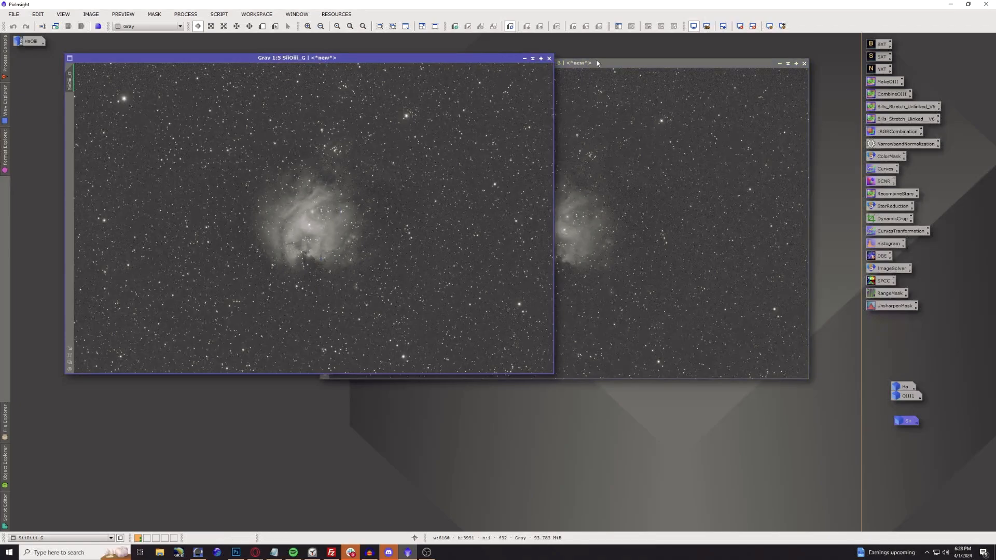
left_click_drag(597, 62, 623, 58)
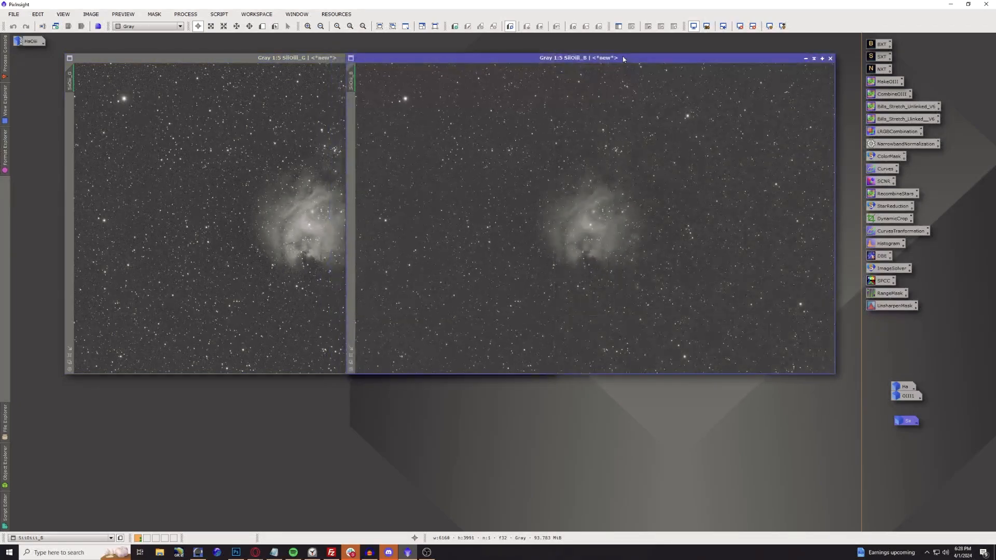
Rename the green channel image's identifier to G and the blue channel image's identifier to B.
double_click(71, 81)
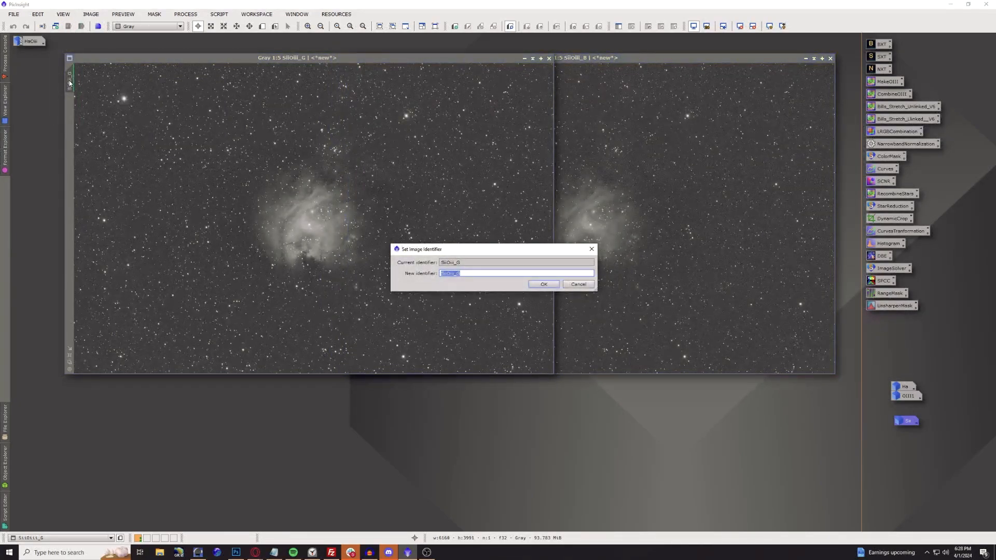
type("G")
key("Return")
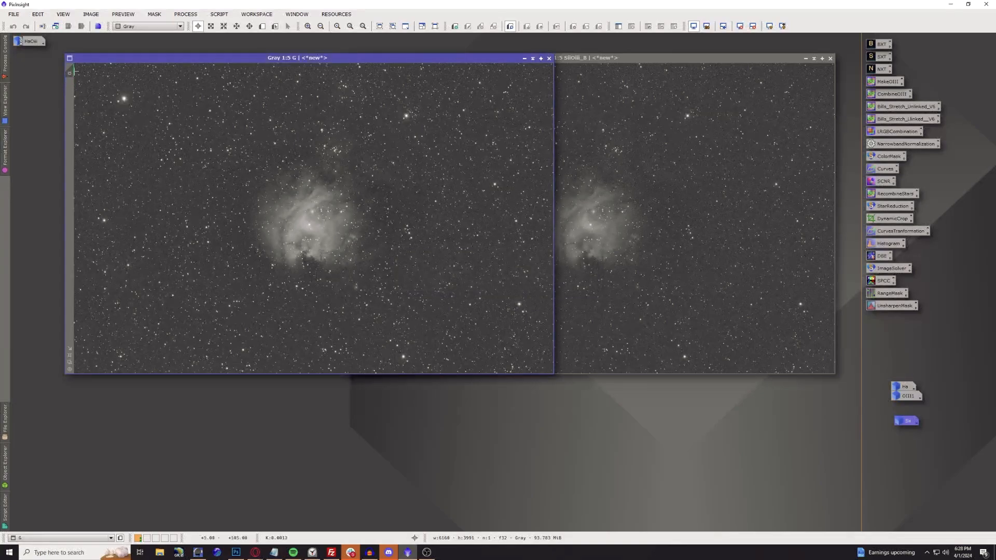
left_click(605, 58)
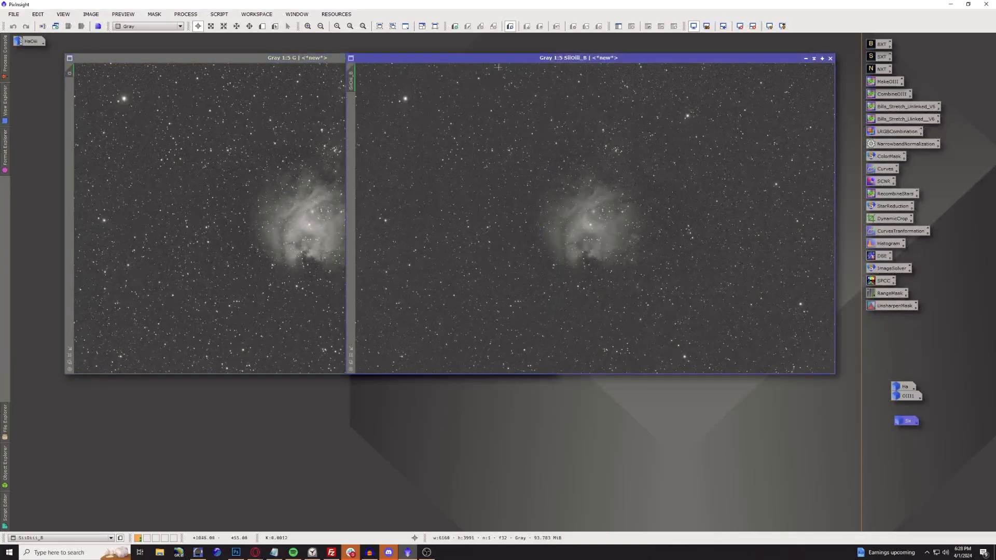
double_click(352, 81)
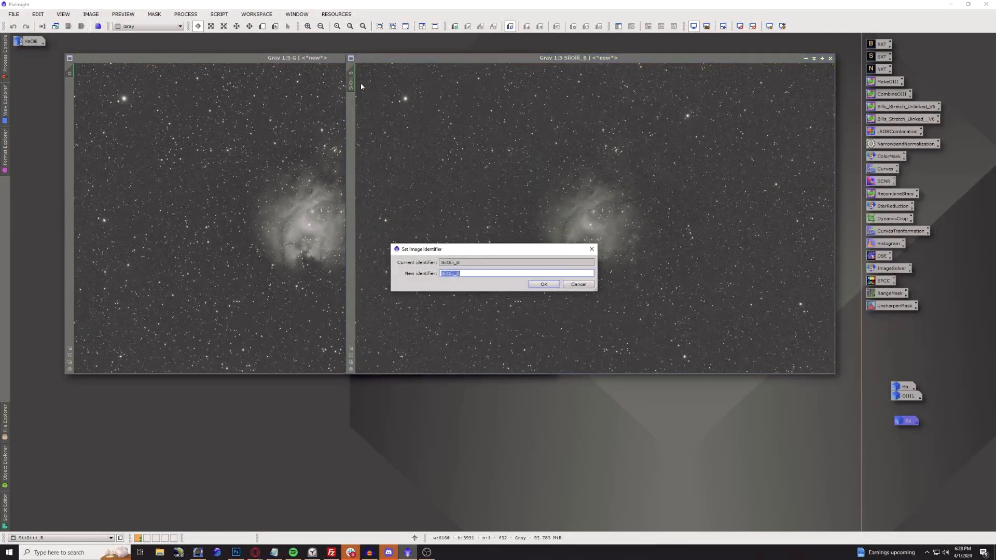
type("B")
key("Return")
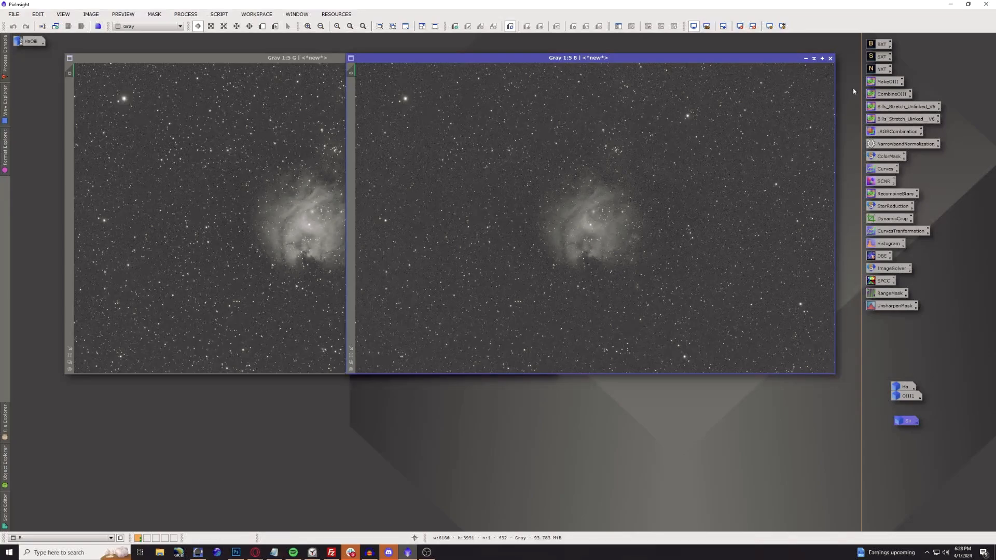
Run the saved MakeOIII PixelMath expression B*0.2+G*0.8 on the SiiOiii channels as a new grayscale image and auto-stretch the result.
double_click(886, 82)
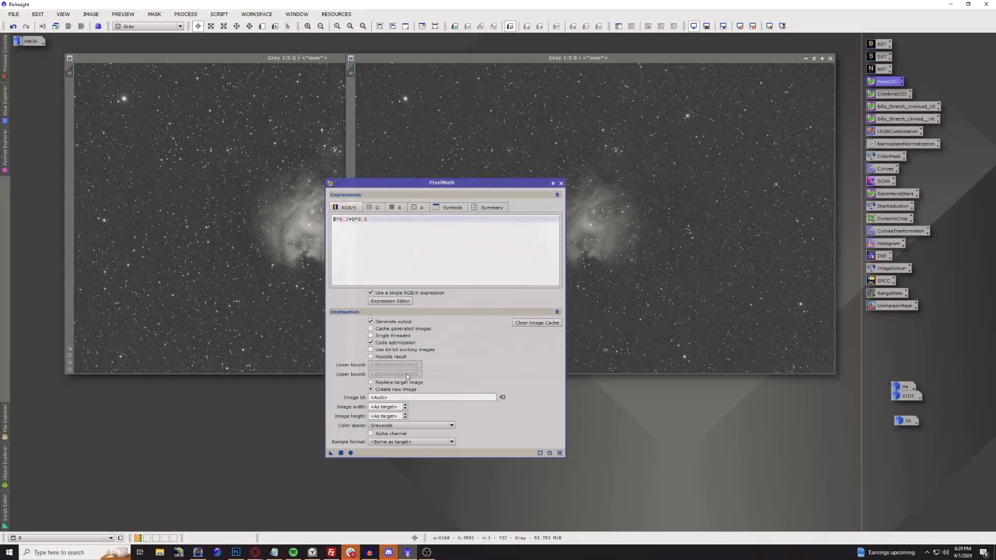
left_click(340, 453)
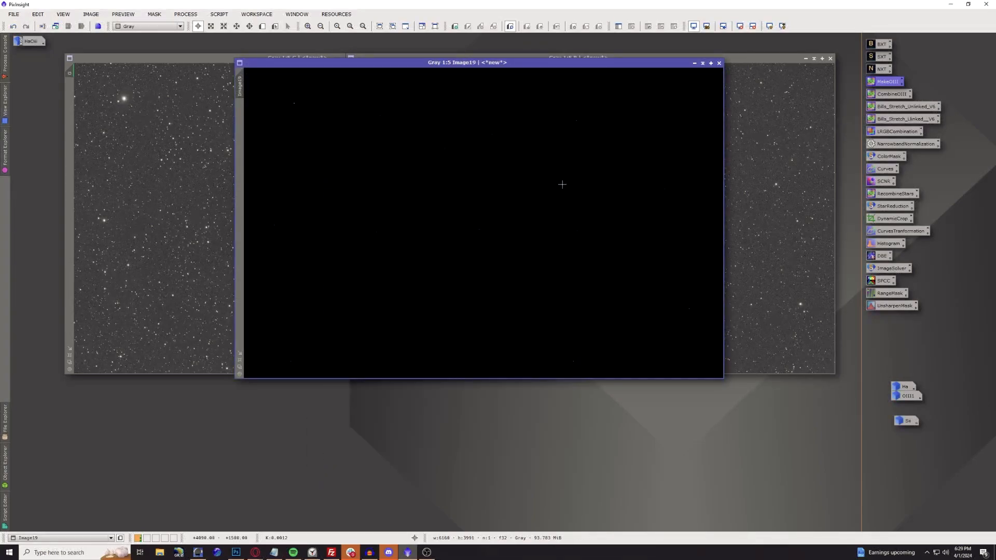
left_click(560, 183)
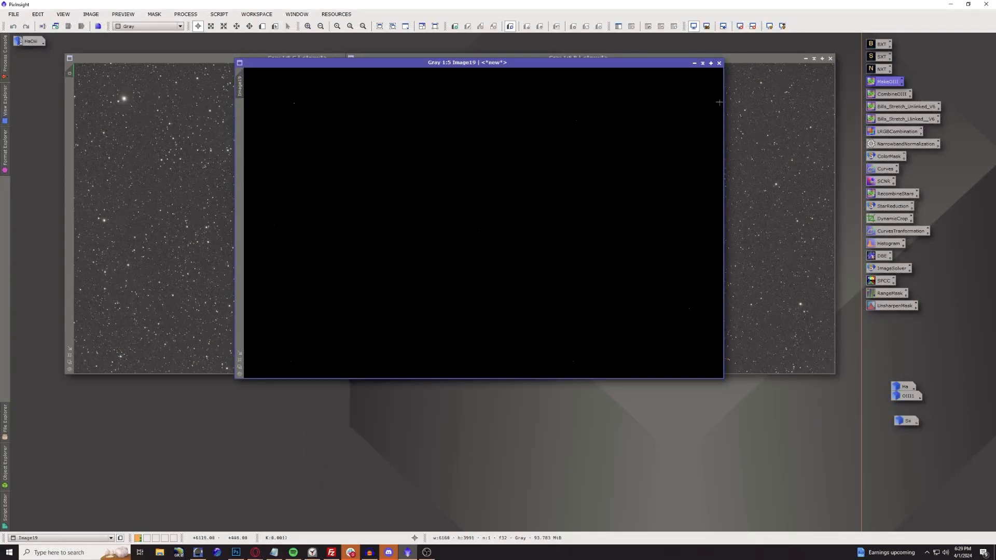
left_click(769, 25)
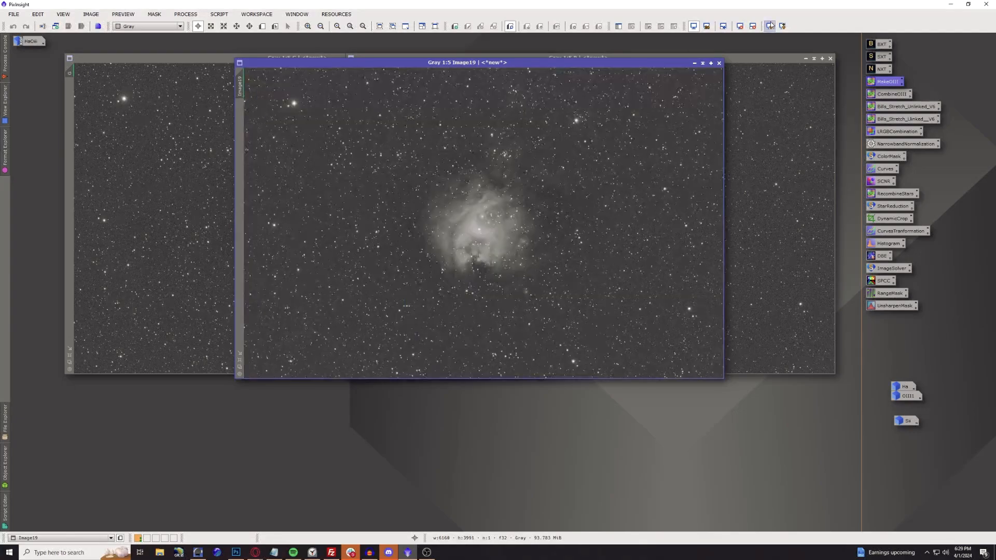
Rename the new combined image's identifier to OIII2.
double_click(238, 88)
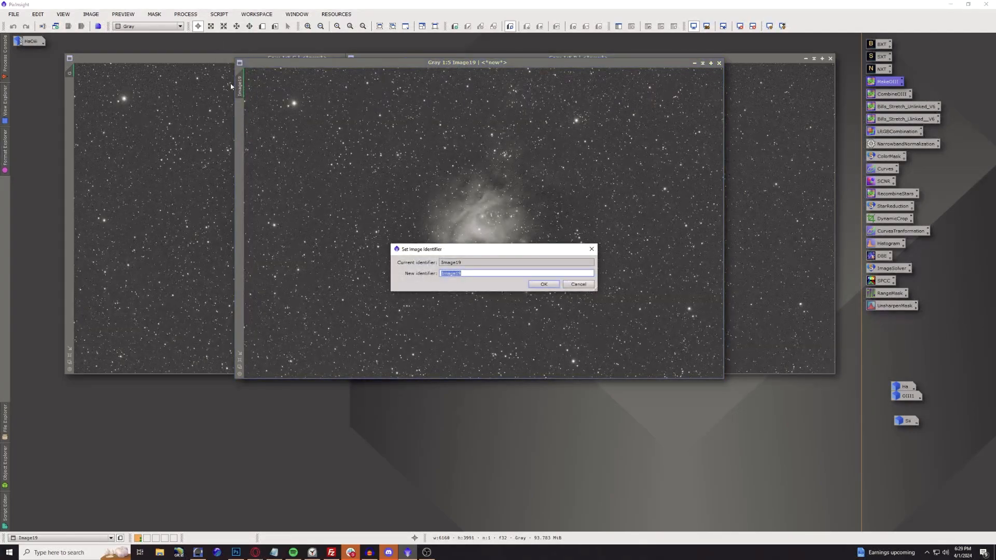
type("O")
type("III@")
key("Return")
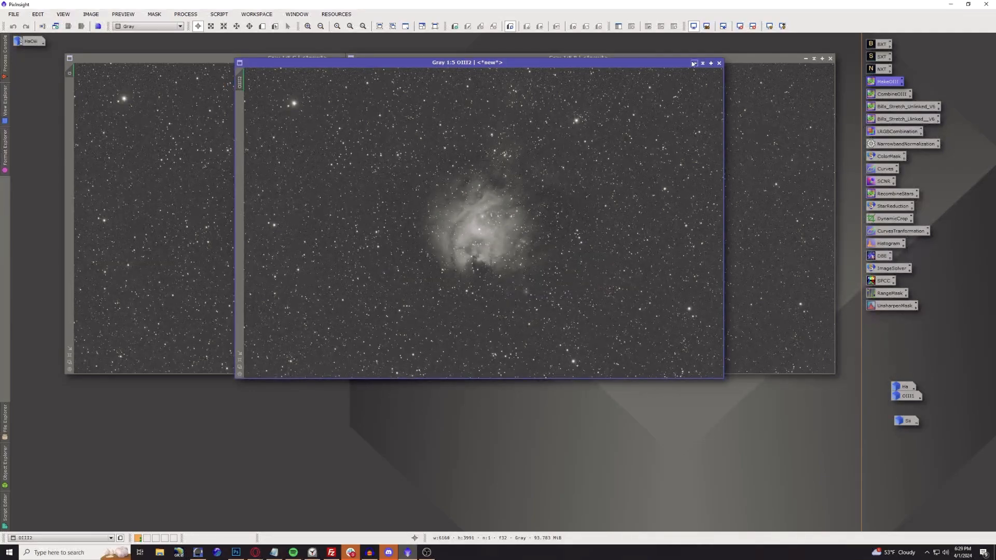
Close the B and G channel images and minimize the SiiOiii image below the HaOiii icon.
left_click_drag(688, 64, 682, 174)
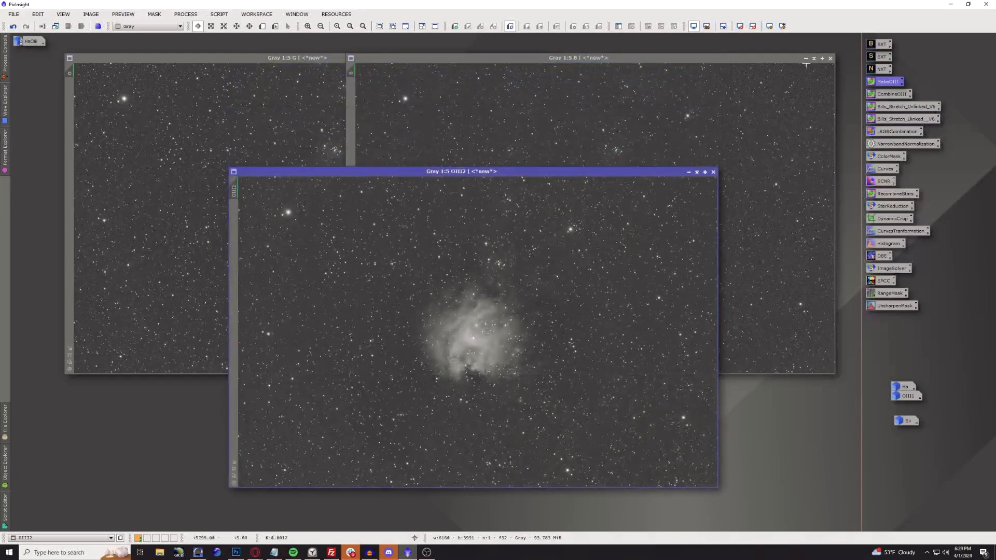
left_click(830, 58)
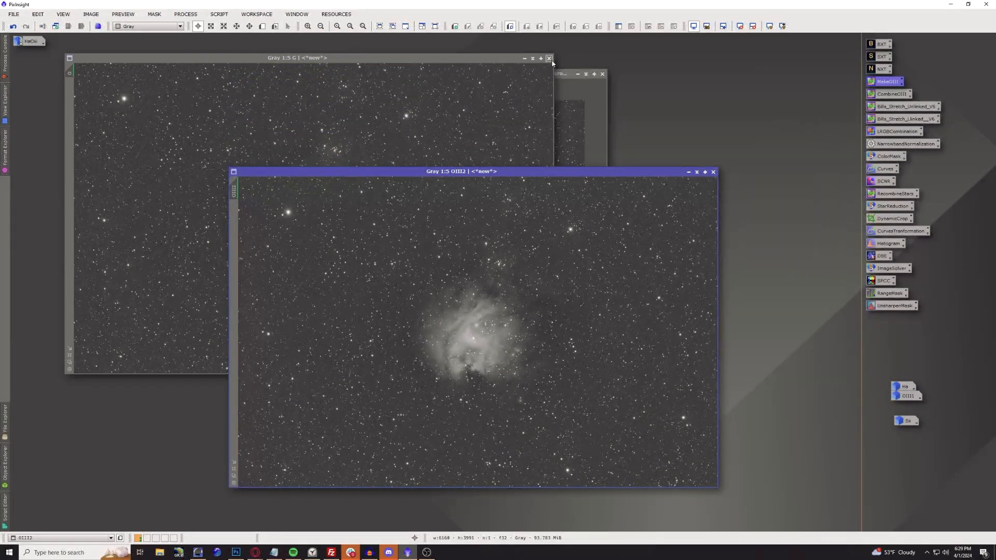
left_click(553, 58)
left_click(577, 74)
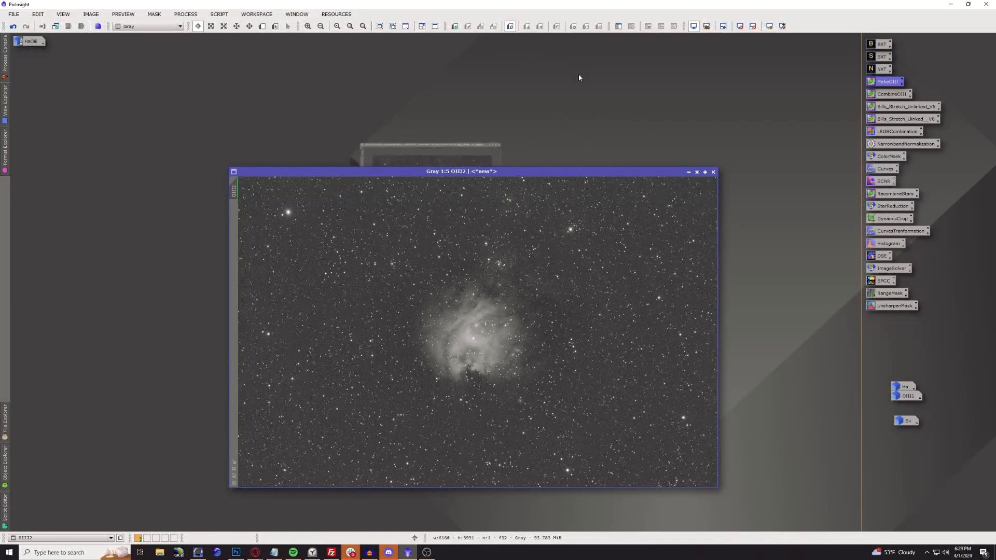
left_click_drag(448, 200, 32, 57)
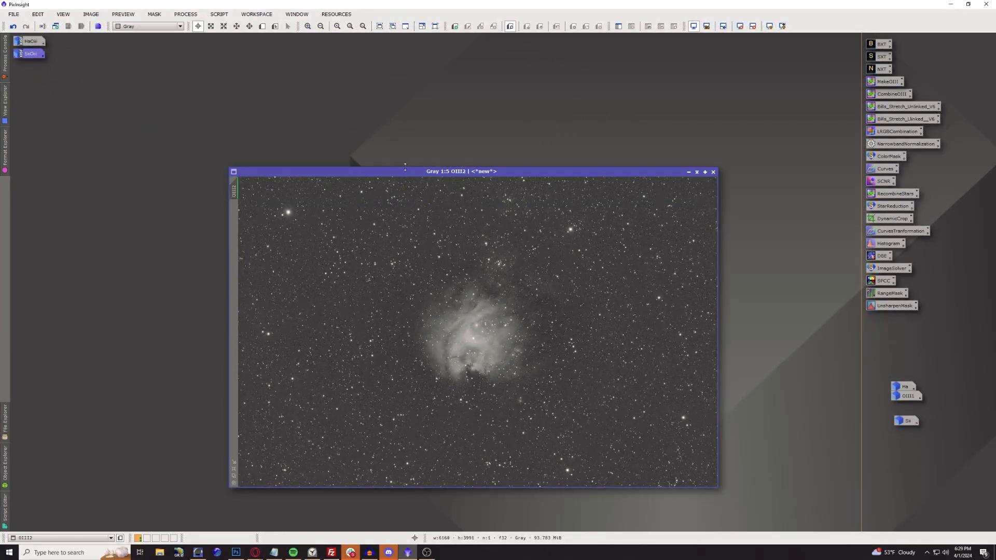
Restore the OIII1 image and place it beside OIII2 to compare their nebula detail.
left_click_drag(405, 168, 216, 96)
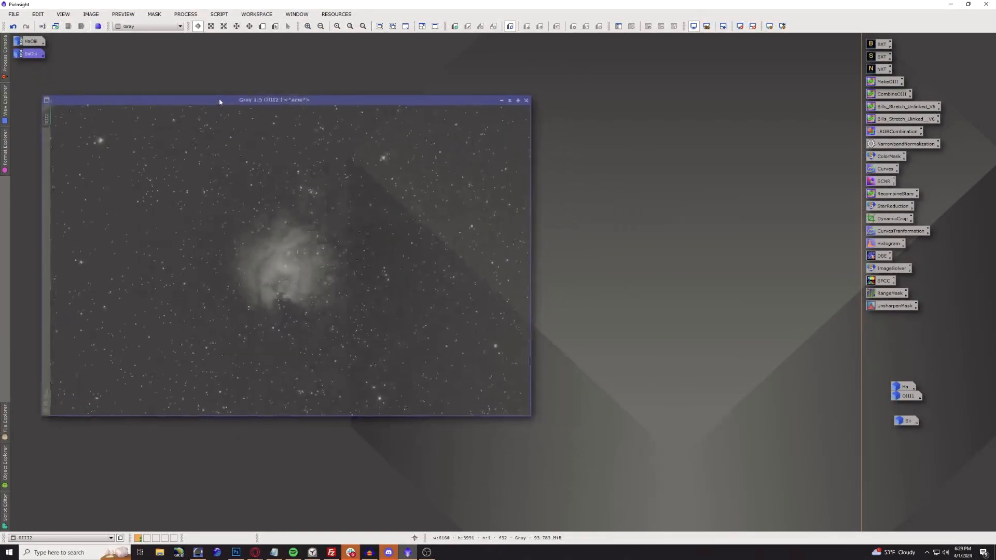
double_click(907, 397)
left_click_drag(512, 156, 714, 106)
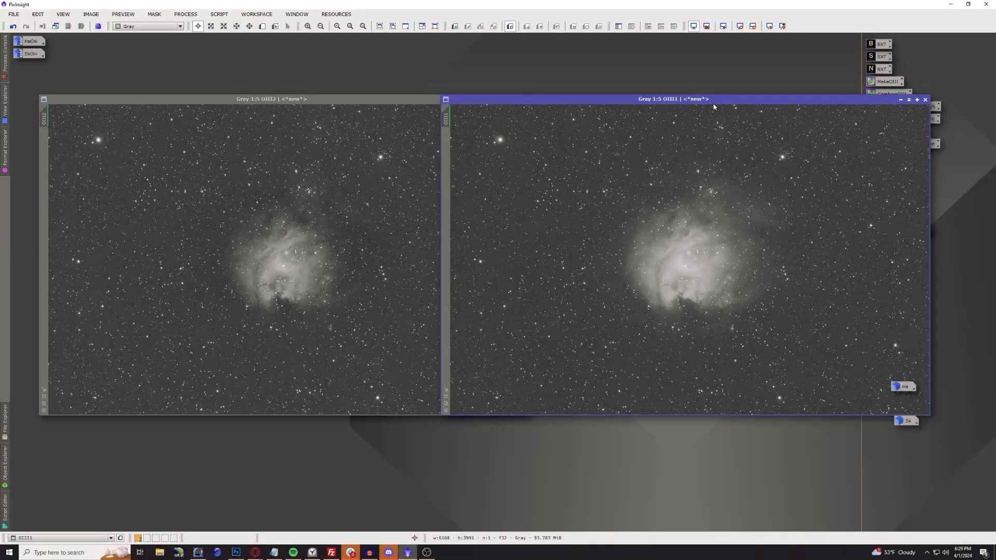
left_click_drag(719, 105, 492, 107)
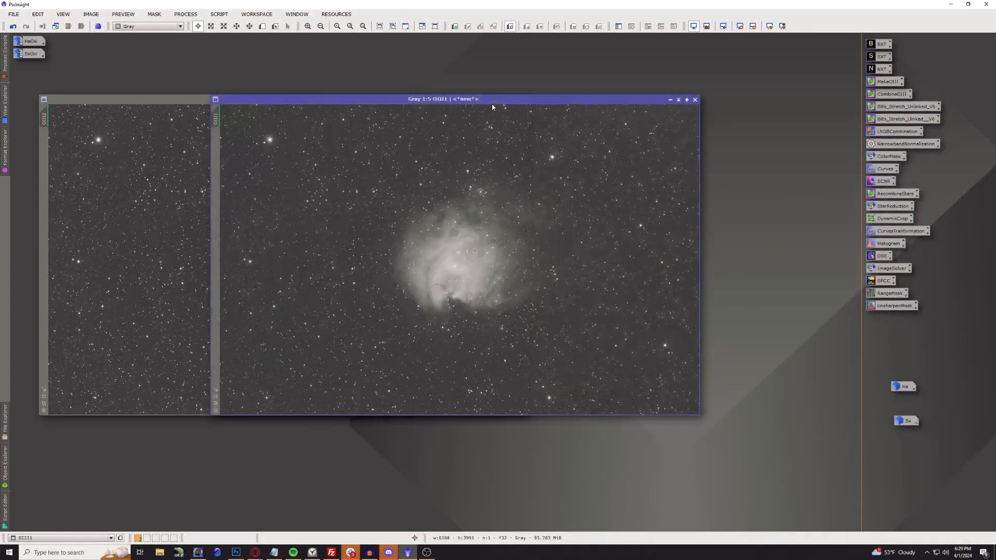
Run the saved CombineOIII PixelMath expression OIII1 * 0.5 + OIII2 * 0.5 as a new grayscale image, and auto-stretch the result.
double_click(893, 97)
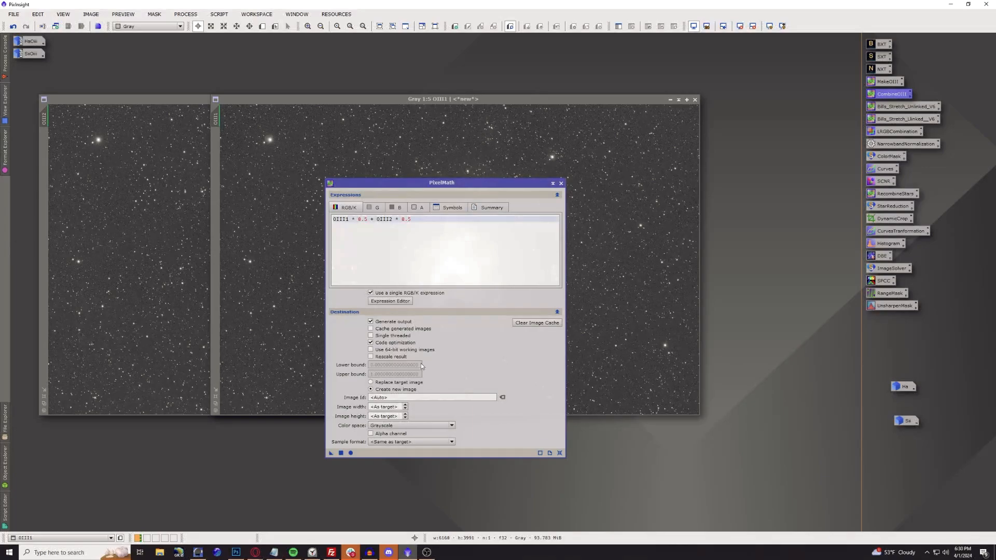
left_click(341, 453)
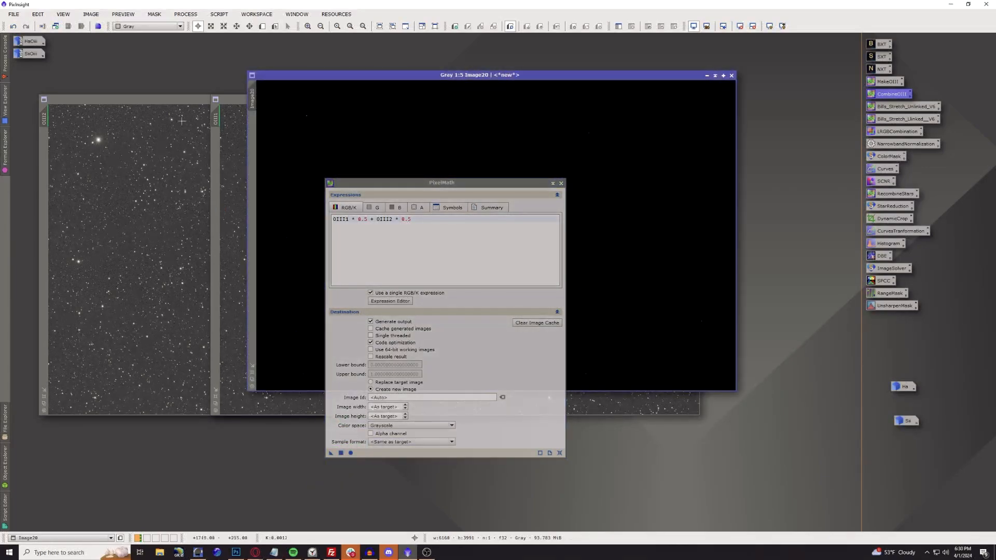
left_click(769, 26)
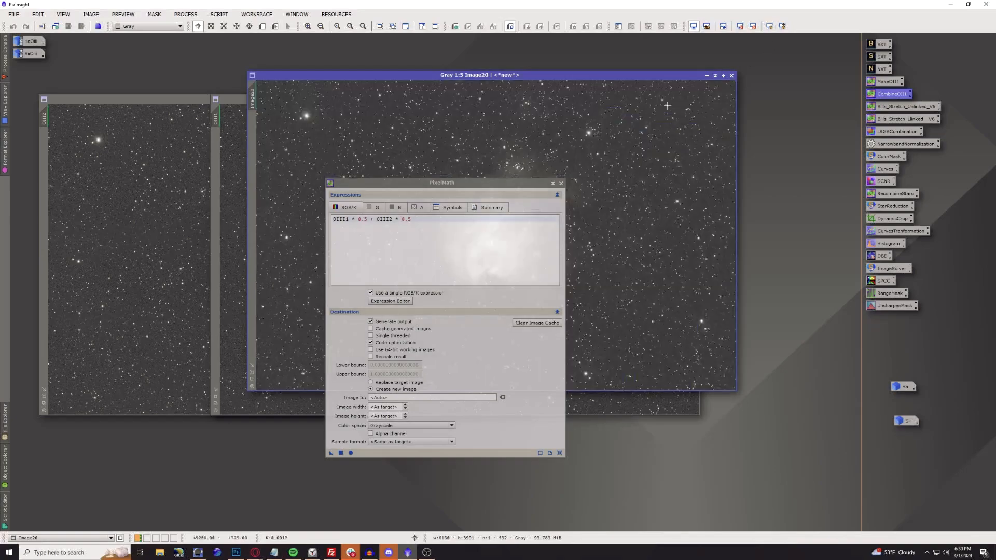
left_click(561, 183)
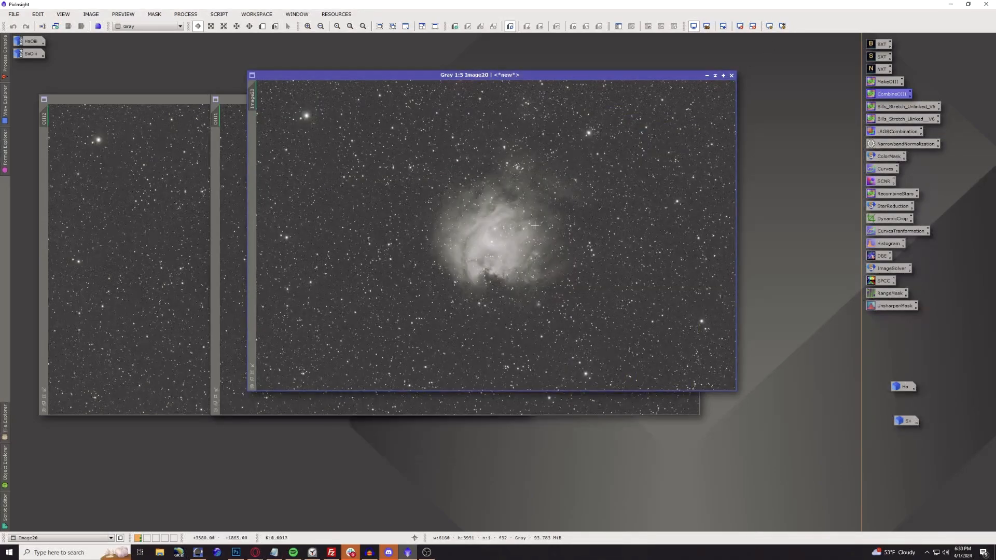
Rename the averaged OIII image's identifier to Oiii.
double_click(253, 92)
type("Oiii")
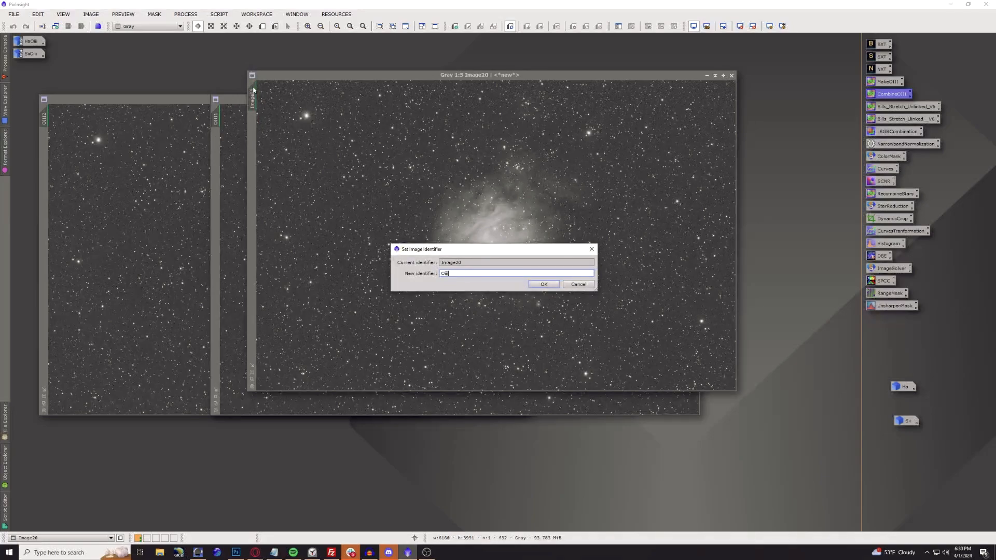
key("Return")
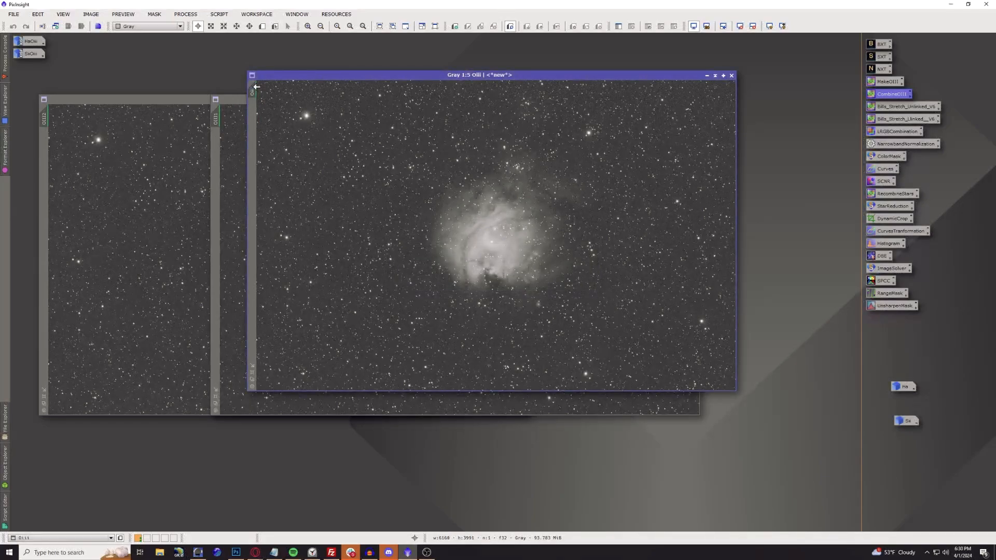
Minimize the OIII2 and OIII1 images and stow their icons below the Ha icon.
left_click(173, 102)
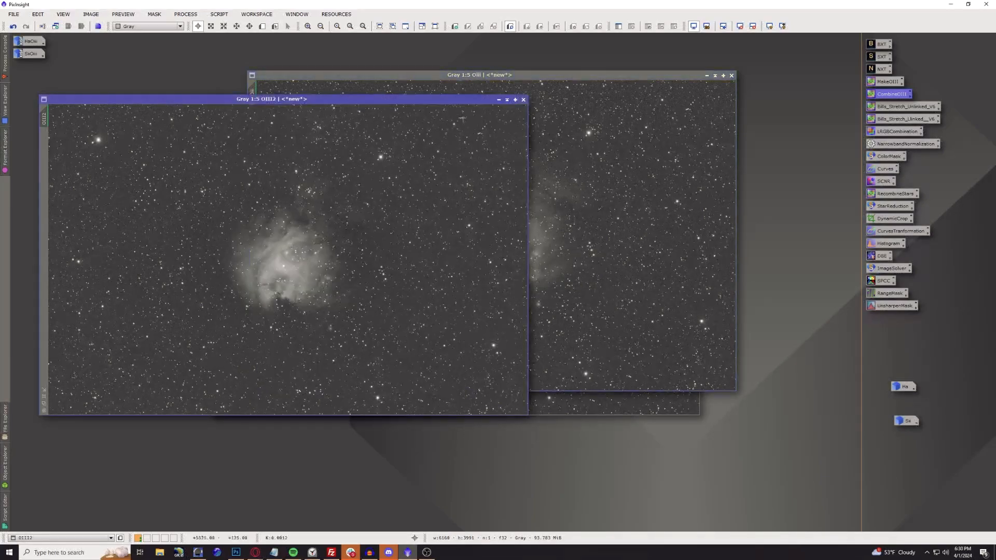
left_click(498, 101)
left_click(484, 395)
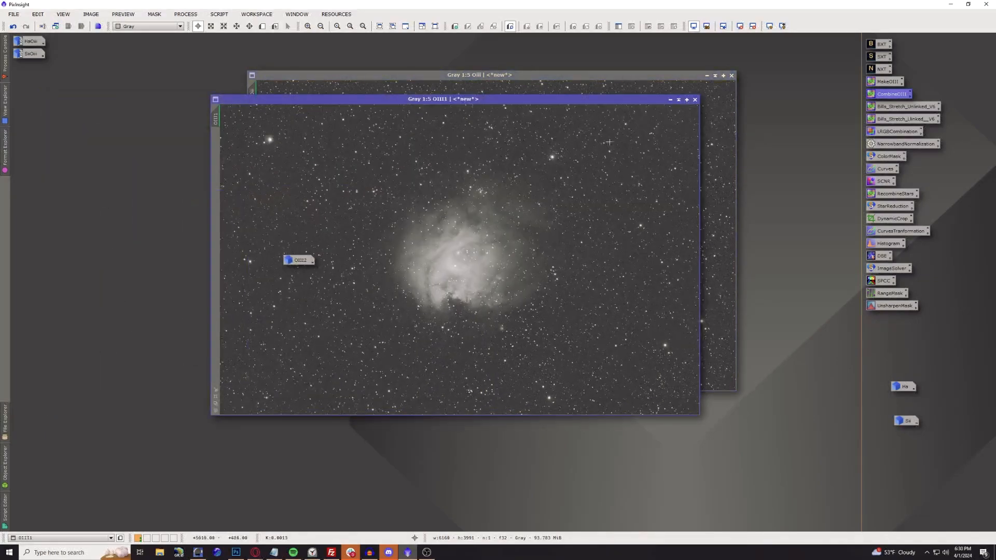
left_click(670, 99)
left_click_drag(299, 260, 908, 409)
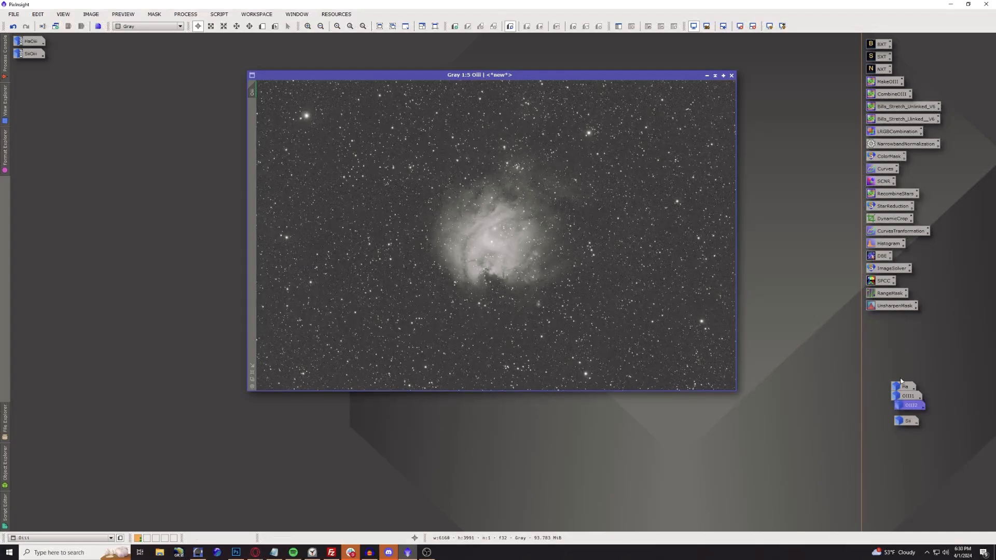
Restore the Ha and Sii images and arrange them around the Oiii image to compare the three channels.
double_click(904, 384)
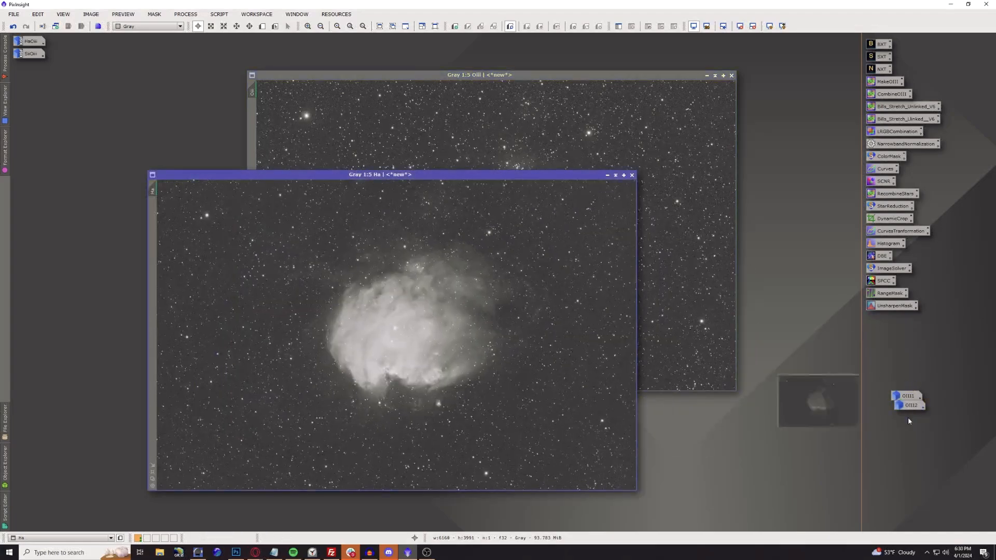
double_click(908, 421)
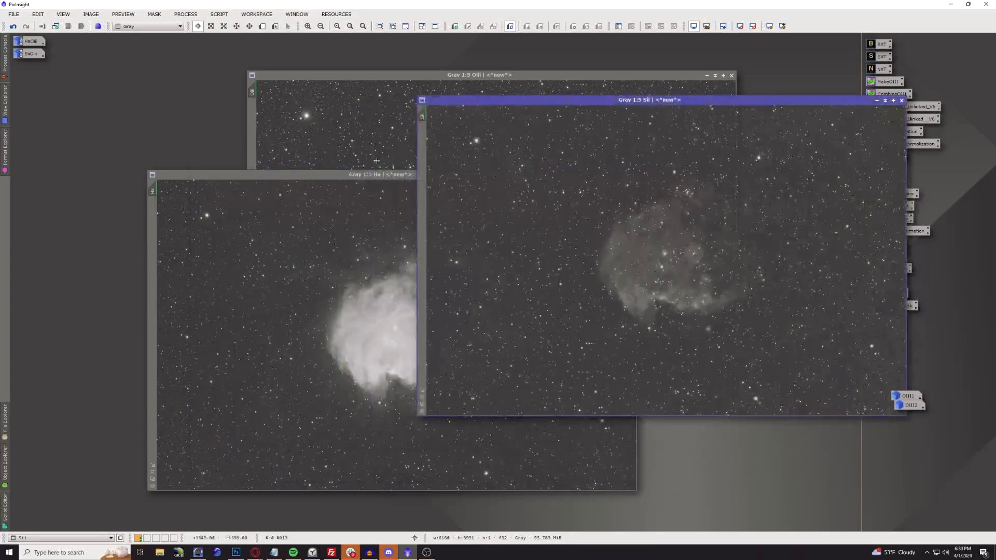
left_click_drag(358, 175, 257, 117)
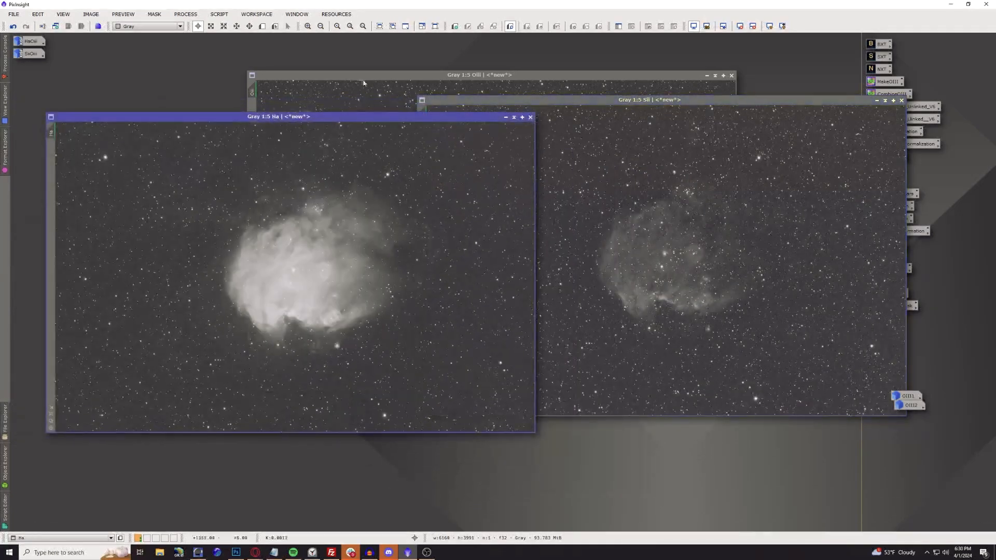
left_click(363, 83)
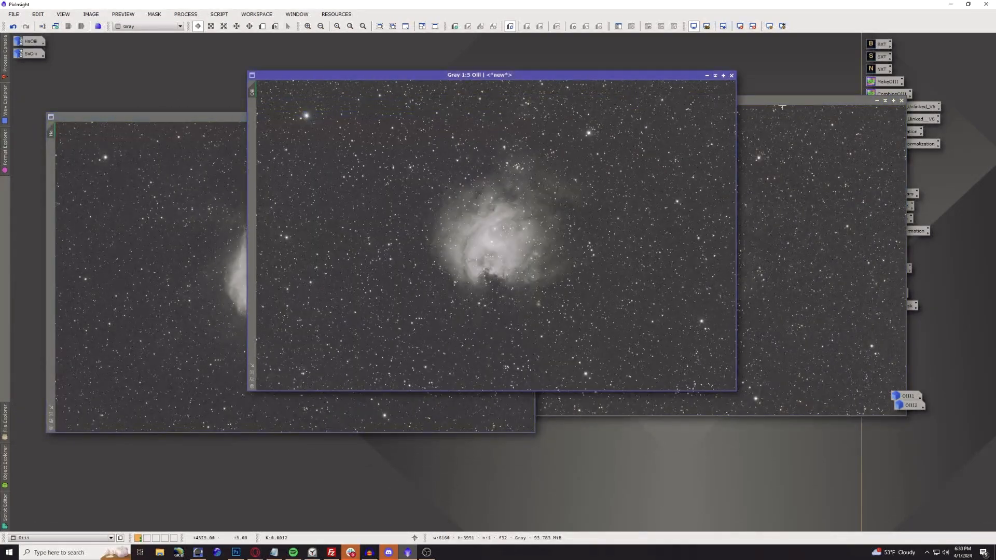
left_click(811, 101)
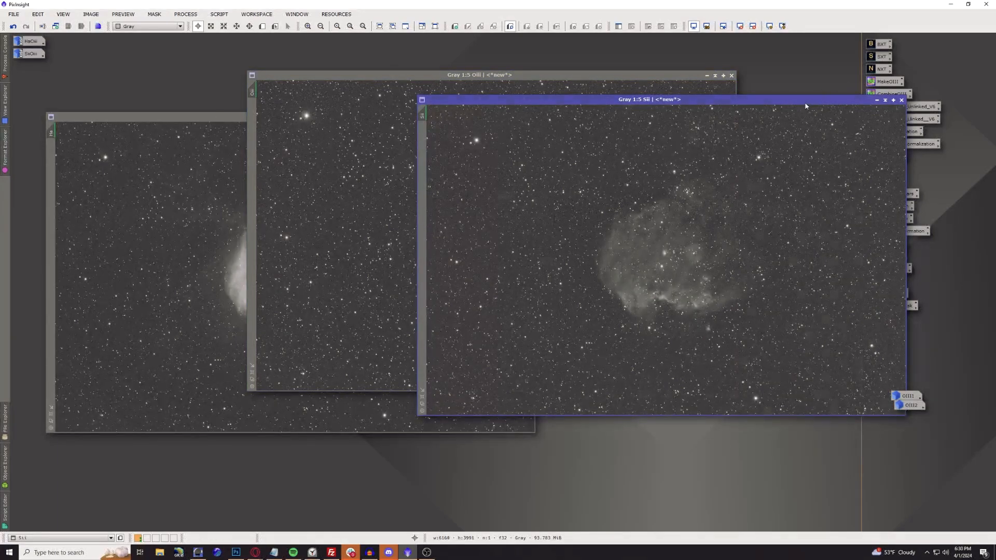
left_click_drag(808, 104, 725, 105)
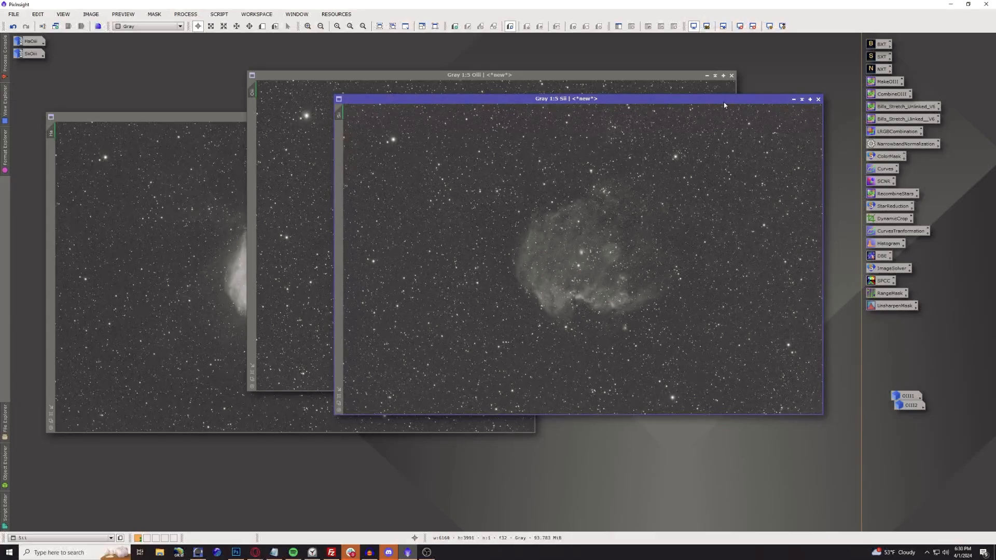
Remove the screen auto-stretch from the Sii, Oiii and Ha images.
left_click(753, 27)
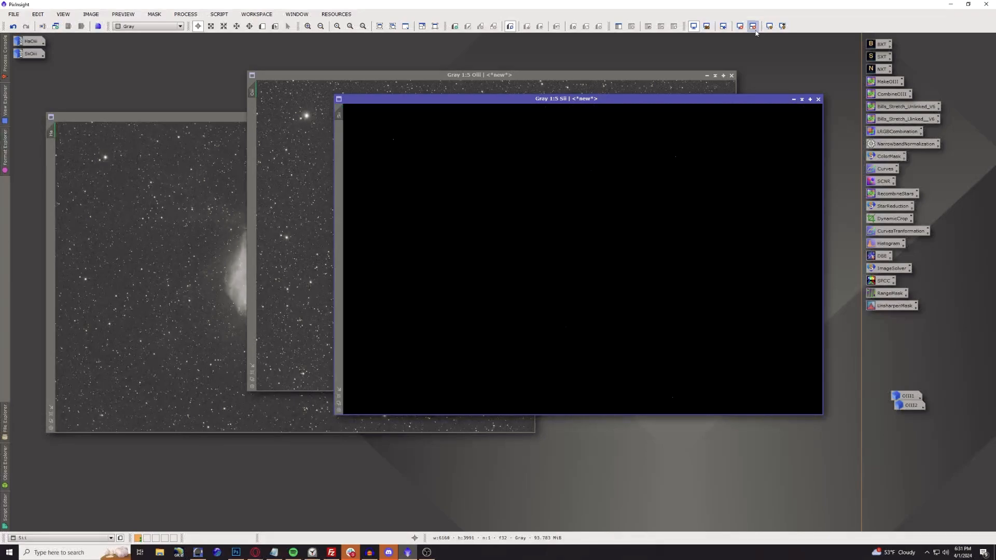
key("ctrl+Tab")
left_click(752, 26)
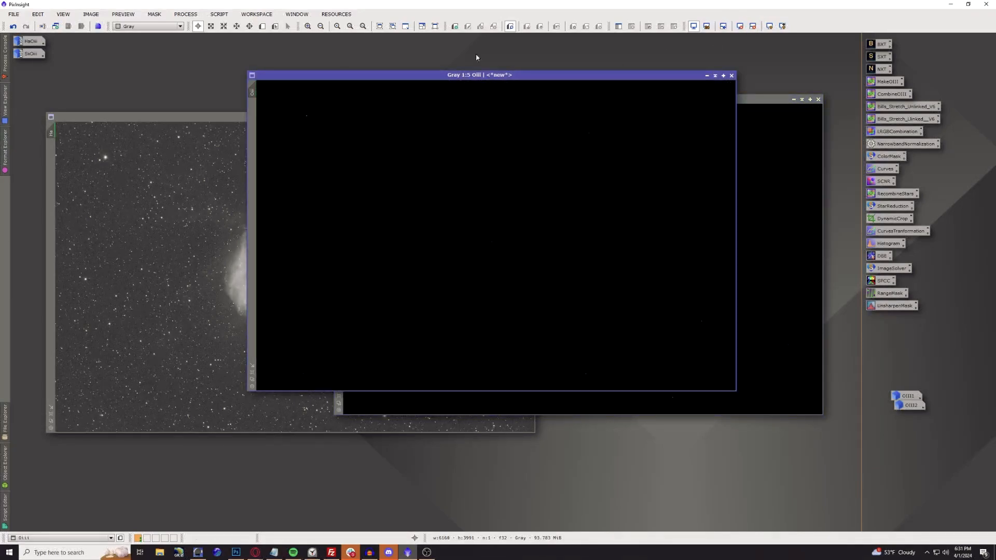
left_click(214, 116)
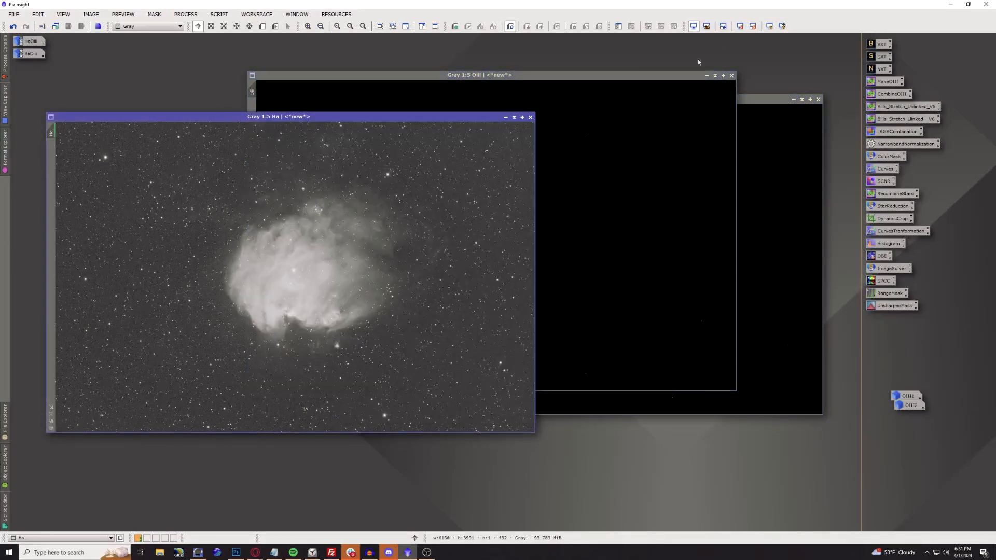
left_click(752, 26)
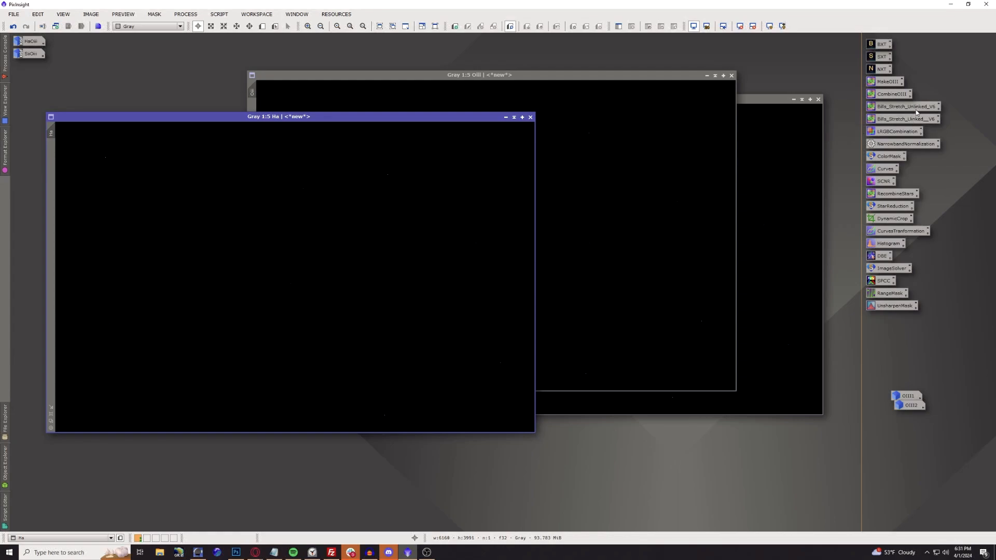
Apply the saved Bills_Stretch_Unlinked_V6 process to the Ha, Oiii and Sii images.
left_click_drag(916, 110, 285, 177)
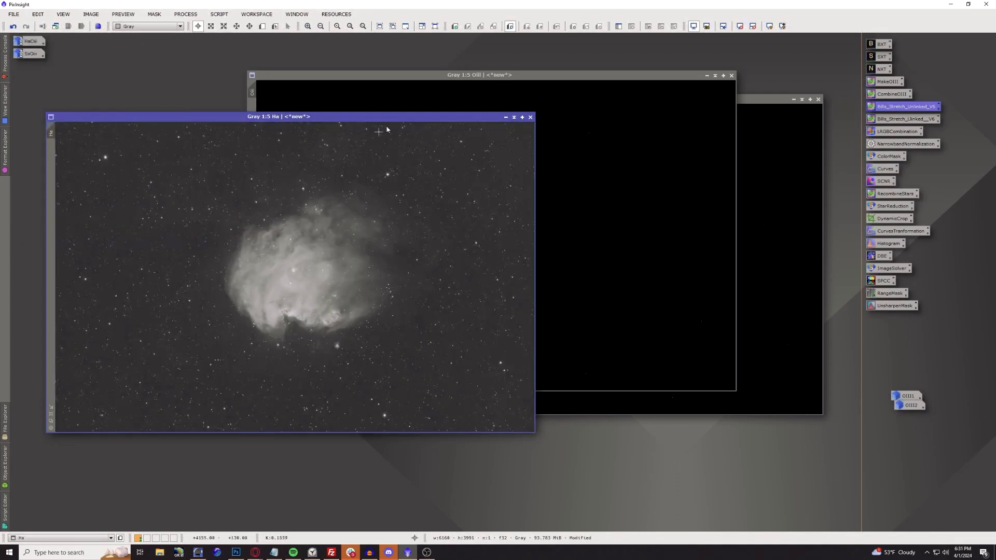
left_click(462, 79)
left_click_drag(893, 110, 439, 146)
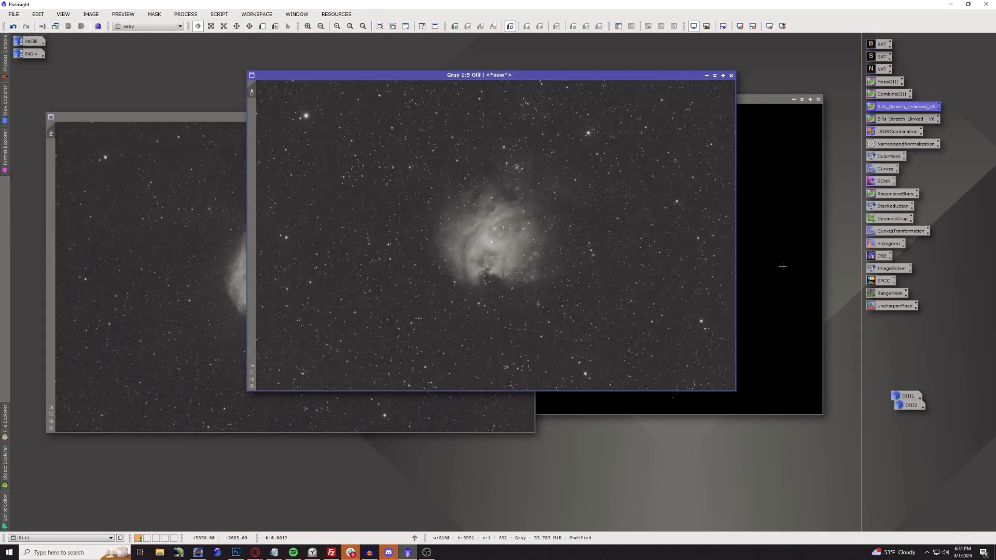
left_click(783, 266)
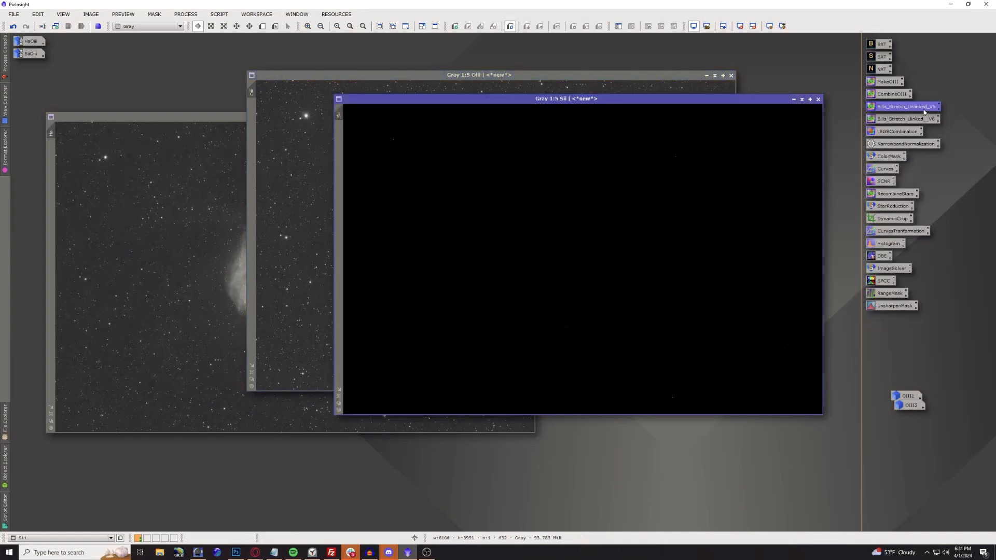
left_click_drag(923, 112, 473, 178)
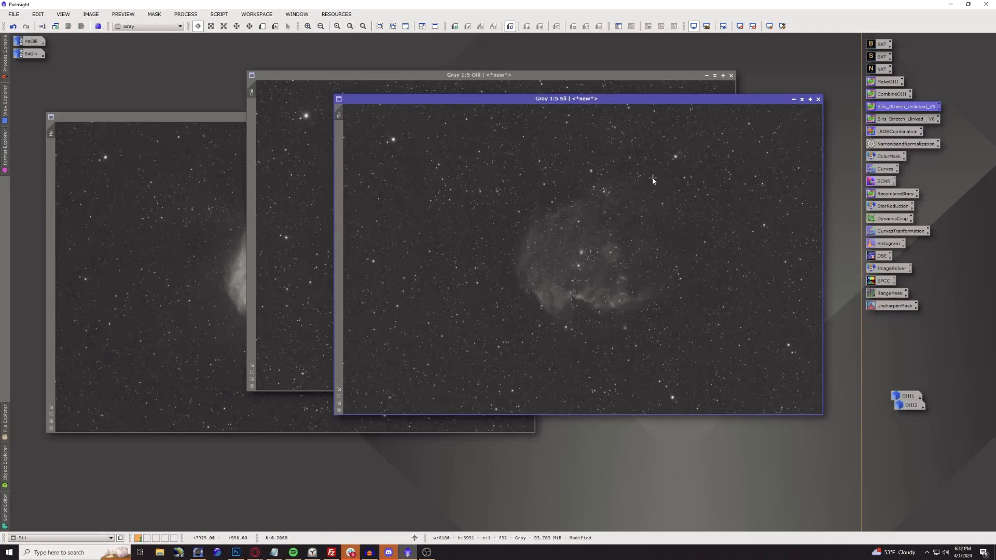
Create a color image with LRGBCombination using Ha for L, Sii for R, Ha for G and Oiii for B, and close the process.
left_click(196, 15)
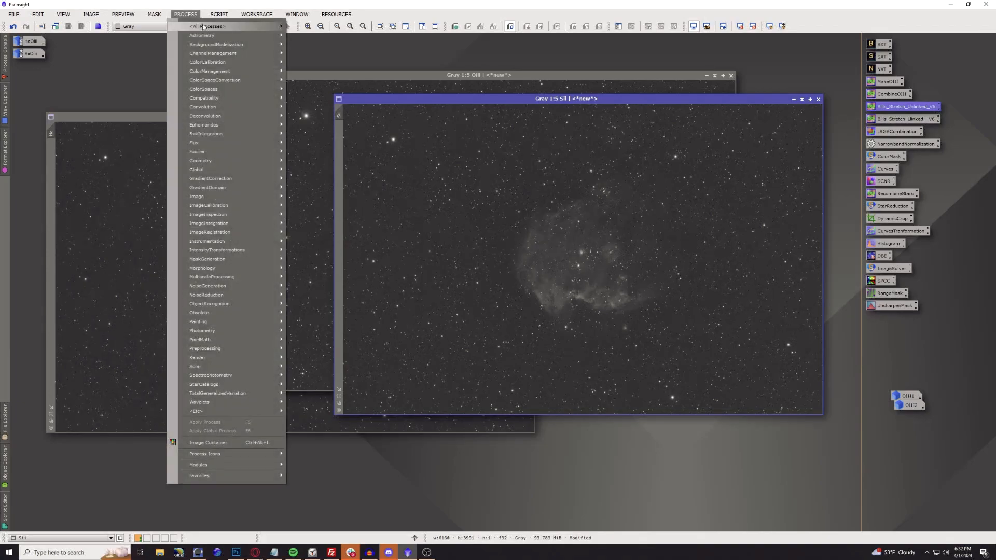
mouse_move(206, 30)
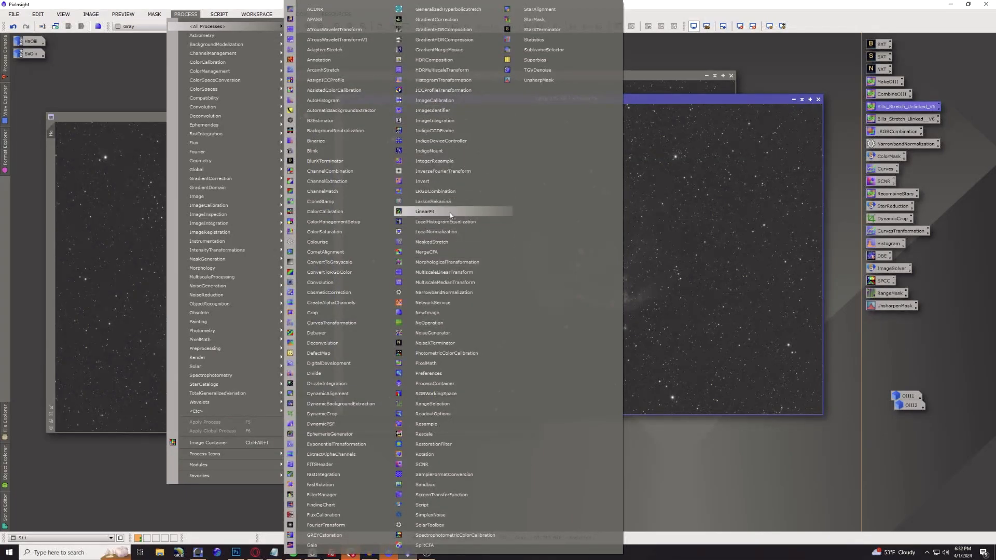
left_click(435, 192)
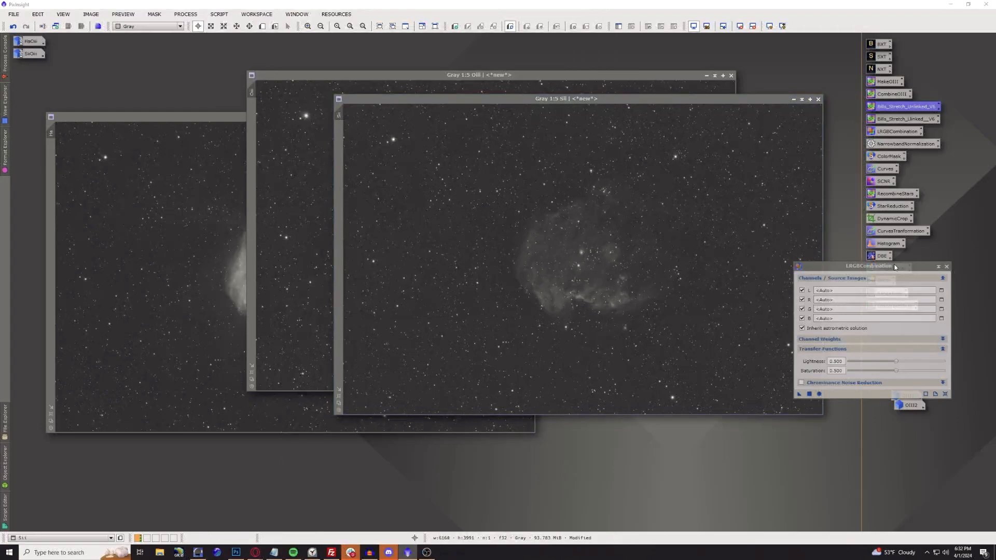
left_click_drag(894, 268, 518, 155)
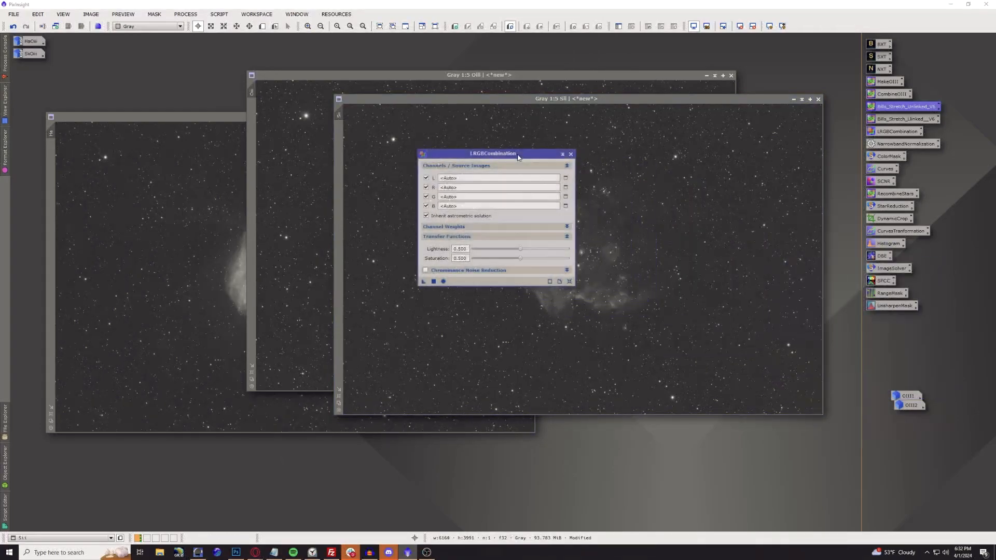
left_click(463, 178)
key("Tab")
left_click(481, 158)
key("Tab")
left_click(481, 159)
key("Tab")
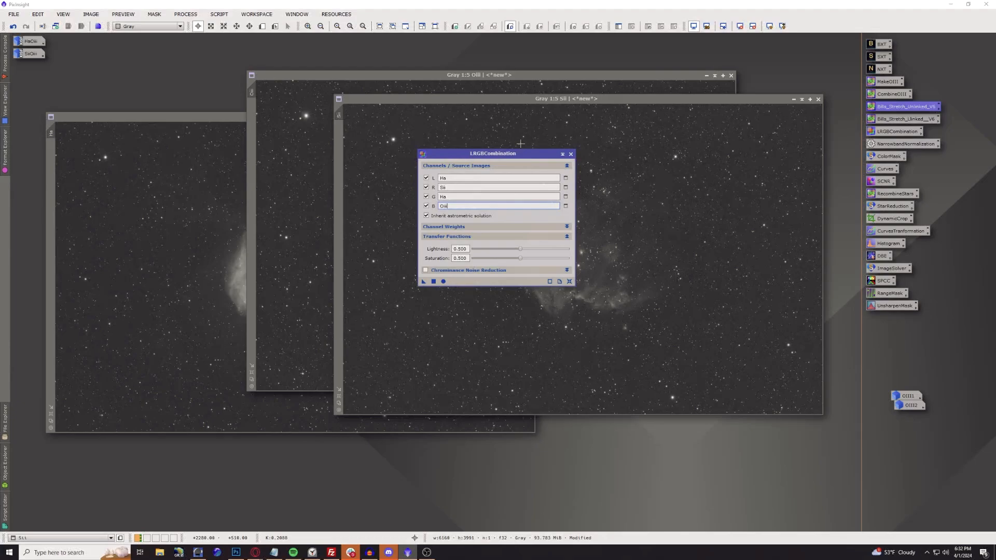
left_click(443, 282)
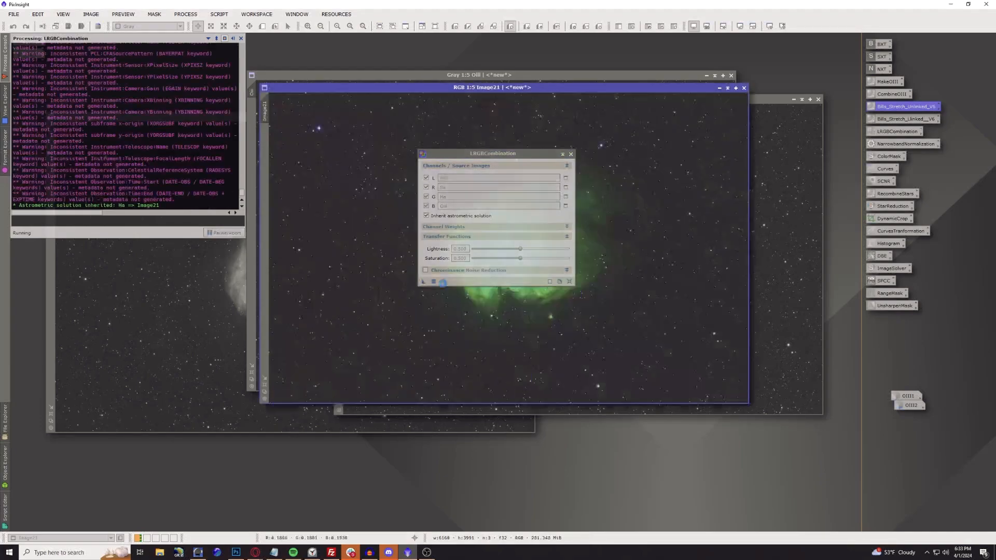
left_click(570, 154)
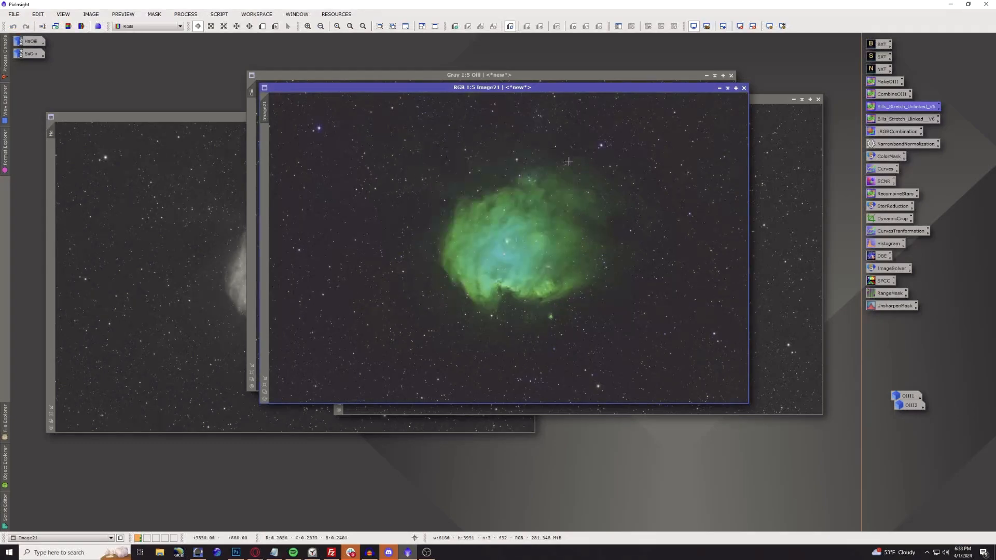
Minimize the Ha, Oiii and Sii images and place the Oiii icon below the Sii icon.
left_click(228, 117)
left_click(508, 119)
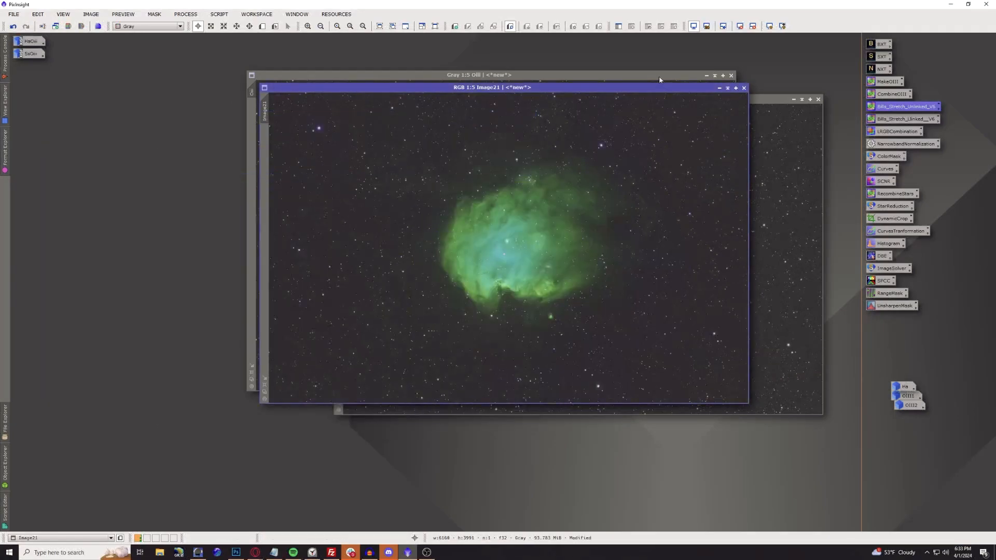
left_click(707, 76)
left_click(794, 99)
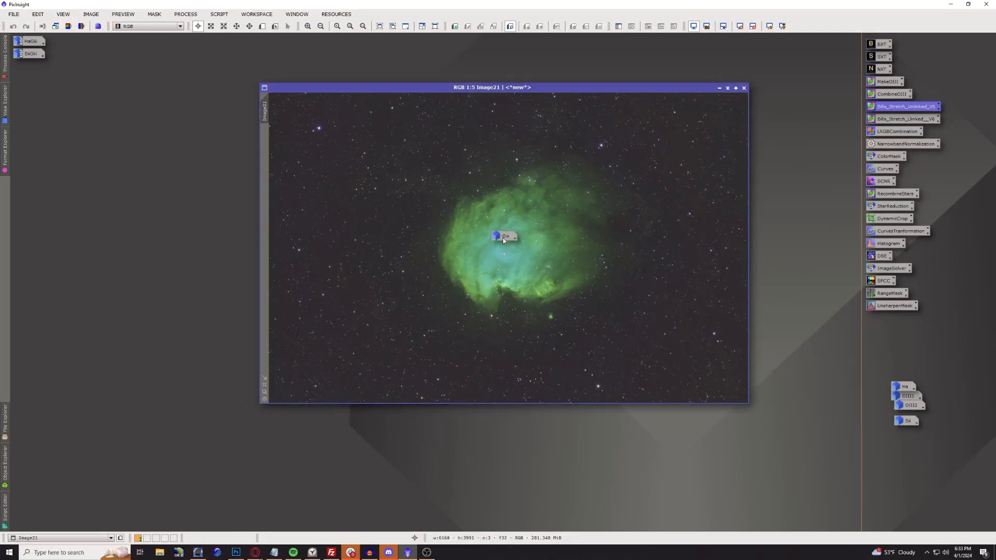
left_click_drag(503, 236, 909, 436)
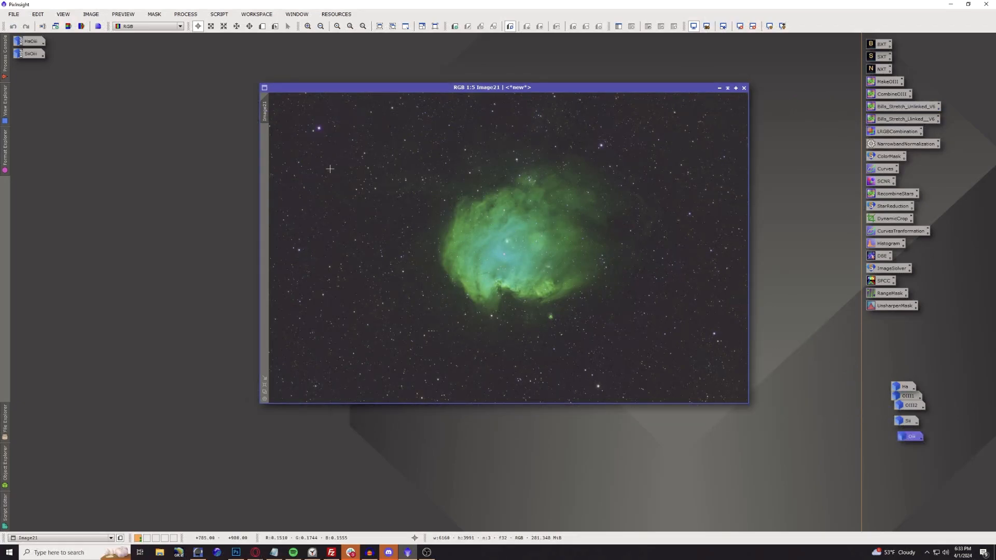
Examine the combined color image up close for background, star and nebula detail.
scroll(332, 168, "up", 3)
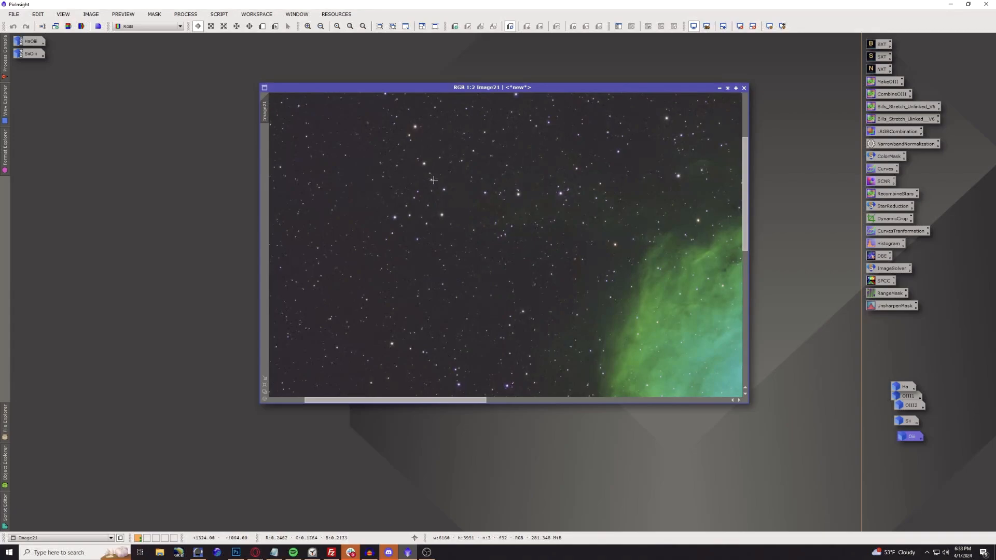
scroll(433, 181, "down", 3)
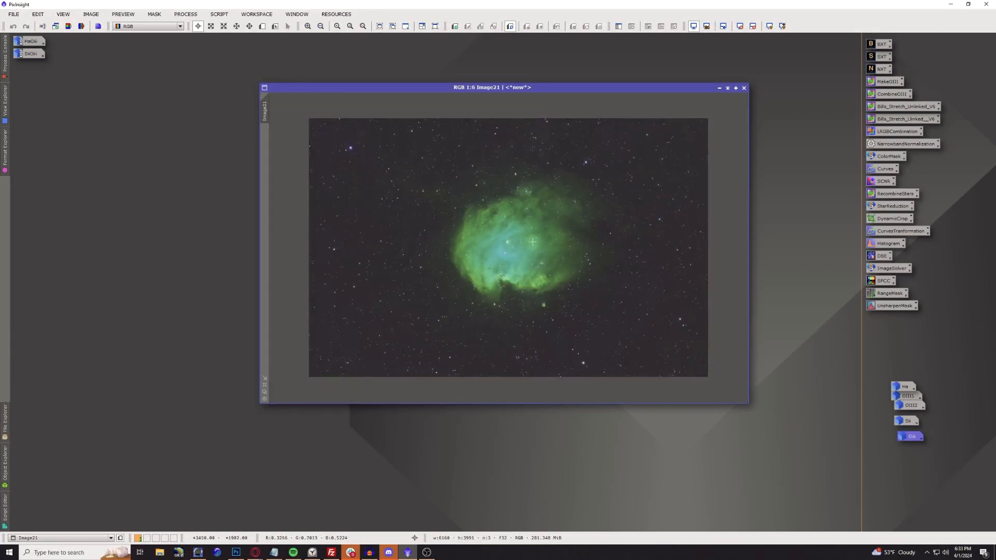
scroll(532, 241, "up", 2)
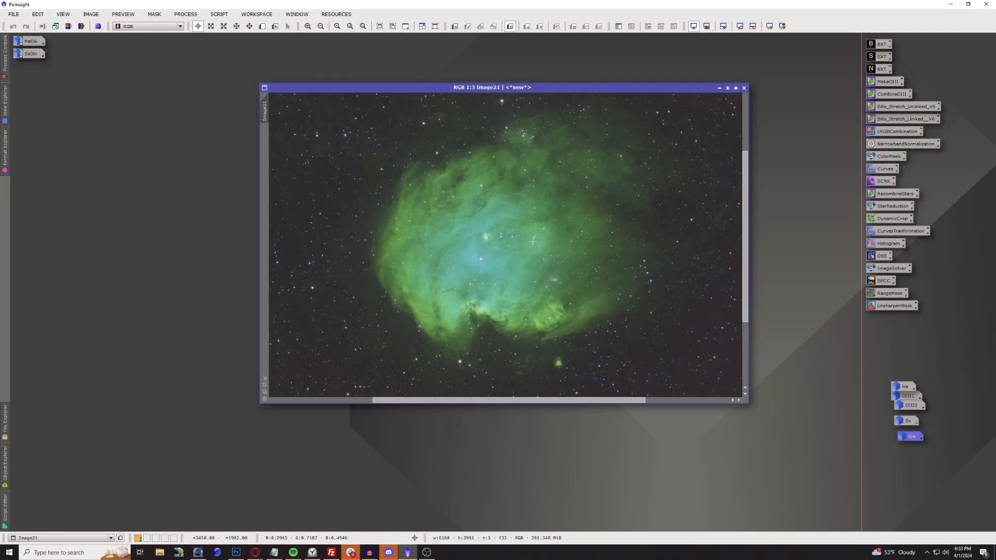
scroll(576, 222, "up", 1)
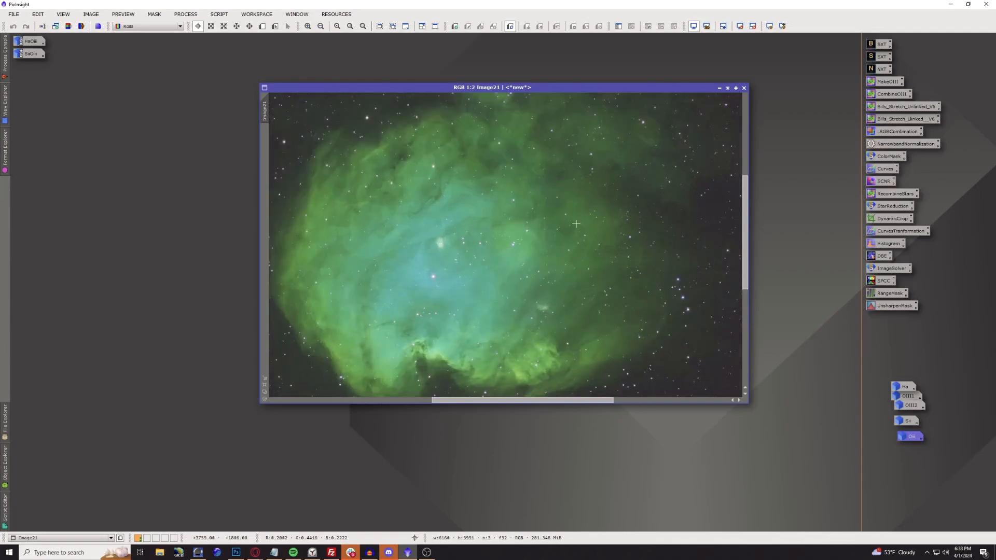
scroll(576, 224, "down", 1)
scroll(576, 224, "down", 3)
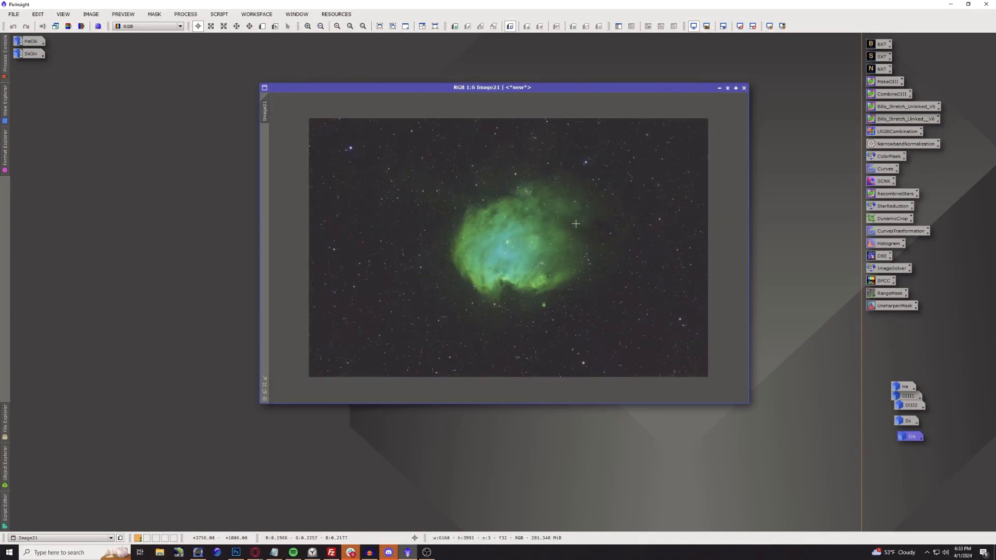
Run StarXTerminator on the combined color image with Generate Star Image, Unscreen Stars and Large Overlap enabled.
double_click(881, 57)
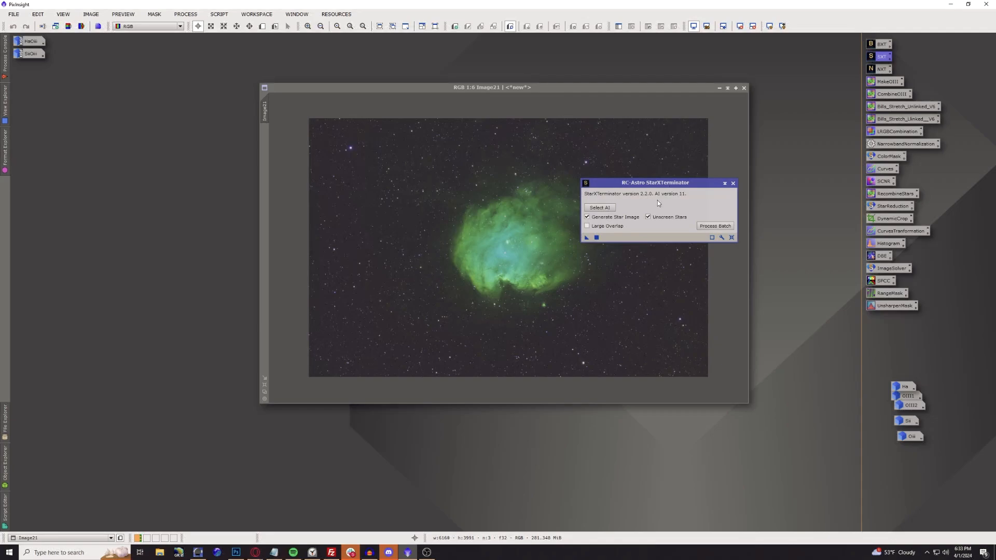
left_click(596, 227)
left_click_drag(584, 239, 461, 244)
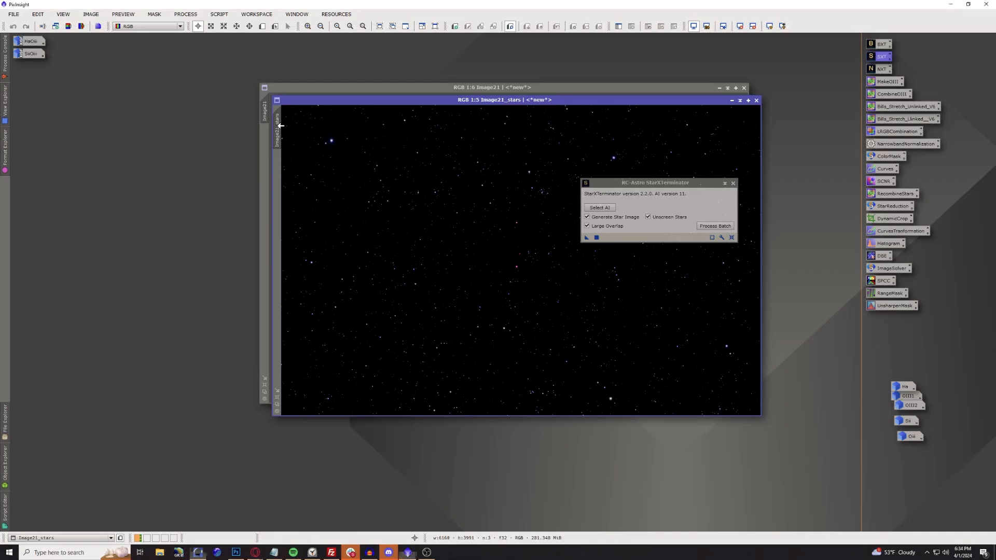
Rename the extracted star image as stars, park it minimized below the Oiii icon, and close StarXTerminator.
double_click(277, 128)
type("stars")
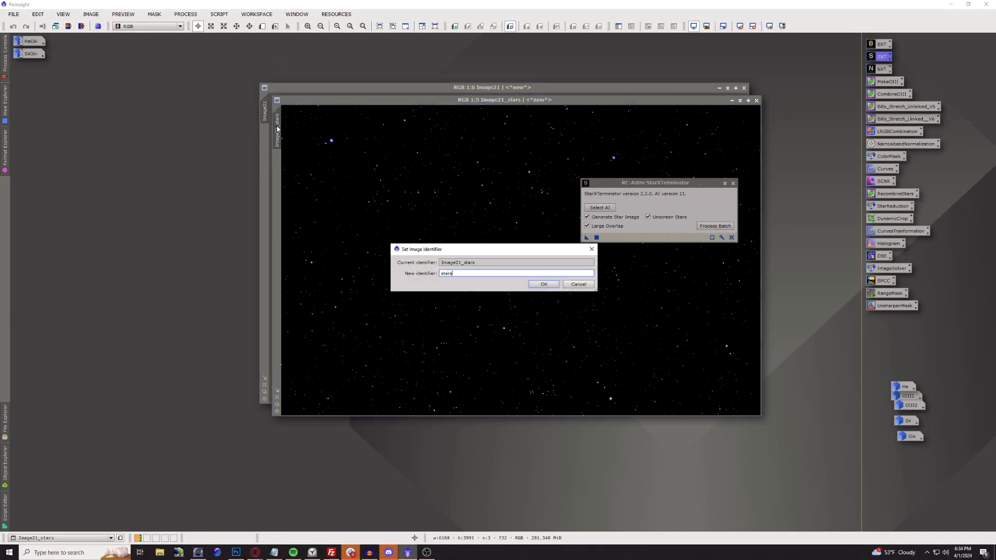
key("Return")
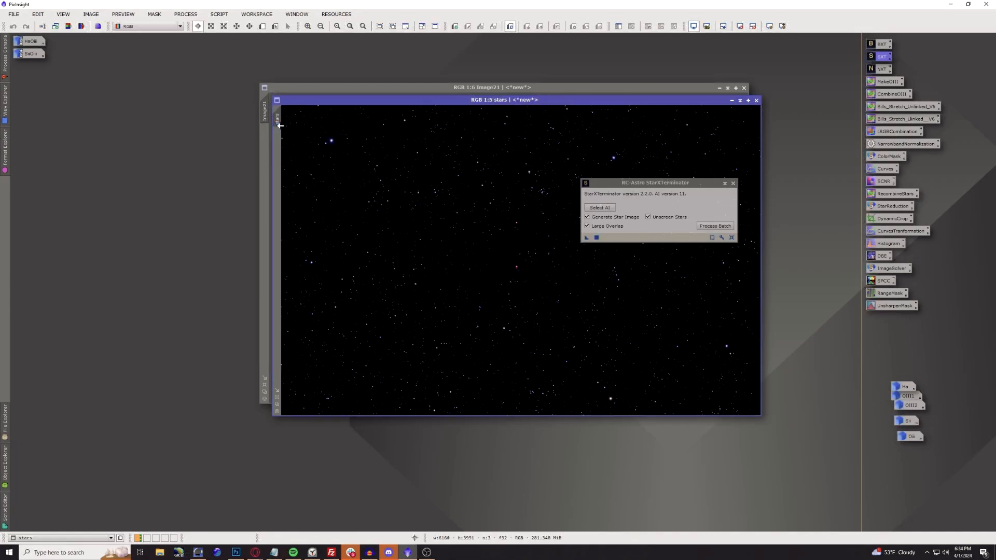
left_click(731, 101)
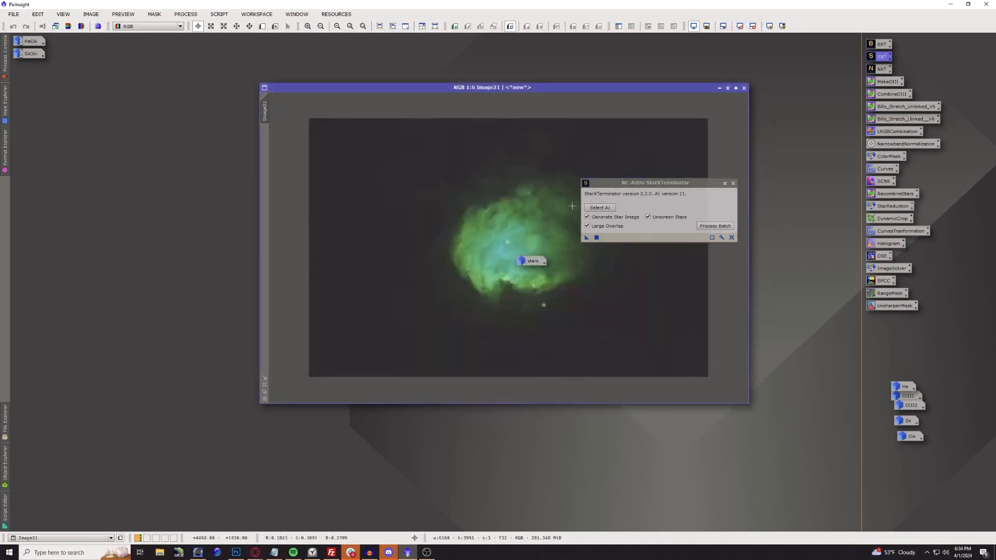
left_click_drag(540, 263, 721, 336)
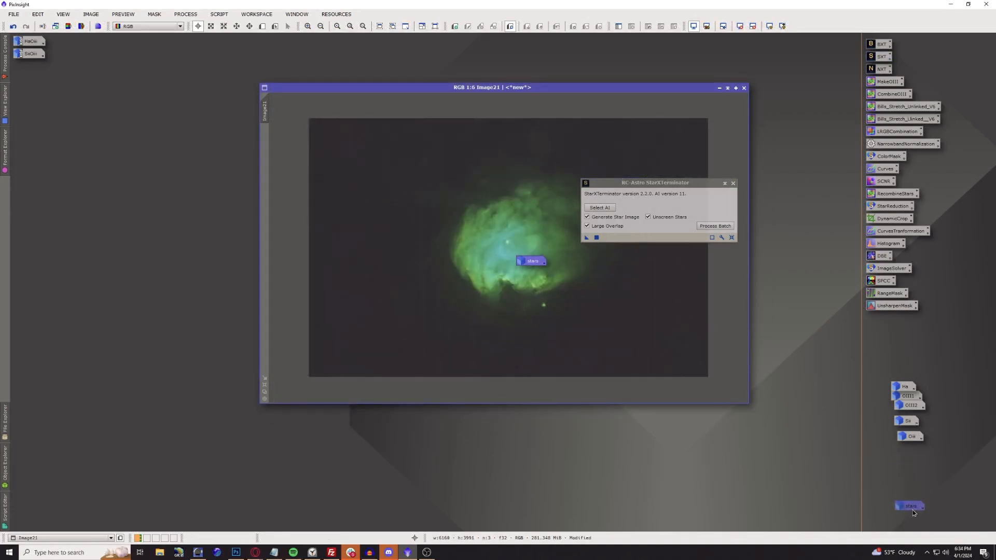
left_click_drag(912, 510, 913, 509)
left_click(732, 183)
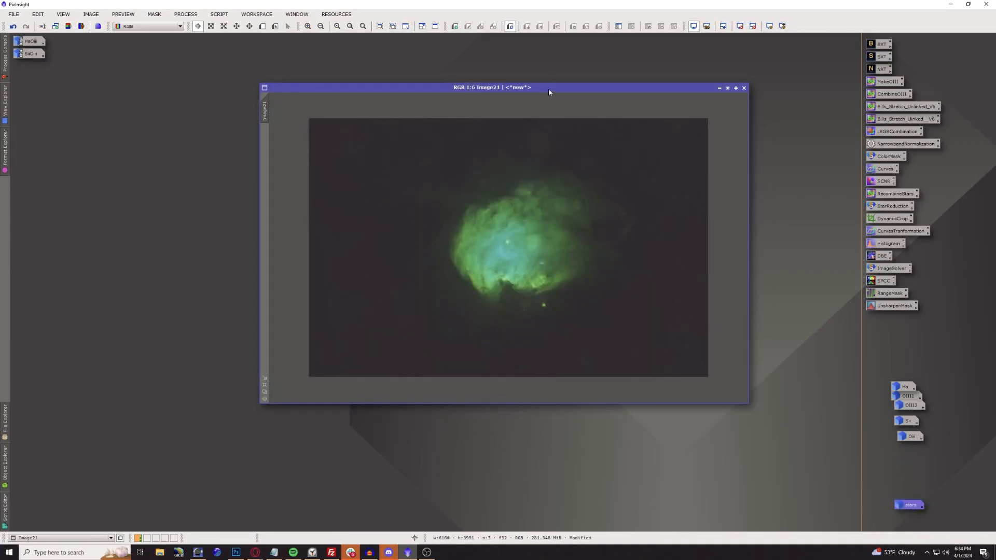
Open NarrowbandNormalization with a real-time preview of the starless color image and set its palette to SHO.
left_click_drag(549, 89, 458, 93)
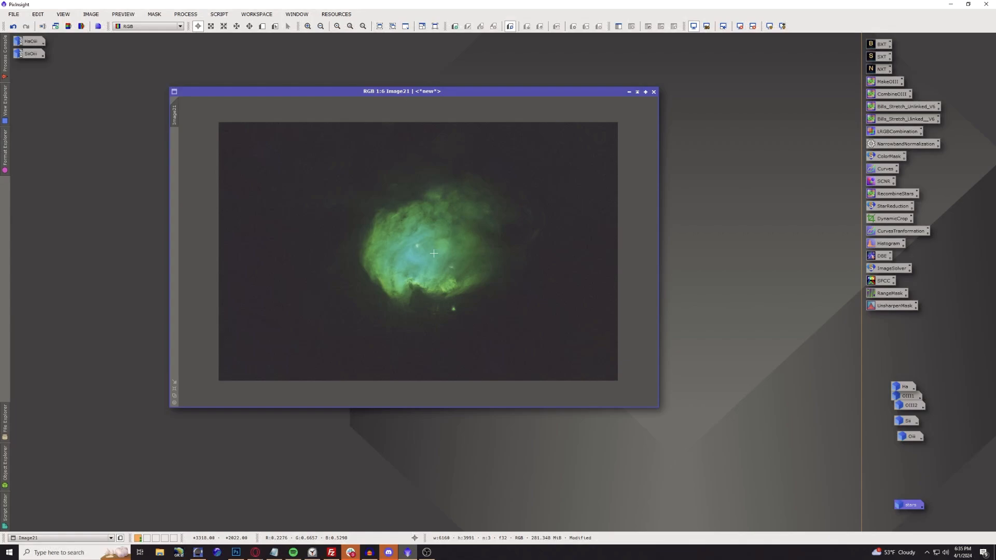
left_click(184, 14)
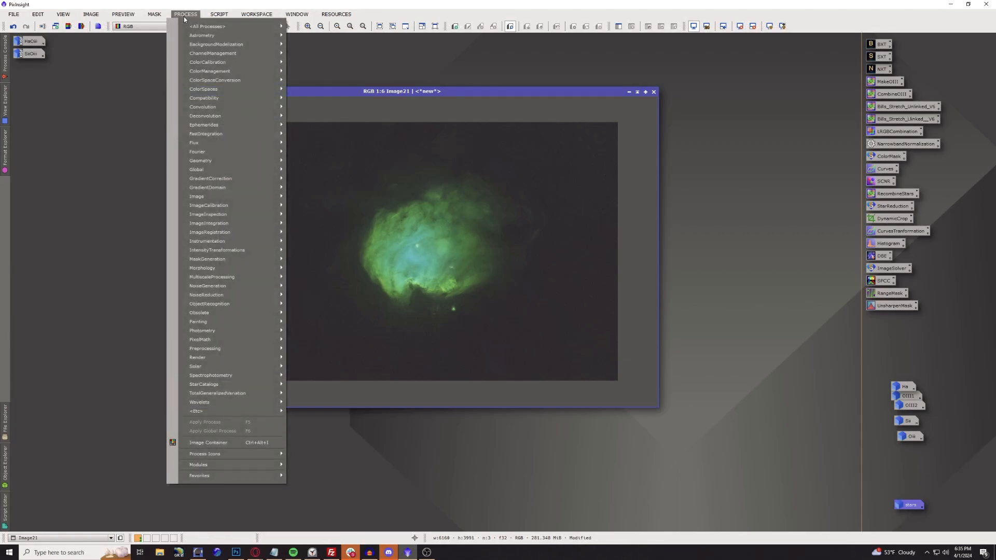
mouse_move(195, 27)
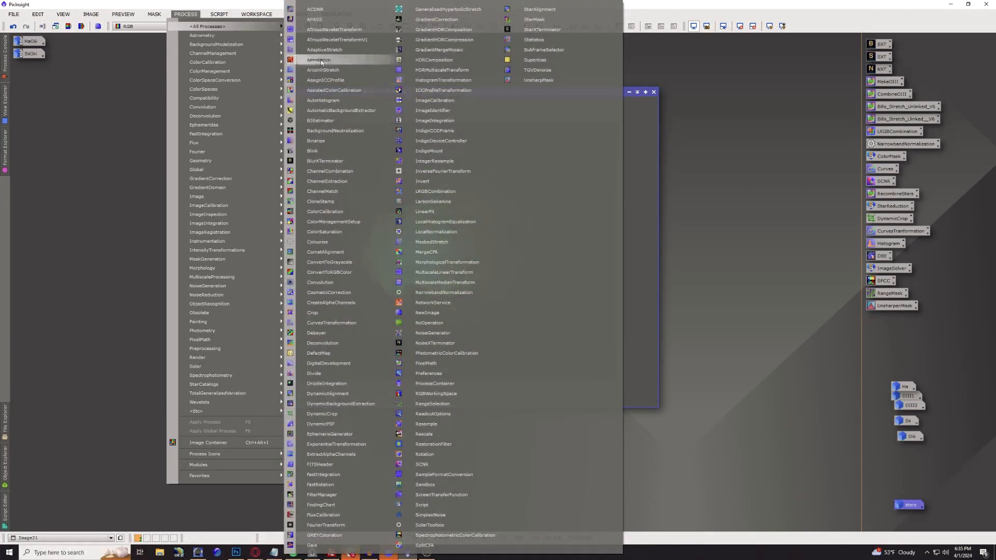
left_click(441, 292)
left_click_drag(780, 175, 750, 134)
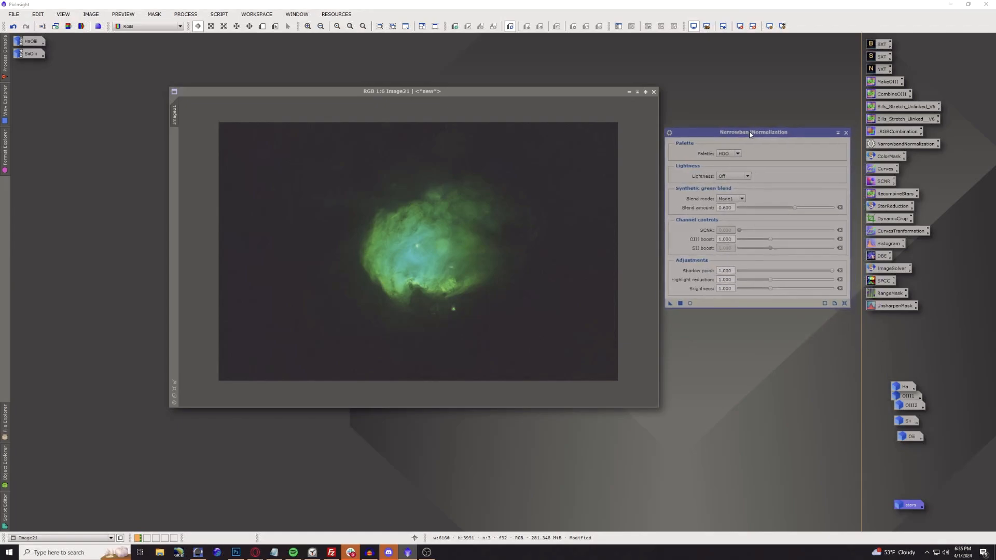
left_click(689, 303)
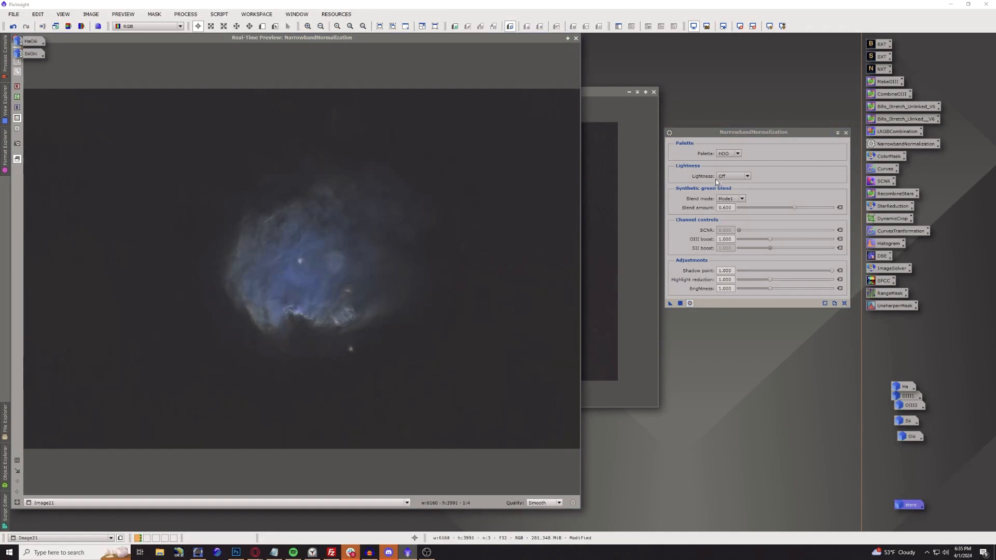
left_click(723, 154)
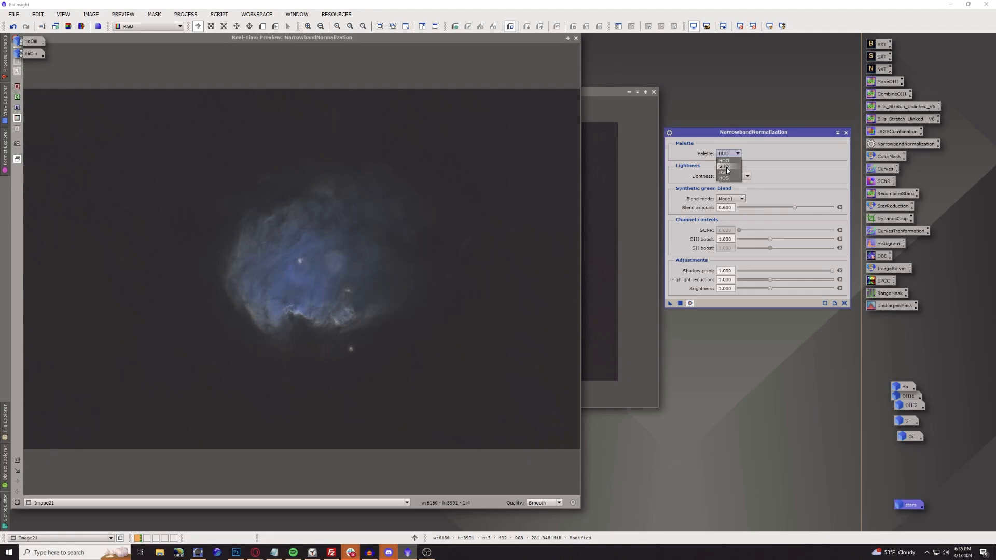
left_click(726, 167)
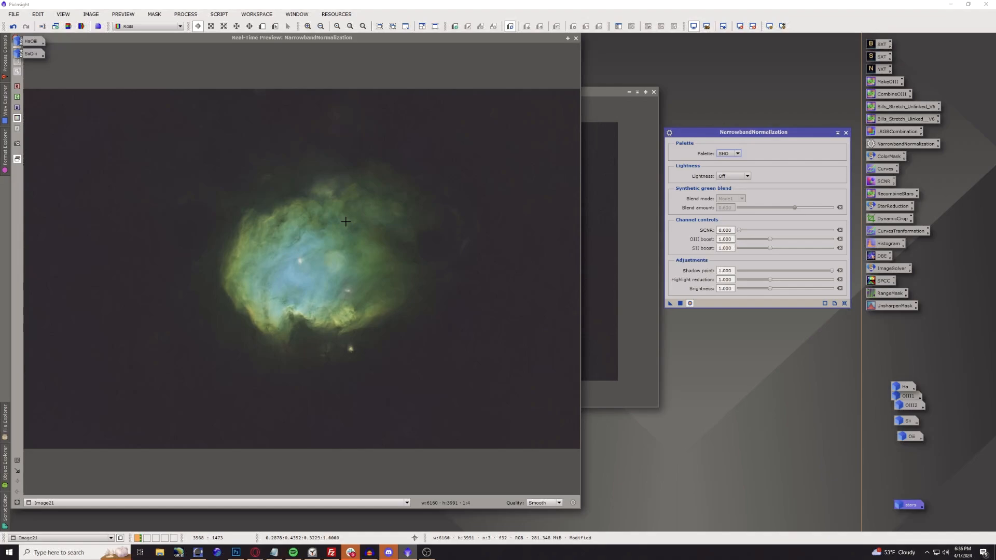
Compare the Preserve, Ha, OIII and SII lightness modes in the preview, and return Lightness to Off.
left_click(739, 177)
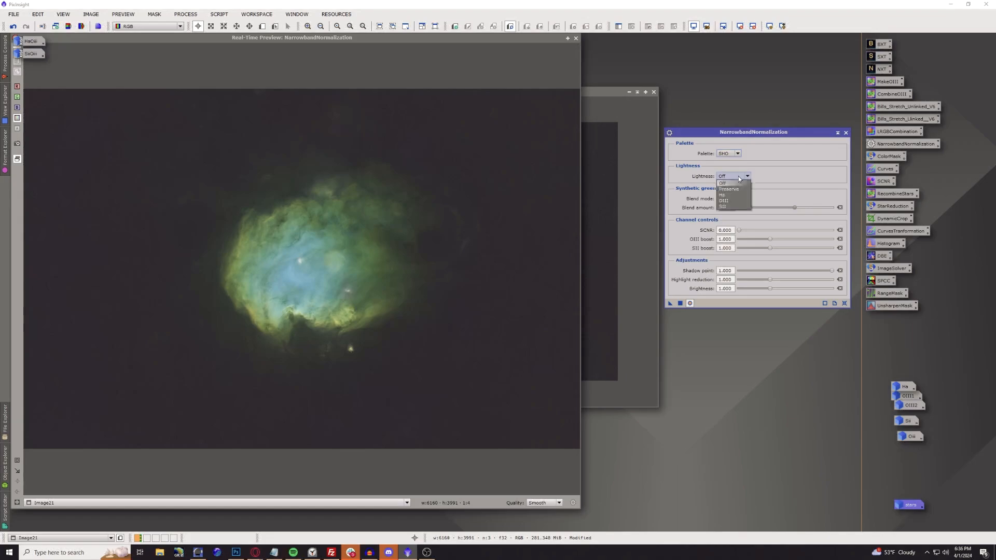
left_click(734, 192)
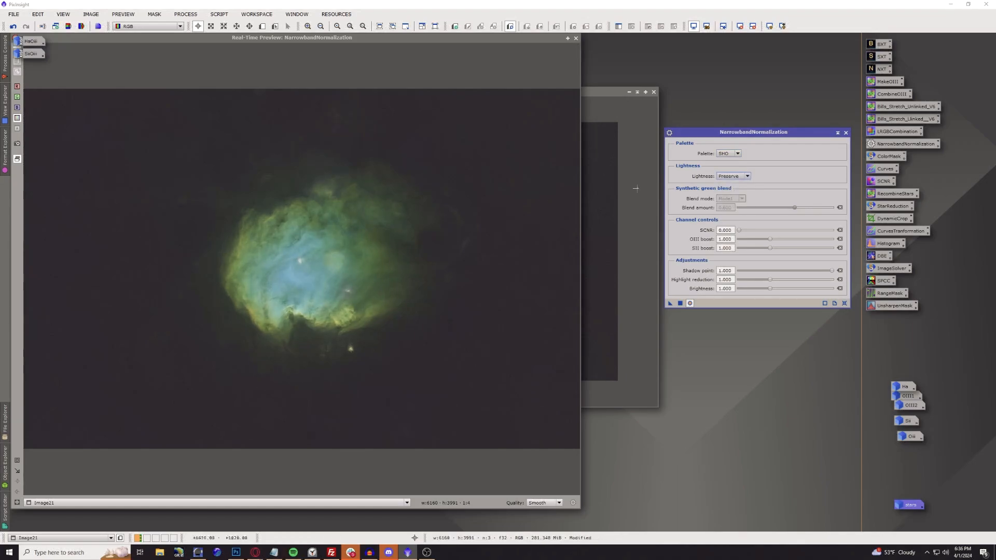
left_click(724, 178)
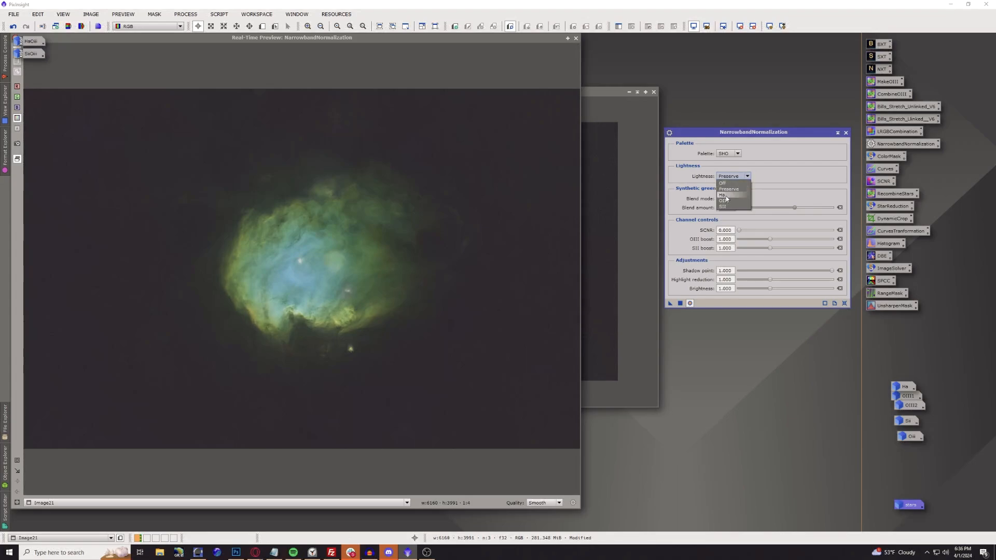
left_click(726, 196)
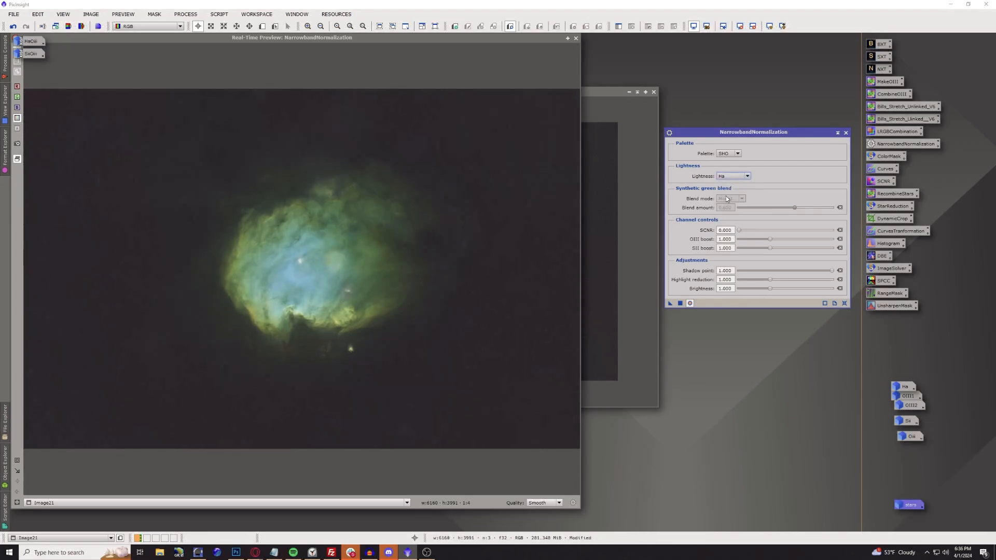
left_click(726, 176)
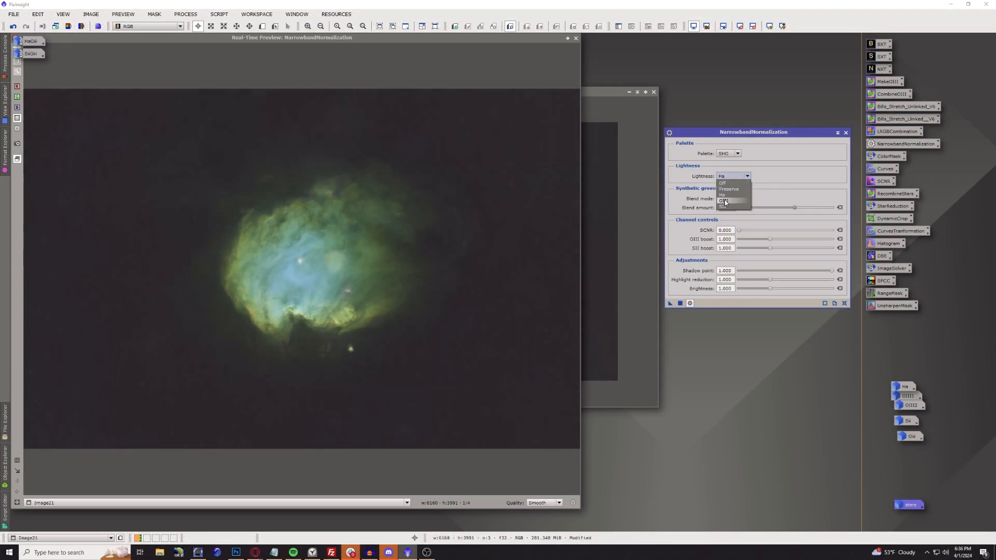
left_click(725, 201)
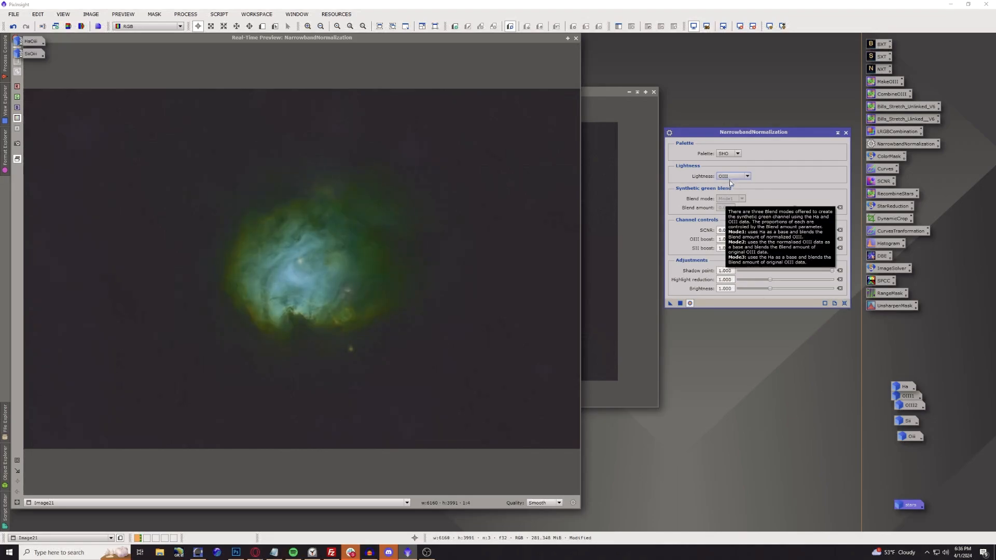
left_click(730, 177)
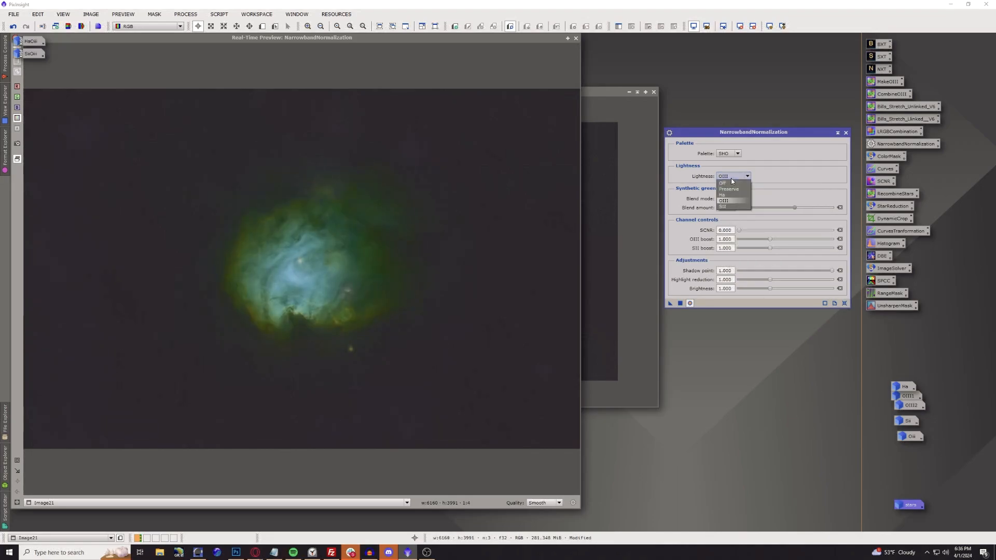
left_click(721, 208)
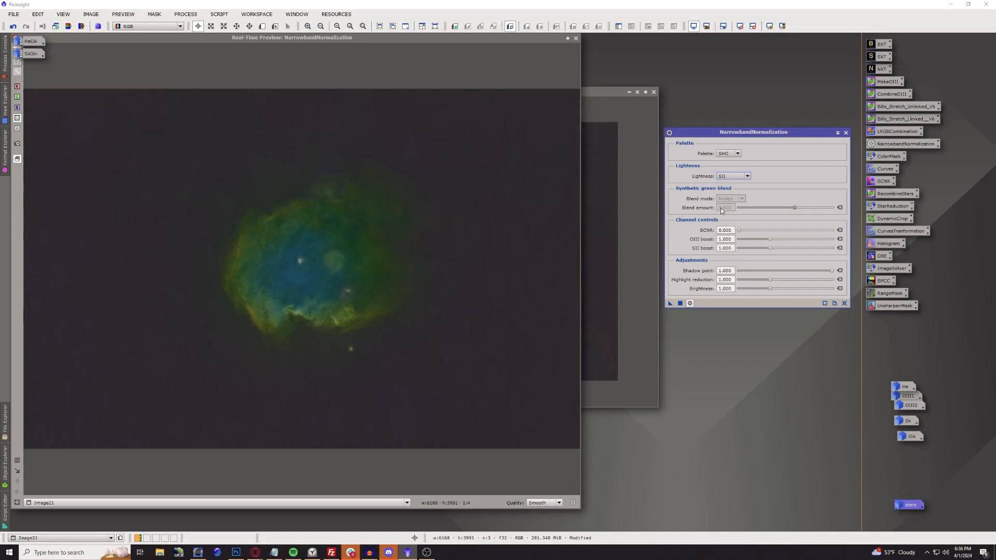
left_click(734, 177)
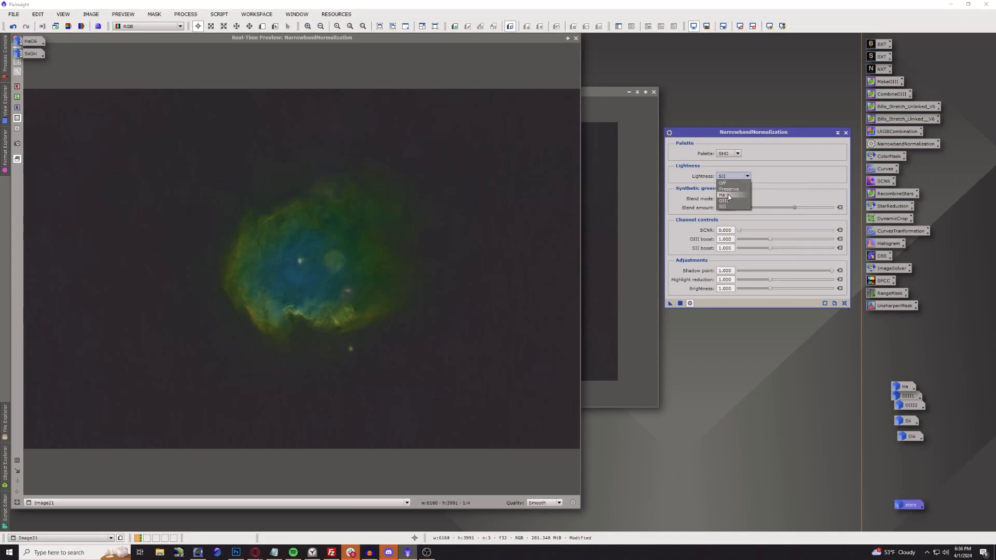
left_click(727, 195)
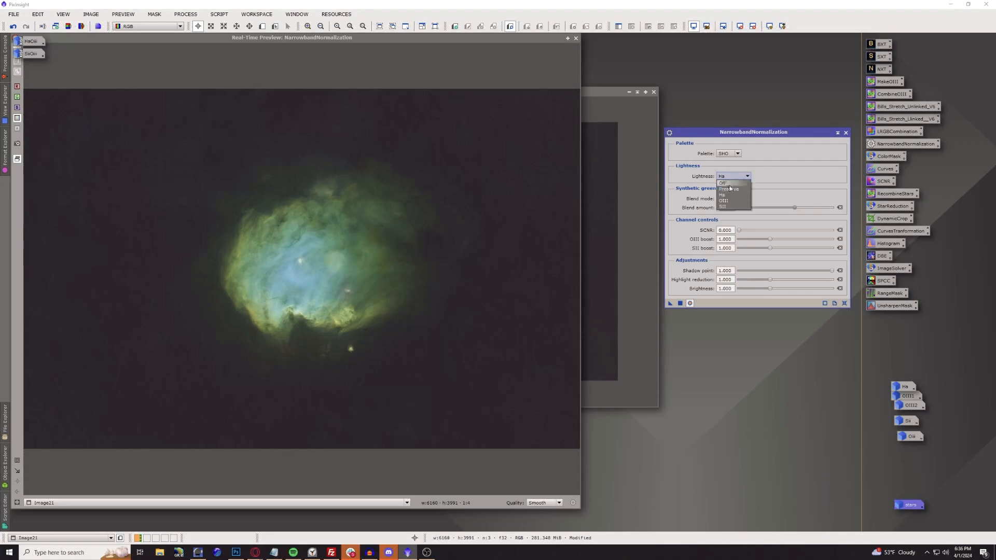
left_click(729, 188)
left_click(729, 178)
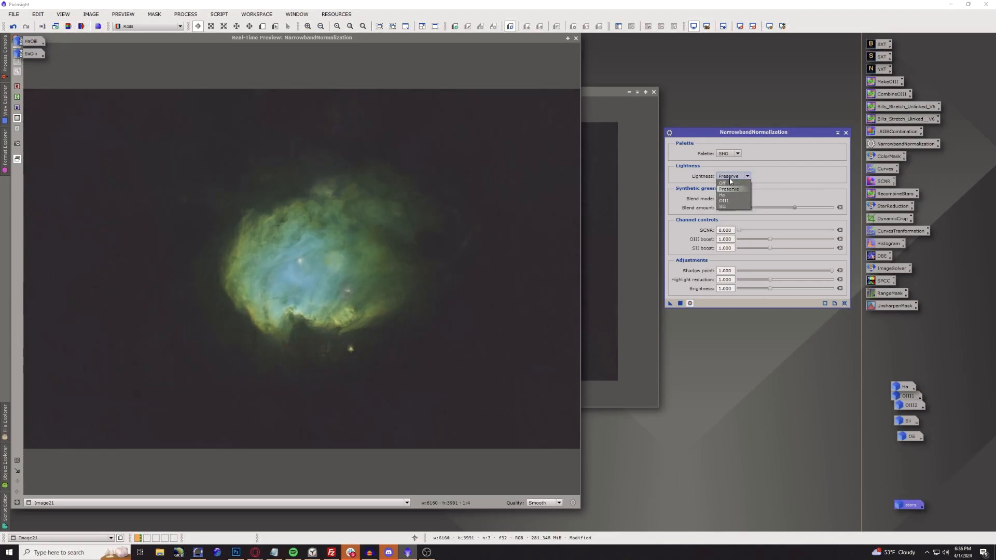
left_click(729, 183)
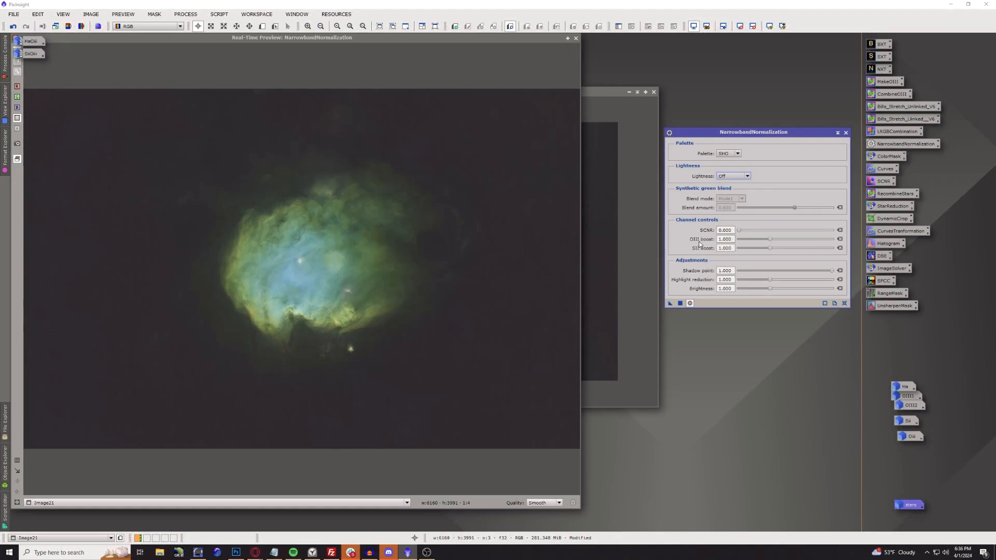
Set SCNR to 0.644, OIII boost to 1.096, SII boost to 1.348 and highlight reduction to 1.090.
mouse_move(701, 244)
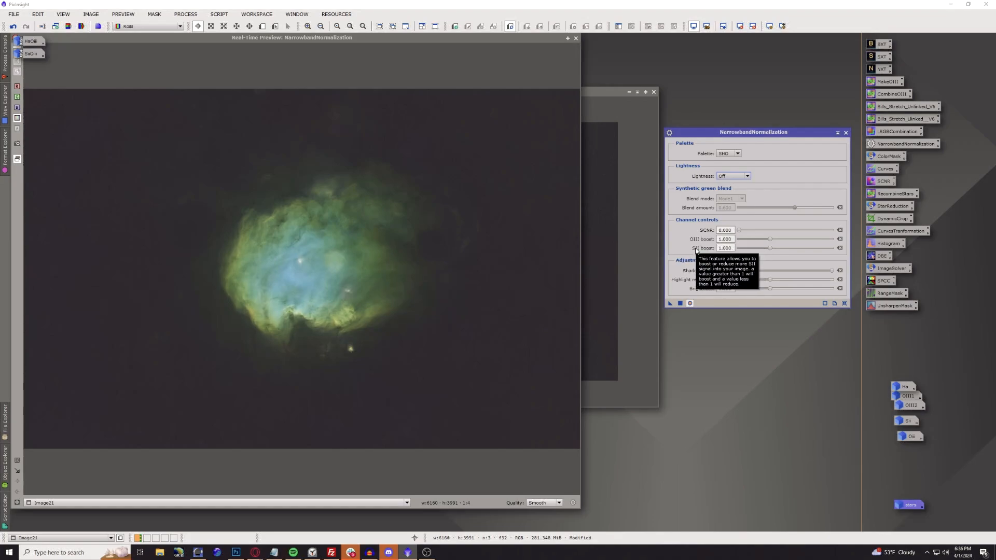
mouse_move(740, 232)
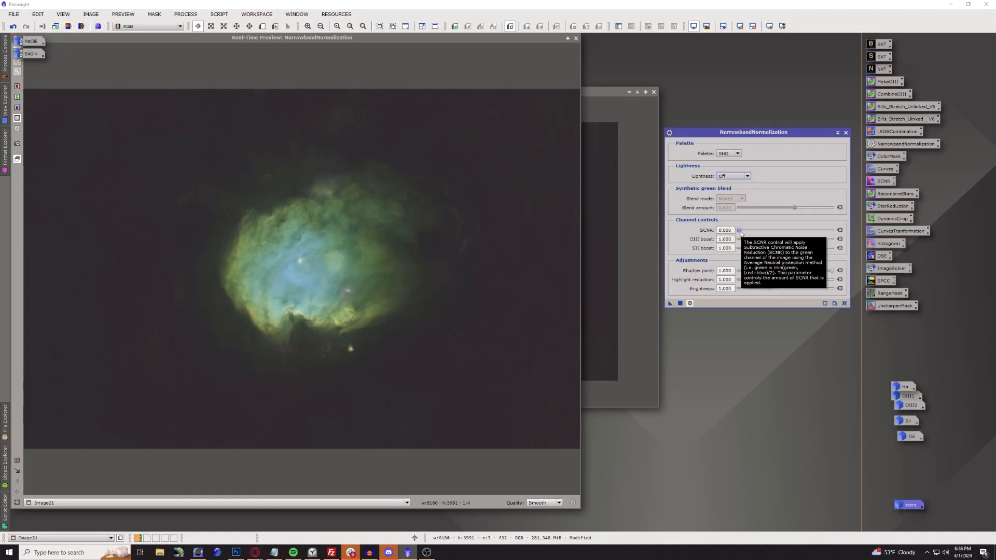
left_click_drag(740, 232, 753, 233)
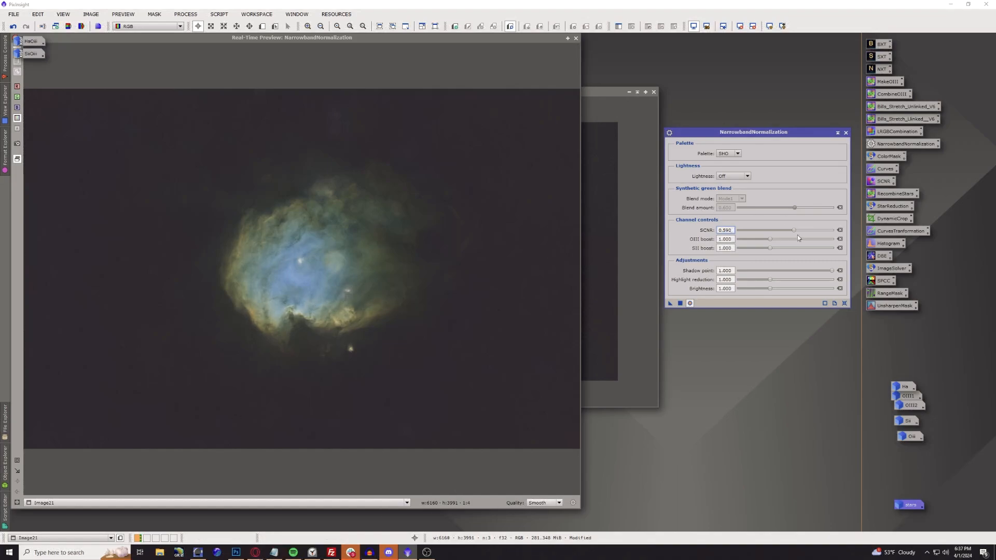
left_click_drag(794, 231, 779, 238)
left_click_drag(779, 238, 777, 241)
left_click_drag(771, 250, 793, 250)
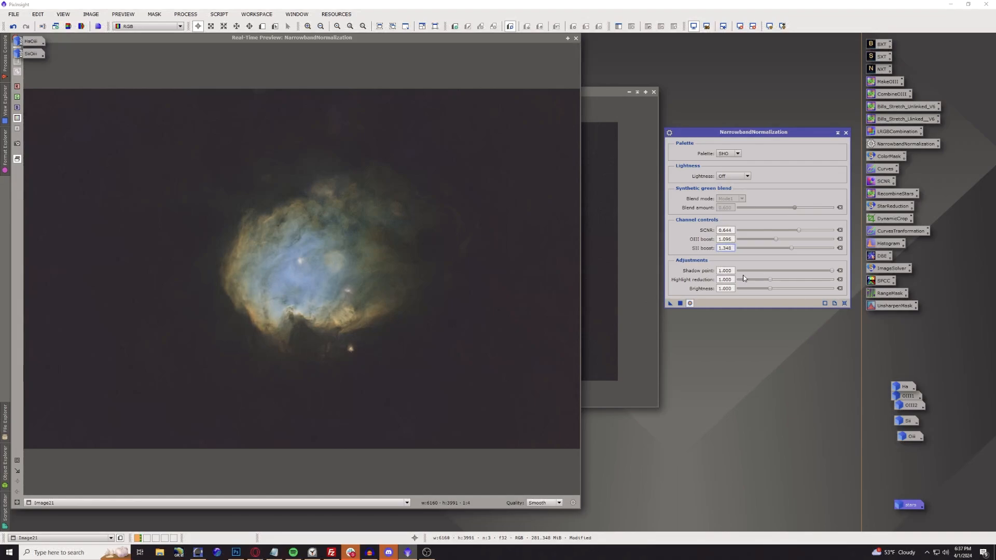
left_click_drag(770, 279, 775, 282)
Apply NarrowbandNormalization to the starless color image, and close its preview and the process.
left_click(679, 303)
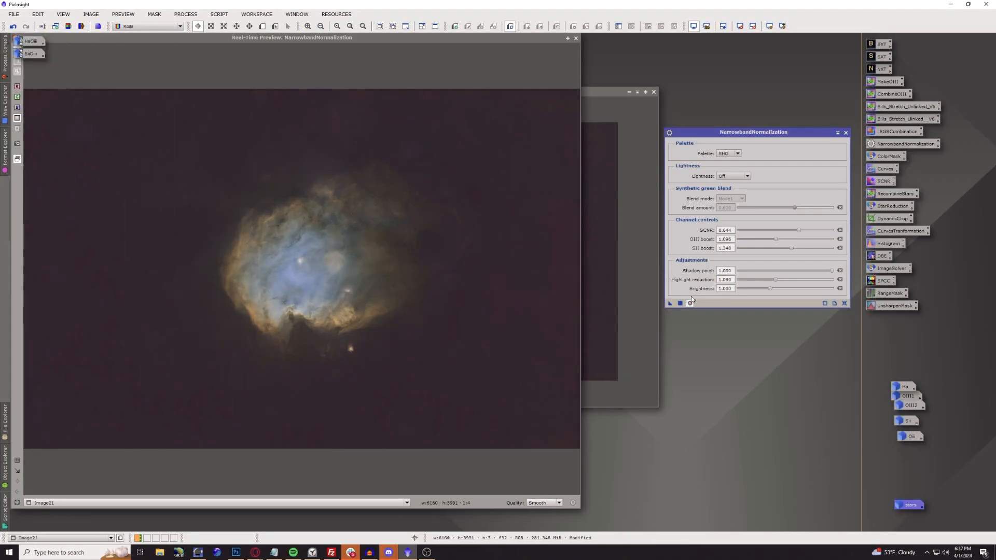
left_click(575, 38)
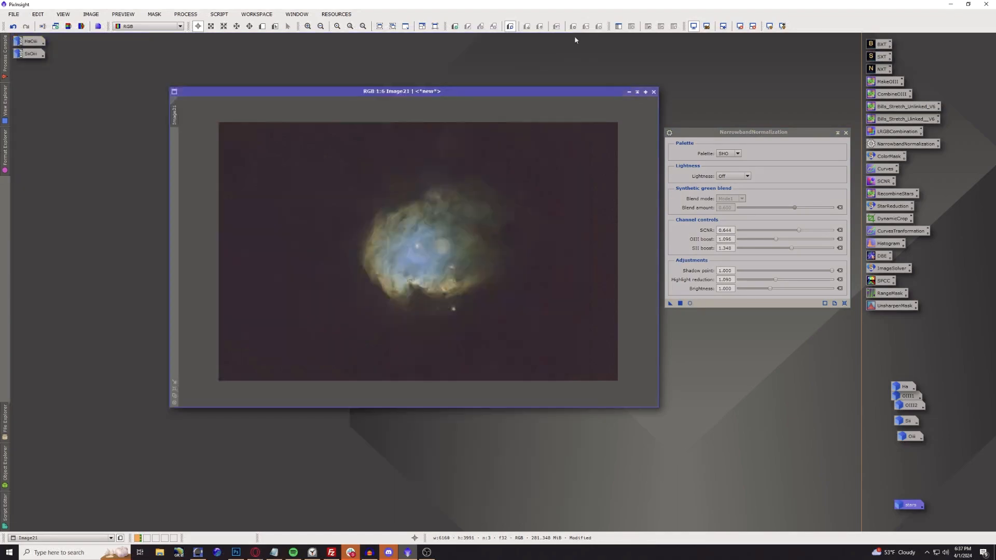
left_click(845, 132)
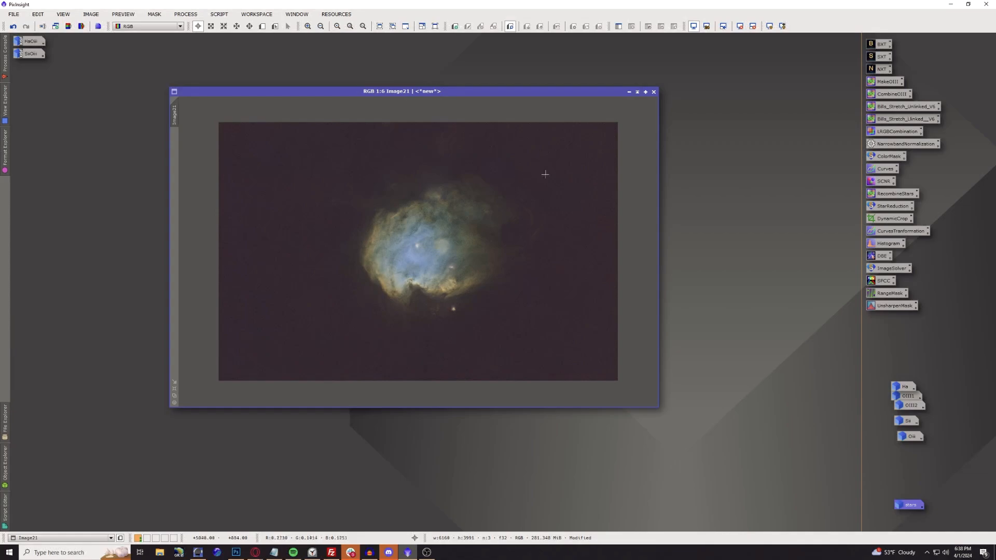
Open the RangeSelection process with a real-time preview of the starless color image.
left_click(193, 15)
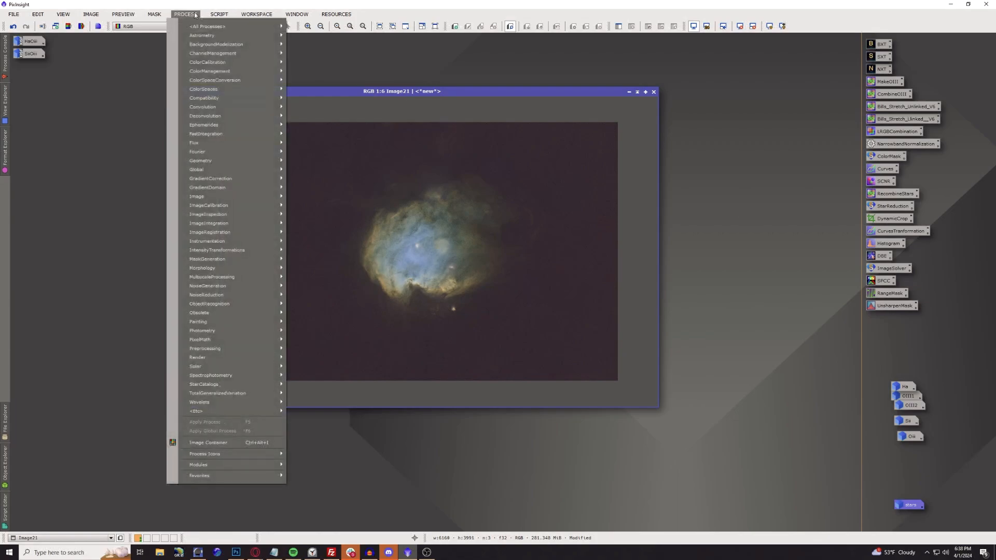
mouse_move(204, 29)
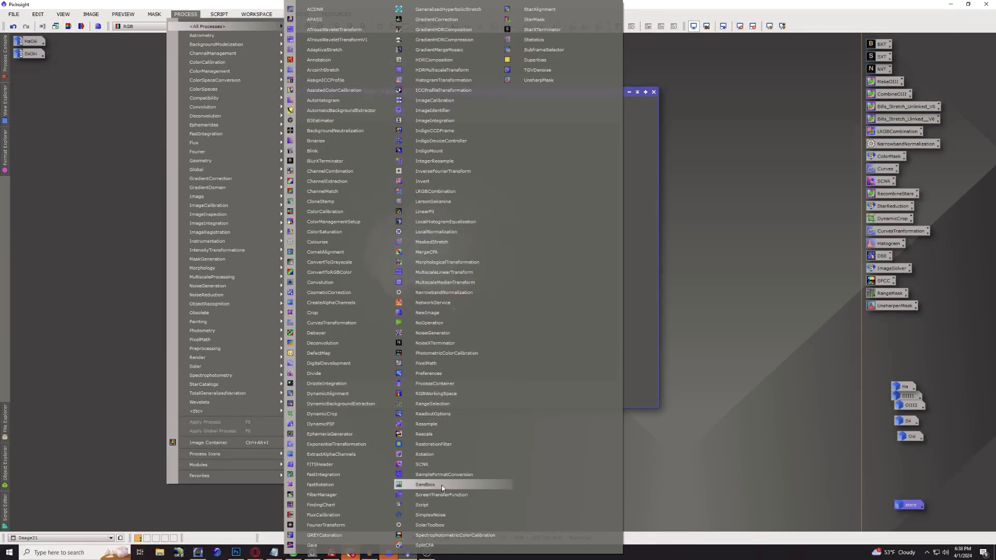
left_click(449, 405)
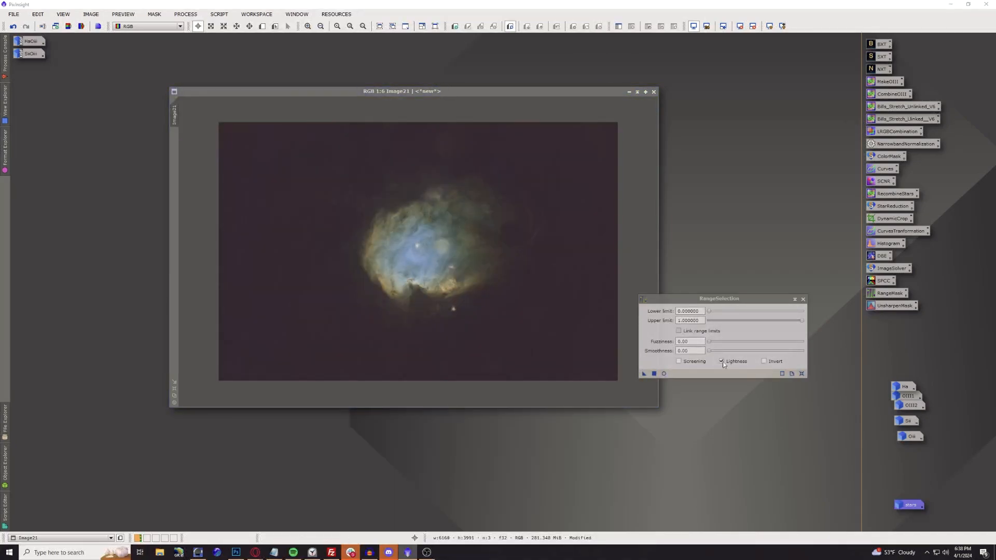
left_click(664, 374)
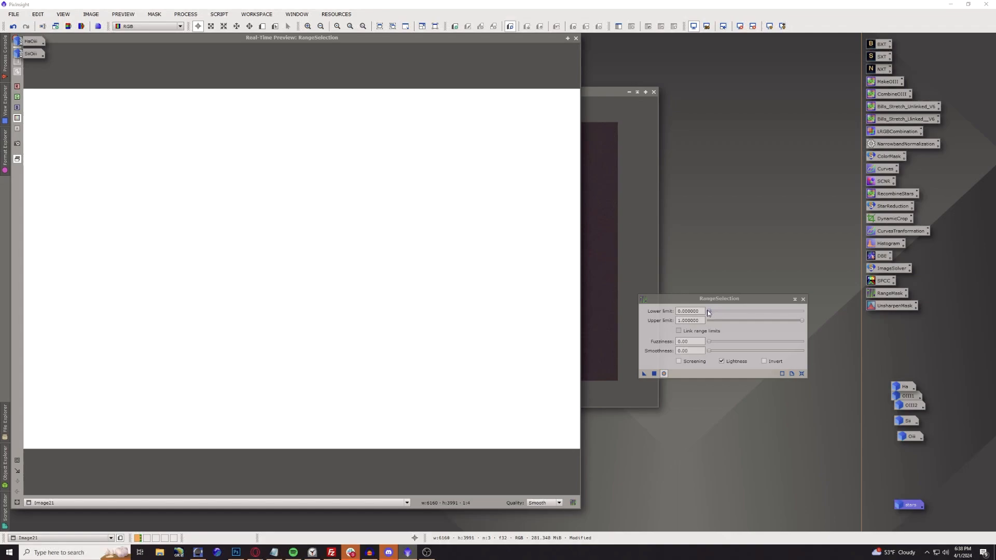
Create an inverted range mask with lower limit 0.24, fuzziness 0.22 and smoothness 9.00, and close the real-time preview.
left_click_drag(708, 311, 731, 310)
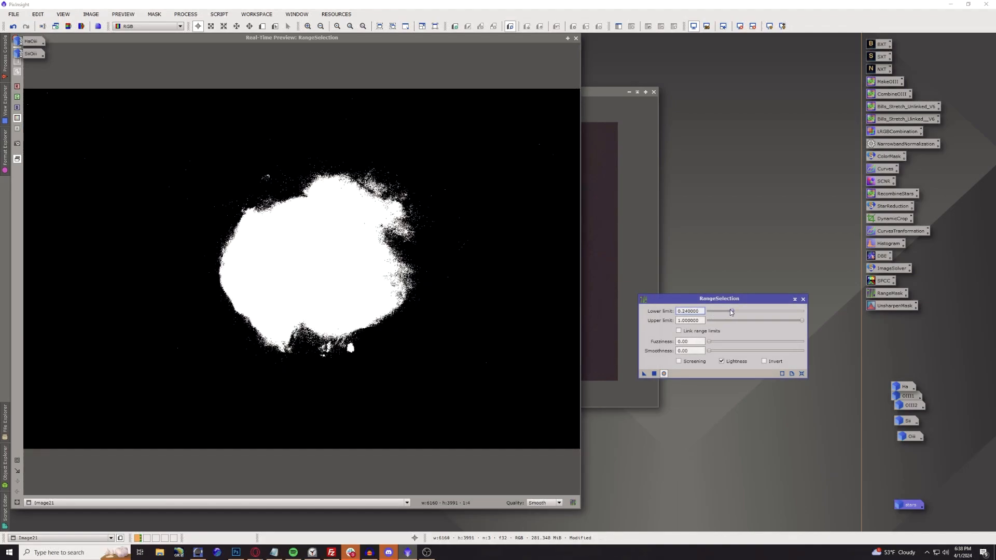
left_click_drag(710, 343, 729, 342)
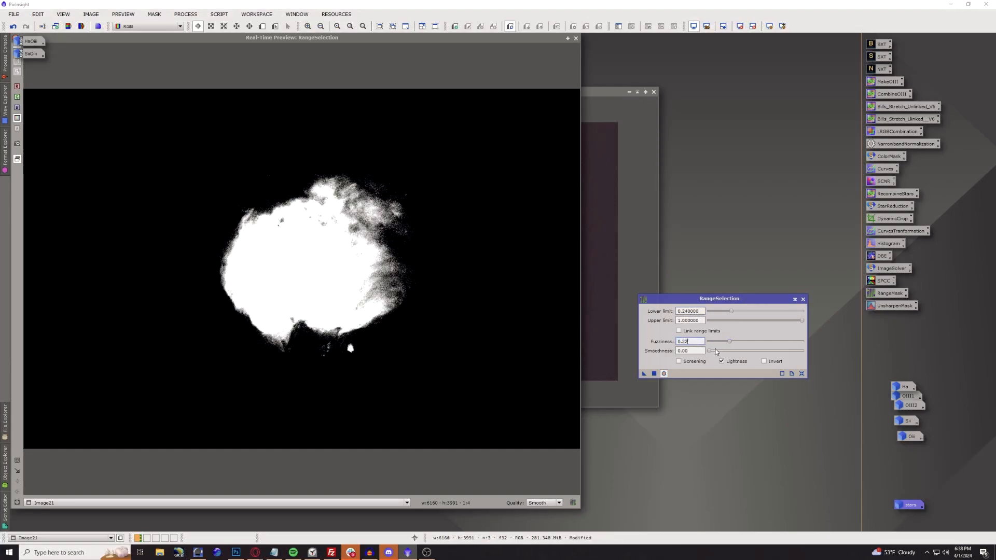
left_click_drag(709, 351, 717, 353)
left_click(764, 361)
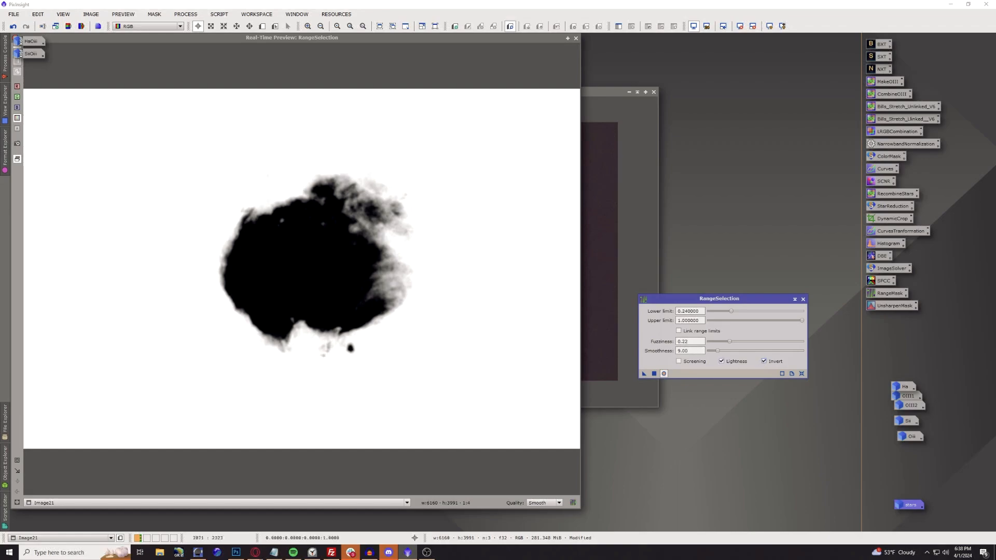
left_click(654, 374)
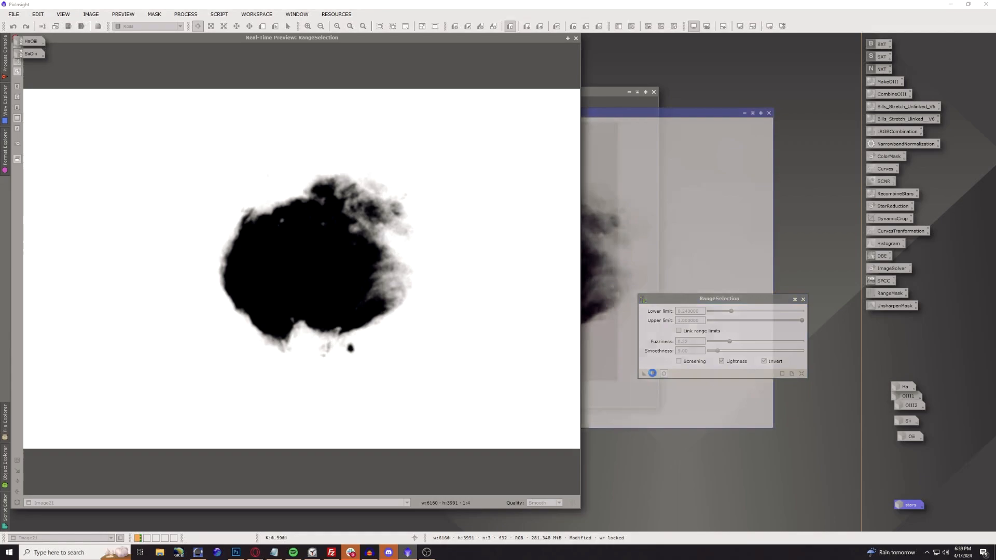
left_click(575, 39)
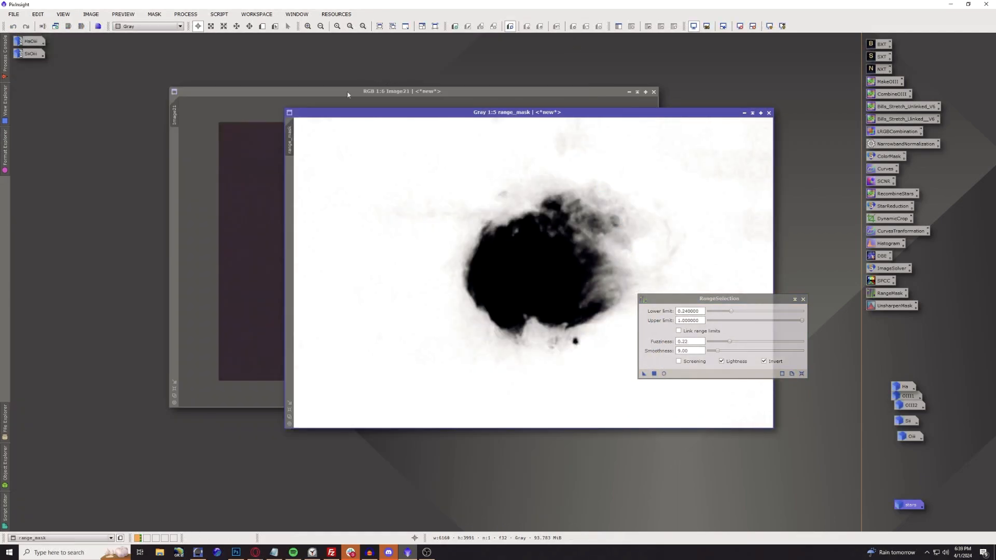
Apply range_mask to Image21 as its mask, iconize the mask beside the image, and hide the red mask overlay.
mouse_move(294, 141)
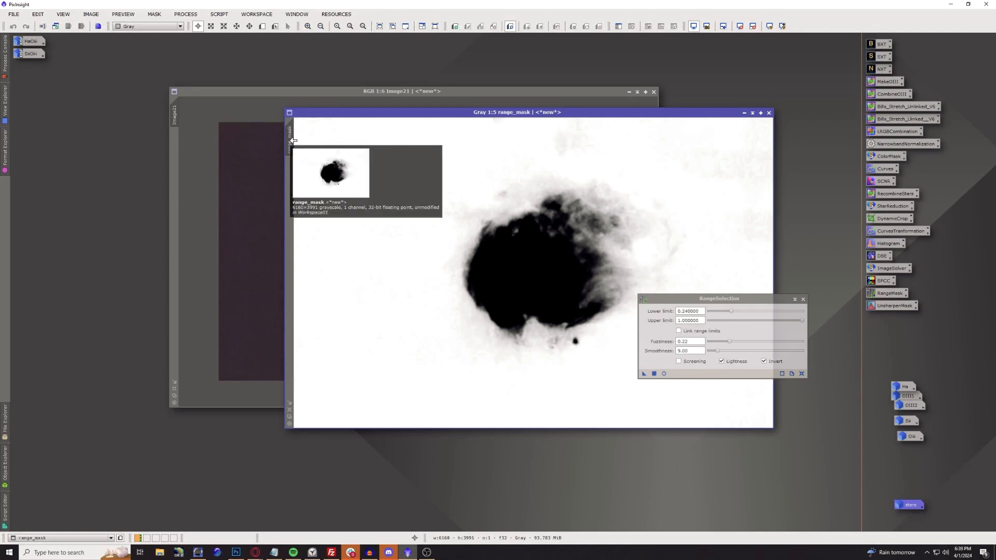
left_click_drag(294, 141, 175, 147)
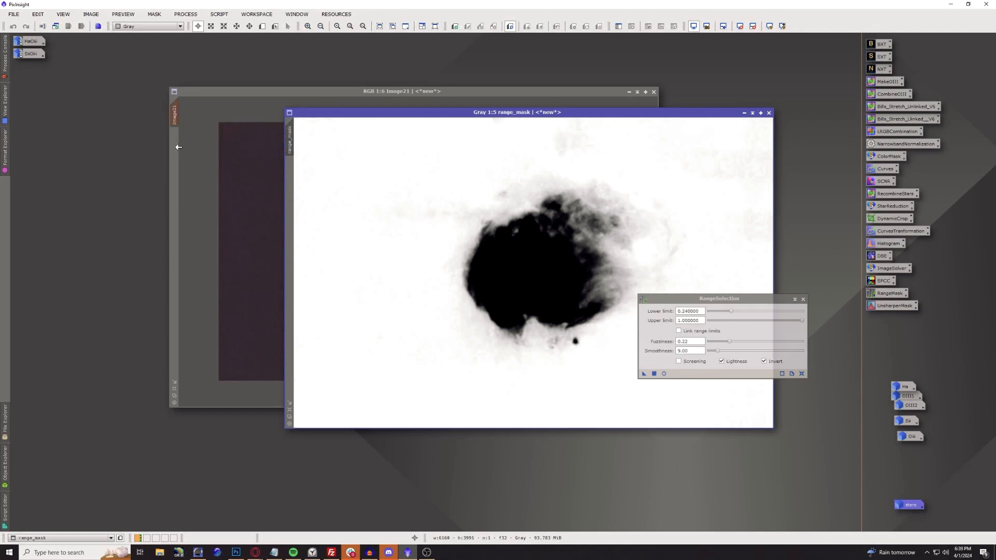
left_click(743, 112)
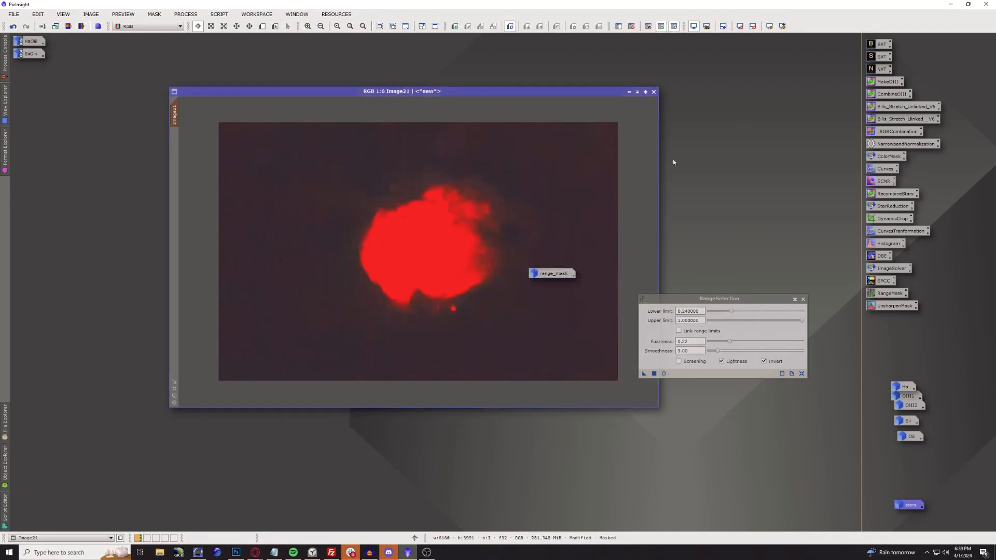
left_click_drag(531, 281, 702, 206)
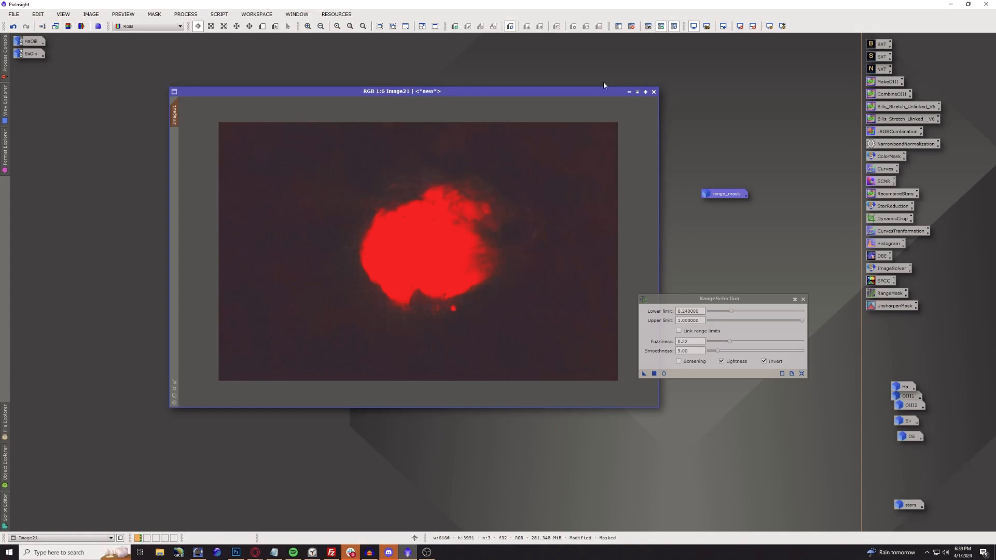
left_click(673, 27)
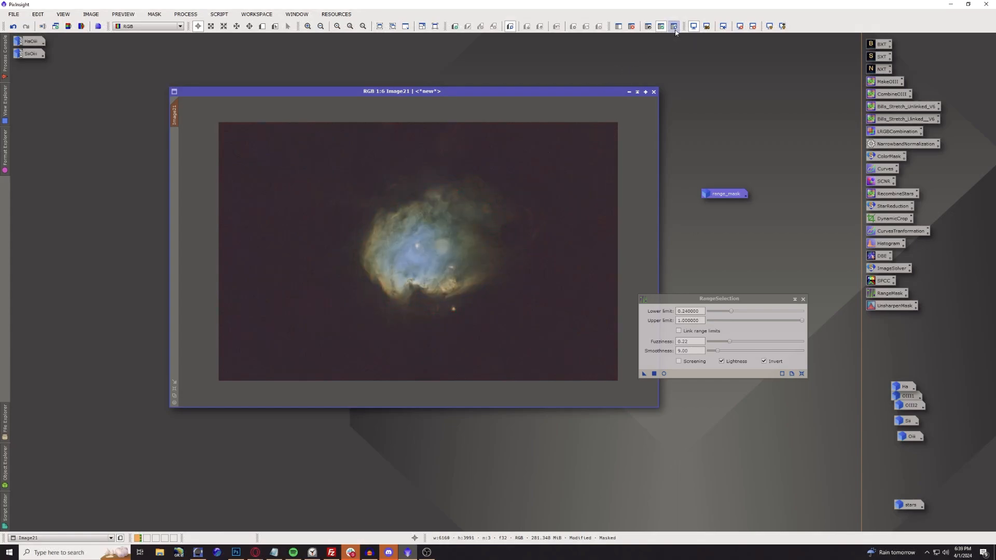
Run the CorrectMagentaStars script on Image21 with range_mask, amount 0.80 and lightness preserved.
left_click(219, 16)
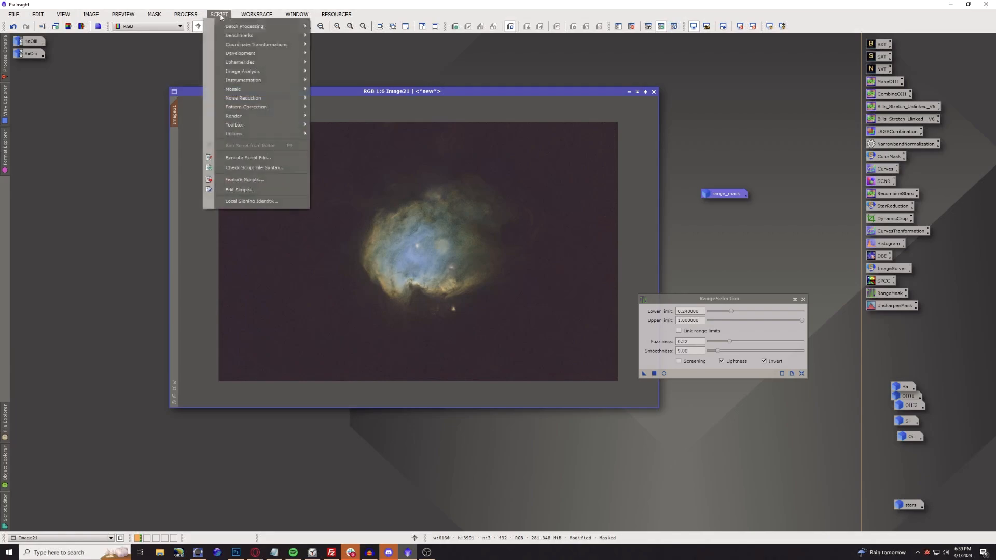
mouse_move(254, 138)
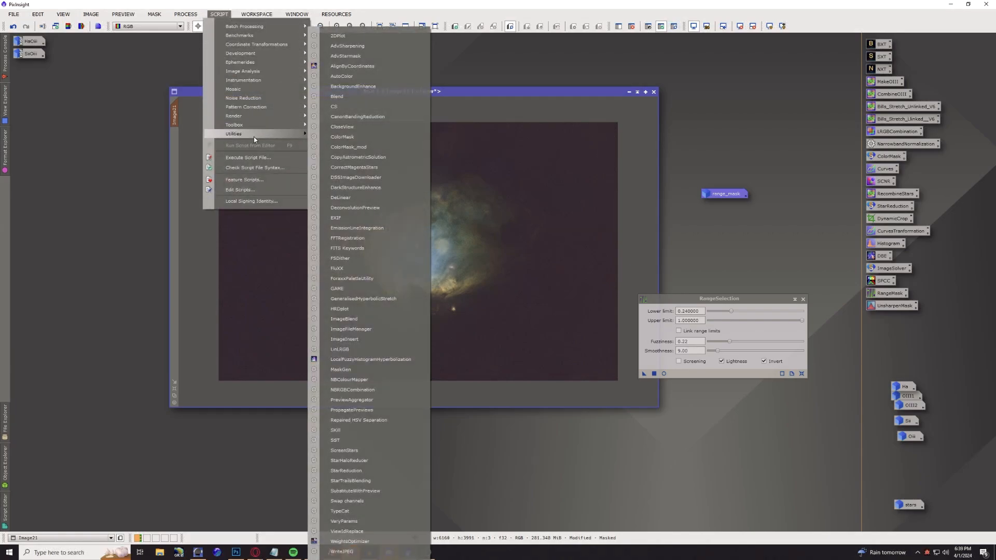
left_click(372, 167)
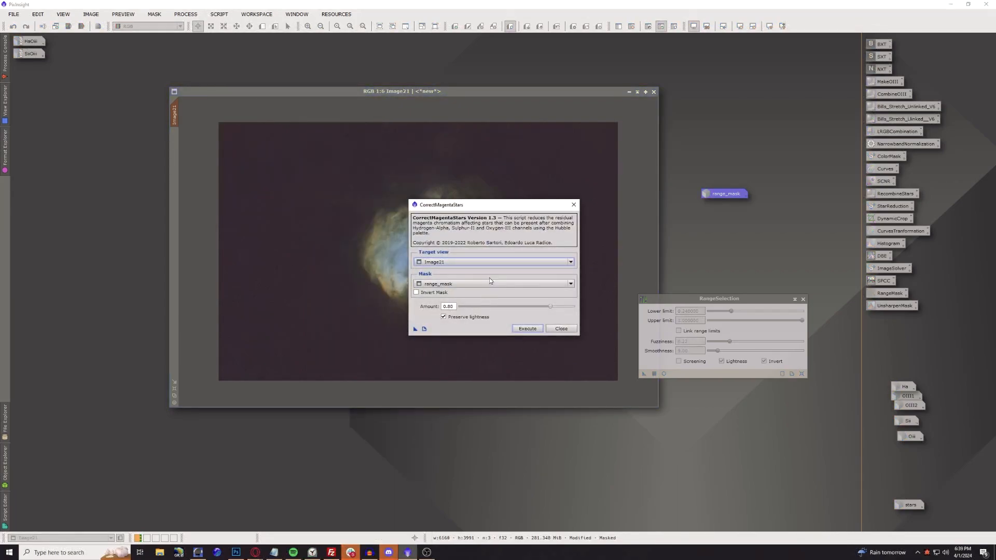
mouse_move(458, 264)
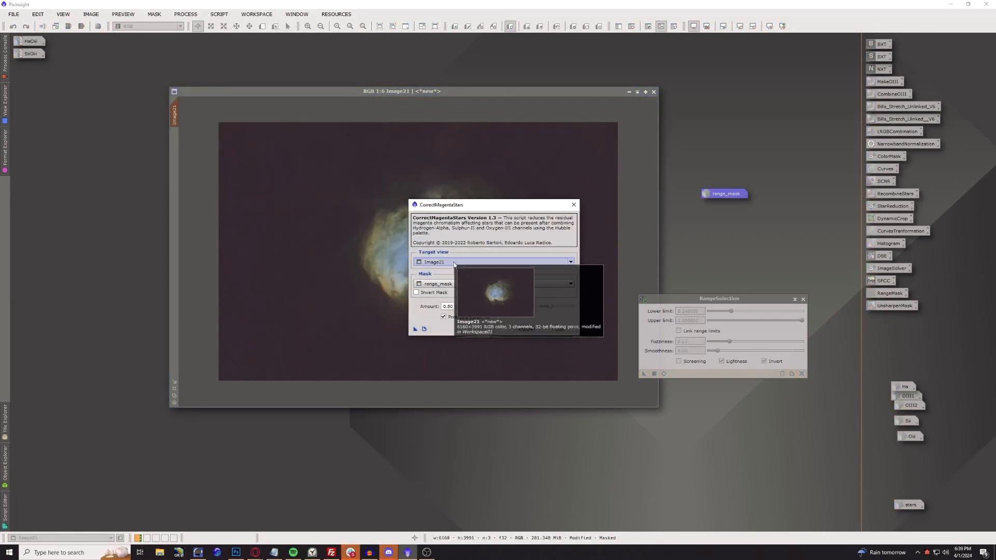
mouse_move(440, 285)
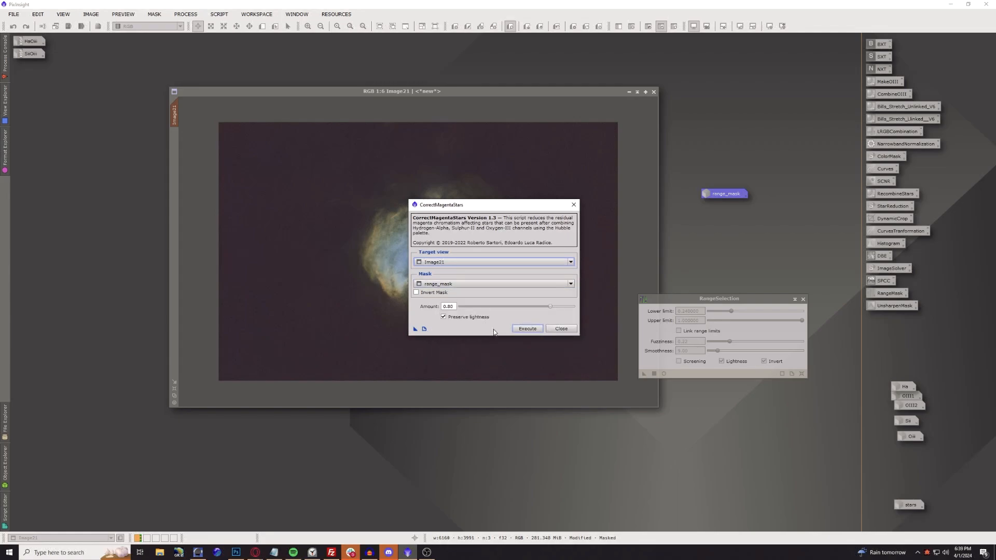
left_click(520, 330)
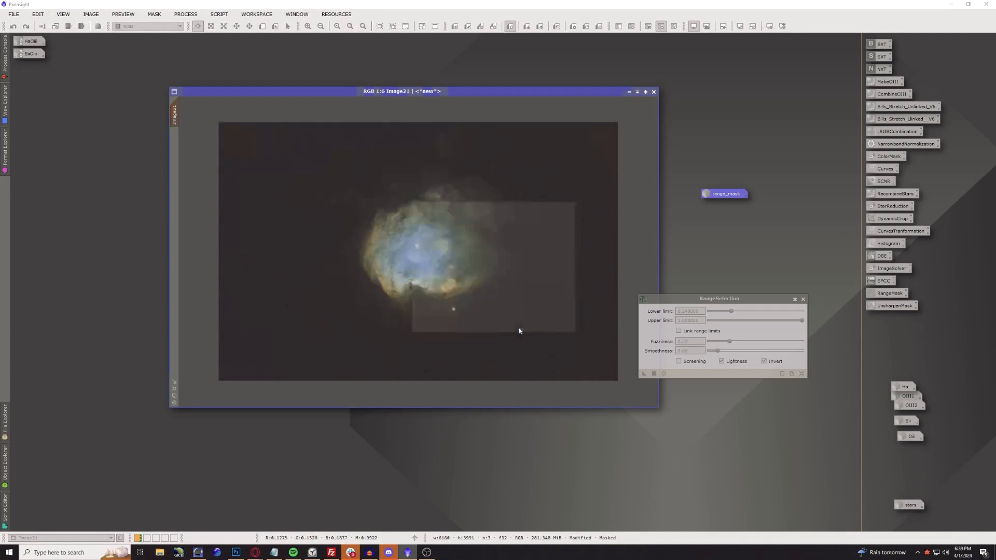
left_click(552, 330)
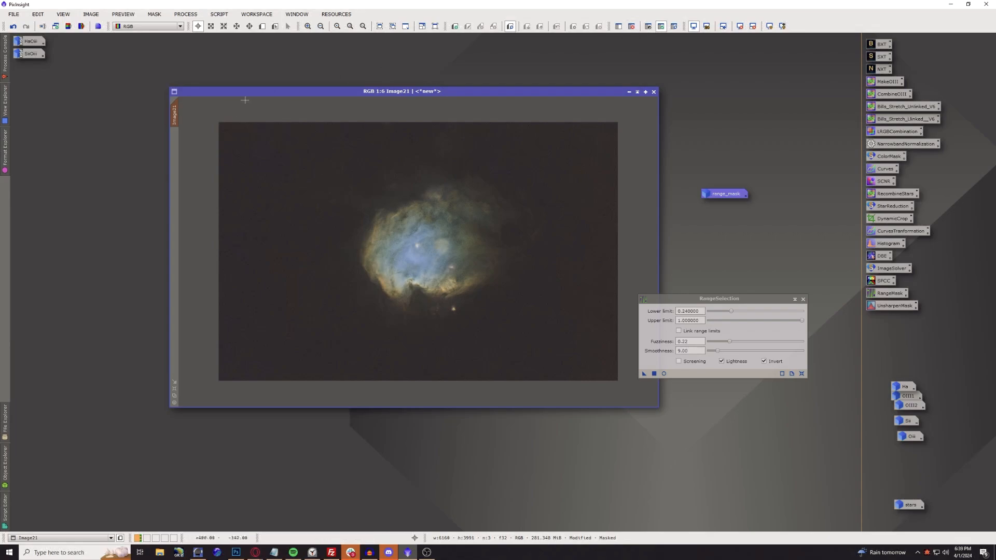
Restore the iconized range_mask and close it without saving, removing the mask from Image21.
double_click(723, 194)
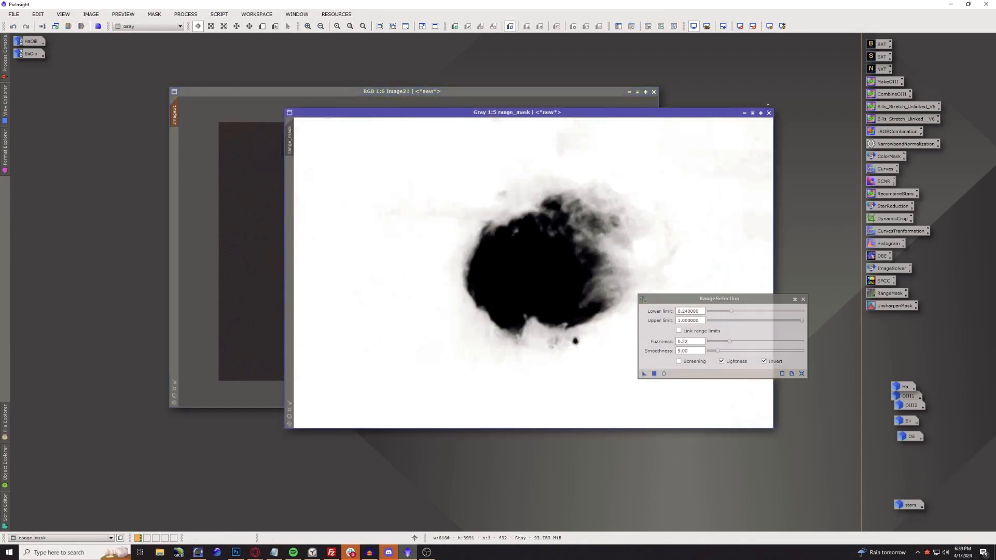
left_click(769, 113)
left_click(484, 296)
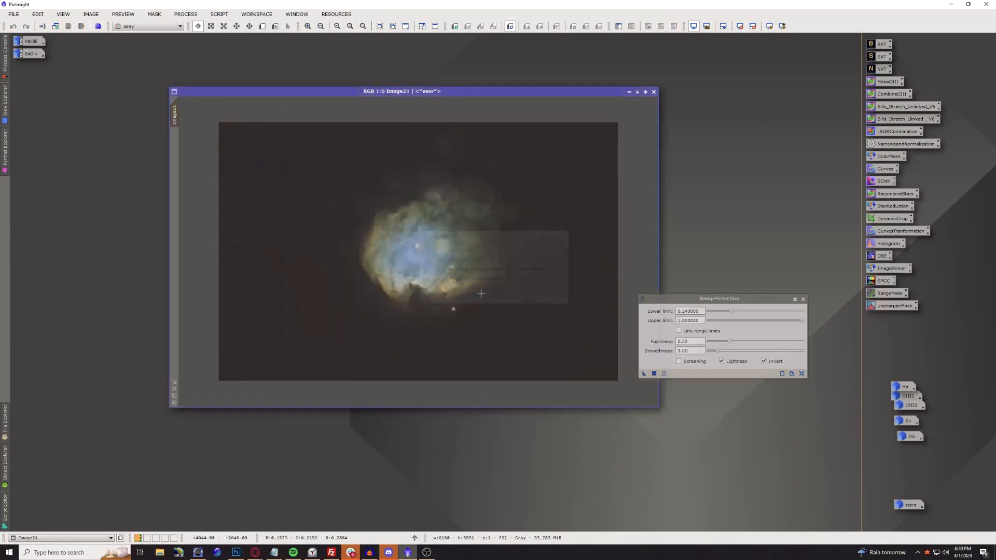
Preview RangeSelection on Image21 with Invert off, lower limit 0.20, fuzziness 0.17 and smoothness 24.5.
left_click_drag(703, 301, 723, 232)
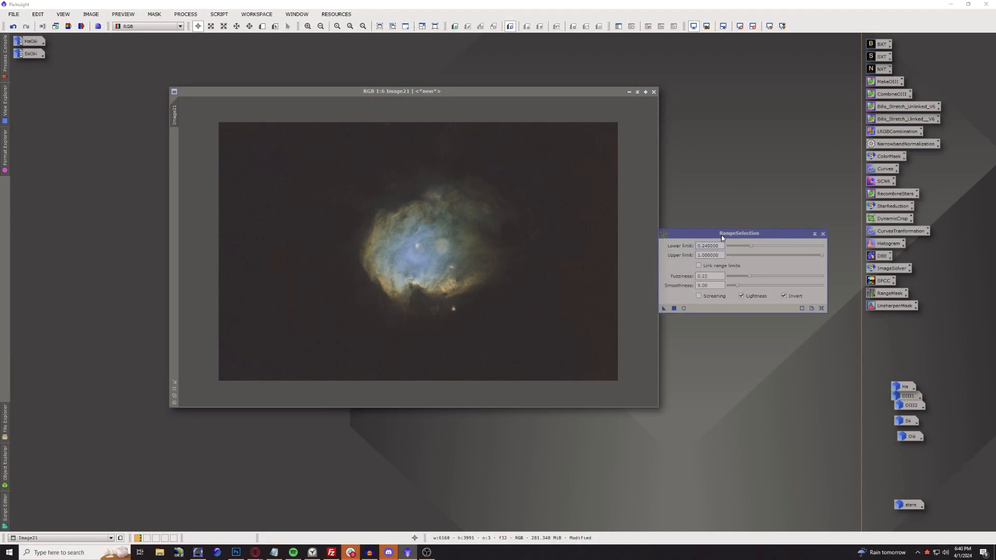
left_click(685, 308)
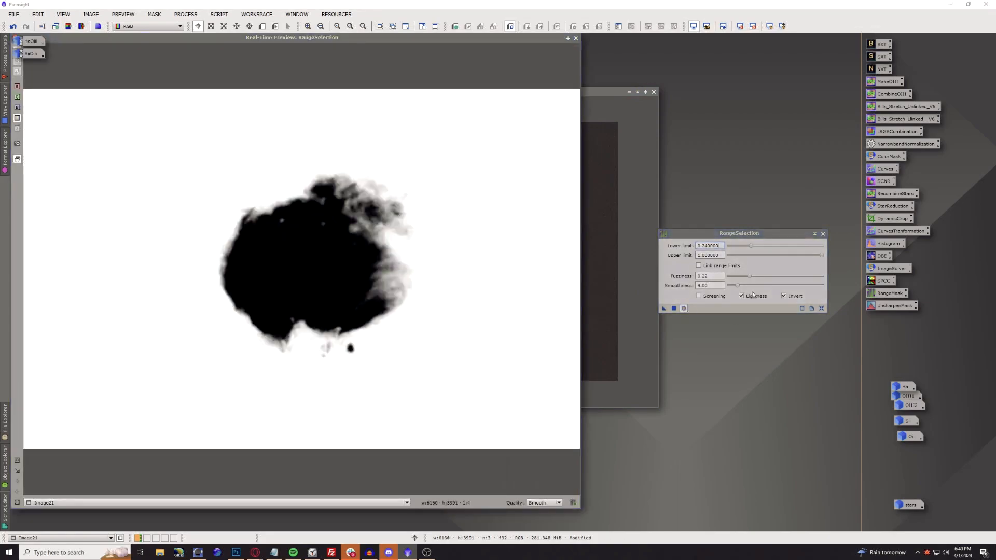
left_click(784, 296)
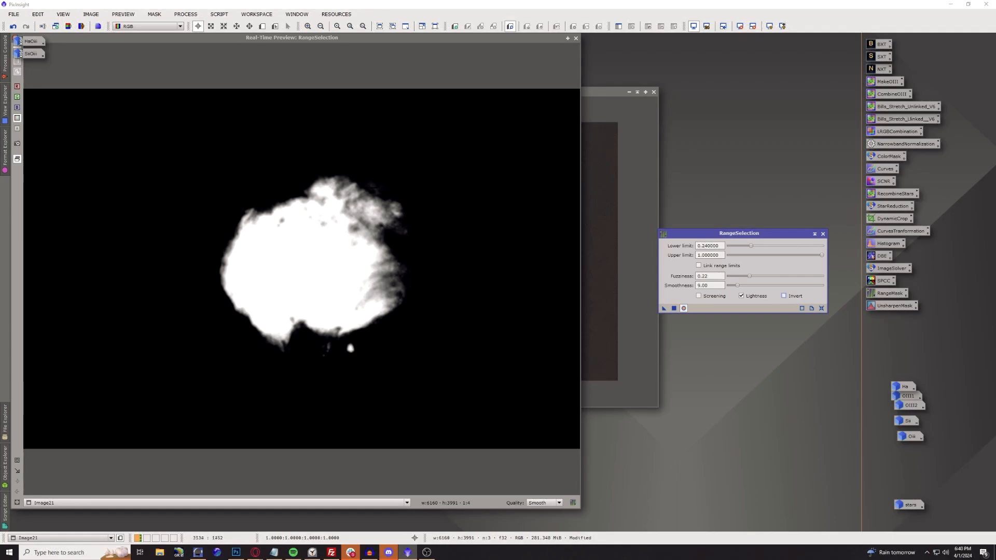
left_click_drag(751, 248, 752, 287)
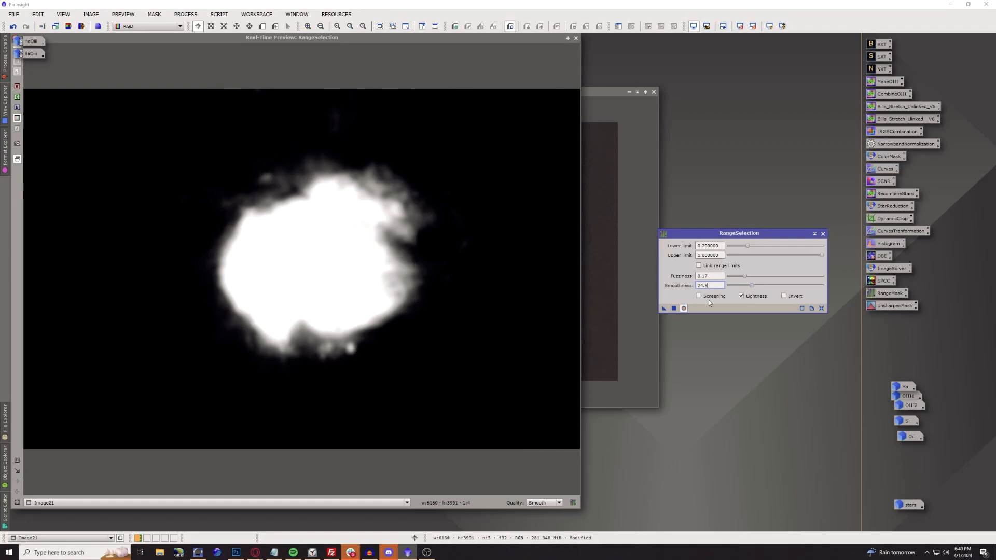
Create and discard two trial range masks, one with the current settings and one with fuzziness 0.38.
left_click(672, 309)
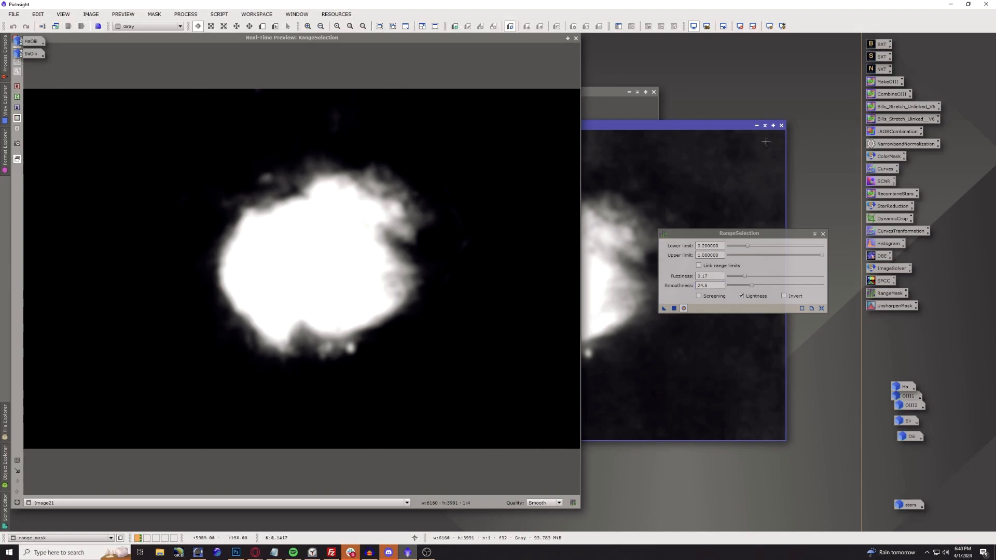
left_click(781, 126)
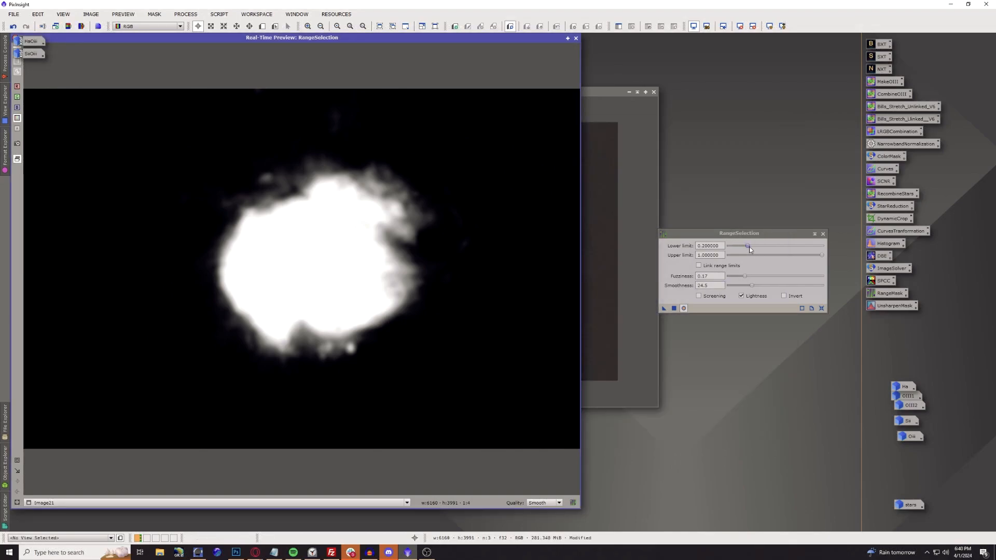
left_click_drag(745, 276, 764, 275)
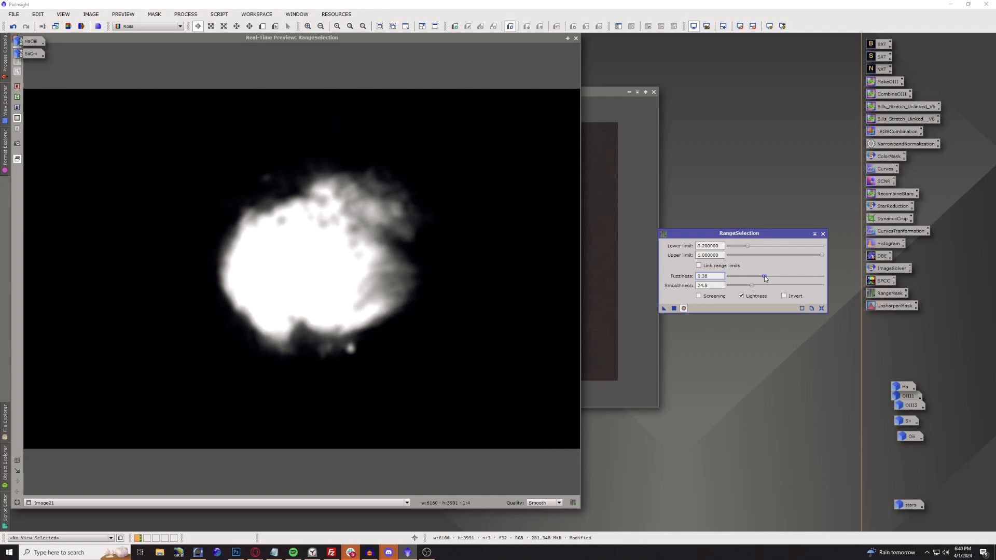
left_click(673, 308)
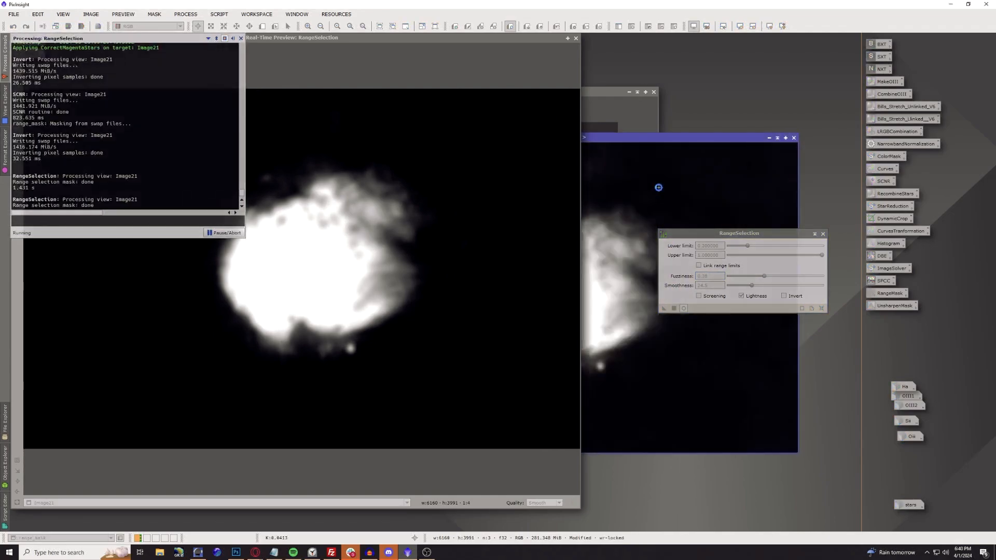
left_click(793, 138)
Create a range mask with lower limit 0.22 and fuzziness 0.36, close RangeSelection and its preview, and activate Image21.
left_click_drag(763, 275, 750, 246)
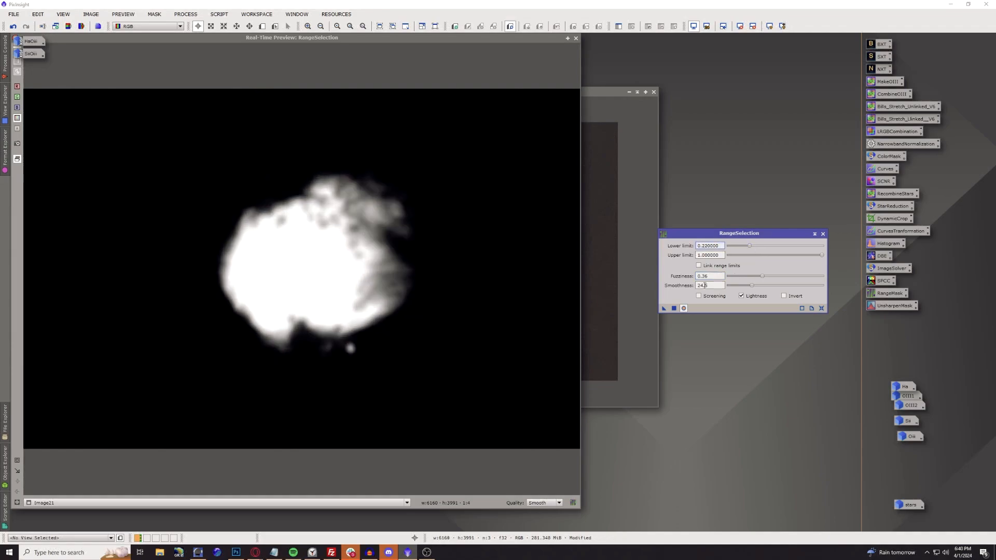
left_click(674, 308)
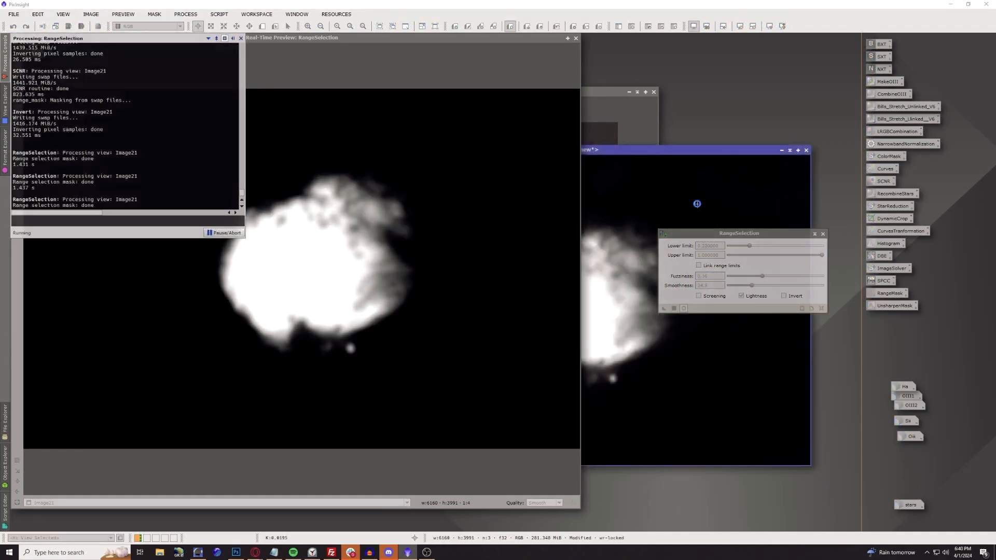
left_click(576, 38)
left_click(822, 234)
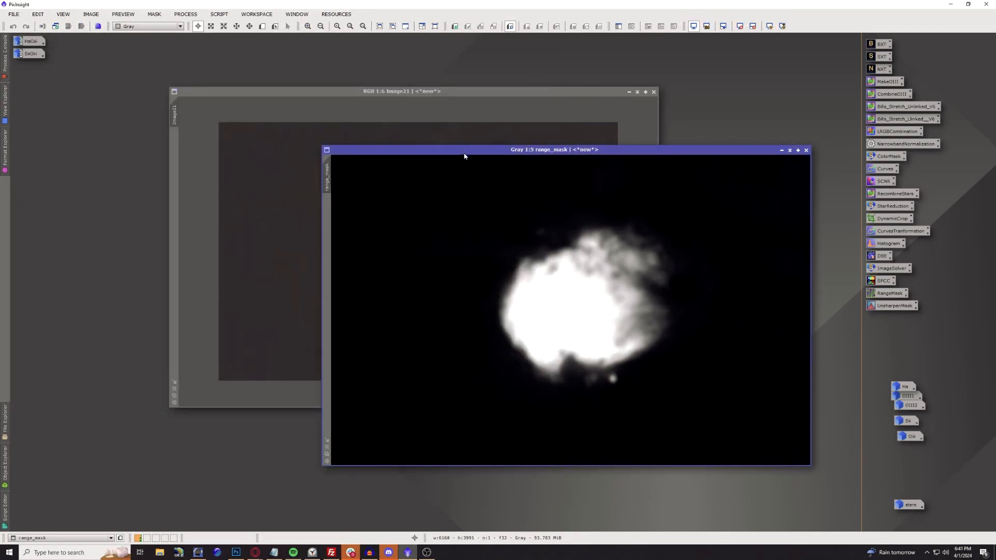
left_click(488, 94)
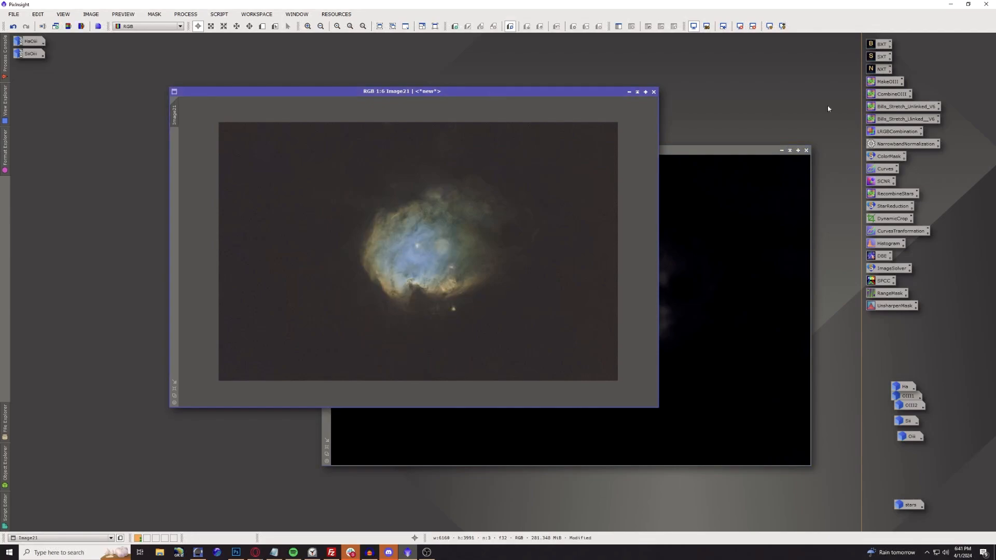
Run NoiseXTerminator on Image21 with denoise 0.60 and detail 0.20.
double_click(880, 69)
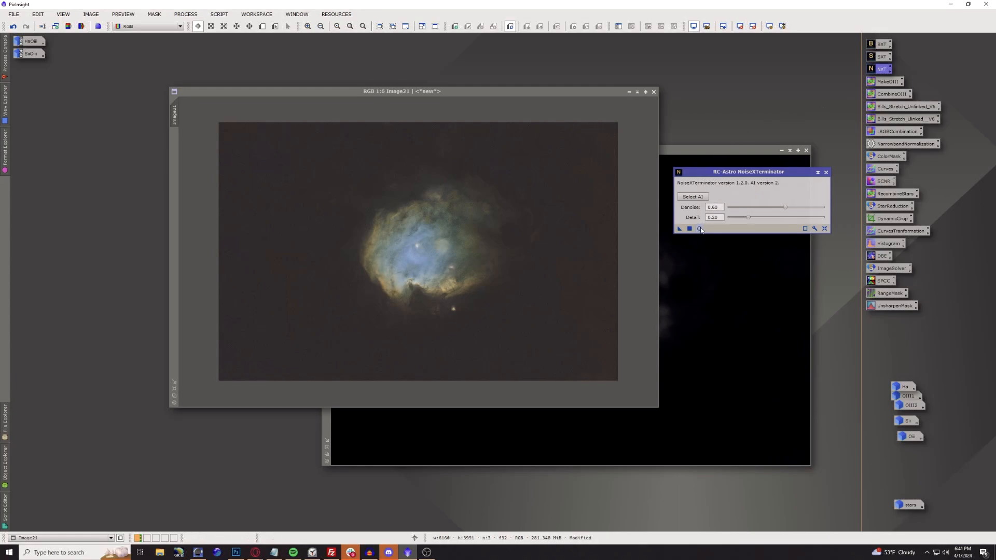
left_click(196, 14)
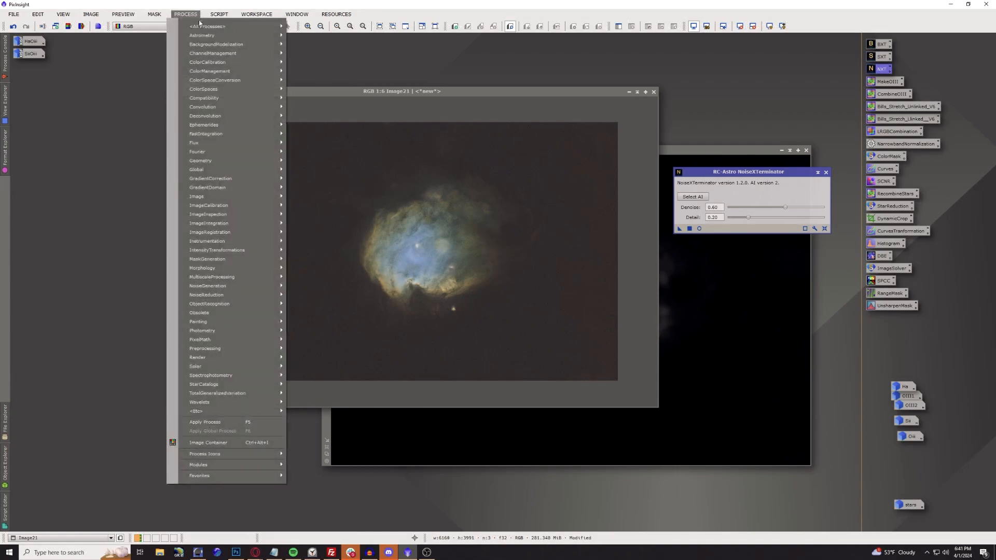
mouse_move(198, 25)
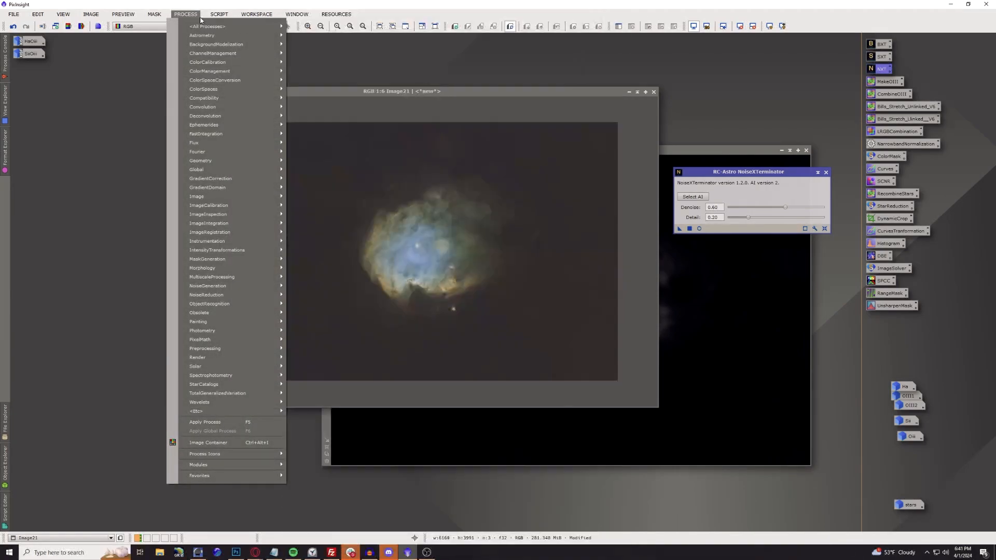
mouse_move(225, 15)
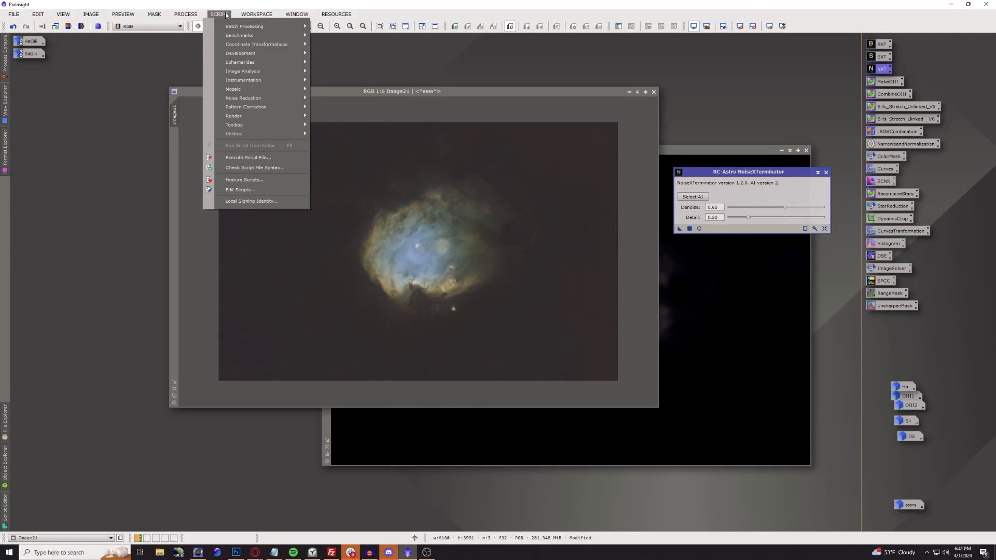
mouse_move(245, 98)
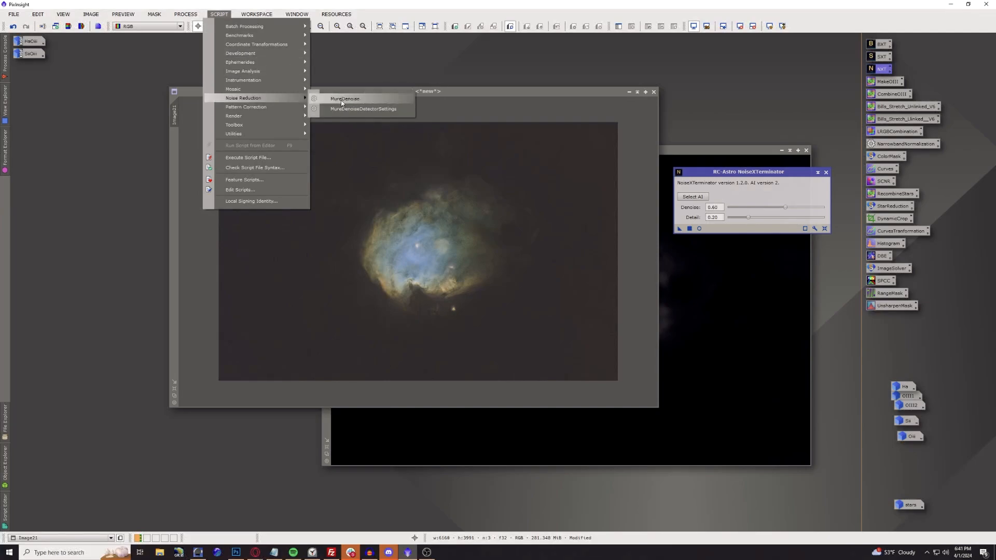
left_click(480, 108)
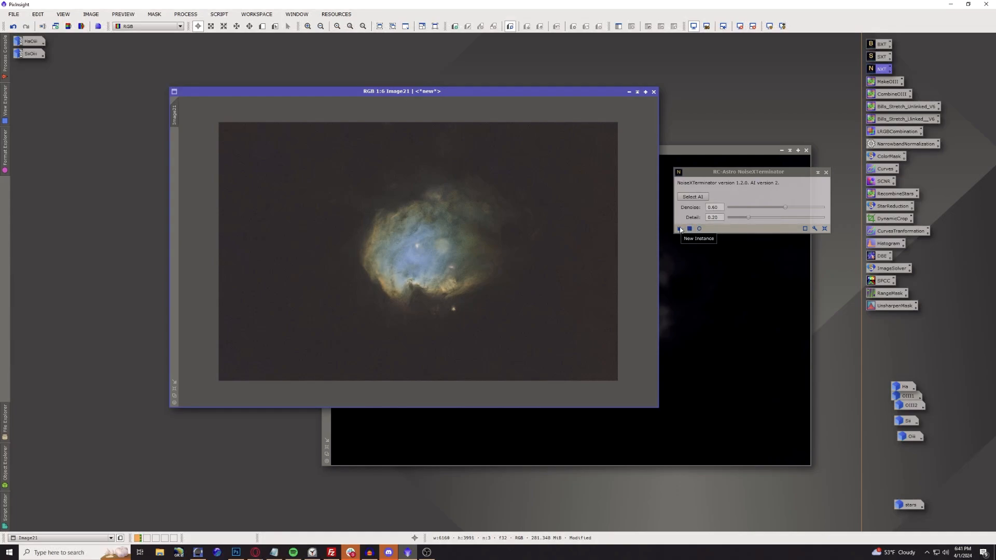
left_click_drag(680, 230, 507, 190)
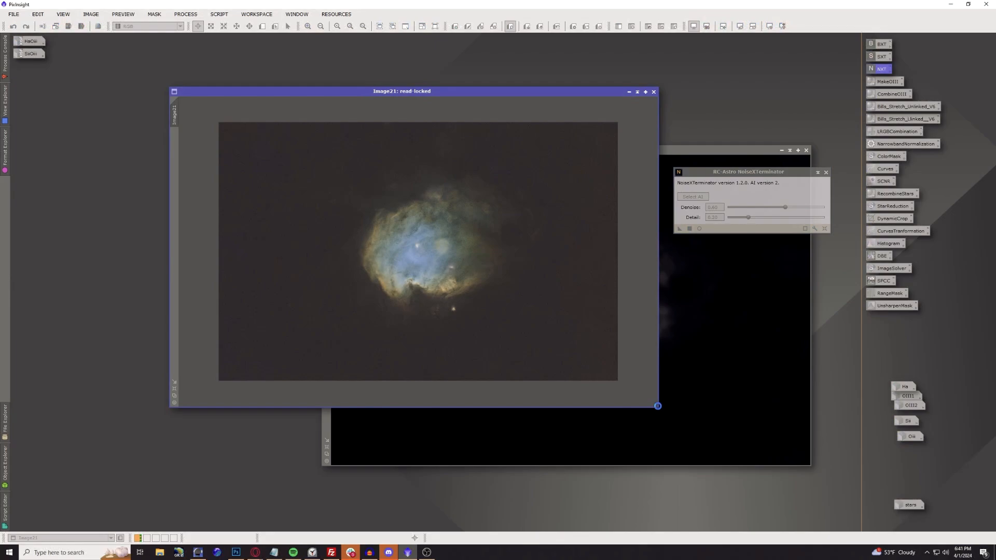
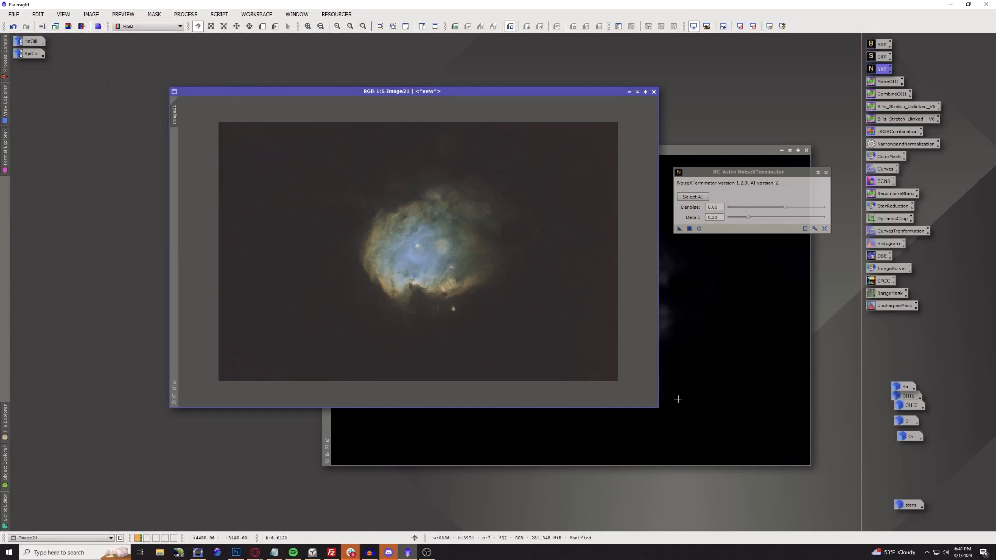
Compare the nebula before and after noise reduction by undoing and redoing it, and close NoiseXTerminator.
scroll(478, 313, "up", 4)
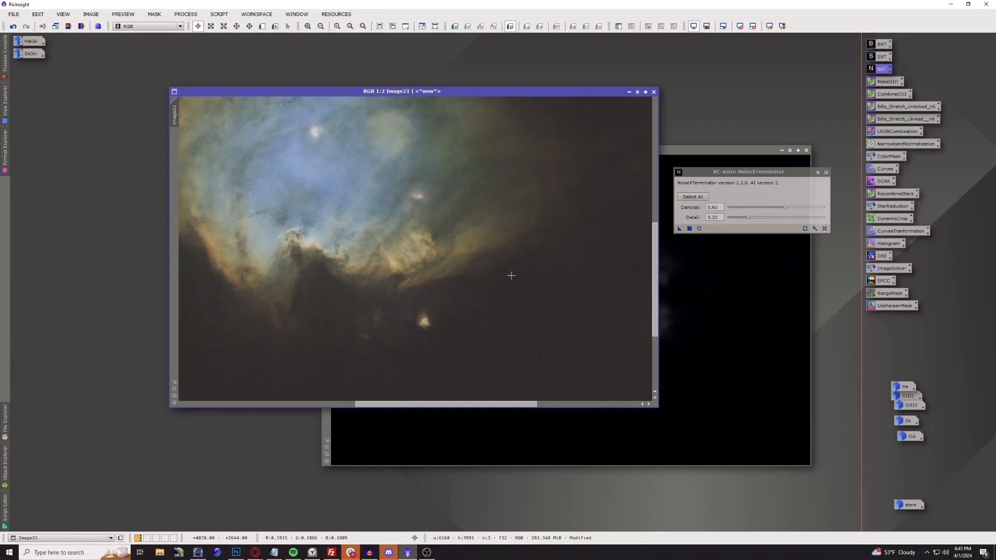
left_click(14, 26)
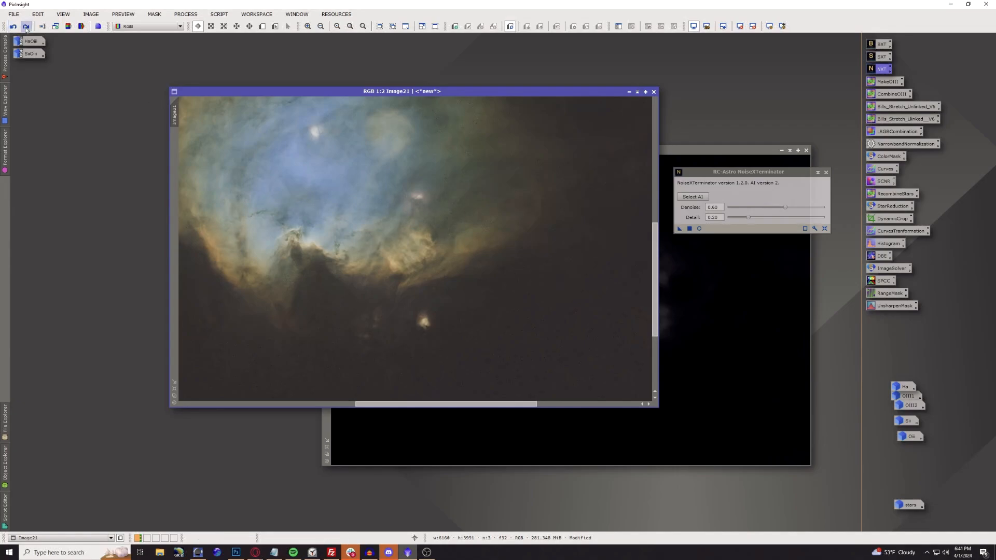
left_click(26, 27)
scroll(348, 219, "down", 3)
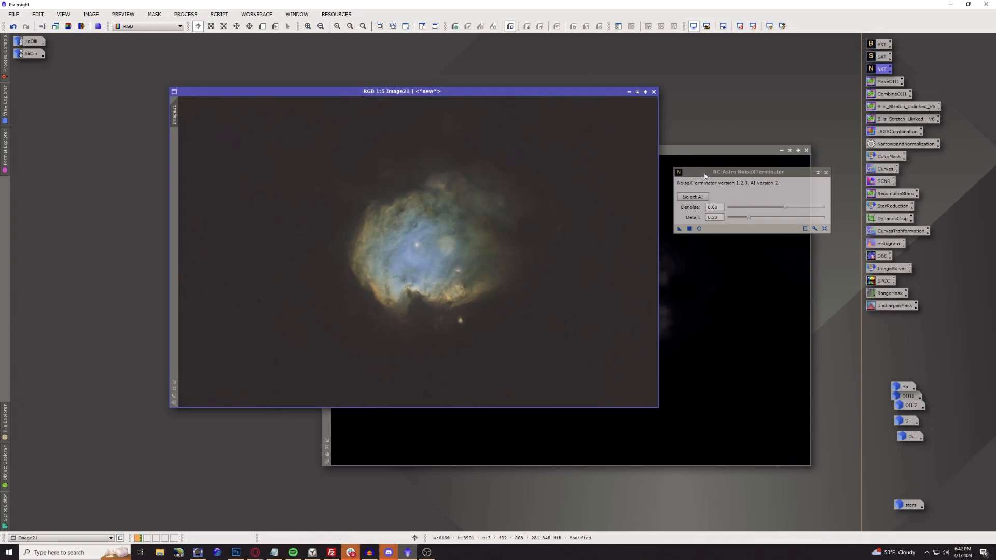
left_click(822, 172)
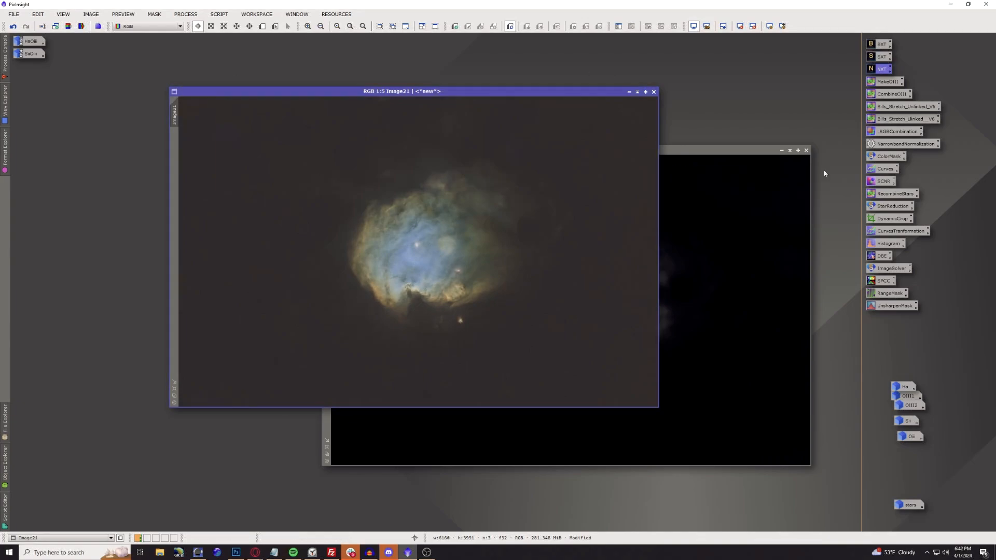
Apply range_mask as the mask on Image21, iconize the mask window and park its icon beside the image.
left_click(723, 153)
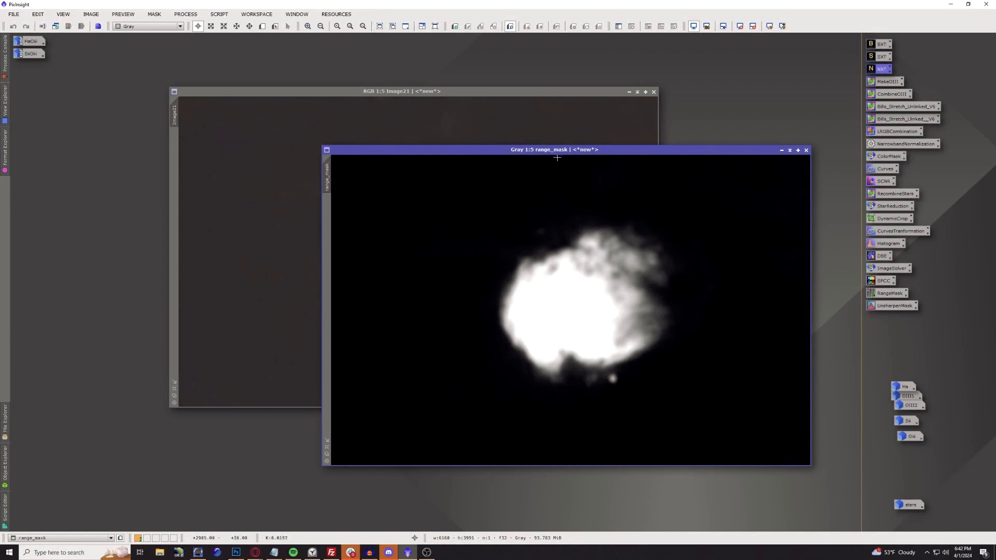
left_click_drag(329, 179, 174, 154)
left_click(274, 97)
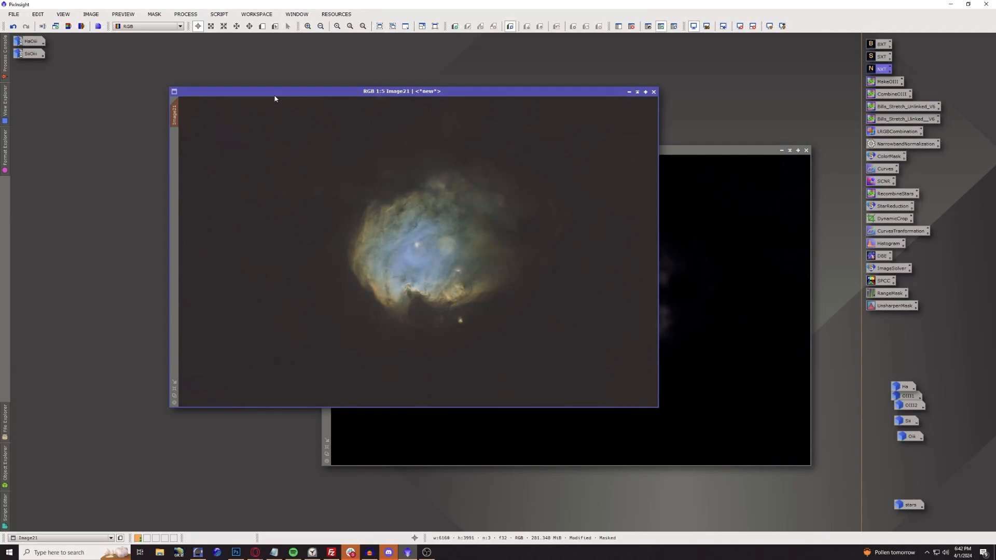
left_click(782, 151)
left_click(584, 315)
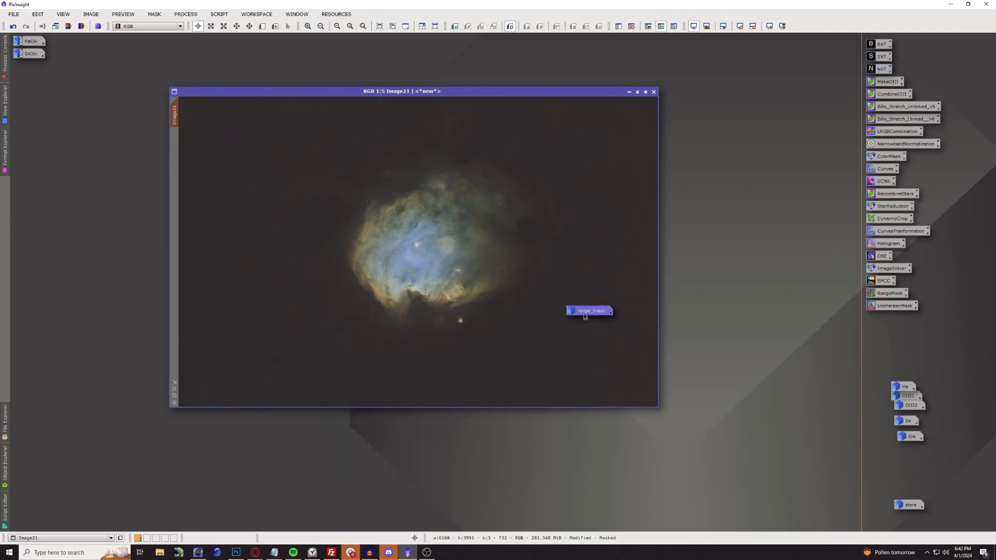
left_click_drag(685, 120, 695, 102)
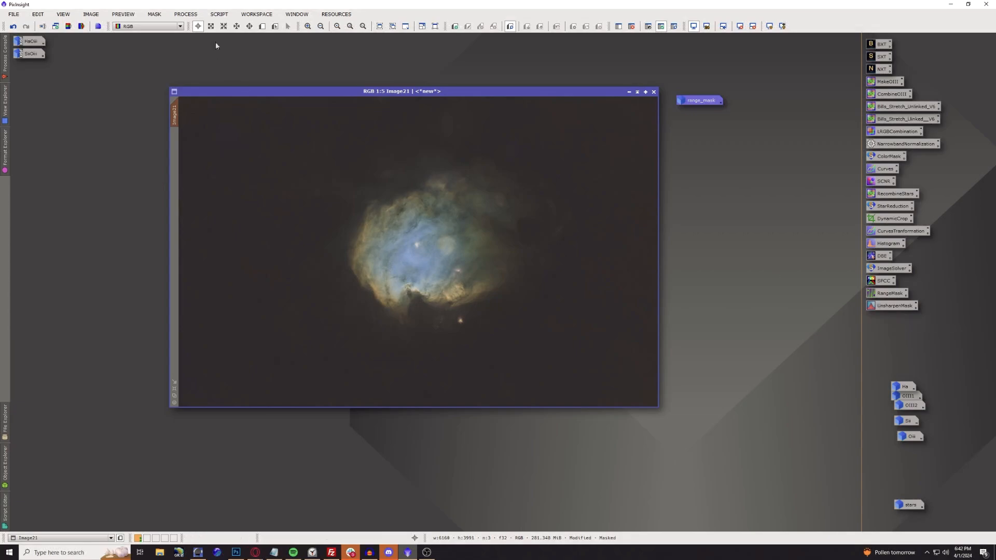
Start UnsharpMask with a real-time preview of Image21 at Maximum quality, enlarged on the nebula.
left_click(185, 14)
mouse_move(199, 26)
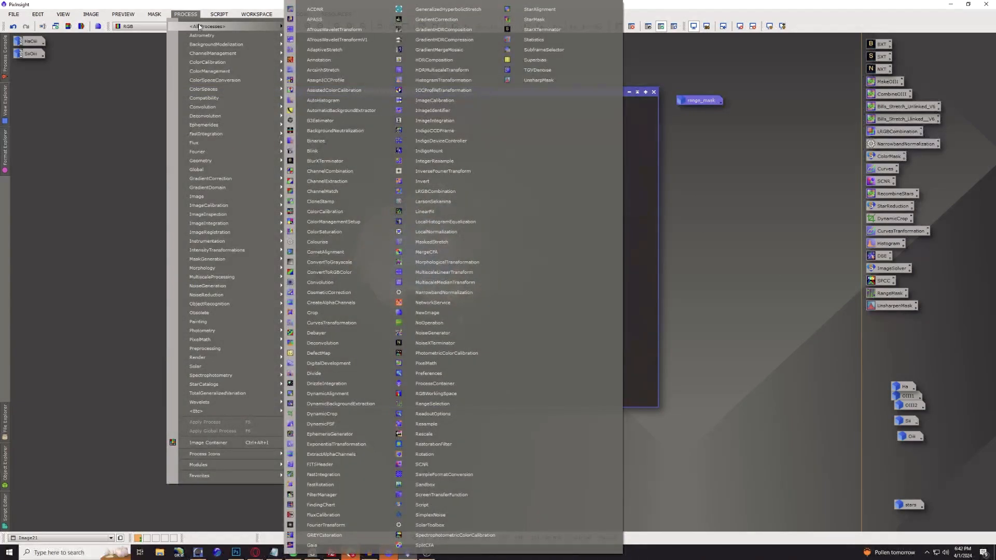
left_click(539, 81)
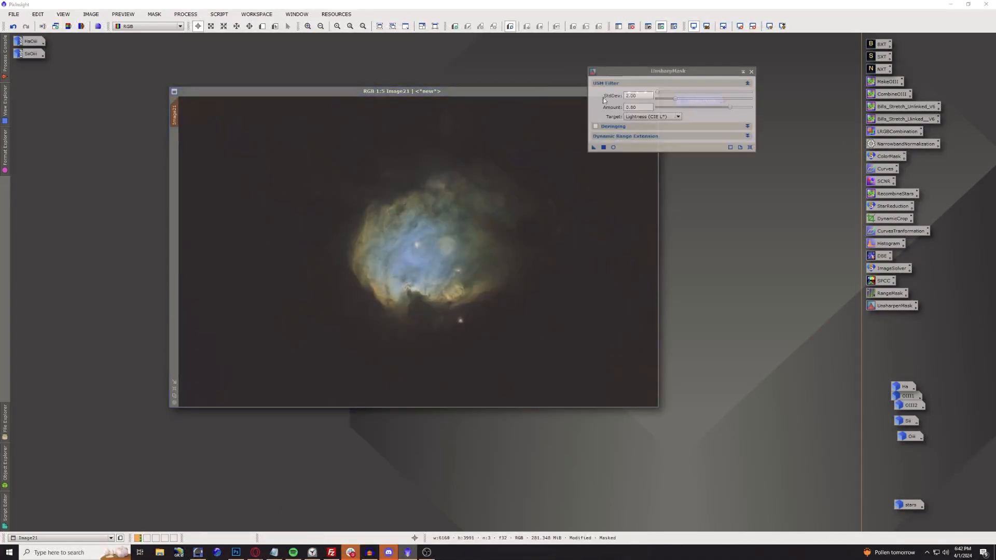
left_click(614, 147)
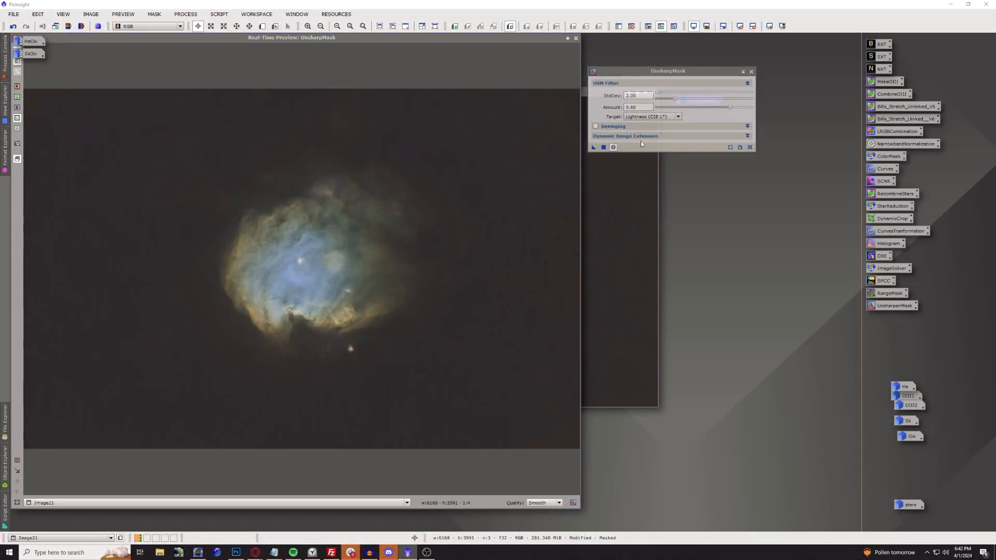
left_click(545, 502)
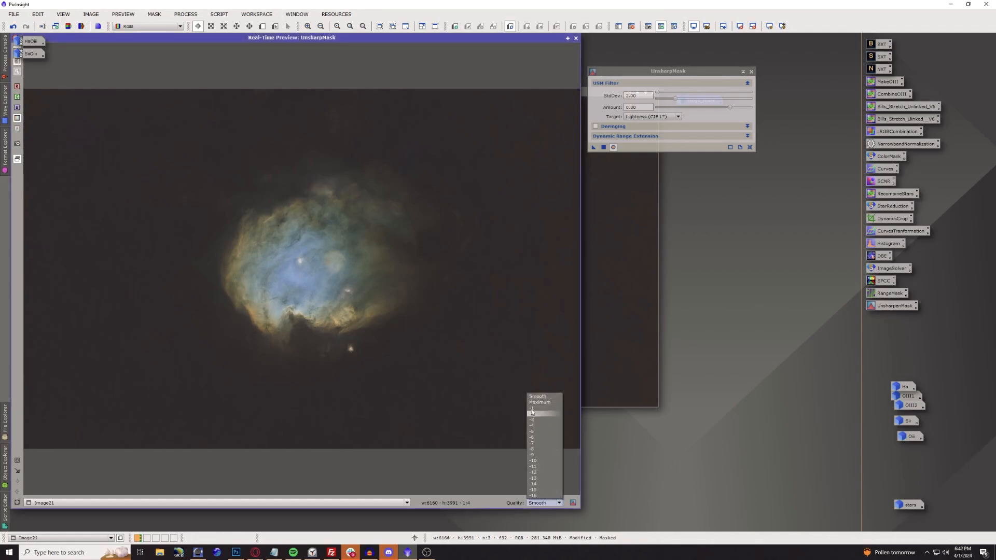
left_click(542, 396)
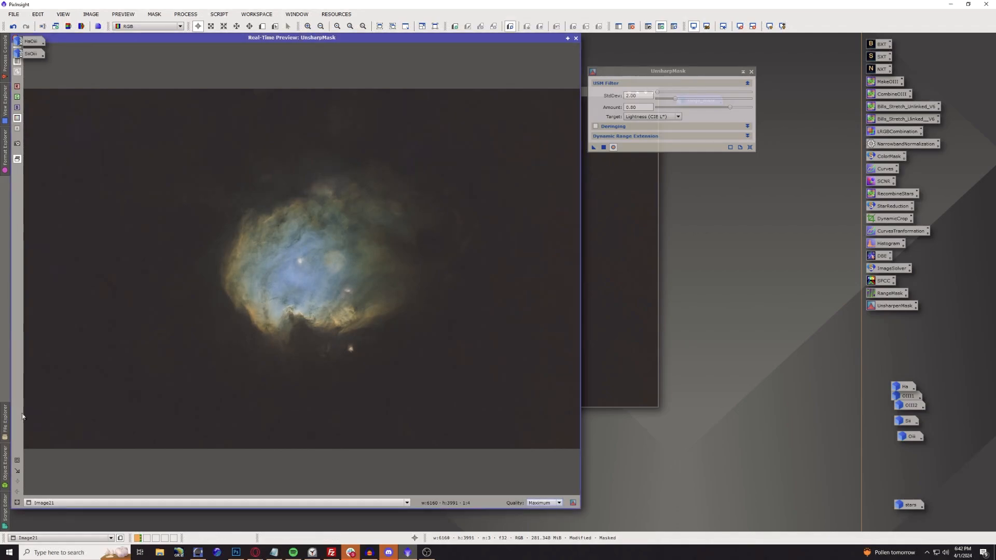
left_click(371, 322)
left_click(307, 272)
left_click_drag(211, 187, 456, 363)
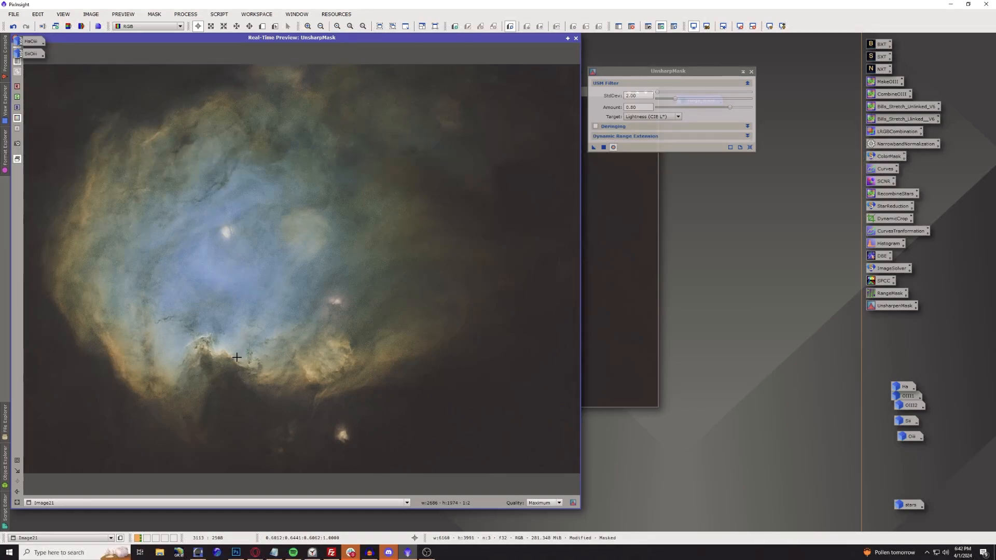
Sharpen the masked Image21 with StdDev 3.20 and amount 0.80, closing the preview and UnsharpMask.
left_click(674, 99)
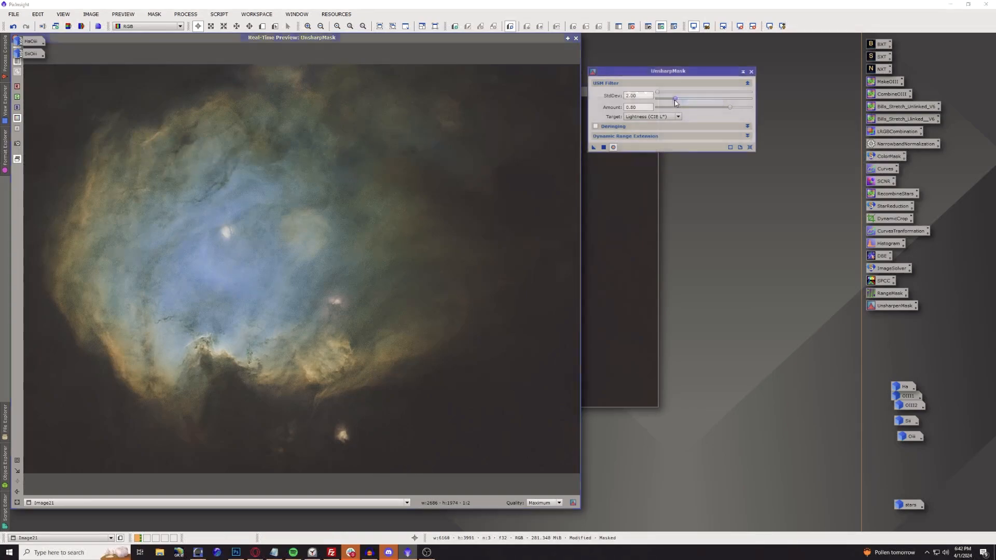
mouse_move(674, 98)
left_mouse_down()
mouse_move(699, 103)
mouse_move(686, 102)
left_mouse_up()
left_click(603, 148)
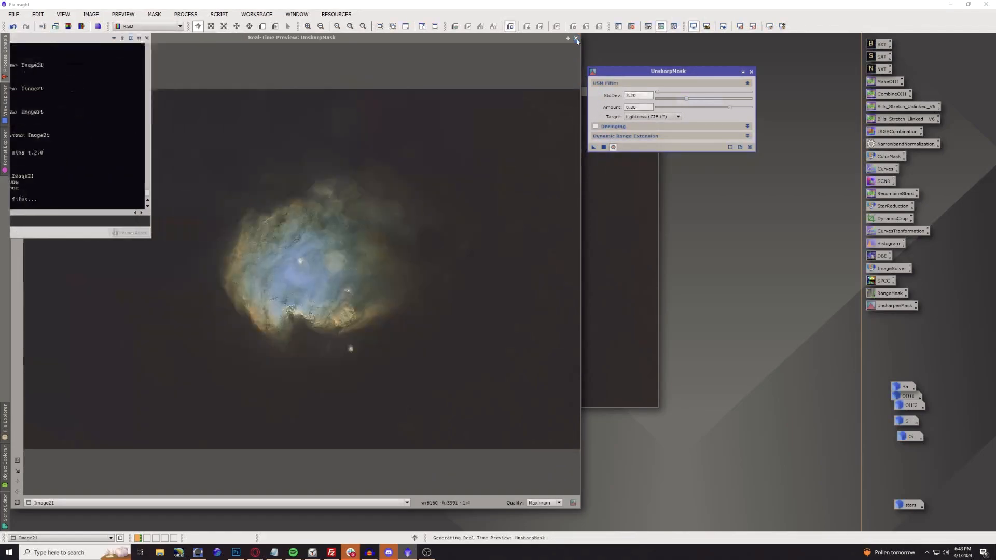
left_click(576, 39)
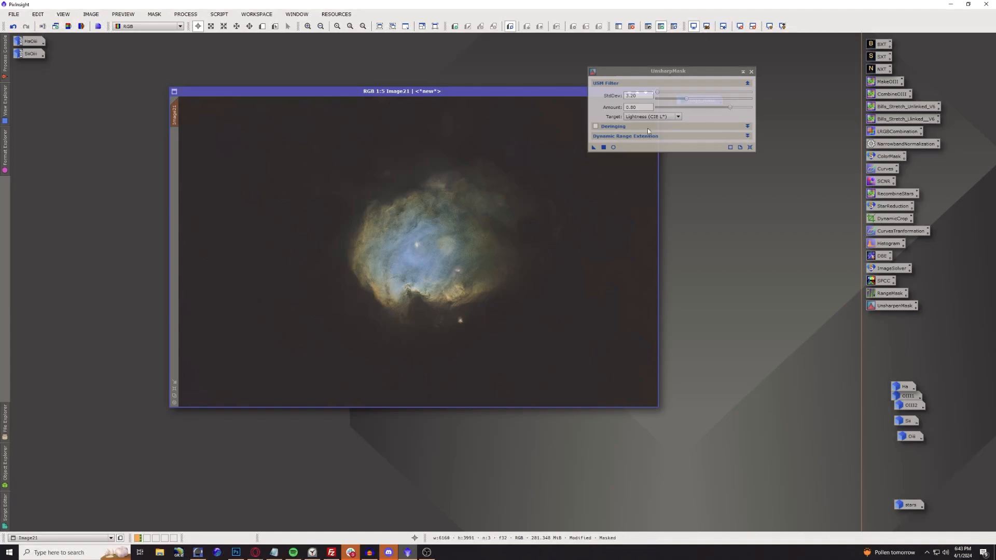
left_click(752, 72)
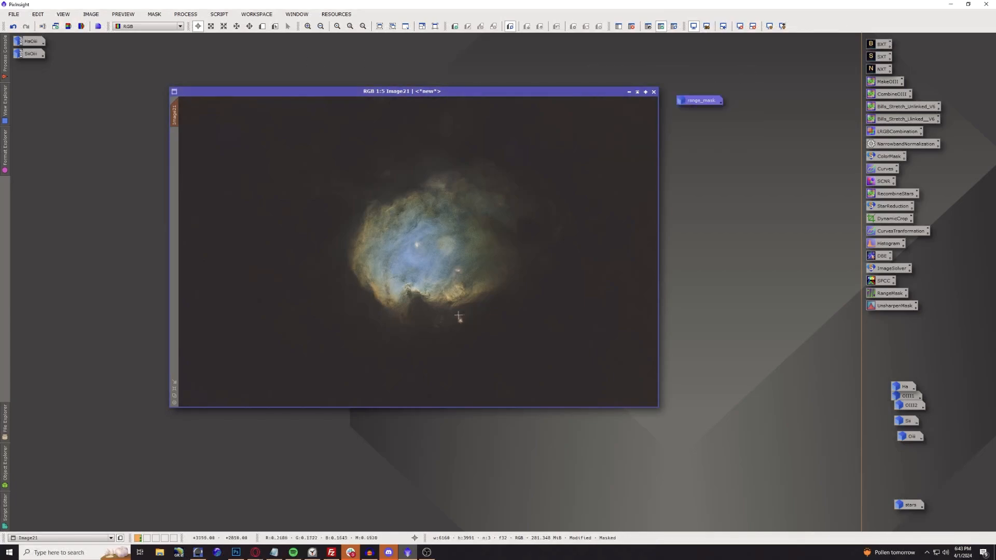
Check the sharpened nebula detail up close and remove the mask from Image21.
scroll(460, 315, "up", 3)
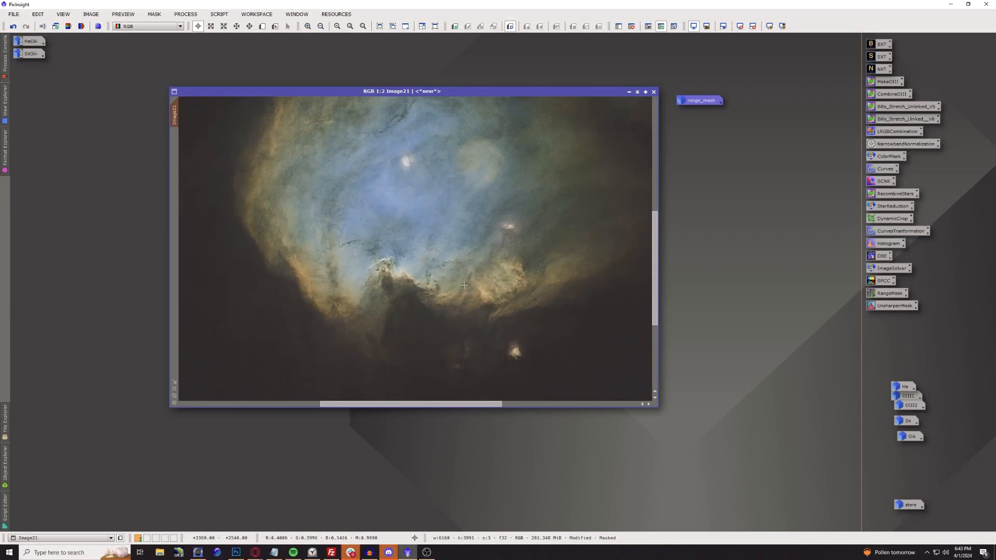
scroll(455, 276, "down", 2)
scroll(586, 132, "down", 1)
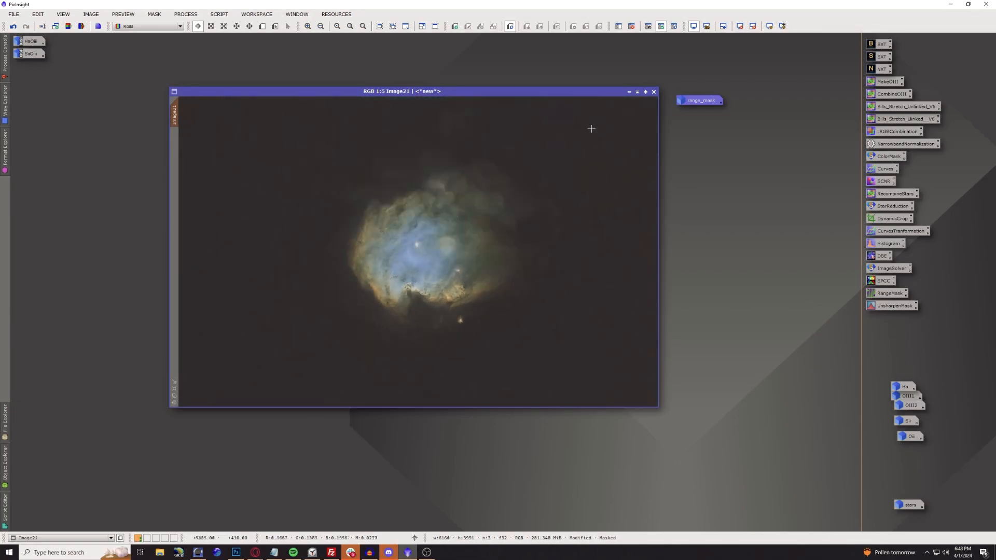
left_click(631, 28)
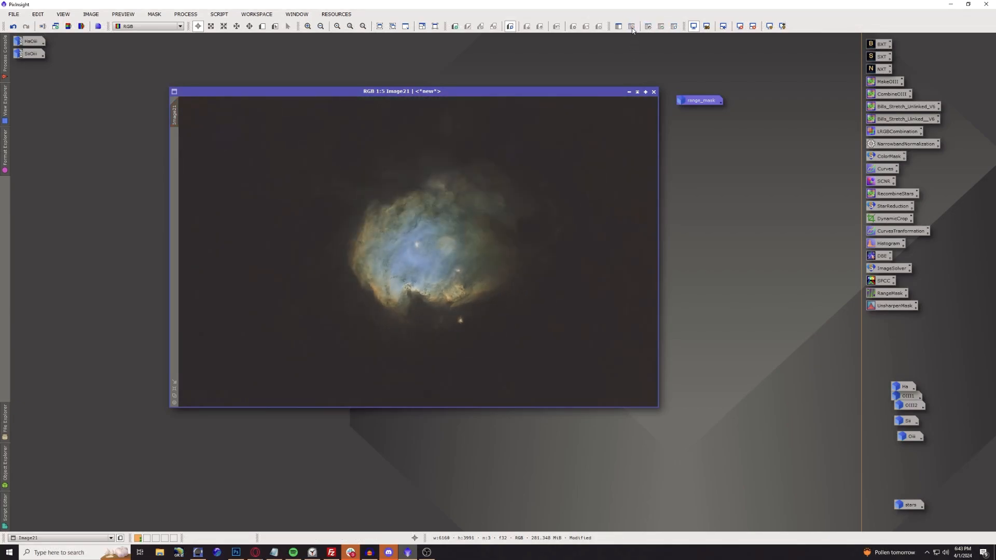
Run the DarkStructureEnhance script on Image21 with 8 layers to remove, amount 0.40 and 1 iteration, and inspect the nebula.
left_click(223, 16)
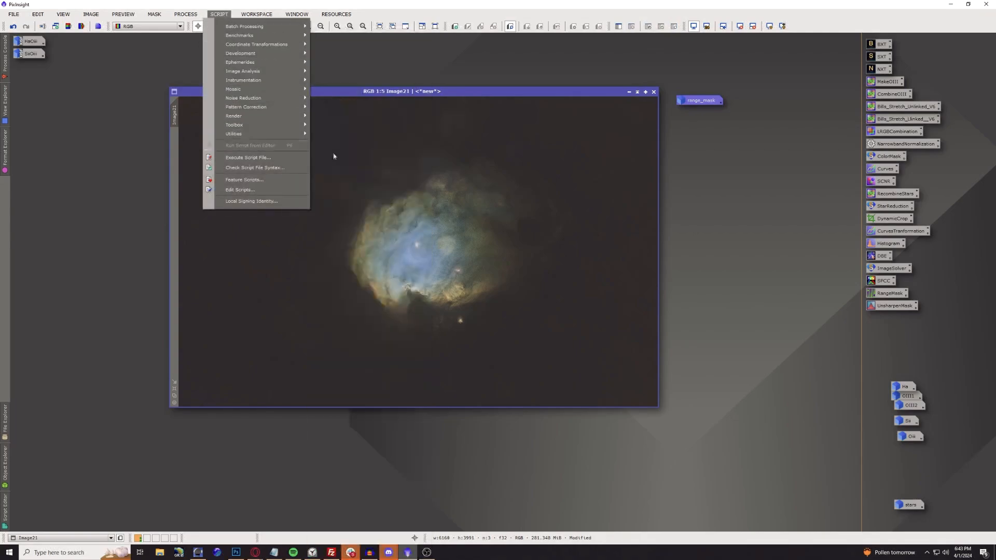
mouse_move(304, 133)
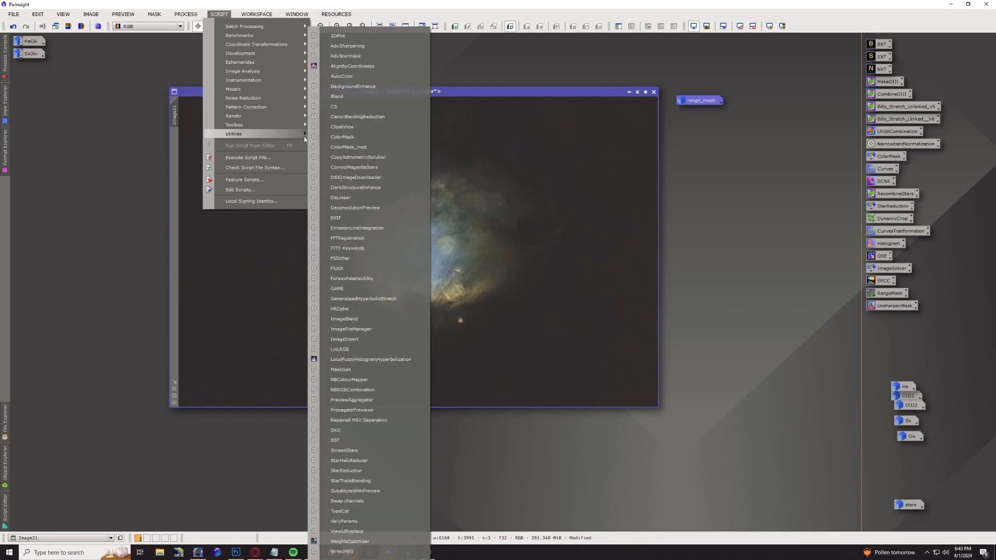
left_click(362, 187)
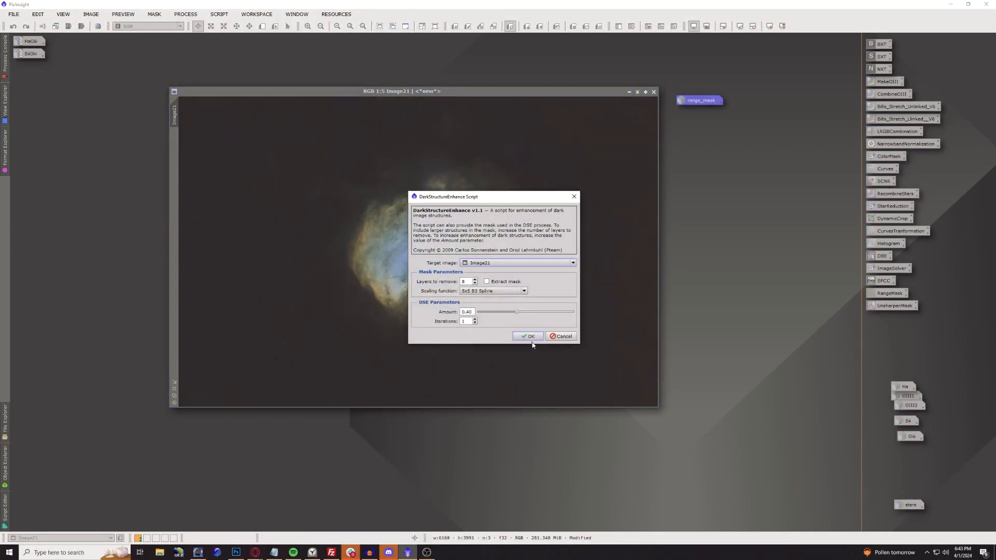
left_click_drag(531, 197, 647, 178)
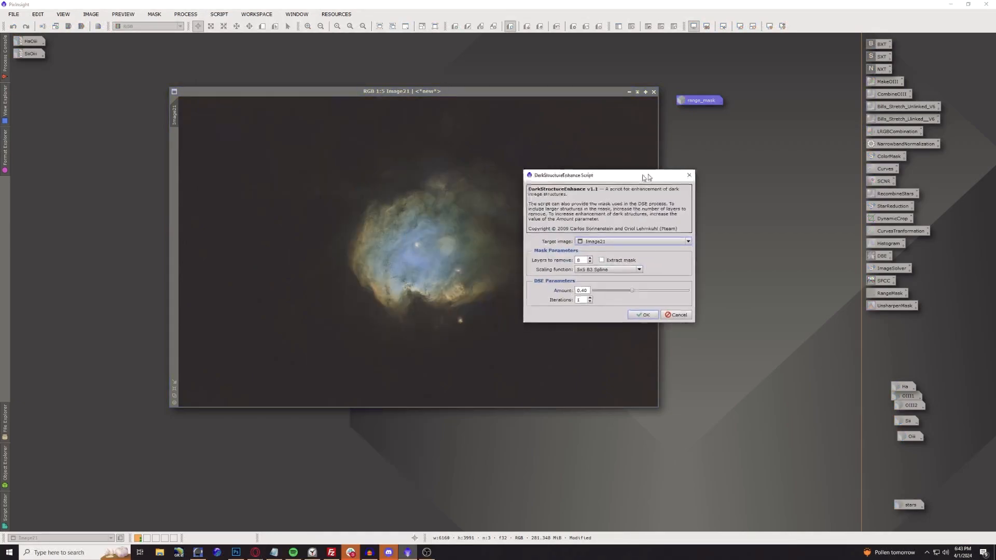
left_click(661, 313)
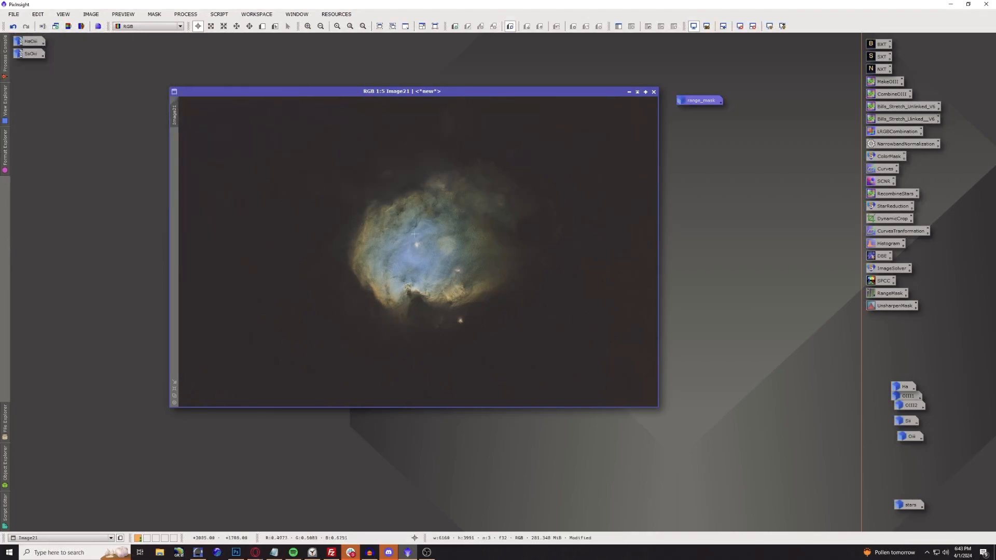
scroll(414, 235, "up", 2)
scroll(414, 235, "up", 1)
scroll(656, 218, "down", 2)
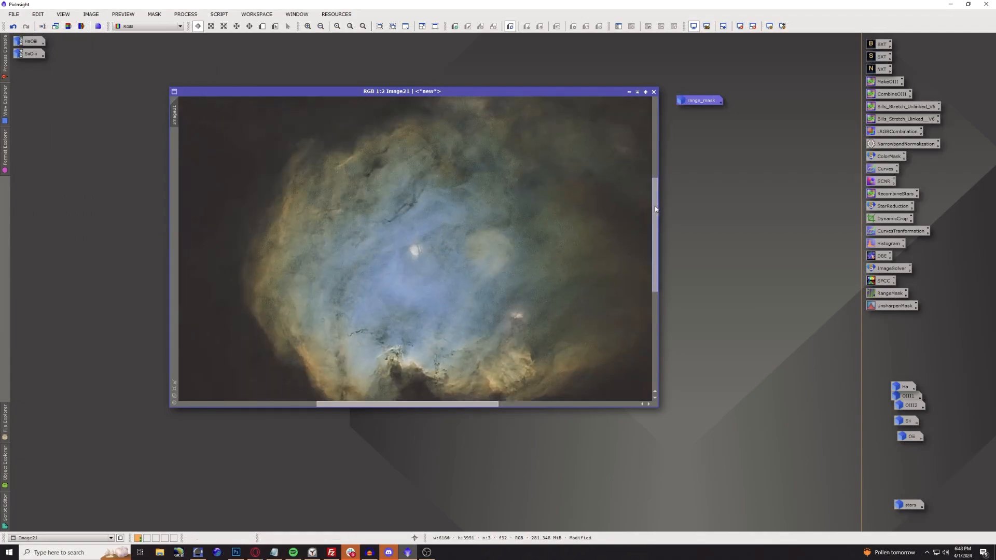
Compare Image21 without and with the dark structure enhancement, then view the whole nebula.
left_click(14, 27)
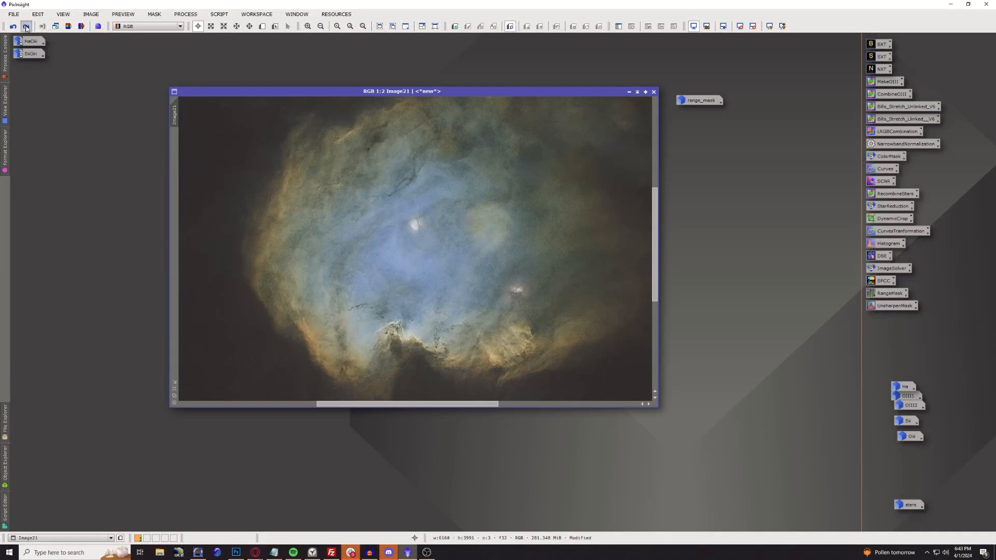
left_click(27, 28)
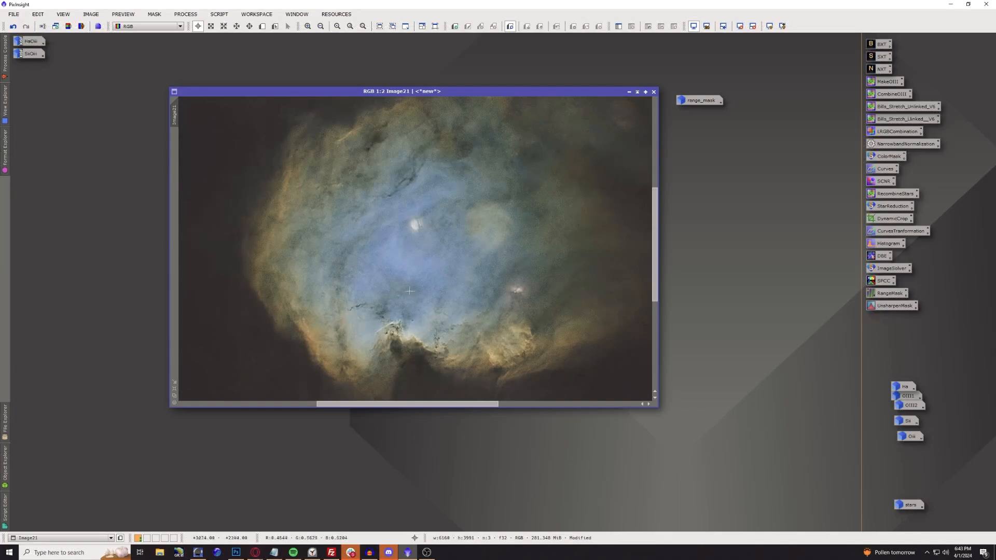
scroll(465, 279, "down", 2)
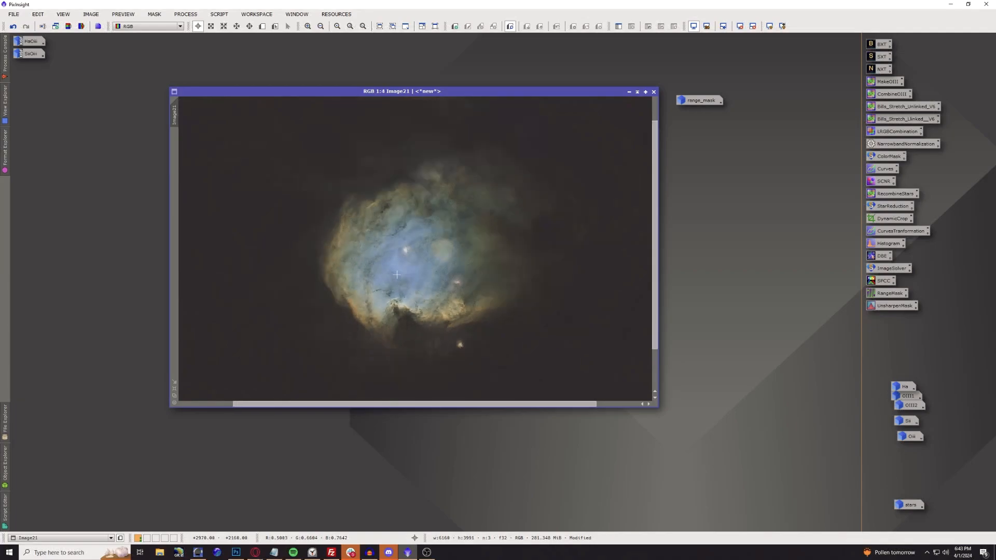
scroll(396, 275, "down", 1)
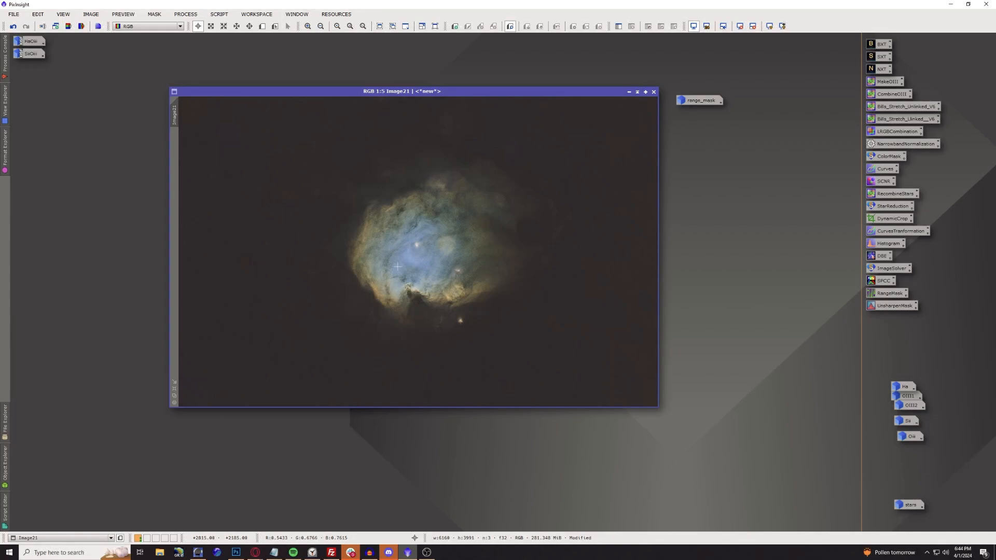
Start the ColorMask_mod script on Image21, enlarge the nebula in its preview and sample the hues of the golden rim.
left_click(220, 14)
mouse_move(251, 133)
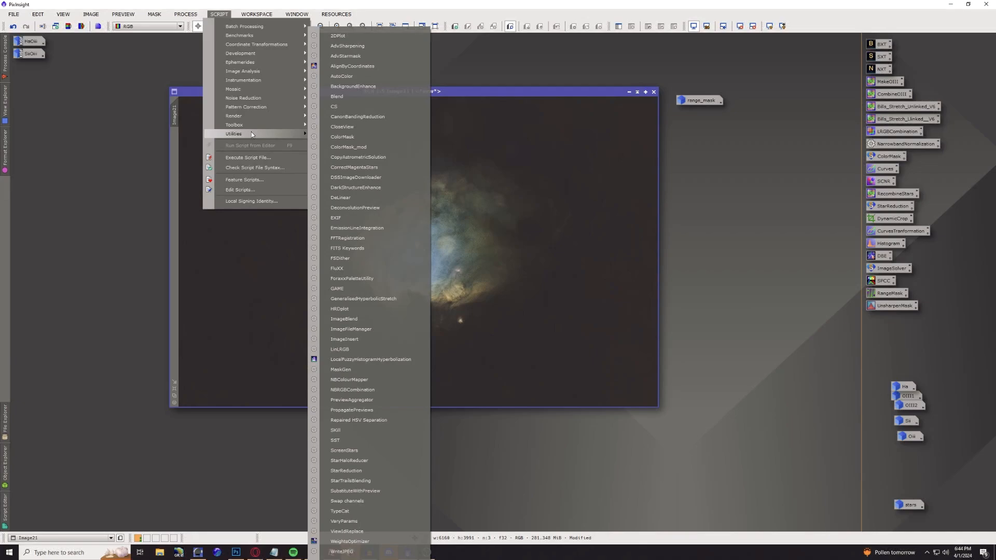
left_click(362, 146)
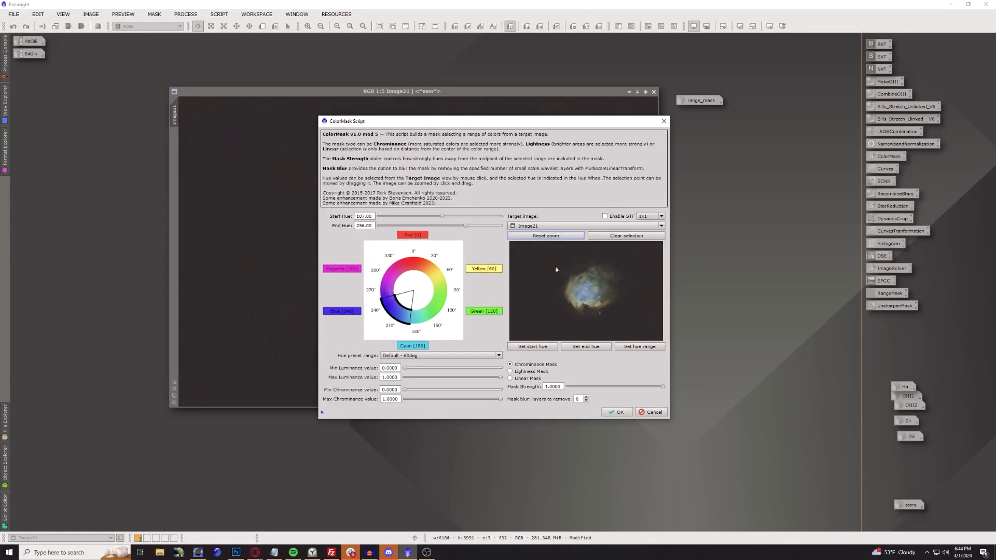
left_click_drag(553, 258, 639, 321)
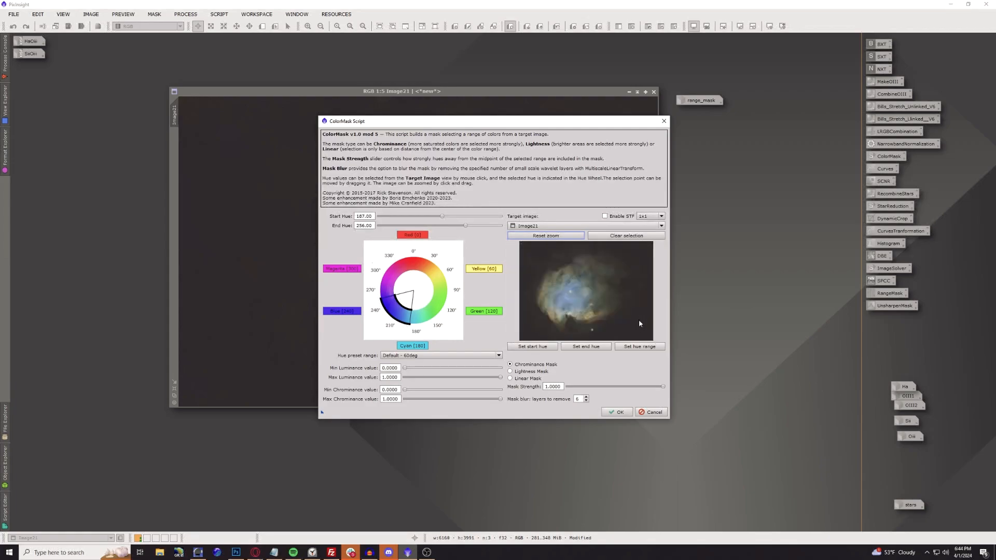
left_click(591, 319)
left_click_drag(590, 316, 593, 318)
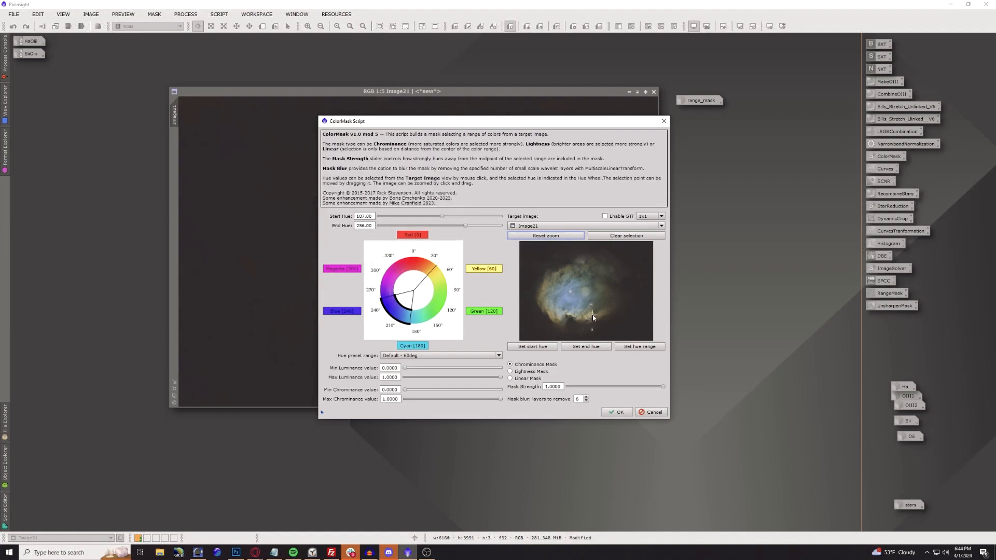
left_click(543, 281)
left_click(546, 287)
left_click(544, 284)
left_click(547, 284)
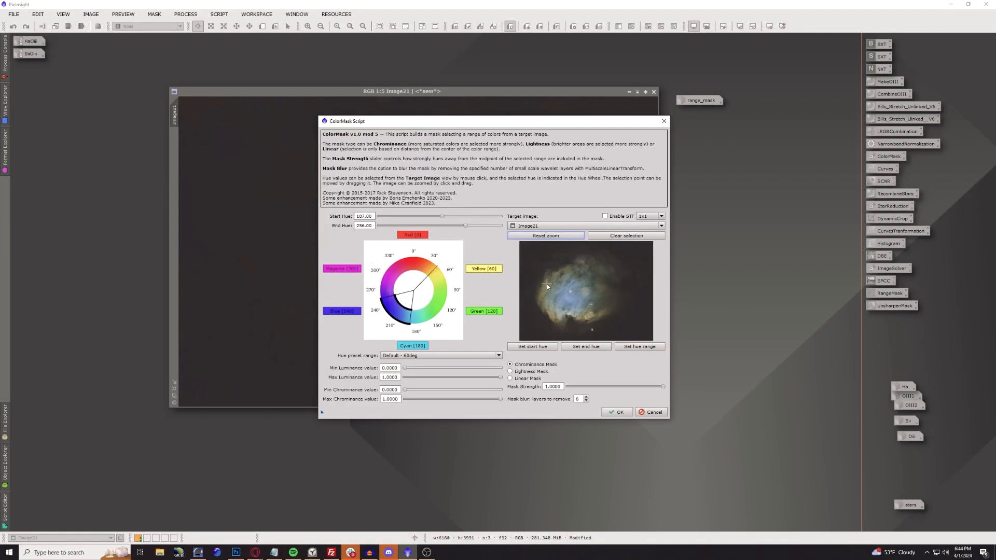
Create a chrominance mask of the golden tones from the yellow range, narrowed to start hue 27 and end hue 58.
left_click(479, 271)
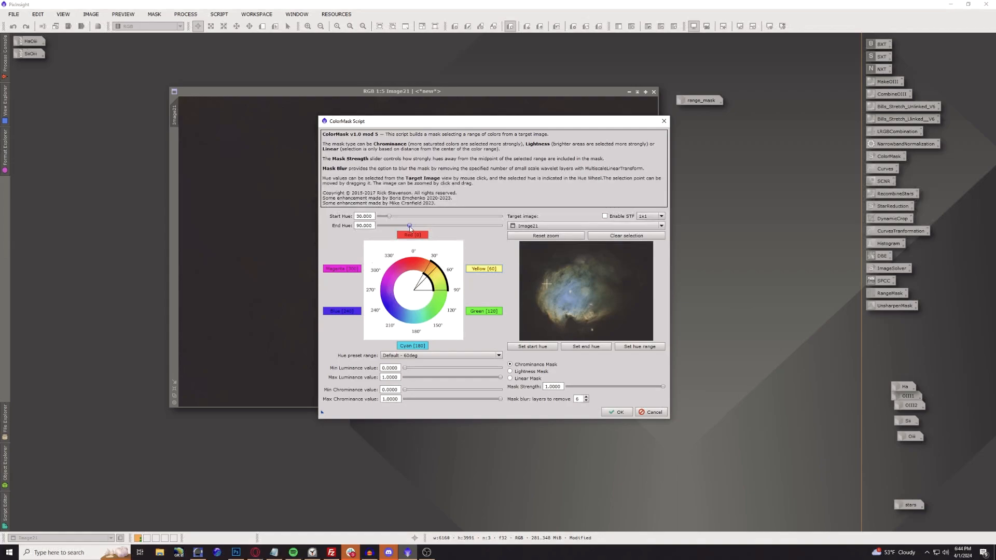
left_click_drag(409, 228, 390, 220)
left_click(390, 220)
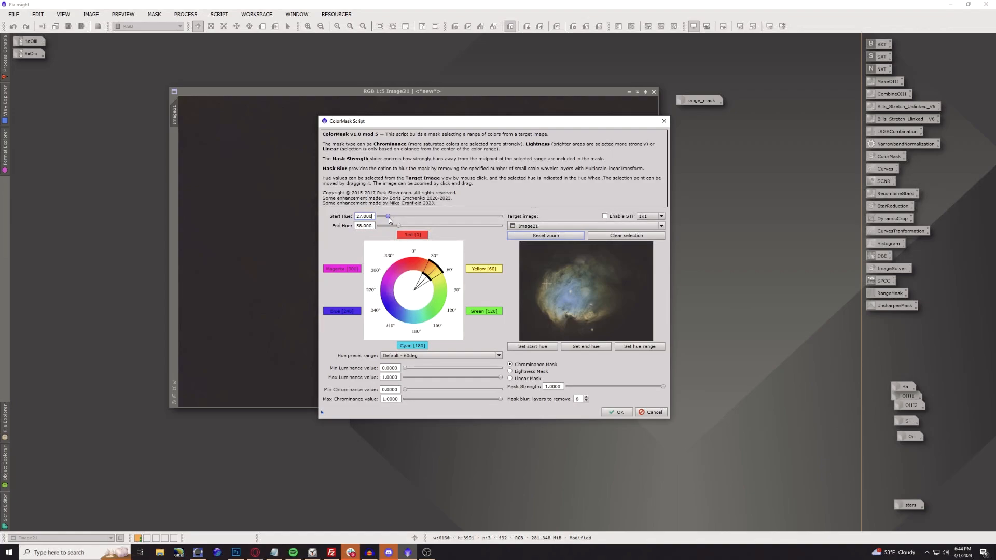
left_click(610, 413)
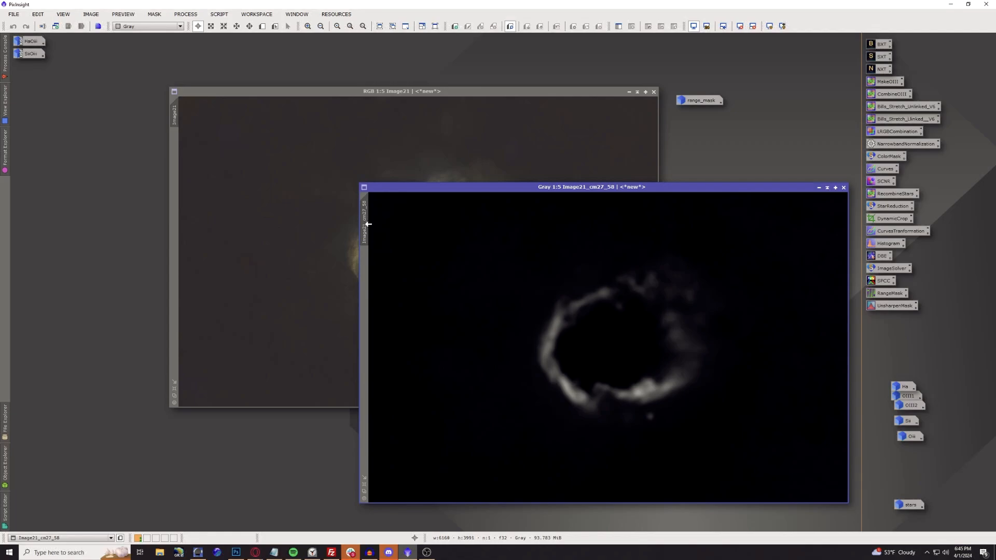
Mask Image21 with the new golden-hue mask and start CurvesTransformation with a real-time preview.
left_click_drag(368, 224, 177, 152)
left_click(267, 95)
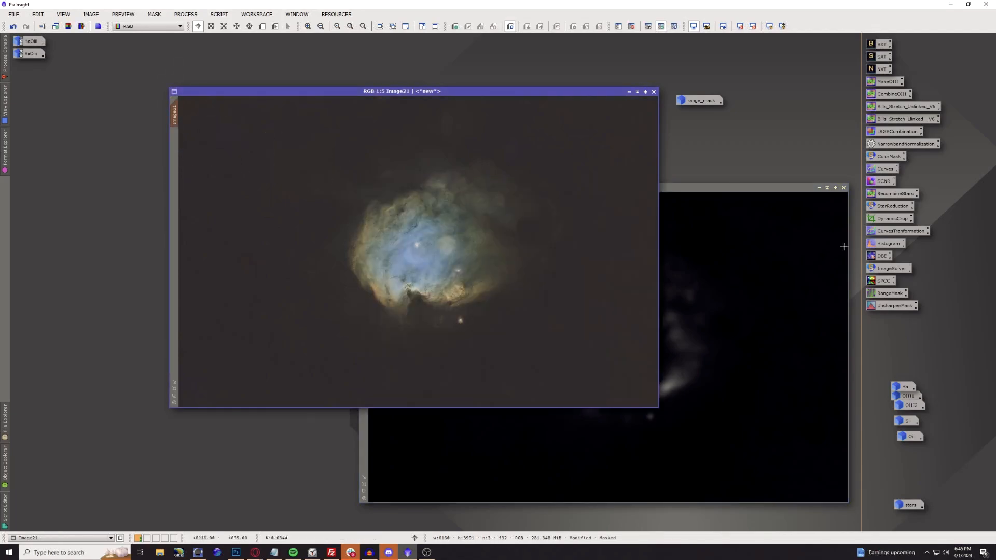
double_click(898, 232)
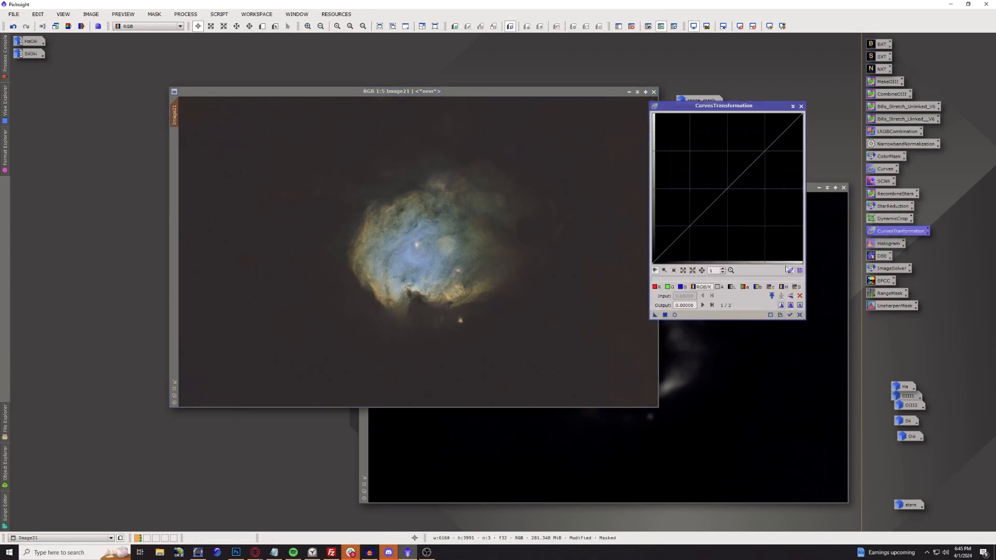
left_click(675, 315)
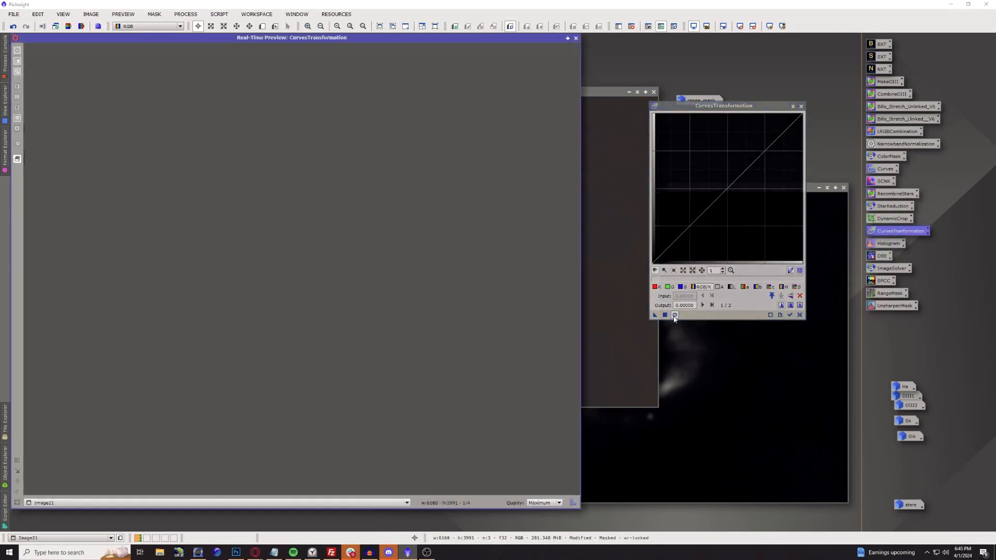
Raise the saturation curve through about input 0.40, output 0.56, apply it to the masked Image21 and reset the curves.
left_click(796, 287)
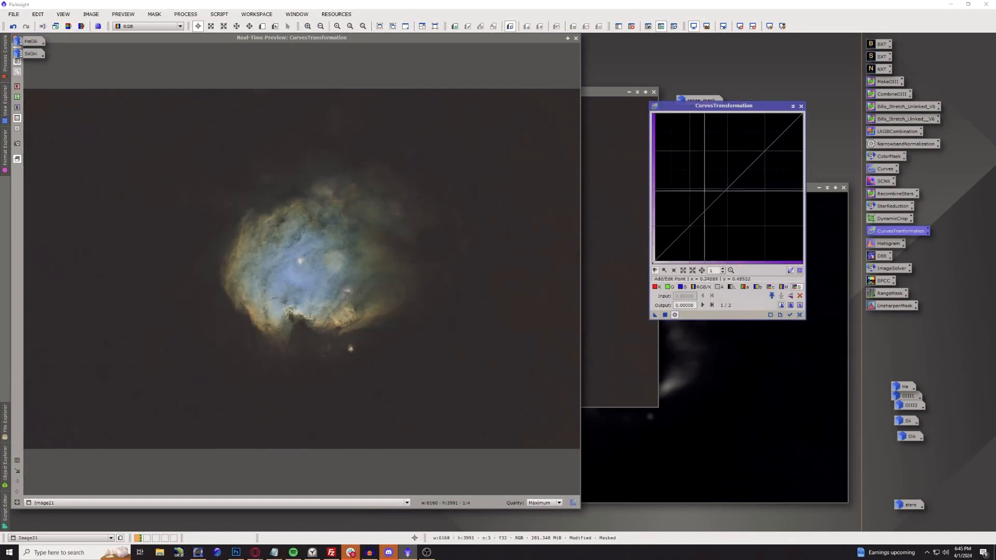
left_click_drag(729, 188, 712, 179)
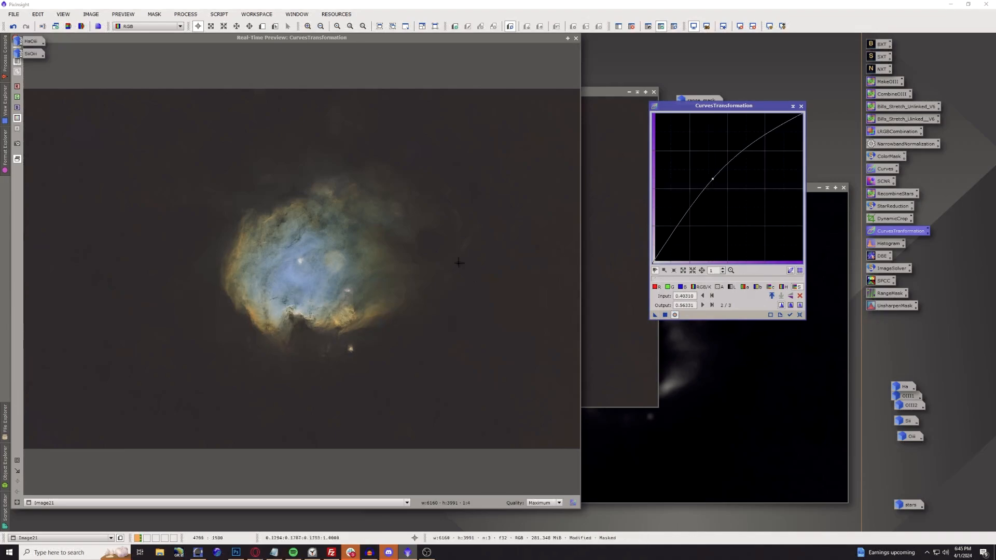
left_click(665, 315)
left_click(799, 315)
Raise the red curve through about input 0.41, output 0.54 and the green curve slightly through about 0.49, 0.51.
left_click(655, 287)
left_click_drag(727, 197, 714, 183)
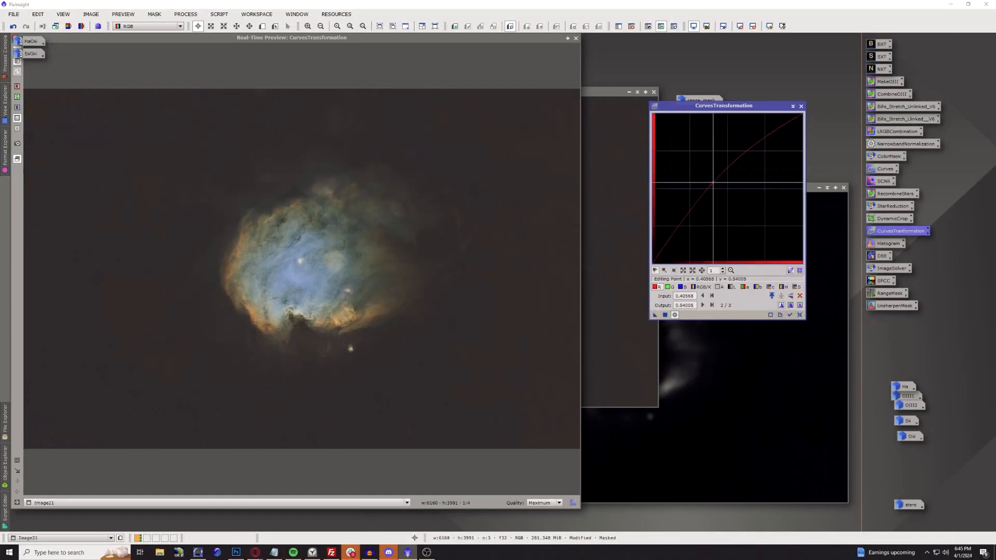
left_click(669, 287)
left_click(731, 187)
left_click_drag(731, 186, 719, 184)
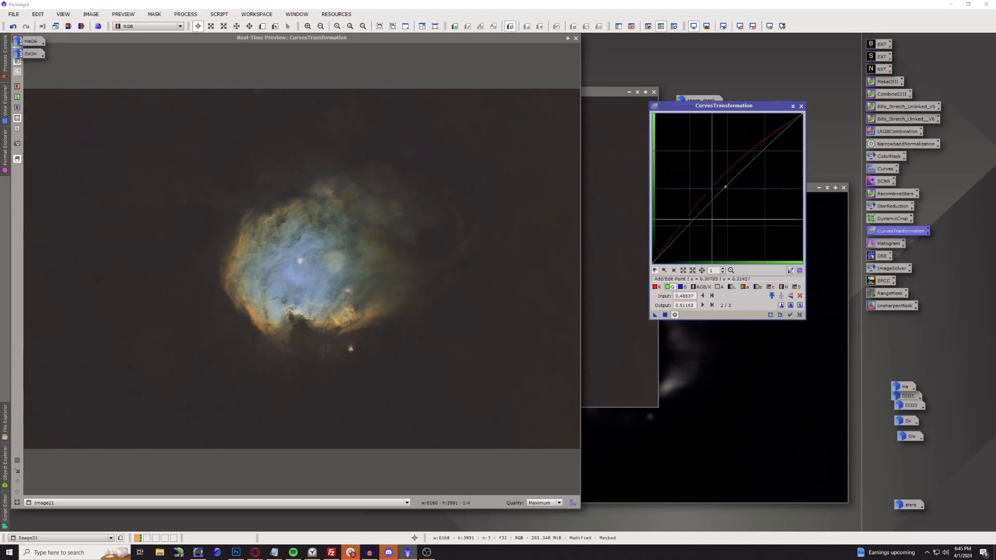
Lower the blue curve through about input 0.54, output 0.47, apply the color curves to Image21 and close the preview and CurvesTransformation.
left_click(681, 287)
mouse_move(735, 192)
left_mouse_down()
mouse_move(726, 186)
mouse_move(734, 193)
left_mouse_up()
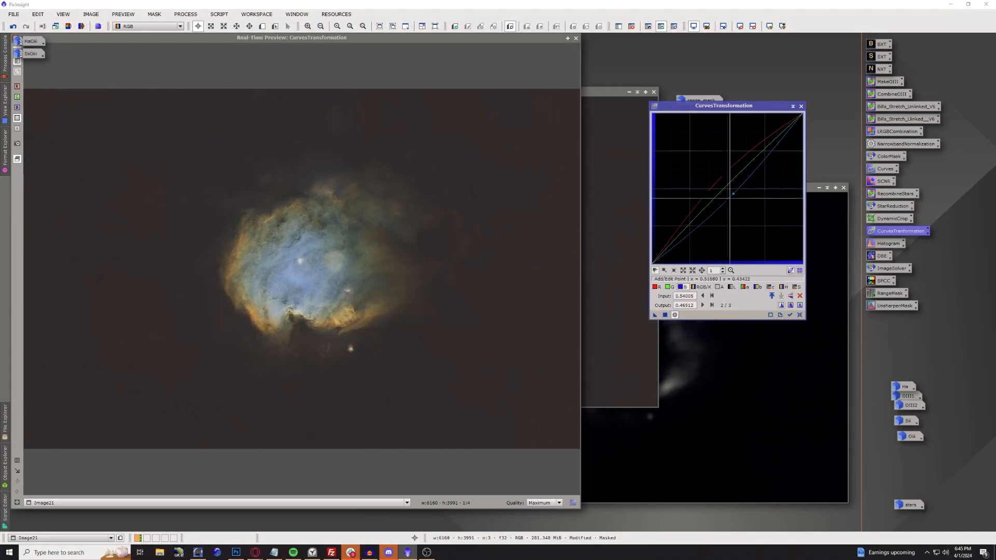
left_click(666, 315)
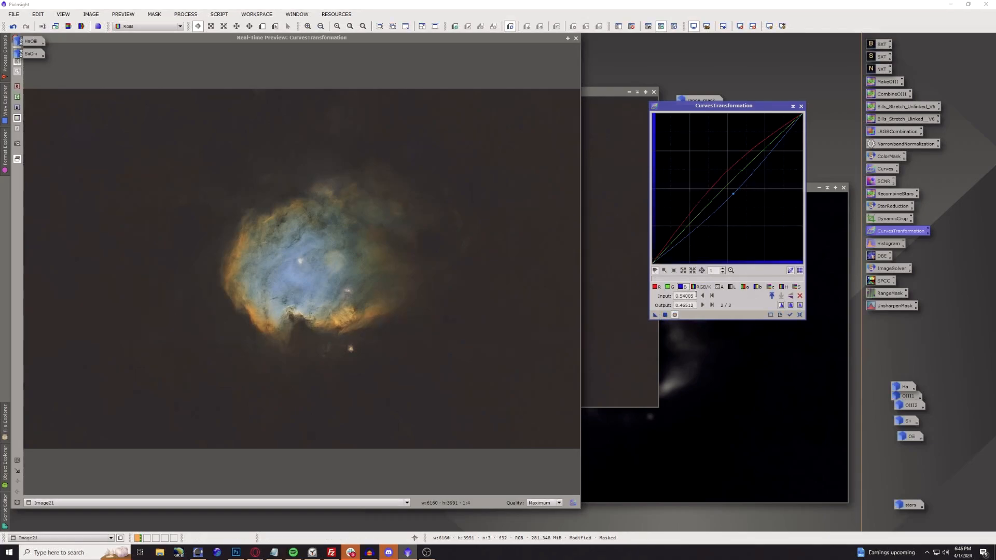
left_click(666, 314)
left_click(574, 38)
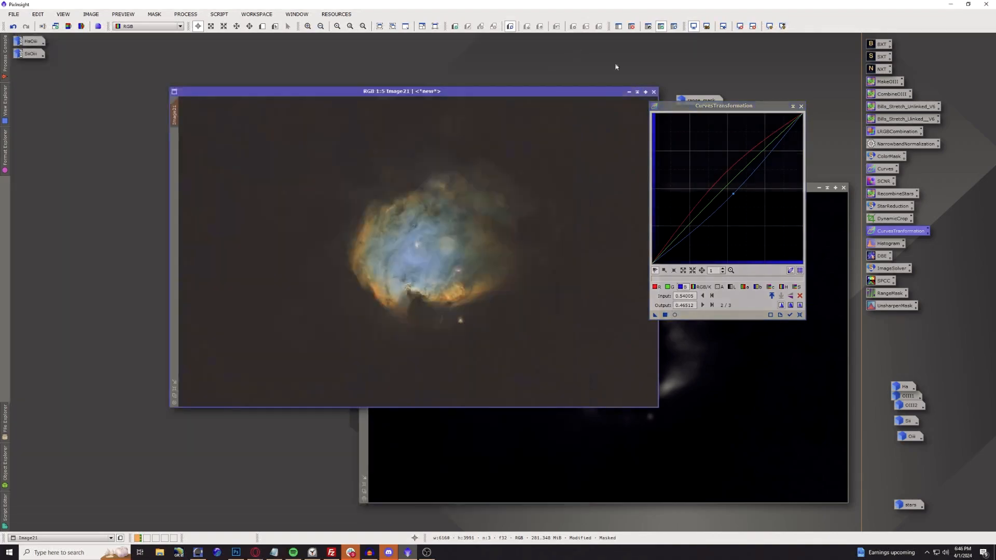
left_click(799, 315)
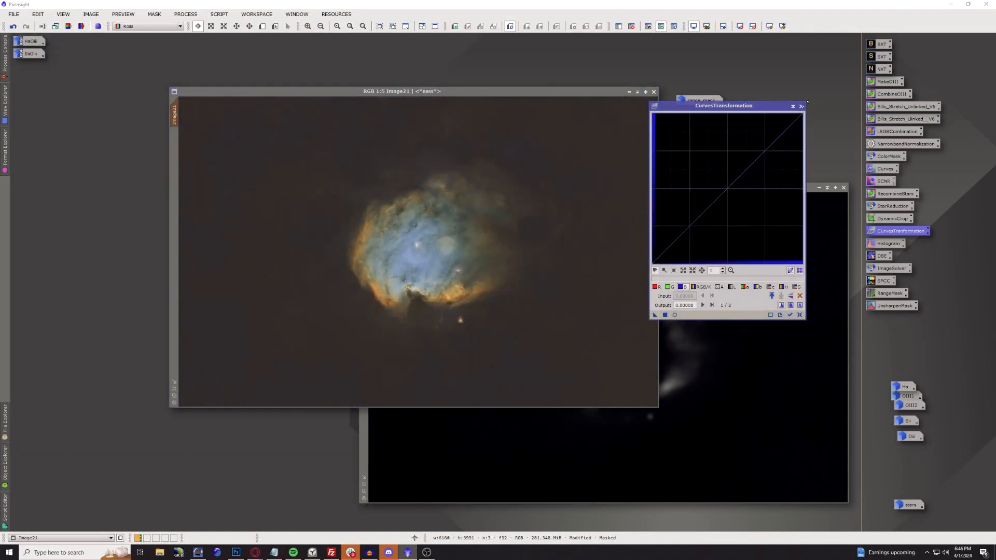
left_click(801, 106)
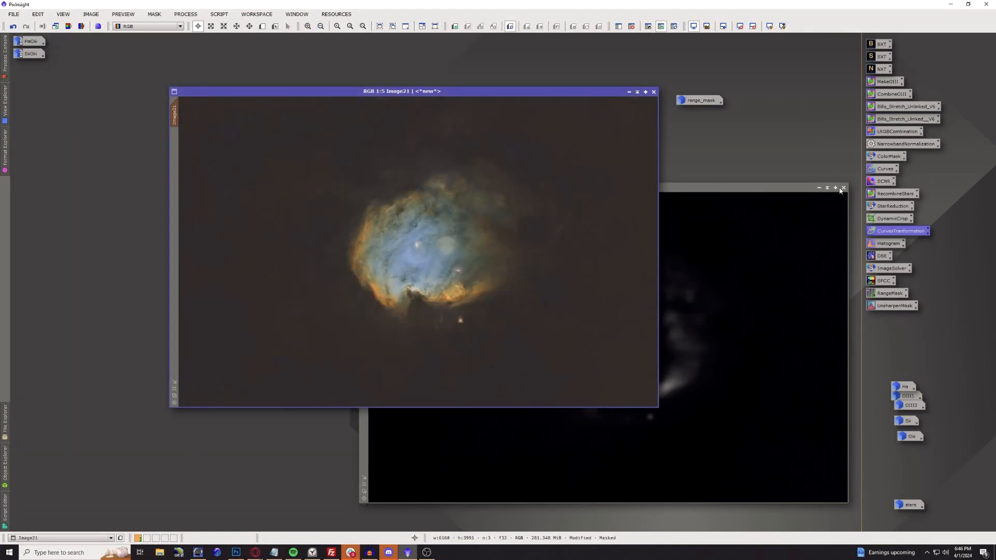
Inspect the recolored golden rim and close the Image21_cm27_58 mask image, breaking its mask reference to Image21.
scroll(478, 289, "up", 2)
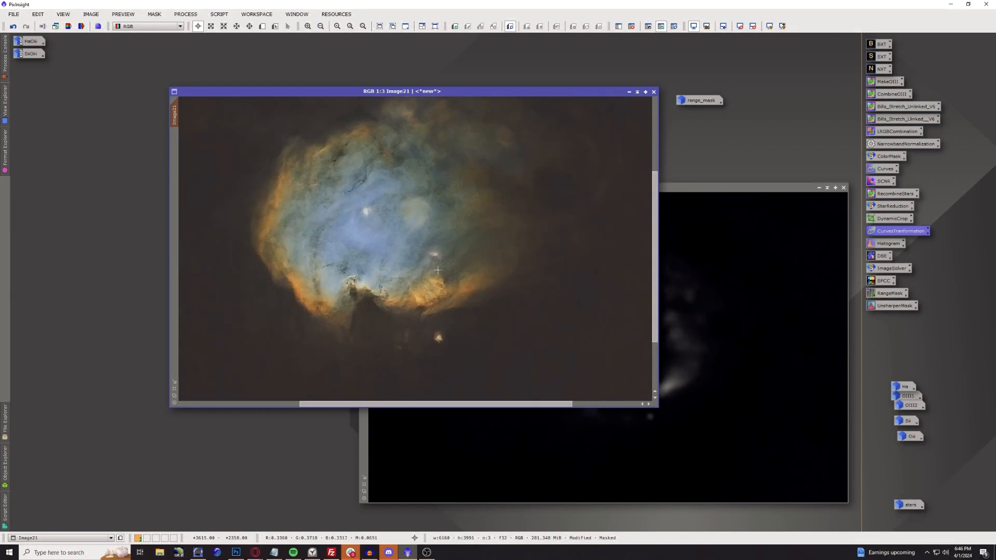
scroll(572, 276, "down", 2)
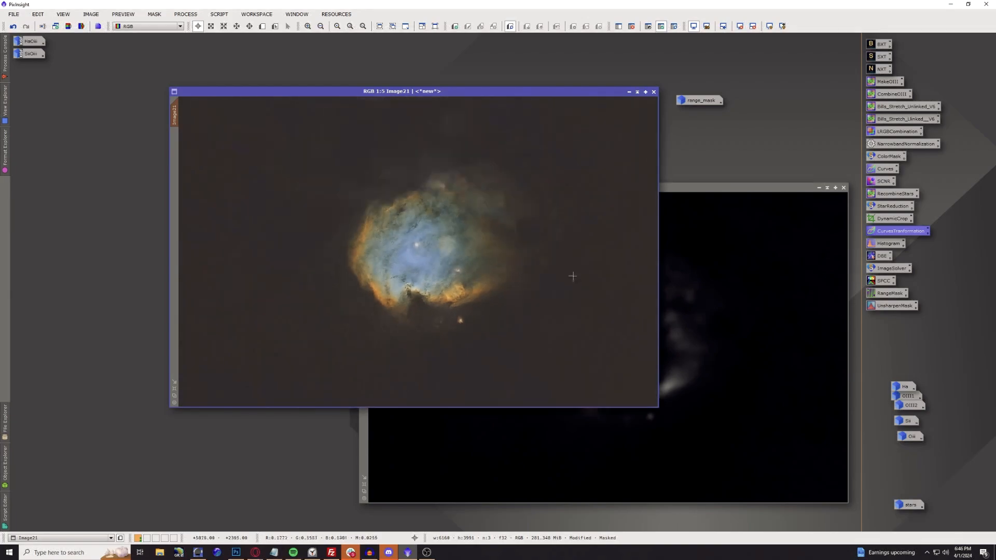
left_click(711, 185)
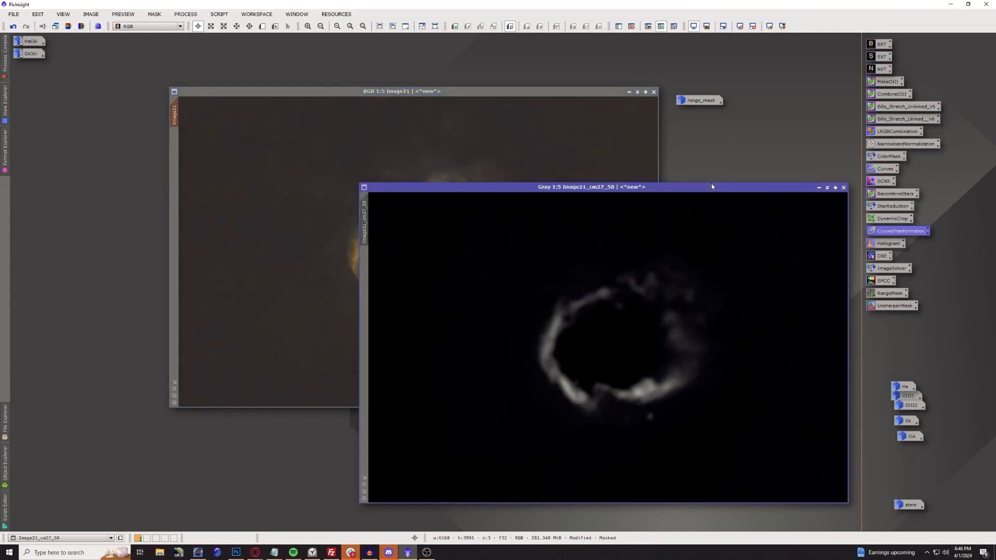
left_click(844, 188)
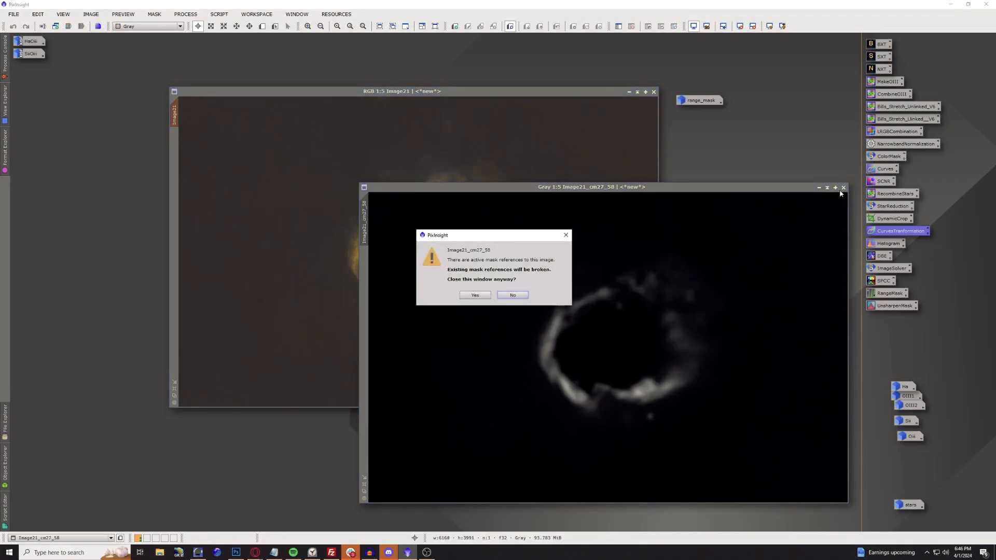
left_click(487, 296)
scroll(421, 254, "up", 1)
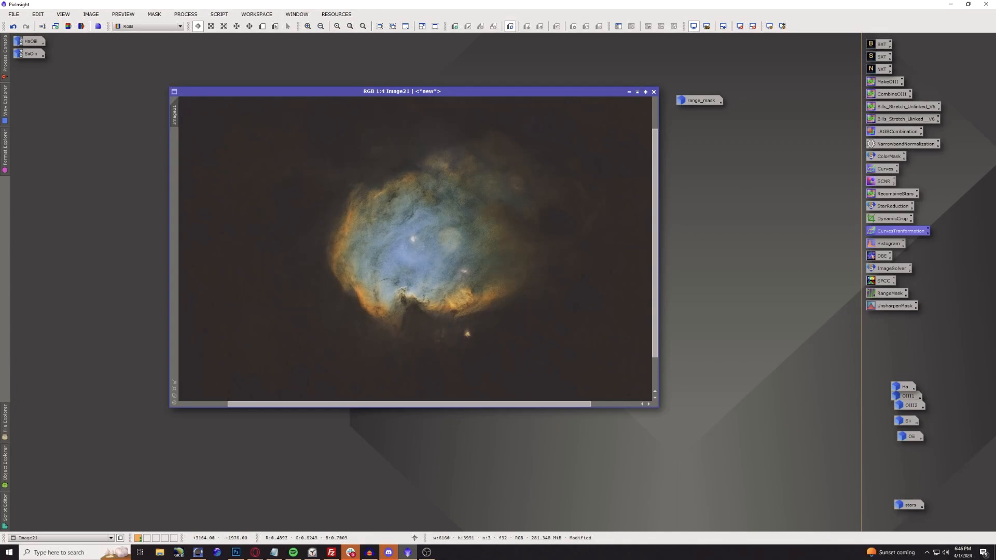
Start ColorMask_mod again on Image21, enlarge the nebula in its preview and sample the hues of the blue core.
left_click(221, 15)
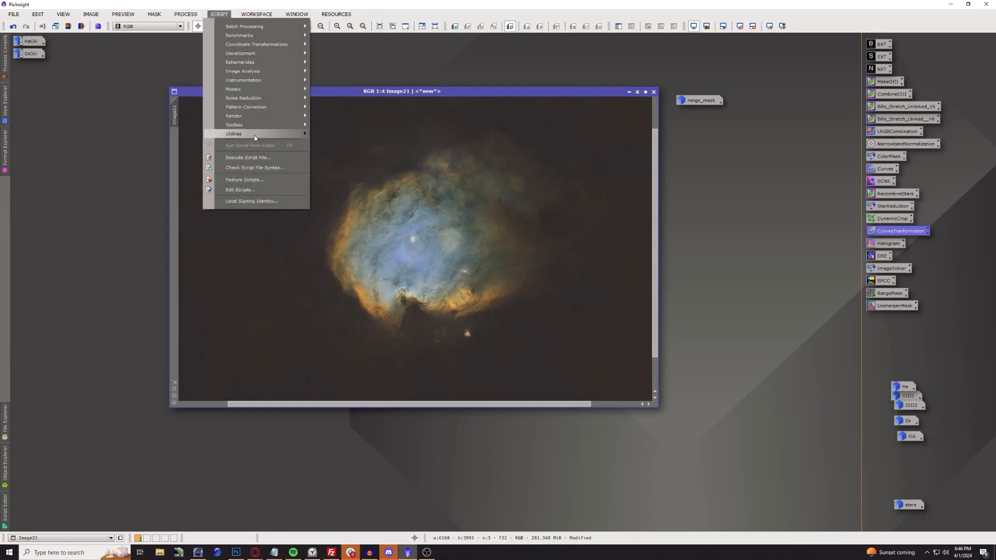
mouse_move(254, 135)
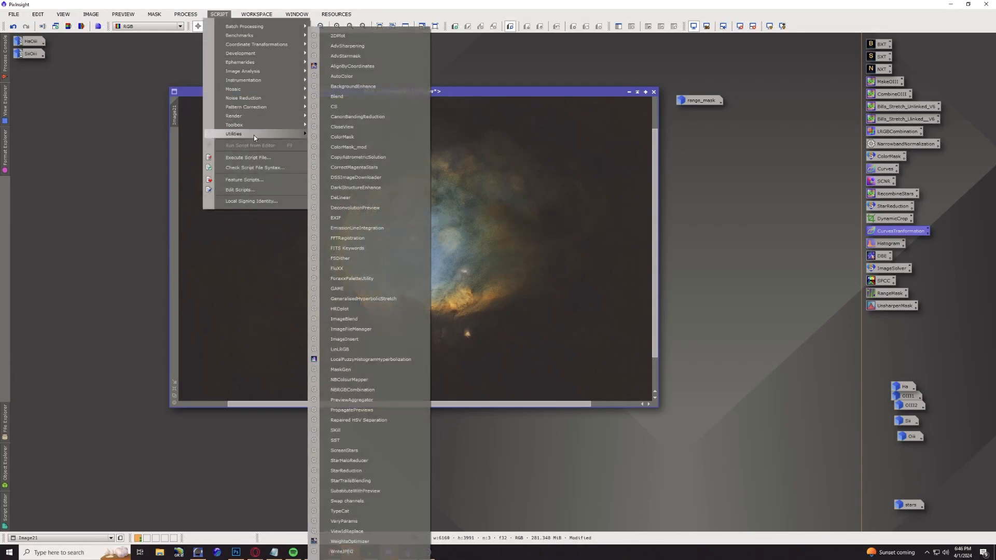
left_click(344, 150)
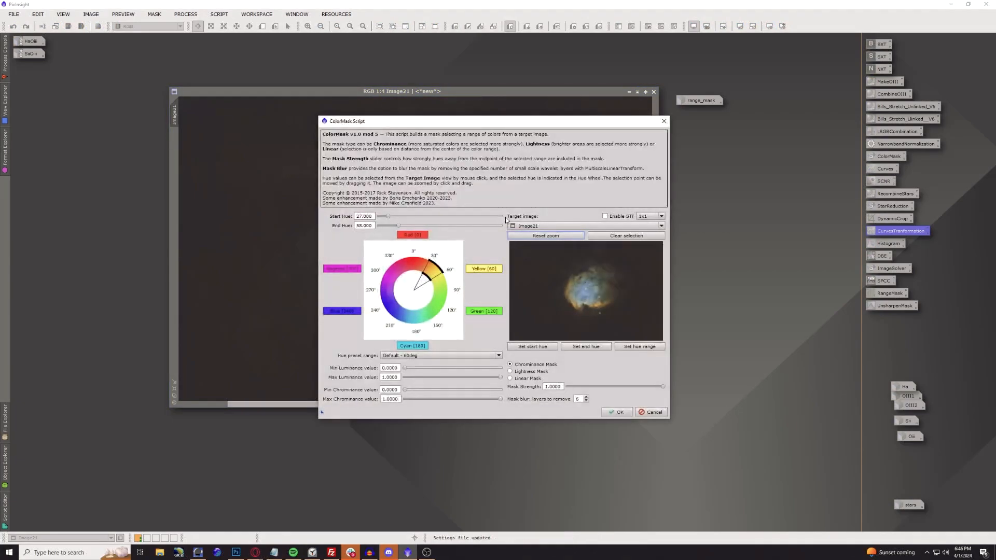
left_click_drag(581, 294, 623, 313)
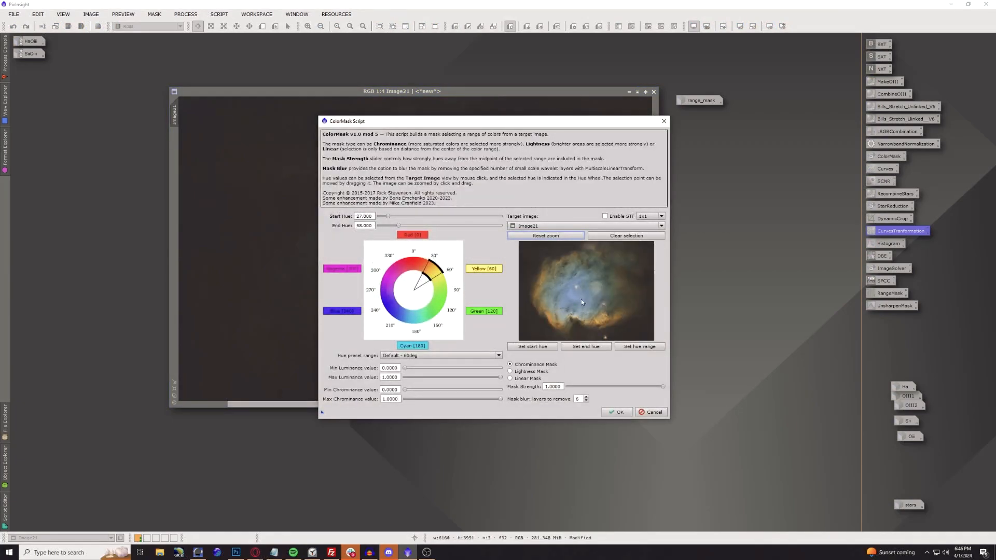
left_click(570, 296)
left_click(579, 280)
left_click_drag(580, 277, 557, 288)
Set the ColorMask hue range to 177 to 222 around the blue core and generate the mask.
left_click(355, 314)
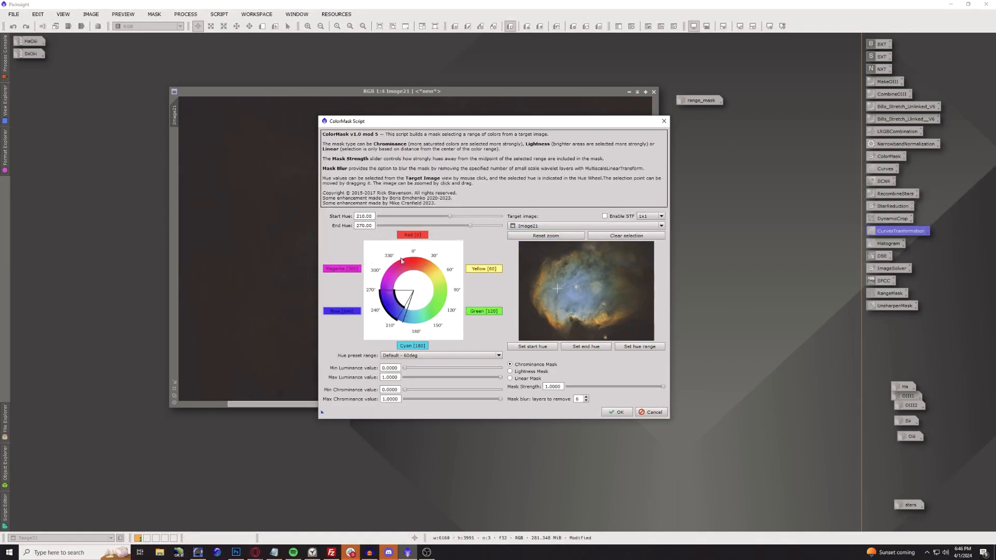
mouse_move(451, 218)
left_mouse_down()
mouse_move(439, 217)
mouse_move(454, 230)
left_mouse_up()
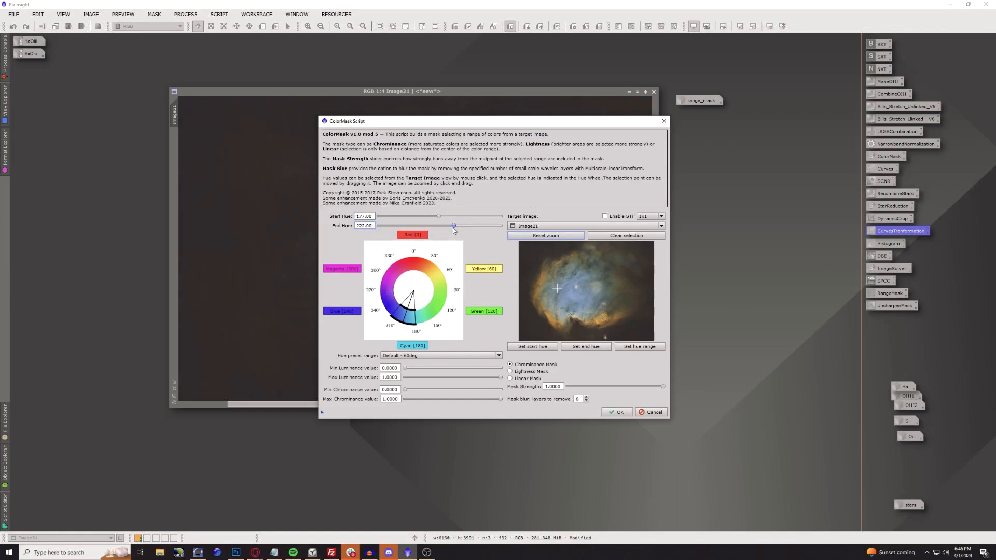
left_click(618, 413)
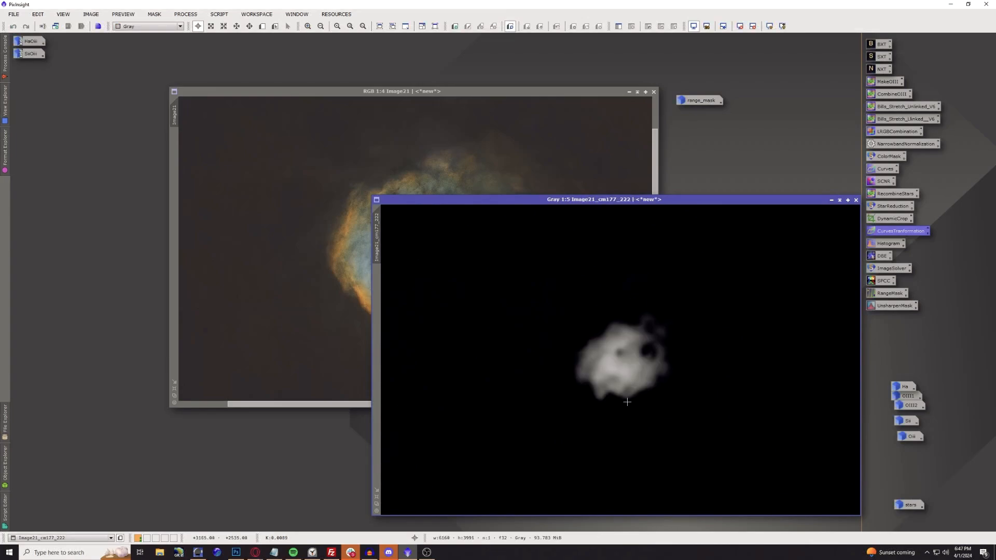
Apply the Image21_cm177_222 mask to Image21, then iconize the mask window and park it beside the image.
left_click_drag(378, 231, 177, 157)
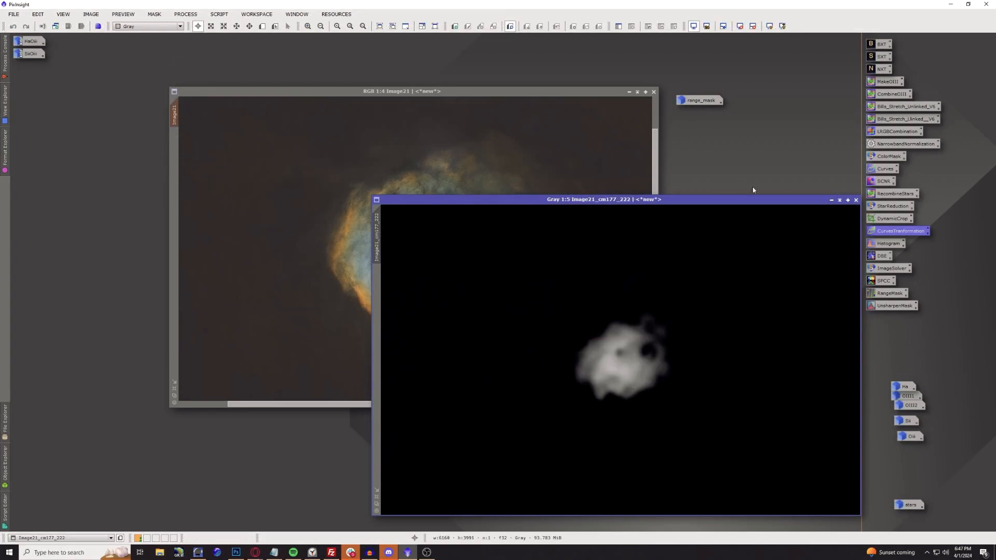
left_click(830, 201)
left_click_drag(659, 361, 718, 147)
Open CurvesTransformation with a real-time preview of Image21 and raise the saturation curve through about input 0.39, output 0.58.
double_click(891, 231)
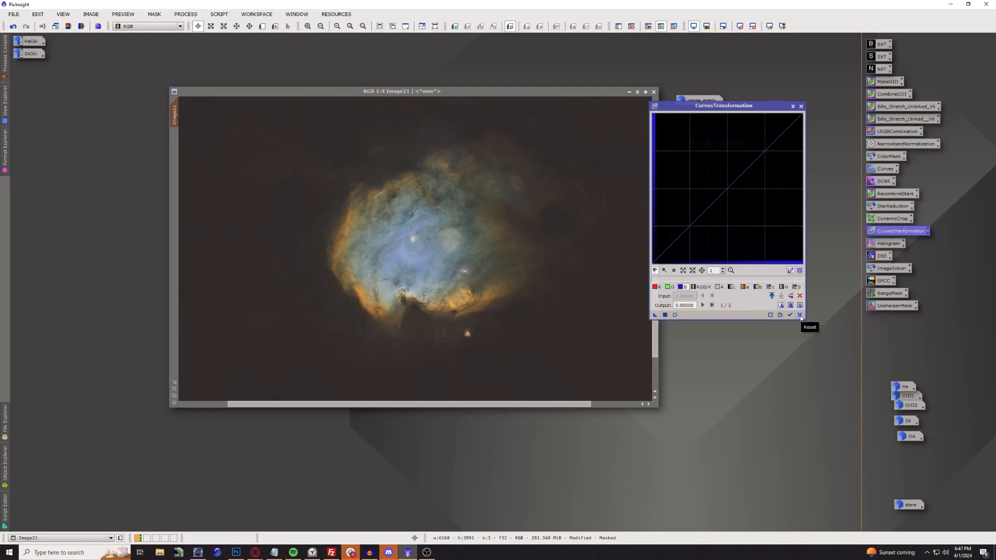
left_click(675, 315)
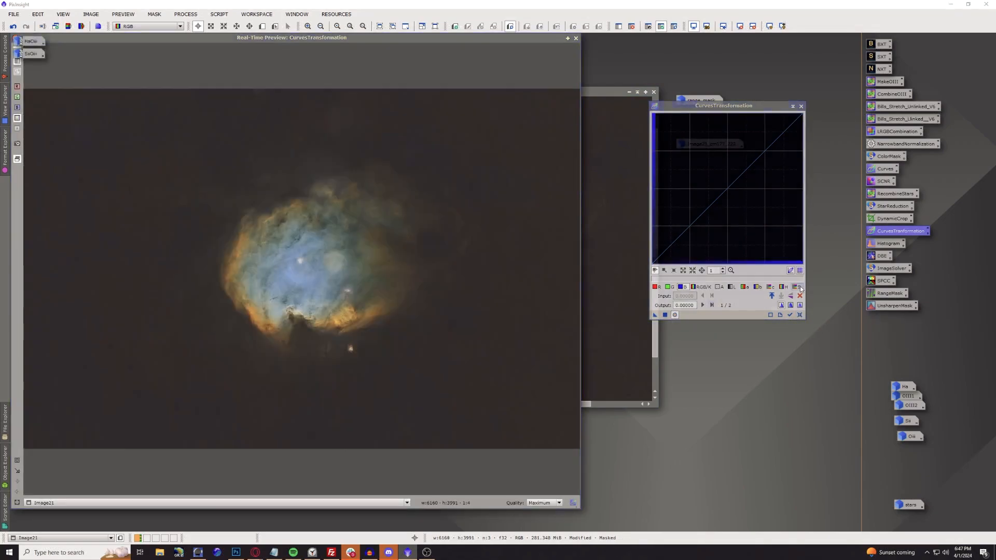
left_click(727, 190)
left_click_drag(727, 190, 710, 176)
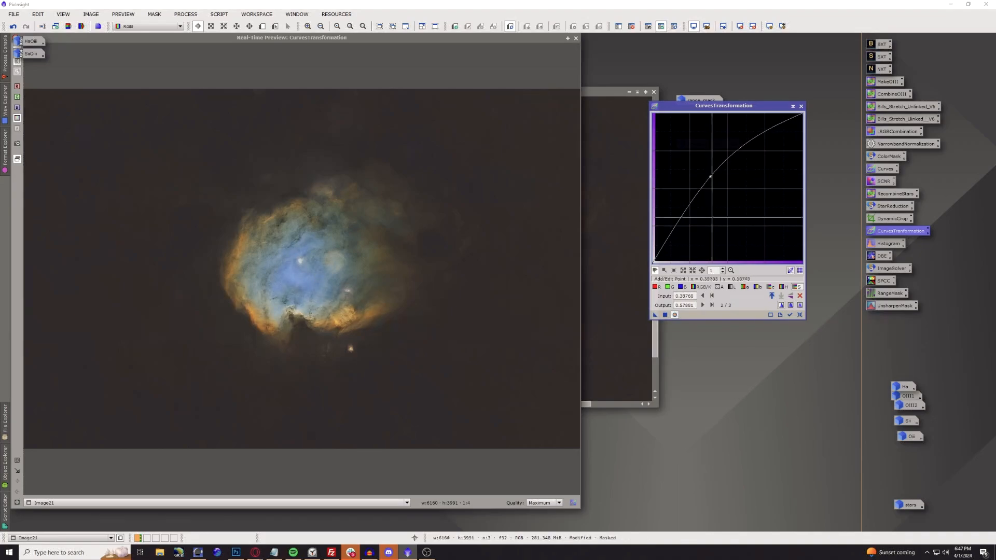
Raise the blue curve slightly in the midtones and the green curve through about input 0.46, output 0.53.
left_click(680, 287)
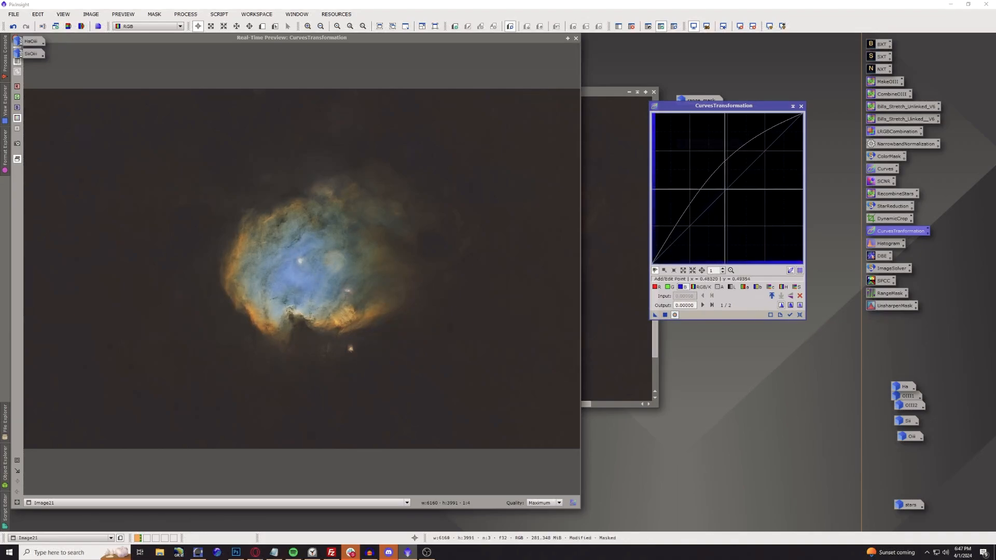
left_click(717, 198)
mouse_move(717, 198)
left_mouse_down()
mouse_move(716, 182)
mouse_move(736, 195)
mouse_move(721, 183)
left_mouse_up()
left_click(668, 287)
left_click(725, 190)
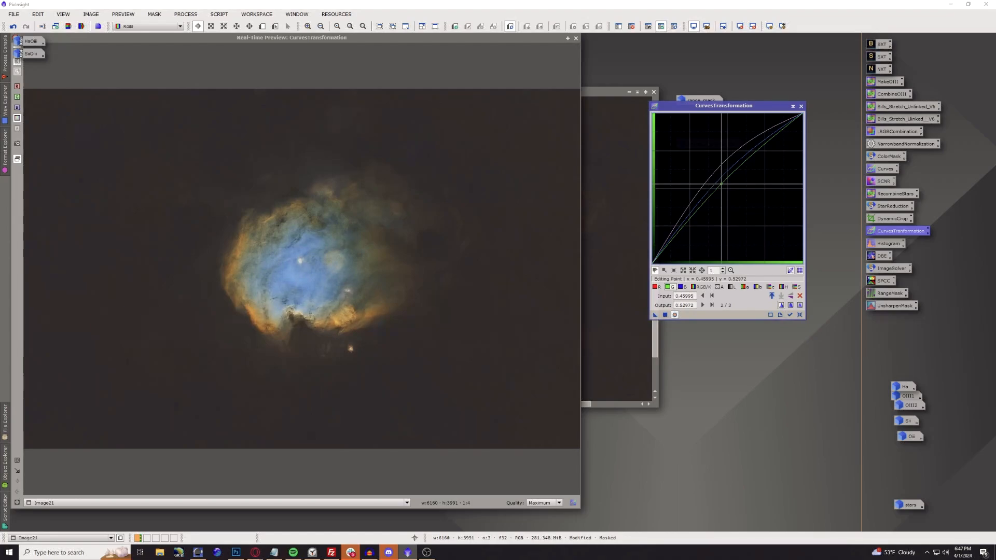
Lower the red curve through about input 0.51, output 0.49, apply the curves to Image21, reset them and close the preview.
left_click(655, 286)
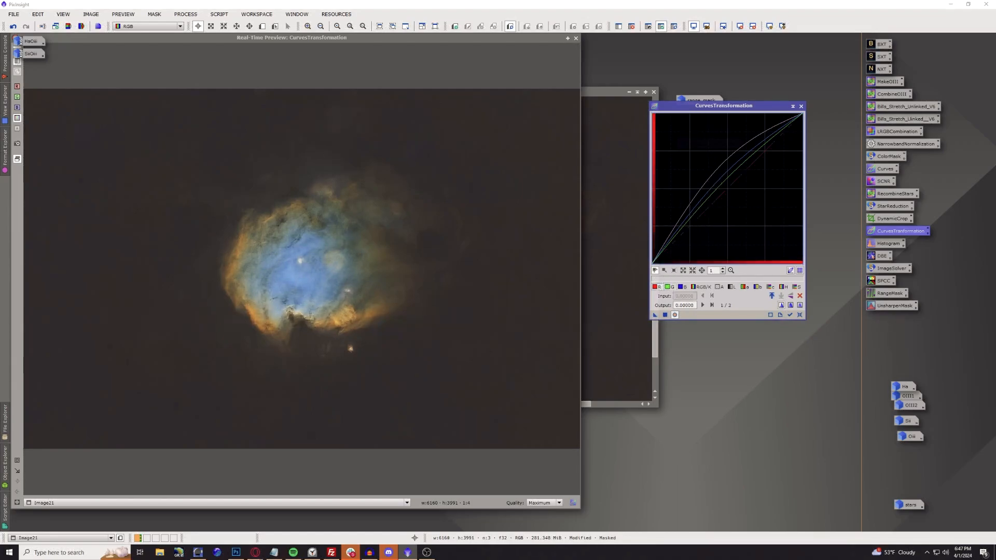
left_click_drag(728, 188, 729, 190)
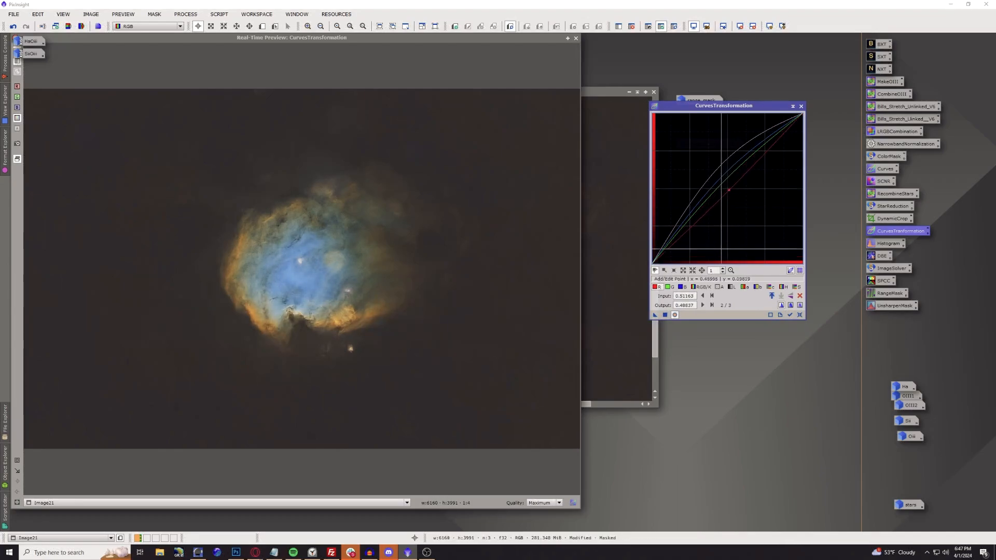
left_click(666, 314)
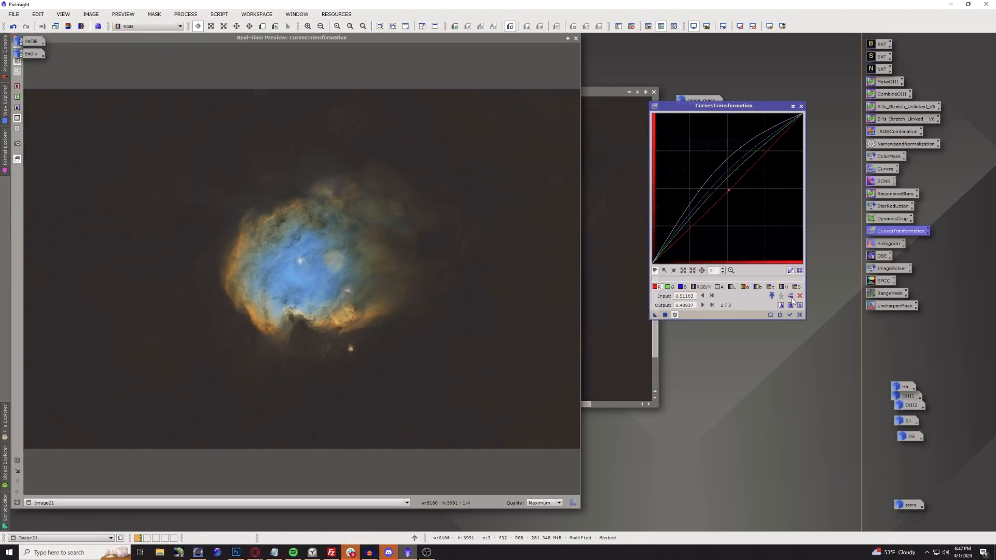
left_click(799, 315)
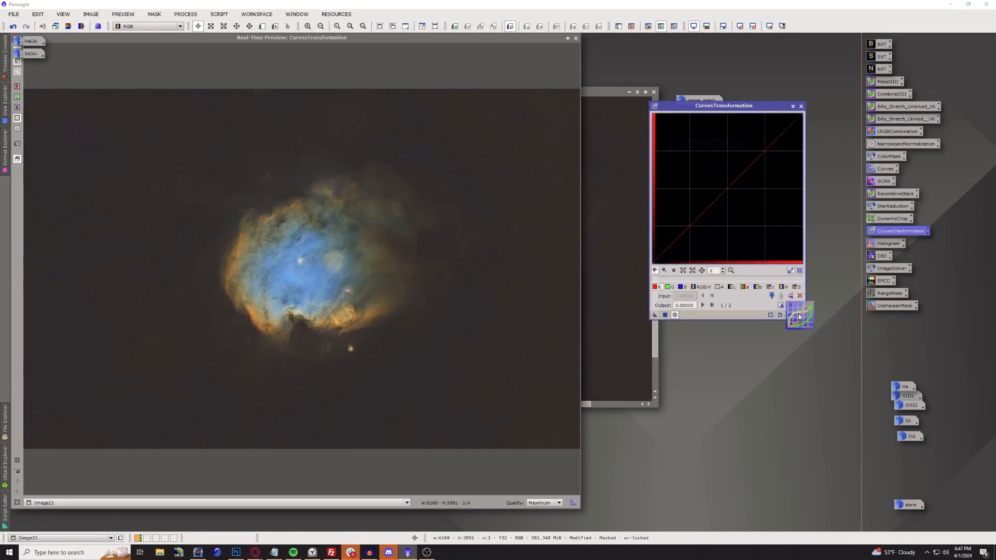
left_click(575, 39)
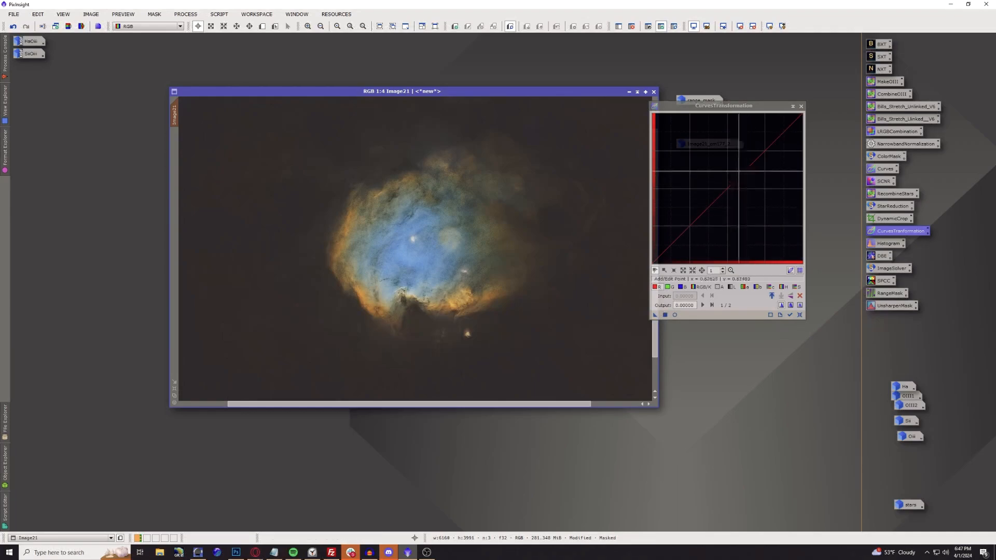
Remove the color mask from Image21, restore the range_mask window and apply range_mask to Image21 instead.
left_click_drag(720, 114, 752, 185)
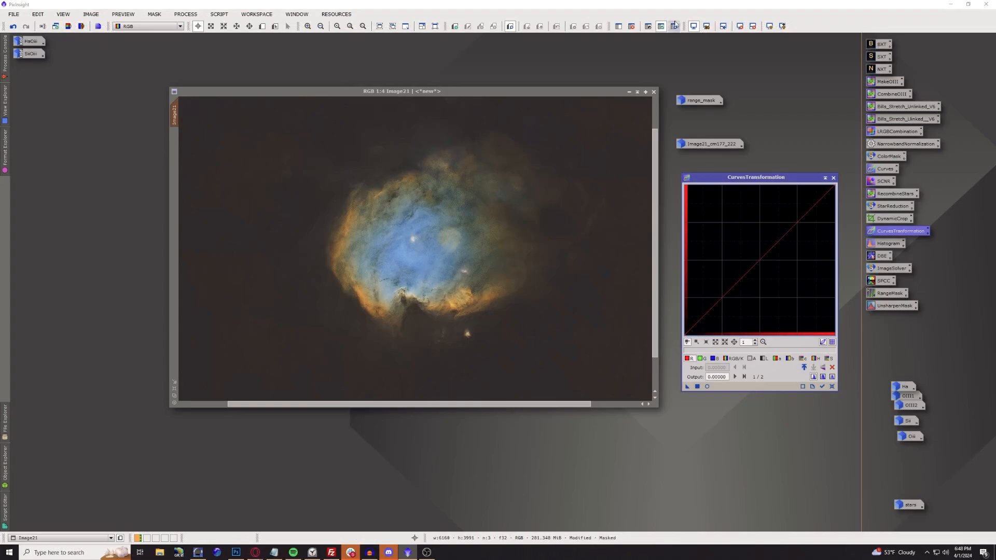
left_click(630, 26)
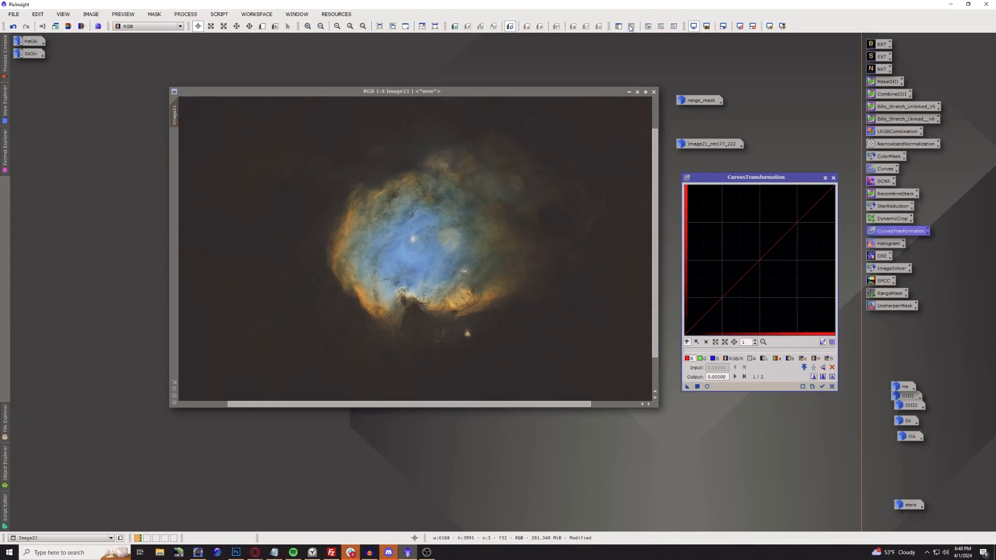
double_click(709, 99)
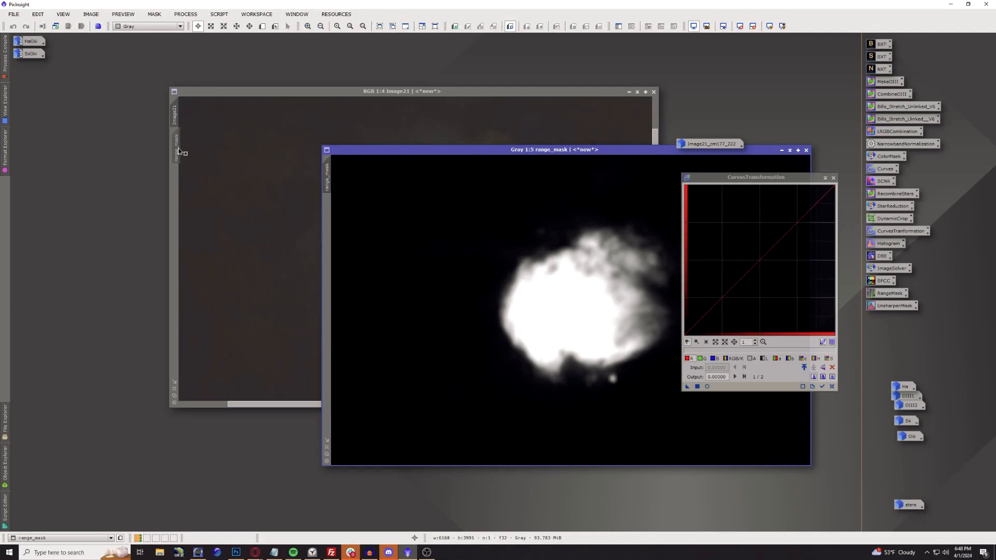
left_click(266, 92)
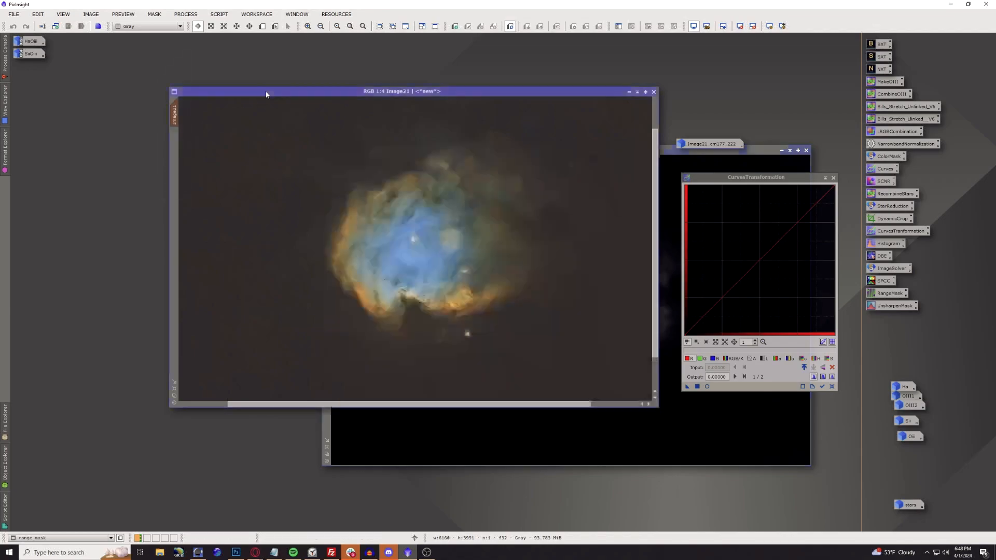
Preview Image21 and shape a gentle RGB/K contrast curve through about 0.26, 0.27 and 0.66, 0.71.
left_click(707, 386)
left_click(736, 361)
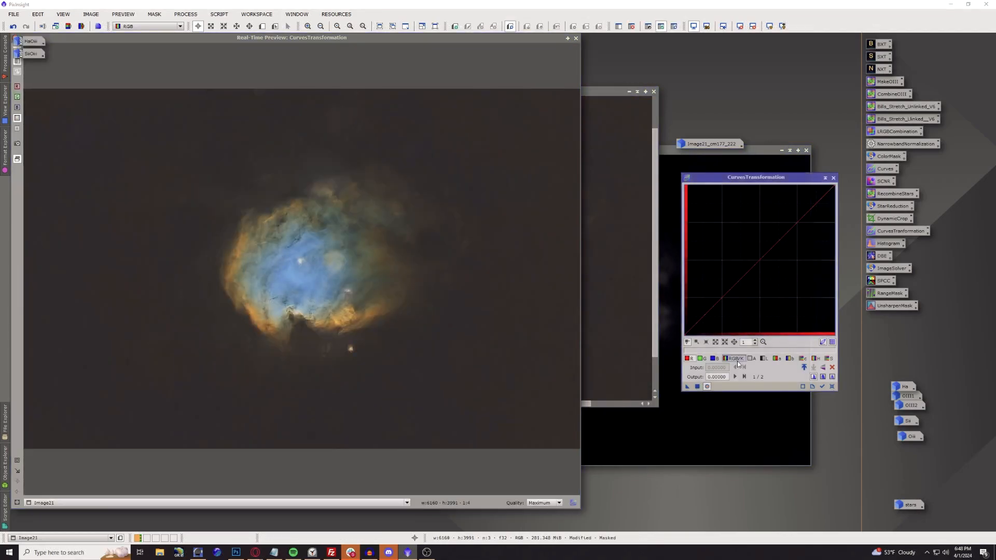
left_click_drag(780, 238, 778, 225)
left_click_drag(726, 287, 724, 293)
left_click_drag(778, 225, 783, 227)
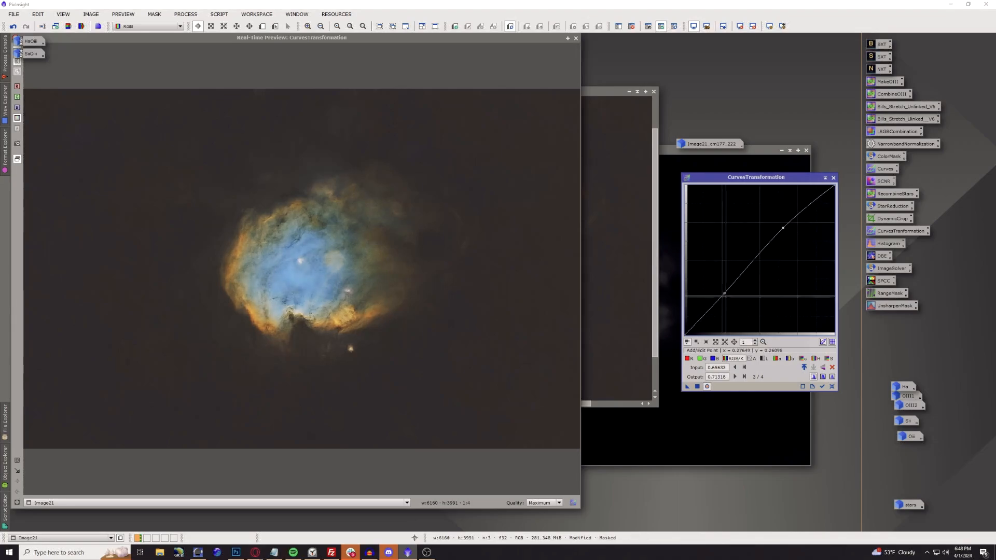
left_click_drag(724, 293, 724, 295)
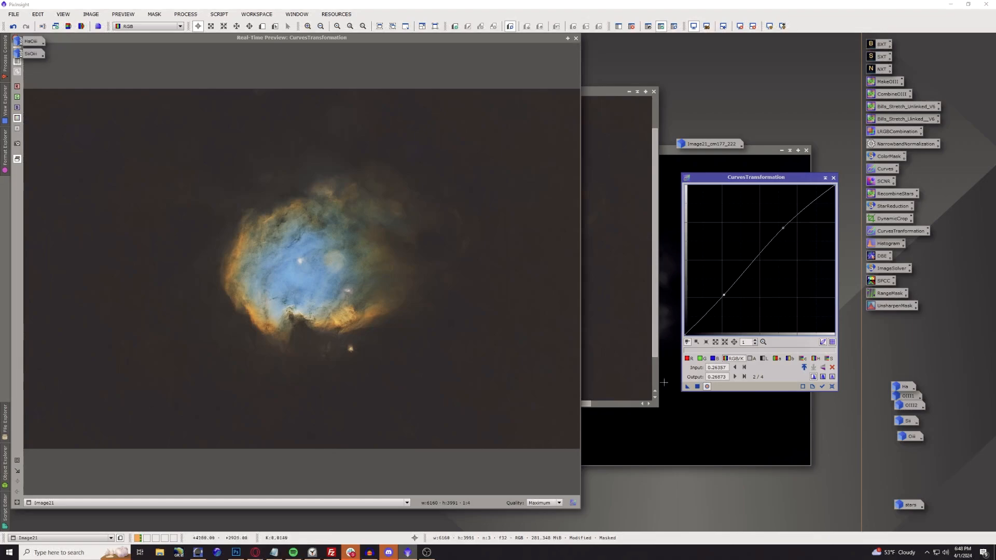
Apply the RGB/K contrast curve to Image21, reset CurvesTransformation and close the real-time preview.
left_click(697, 387)
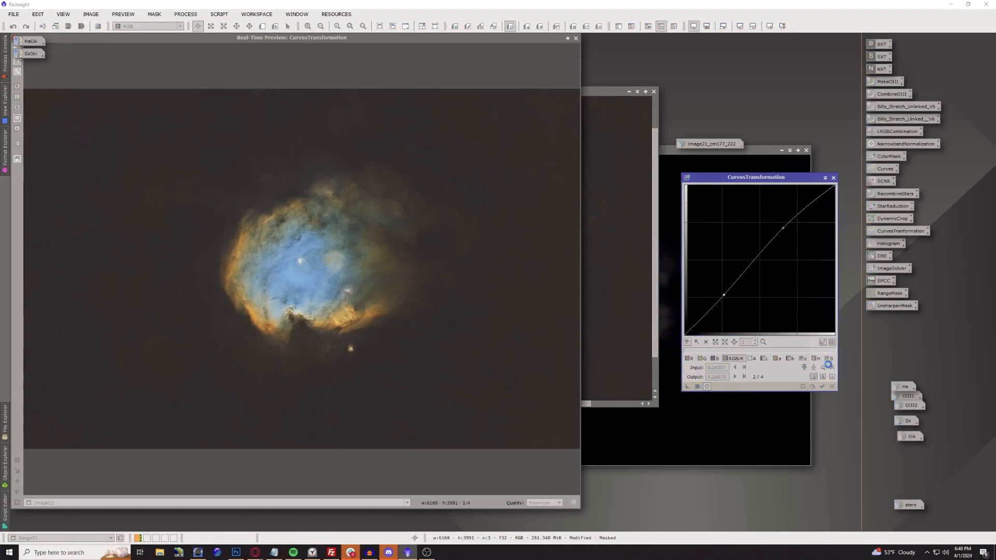
left_click(832, 387)
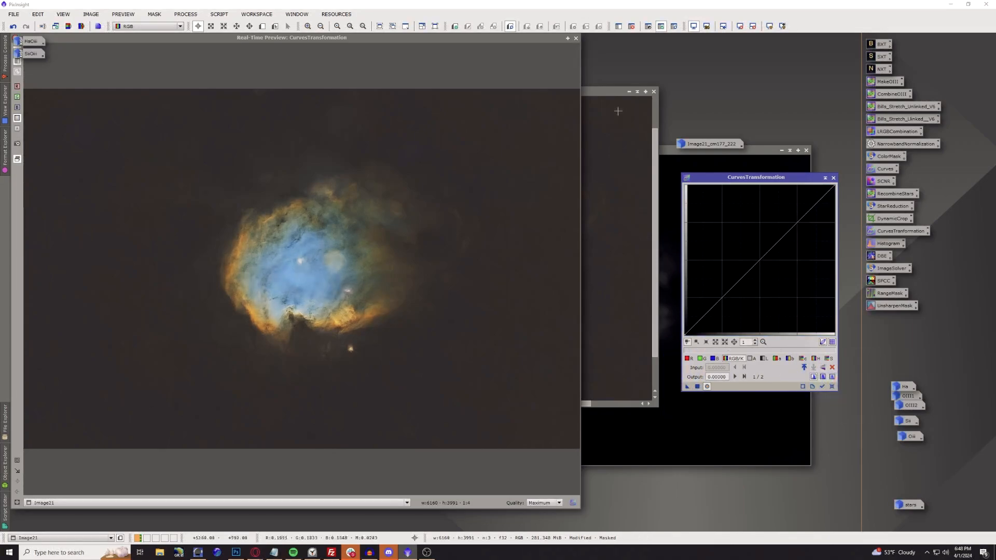
left_click(575, 40)
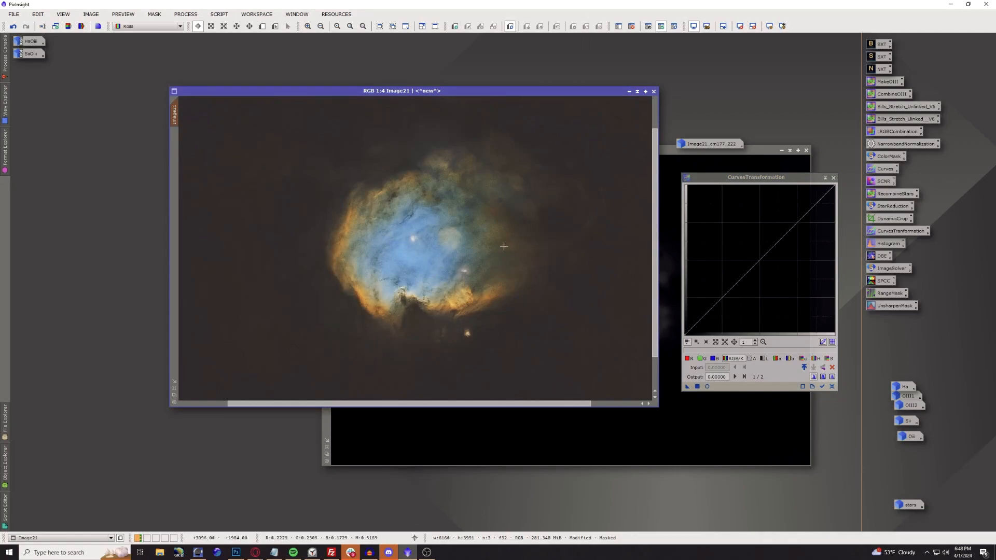
Check the whole Image21 and close the range_mask window, breaking its mask reference.
scroll(503, 246, "down", 2)
scroll(504, 247, "up", 1)
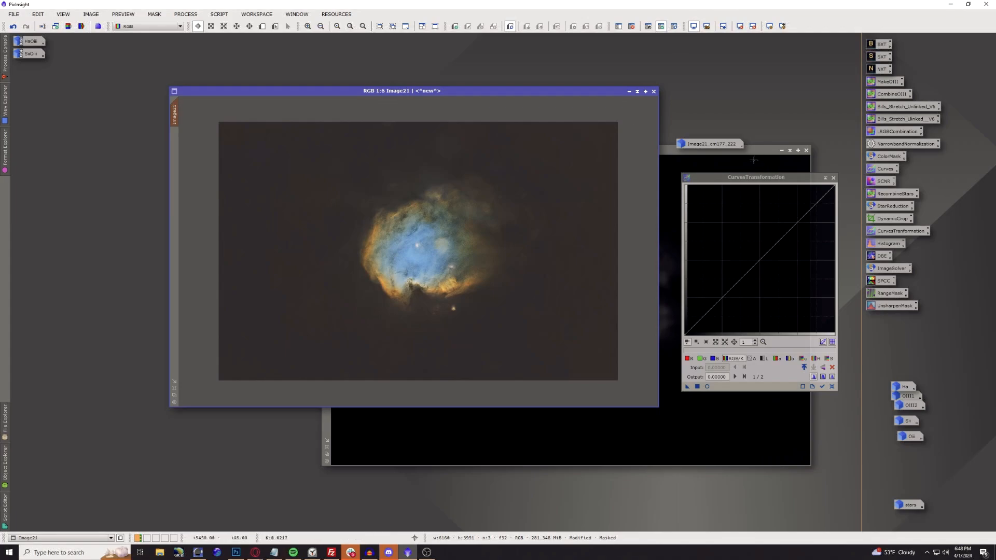
left_click(805, 154)
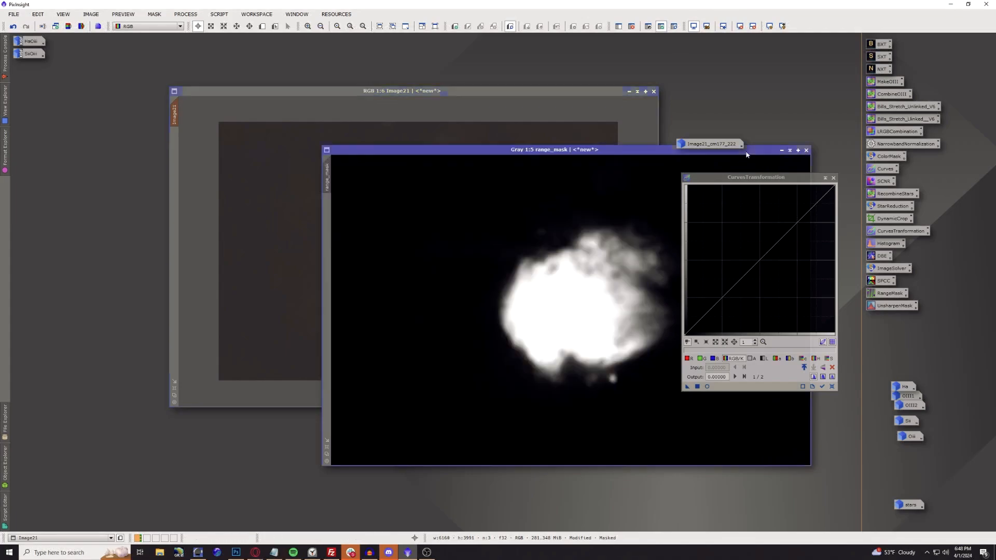
left_click(805, 151)
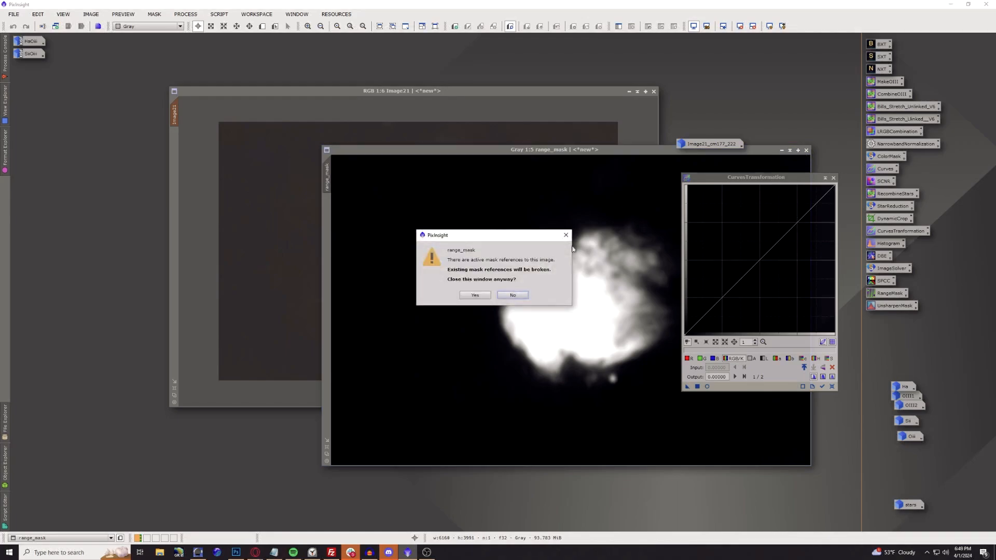
left_click(484, 293)
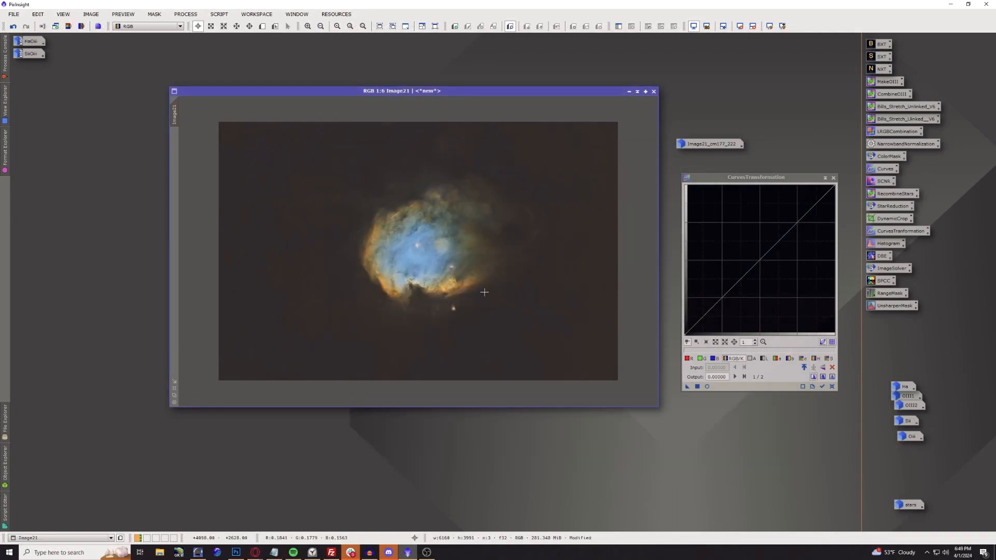
Restore the stars image, place it over Image21 and inspect the star colors up close.
double_click(909, 505)
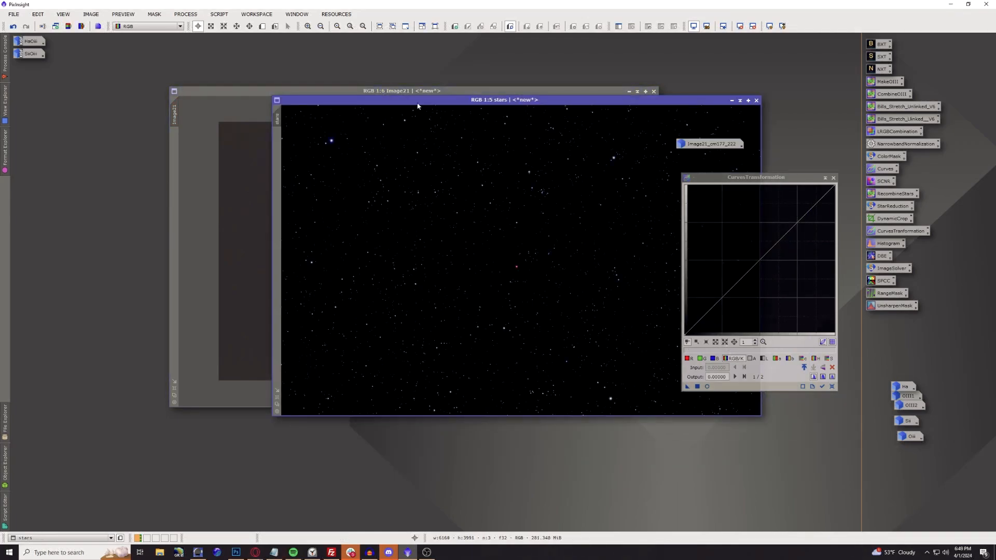
left_click_drag(415, 101, 328, 95)
scroll(372, 183, "up", 4)
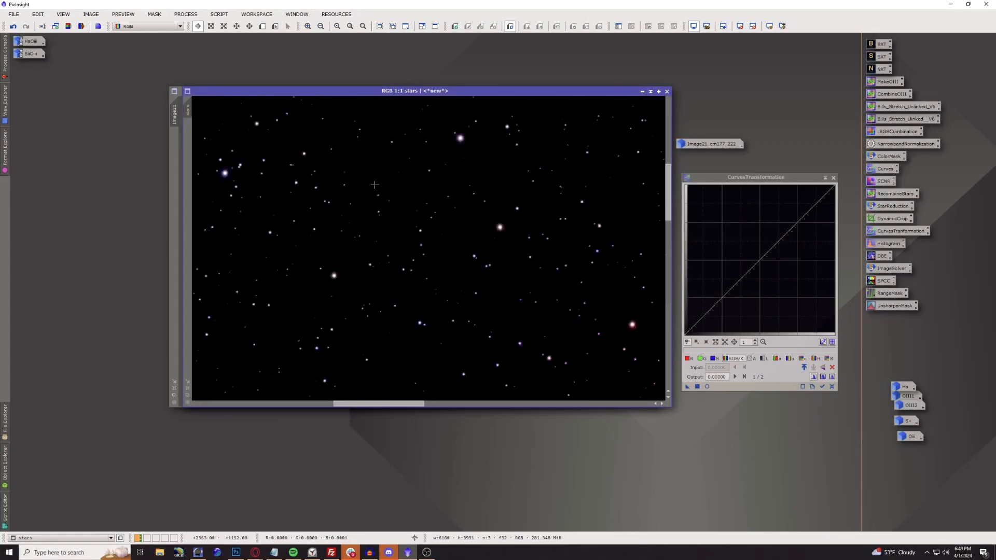
scroll(468, 228, "down", 4)
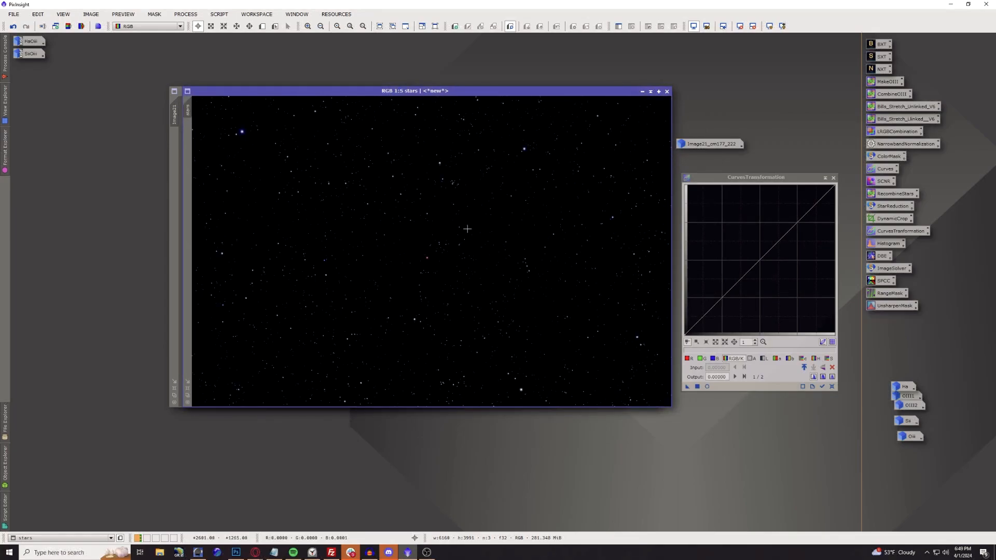
Run the CorrectMagentaStars script on the stars image with amount 0.80 and lightness preserved.
left_click(219, 14)
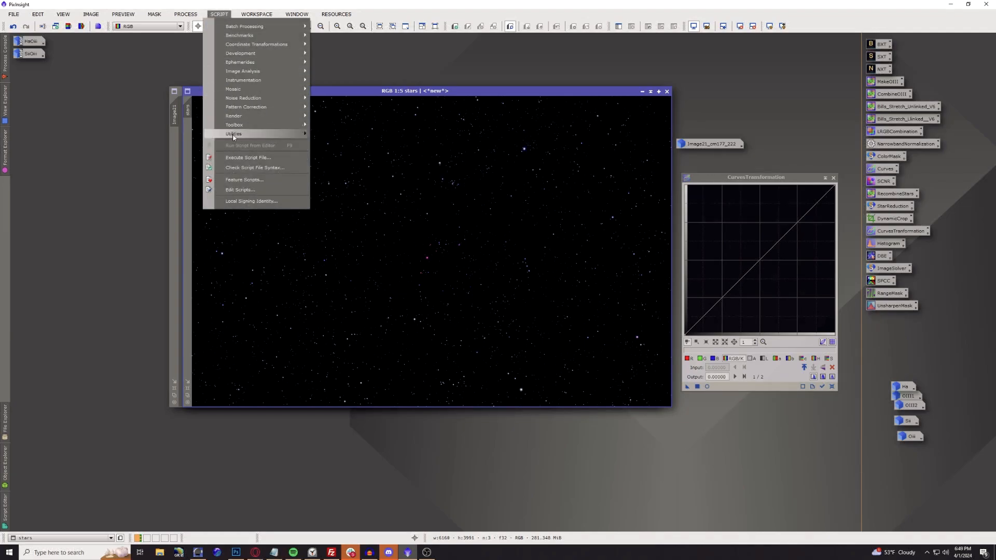
mouse_move(233, 136)
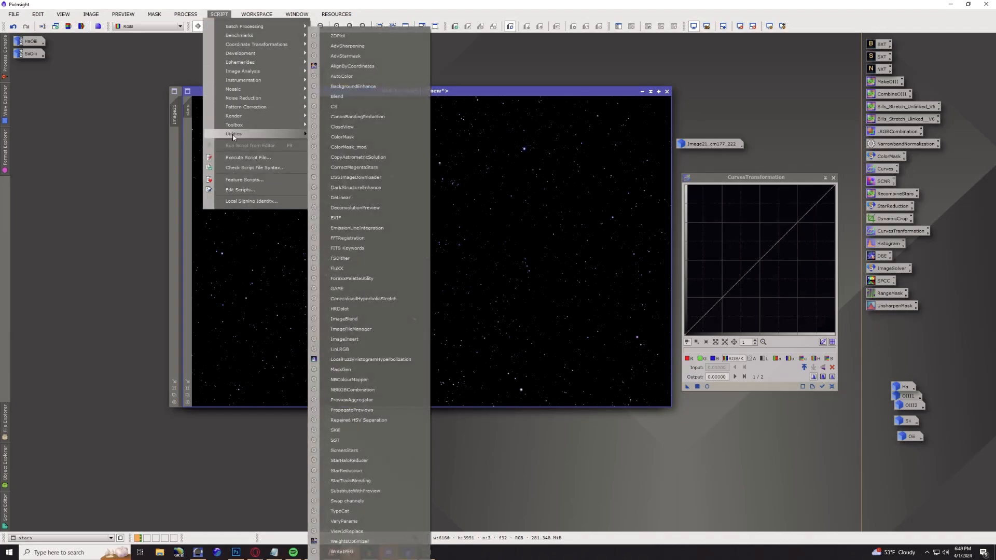
left_click(352, 167)
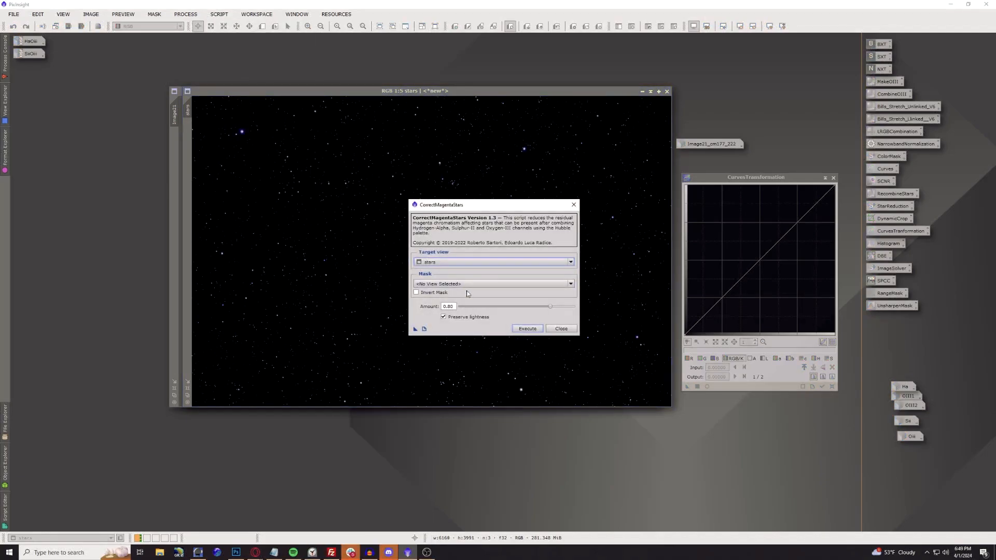
left_click(520, 330)
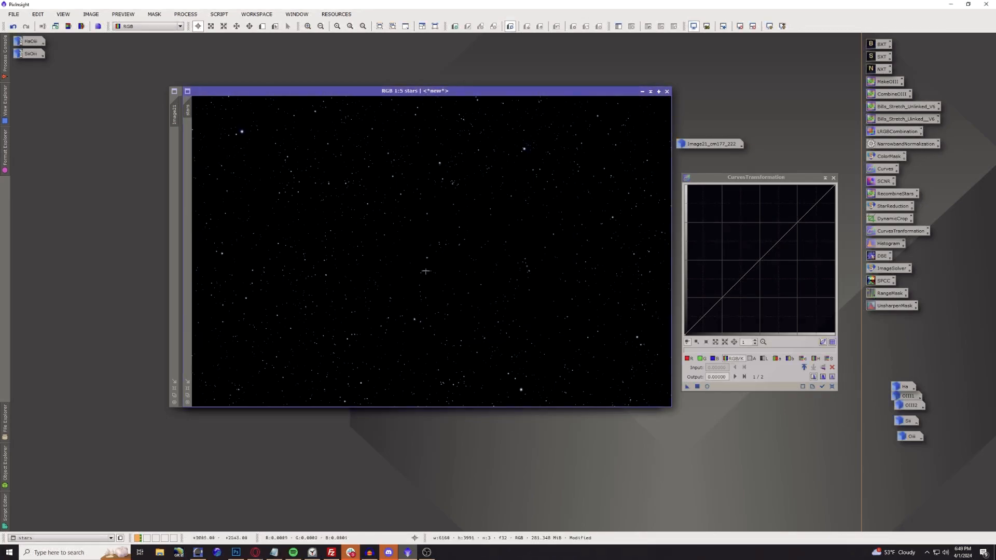
Invert the stars image and inspect its star colors up close before and after the inversion.
scroll(252, 173, "up", 3)
scroll(347, 210, "up", 1)
scroll(464, 236, "down", 2)
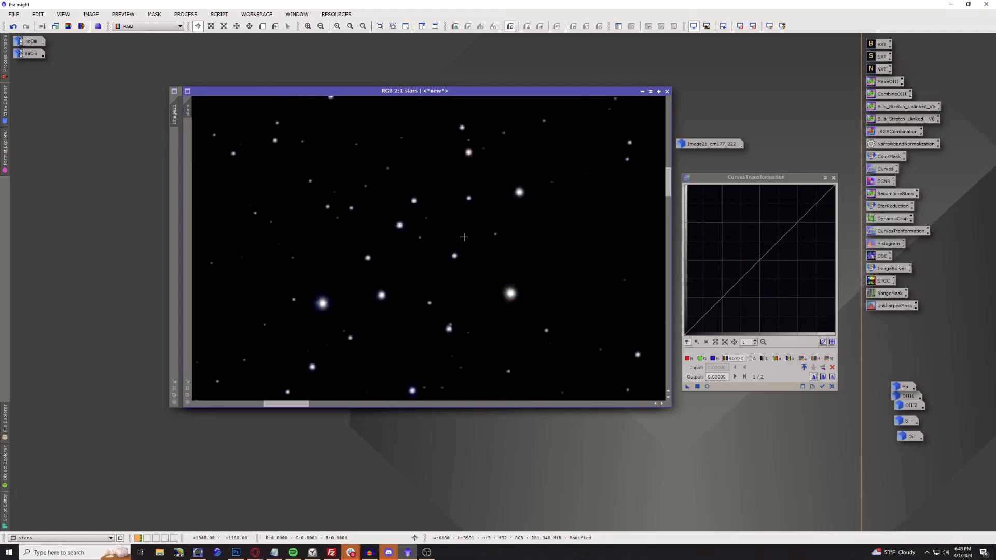
scroll(321, 173, "up", 3)
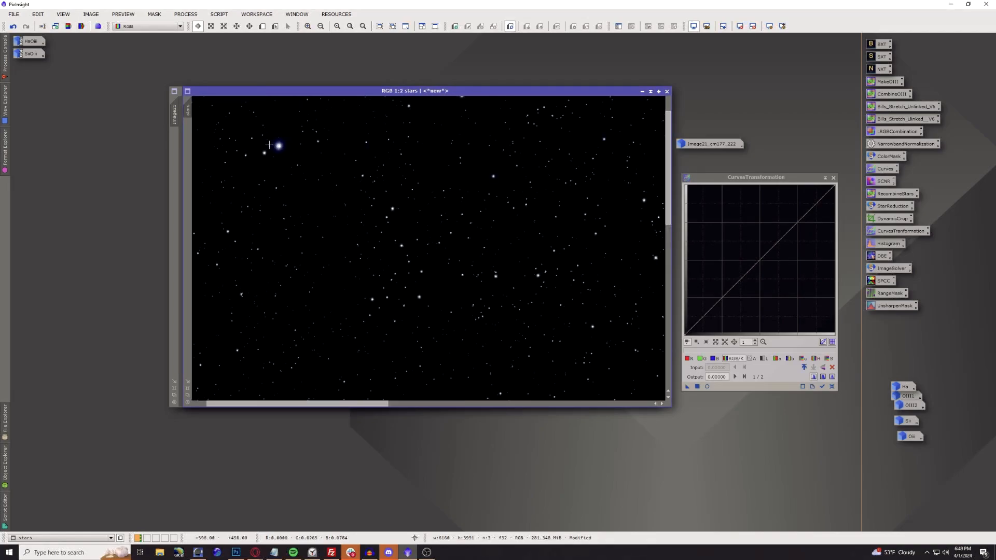
scroll(337, 184, "down", 5)
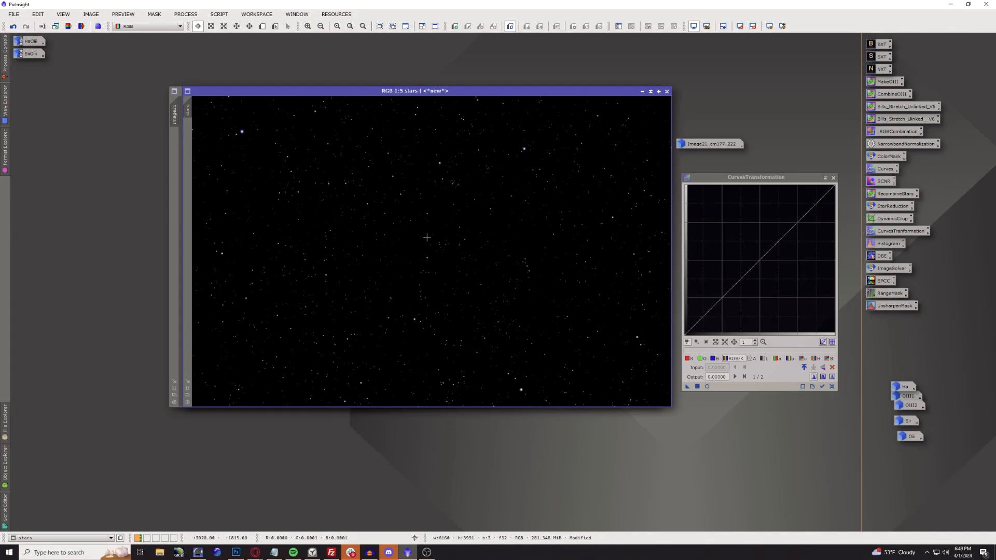
key("ctrl+i")
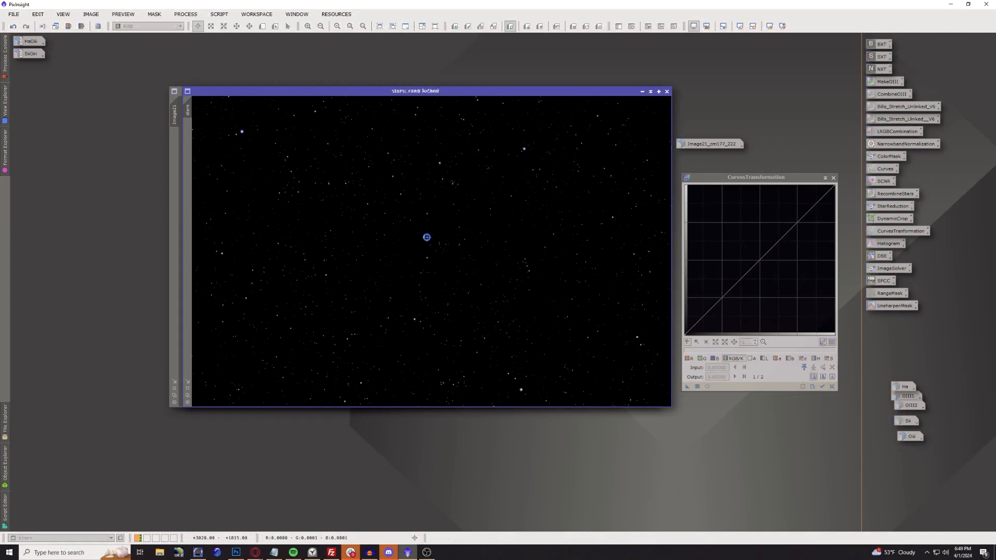
scroll(416, 261, "up", 4)
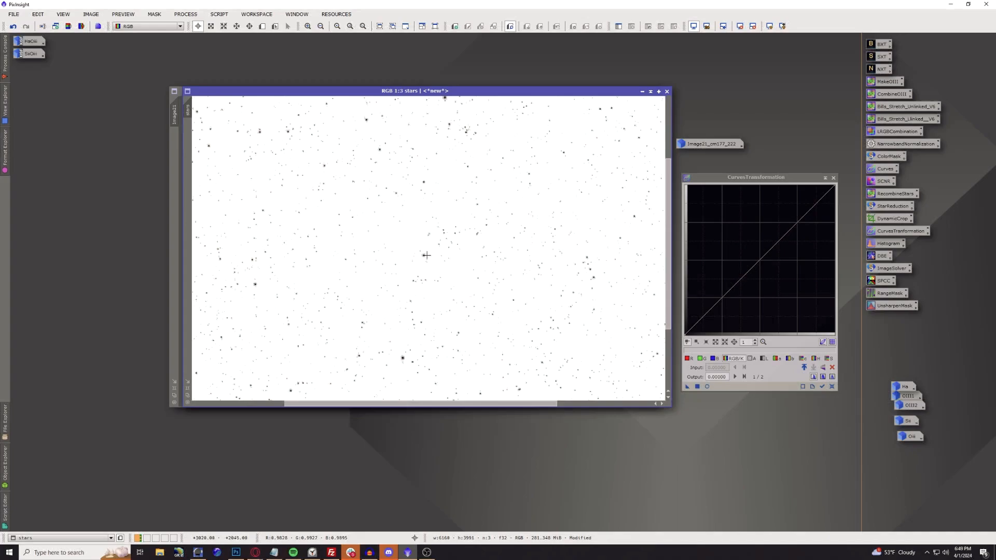
scroll(427, 255, "up", 1)
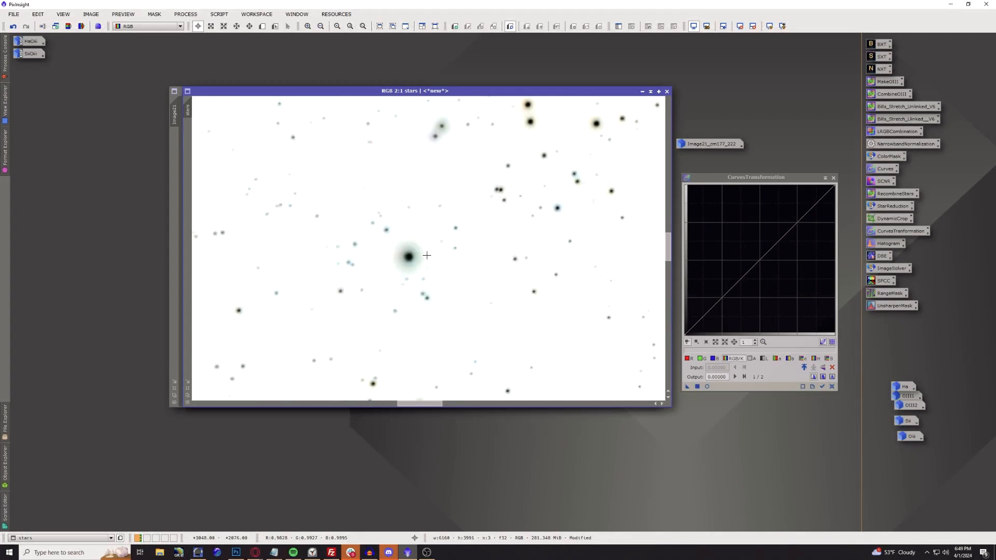
scroll(427, 255, "down", 6)
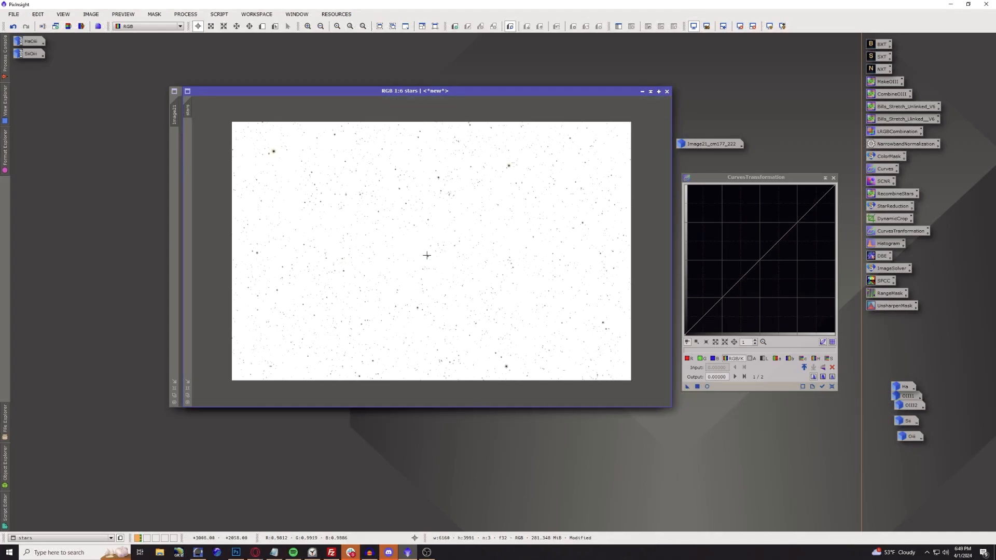
scroll(427, 255, "up", 1)
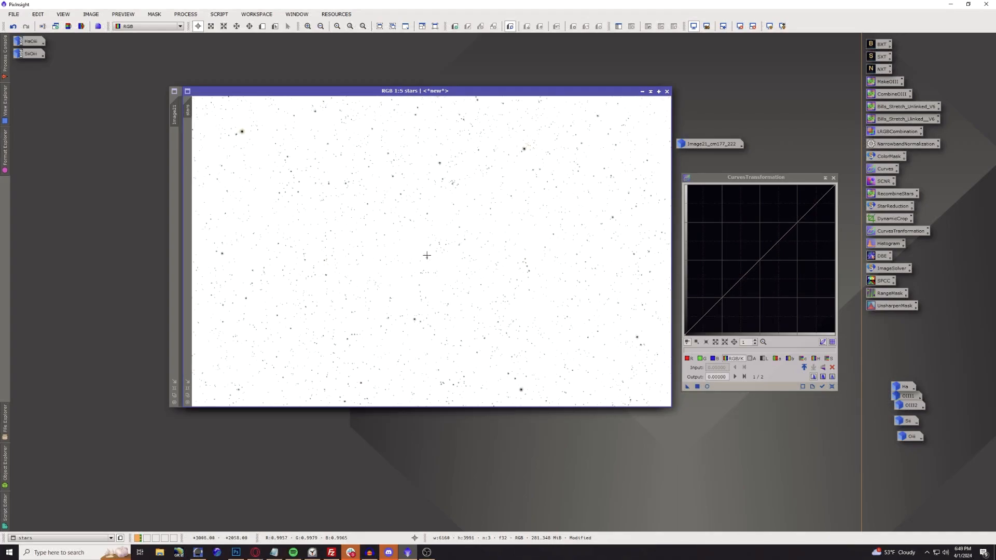
Apply SCNR to the inverted stars image, removing green at amount 0.40 with average neutral protection, and invert the image back.
double_click(880, 182)
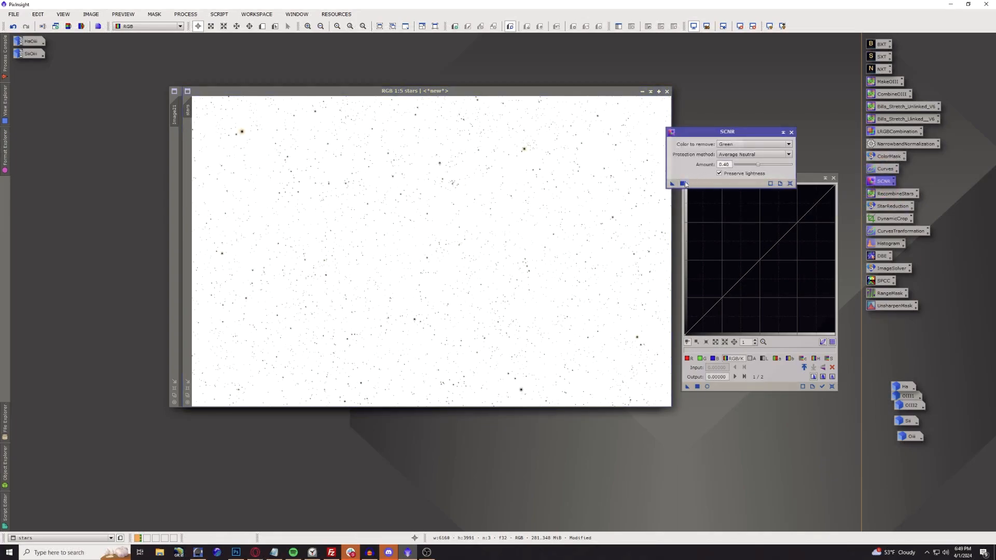
left_click_drag(673, 185, 426, 172)
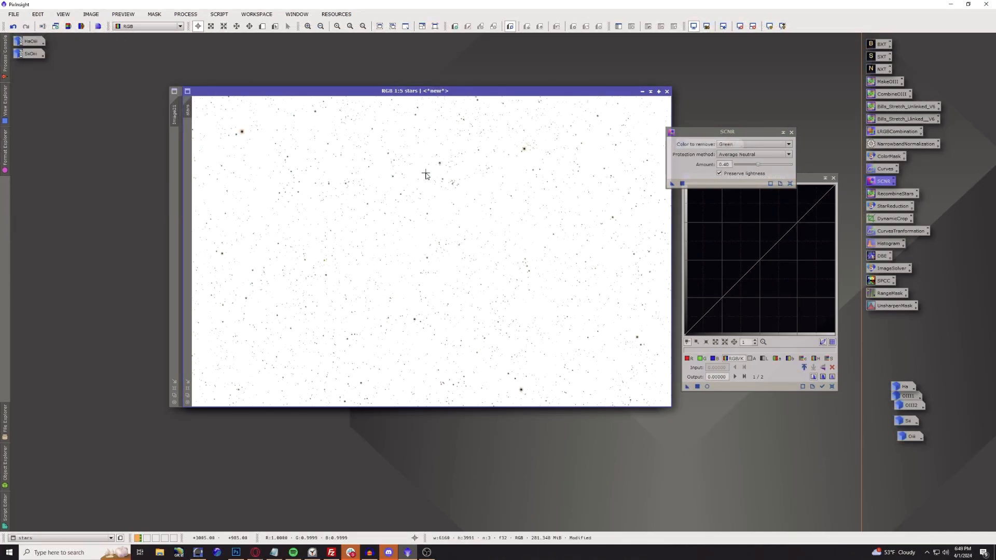
key("ctrl+i")
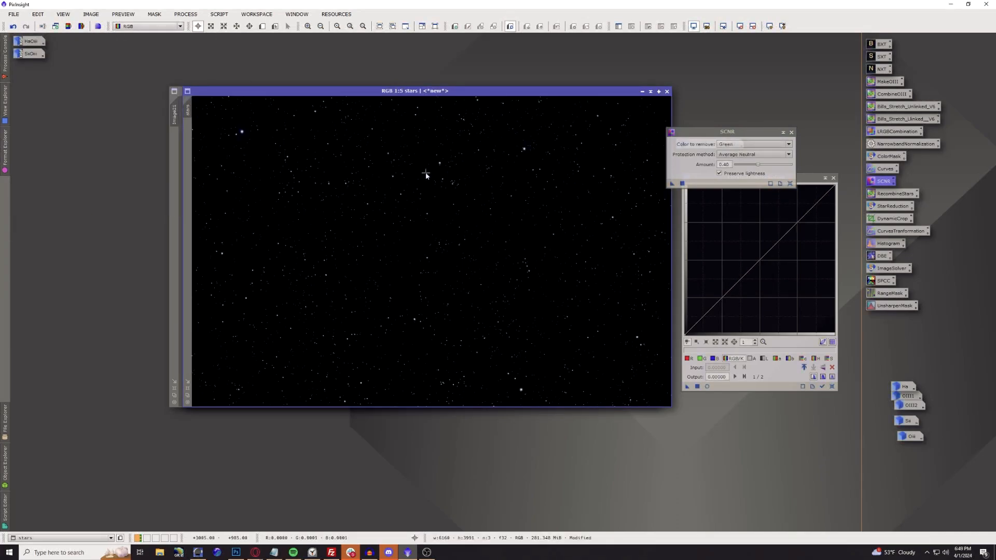
scroll(431, 192, "up", 4)
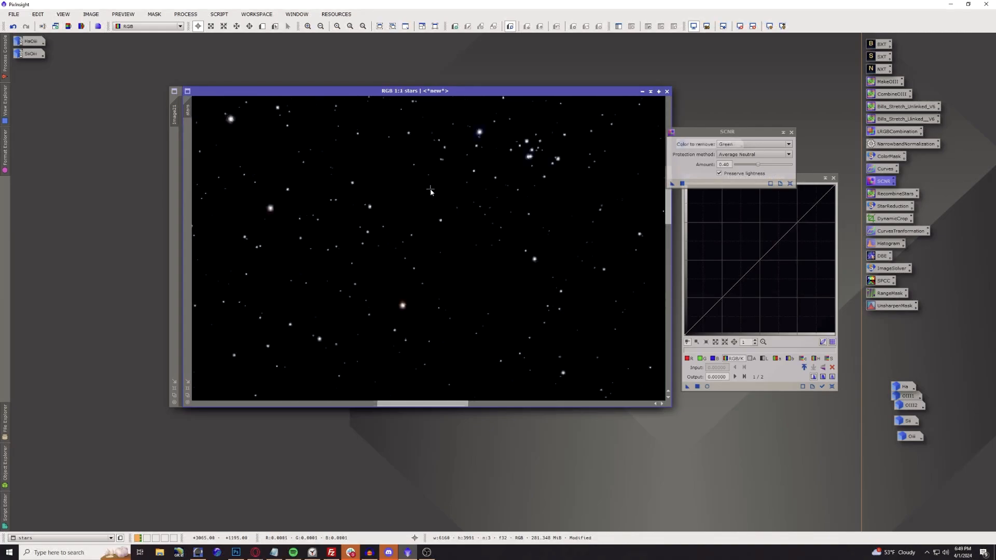
scroll(430, 191, "down", 5)
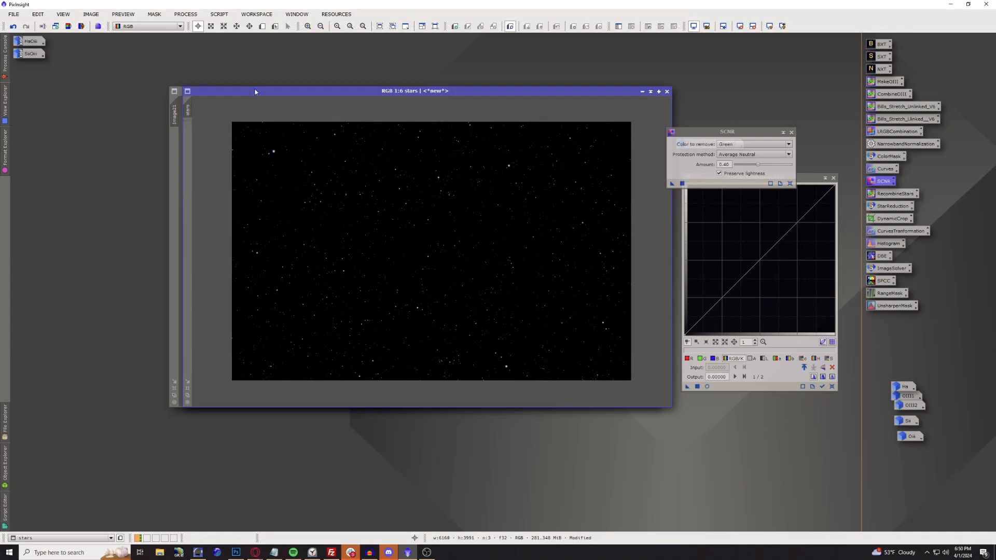
Move the stars and Image21 windows apart and rename Image21 as starless.
left_click_drag(254, 89, 437, 90)
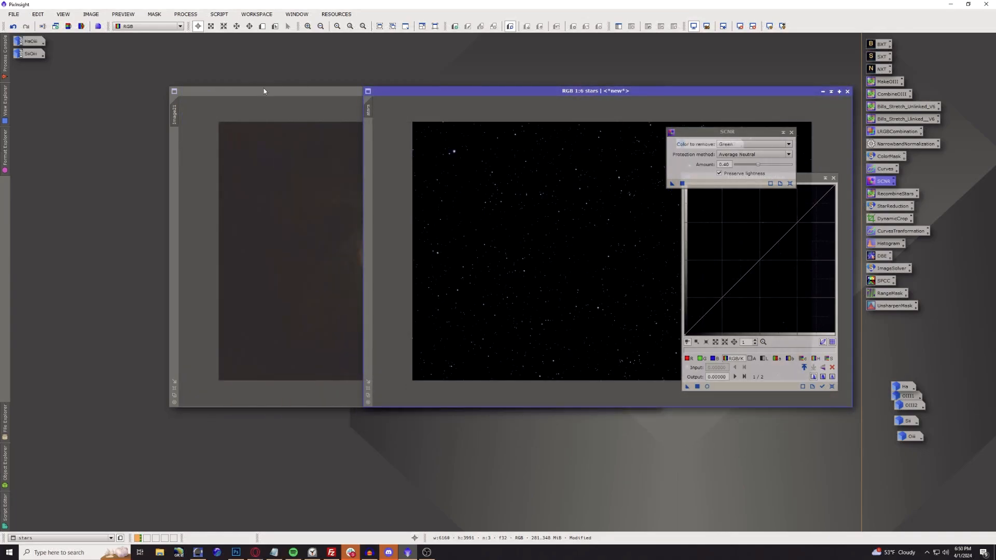
left_click(263, 89)
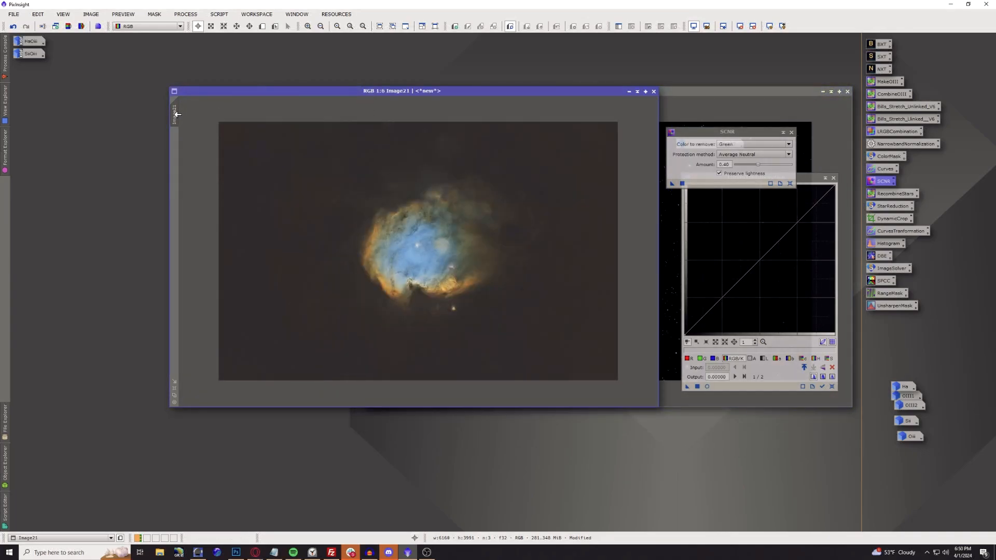
left_click_drag(297, 95, 175, 97)
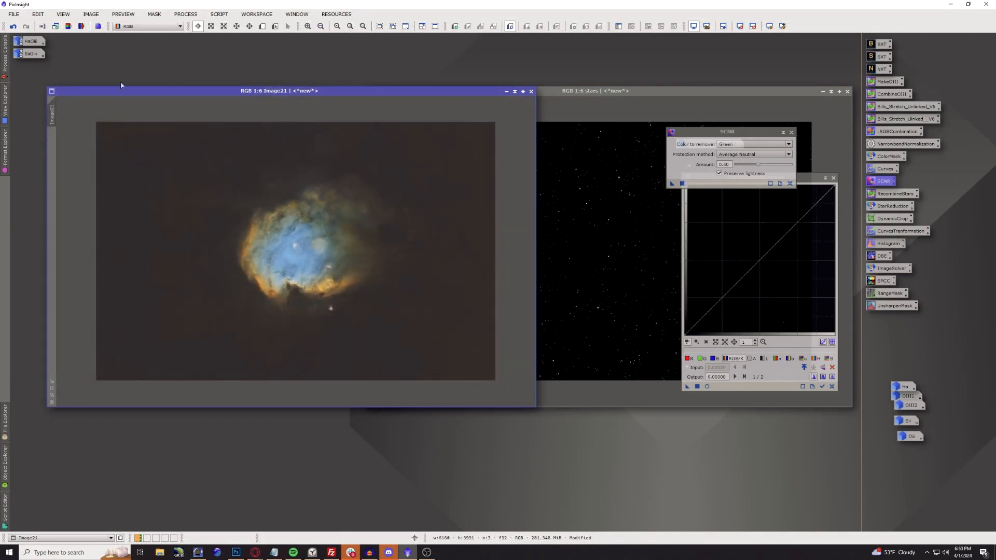
double_click(52, 117)
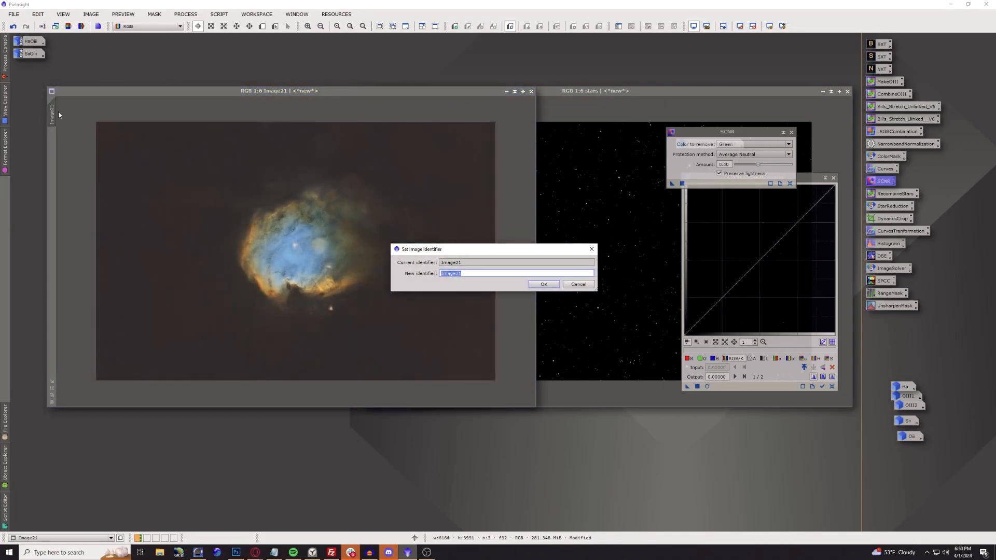
type("starless")
key("Return")
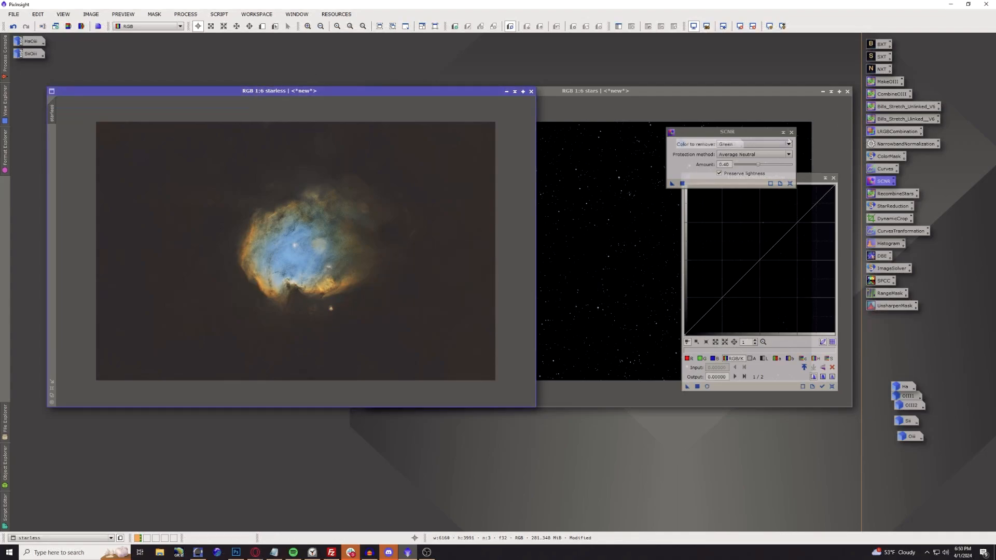
Close the open process windows and combine both images with the RecombineStars PixelMath expression ~((~stars)*(~starless)) into a new RGB Color image.
left_click(791, 132)
left_click(833, 177)
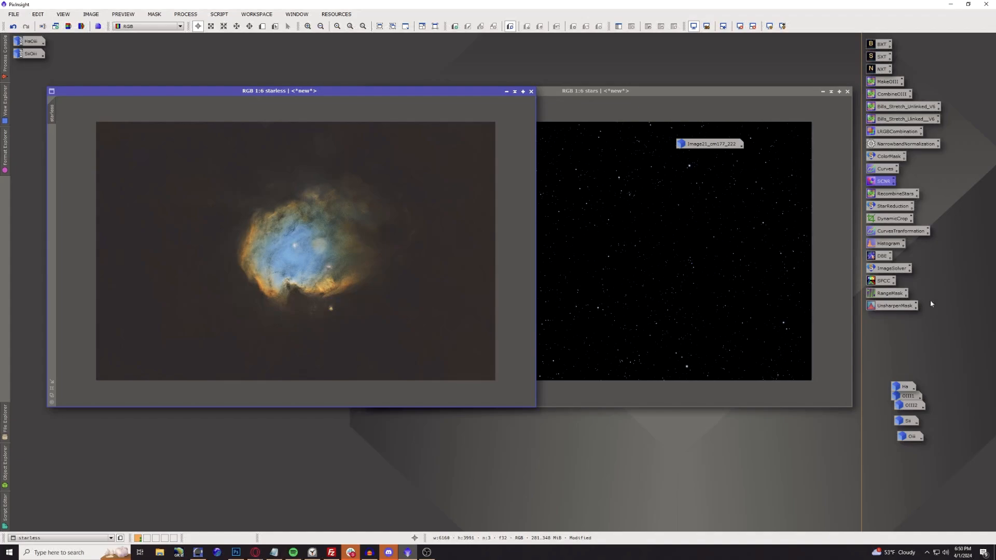
double_click(894, 195)
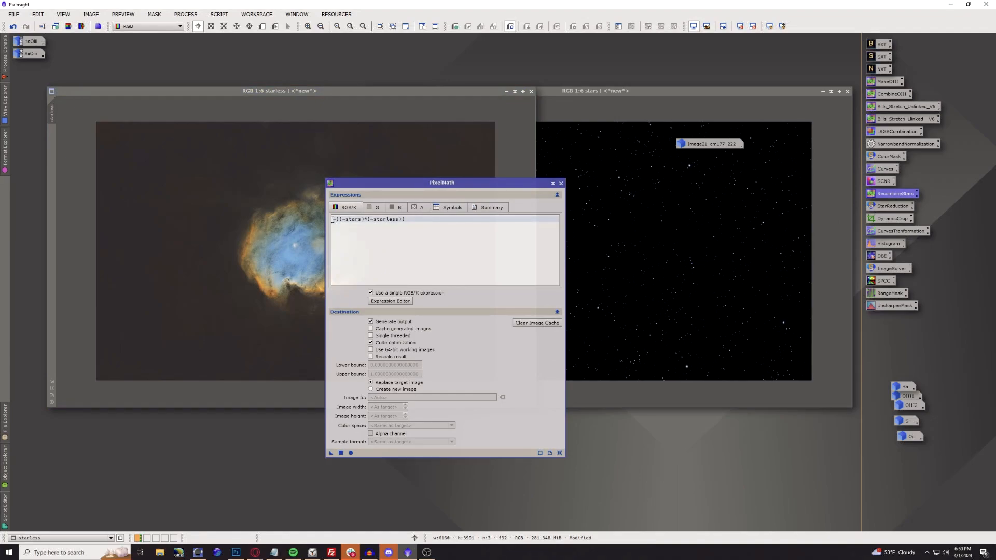
left_click_drag(333, 220, 409, 218)
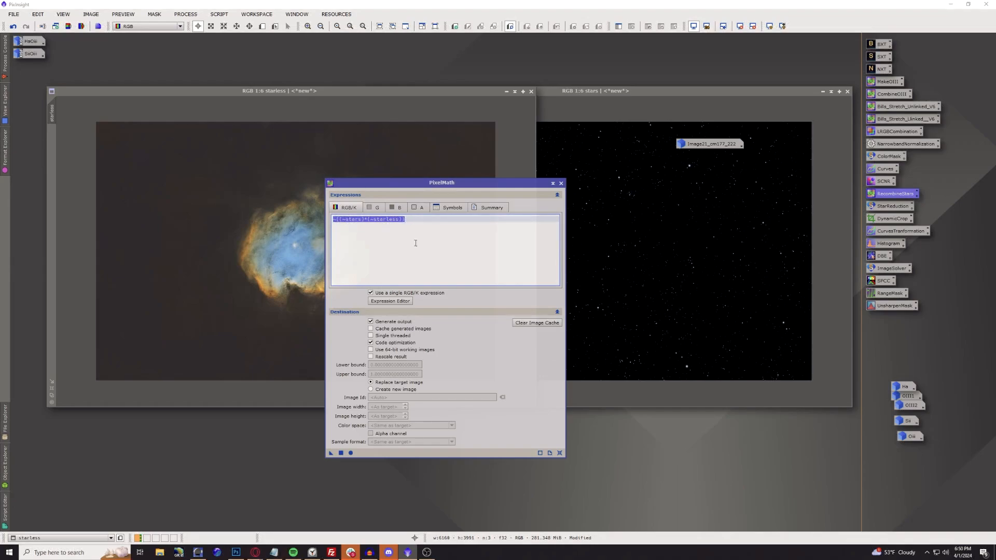
left_click(387, 392)
scroll(425, 425, "down", 2)
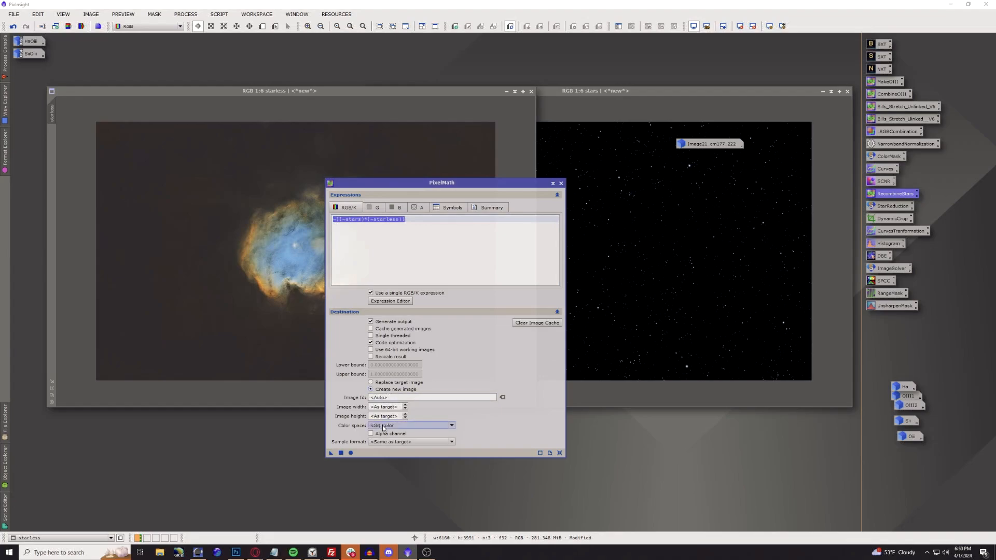
left_click(424, 423)
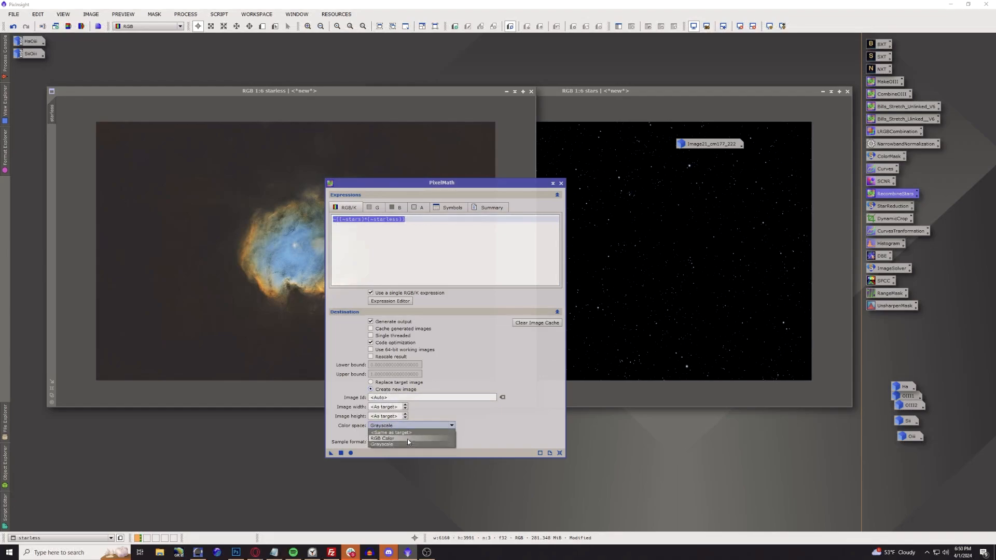
left_click(406, 439)
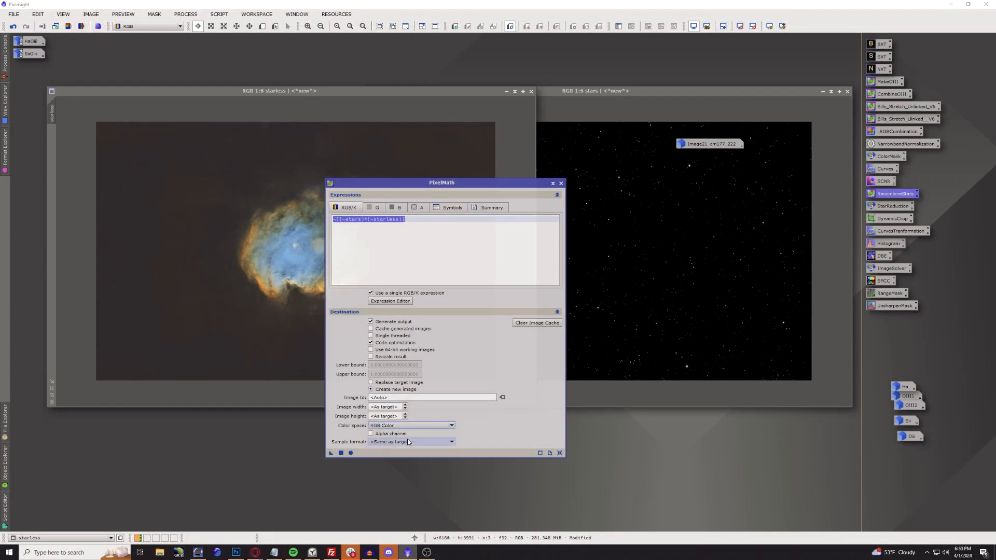
left_click(341, 453)
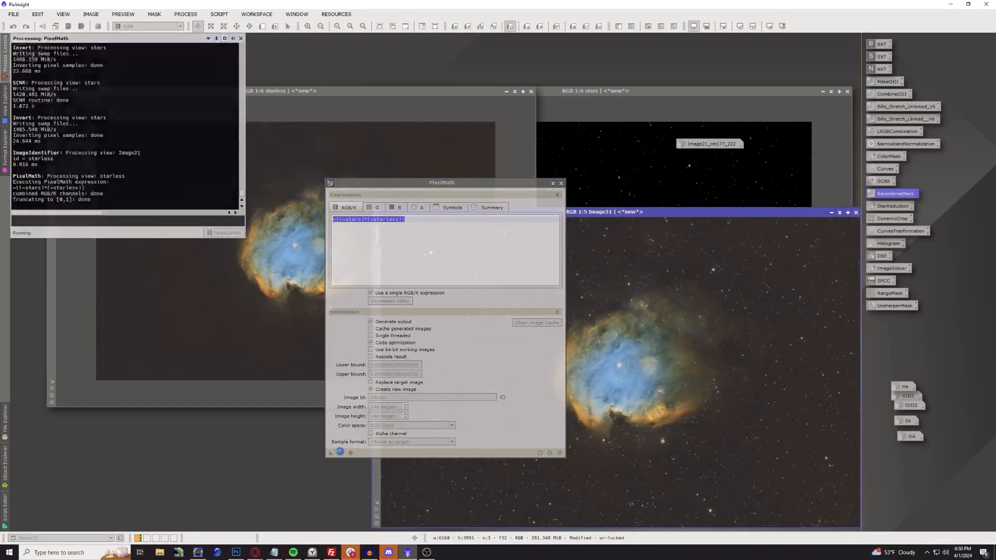
left_click(561, 183)
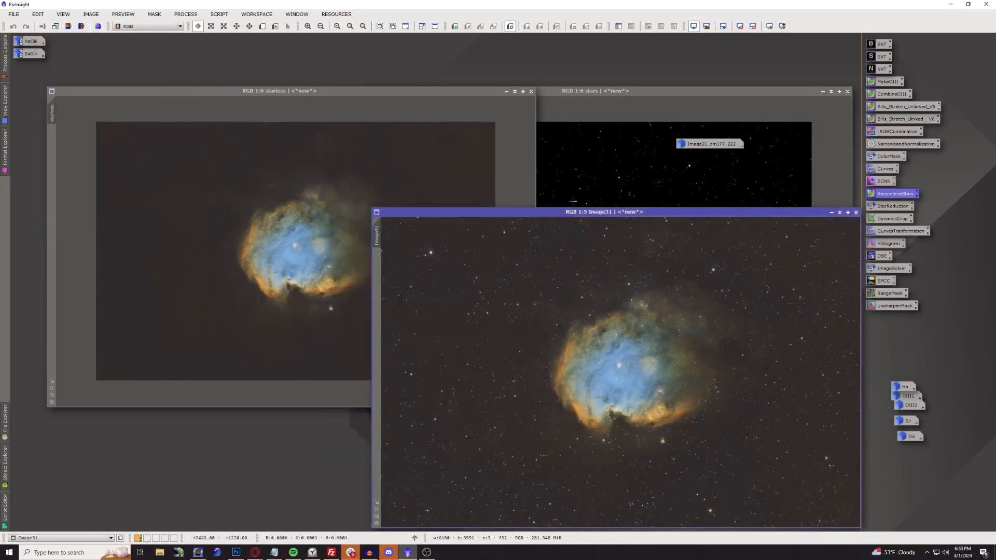
Move the combined image to the middle of the workspace and inspect its stars and nebula up close.
left_click_drag(578, 213, 418, 101)
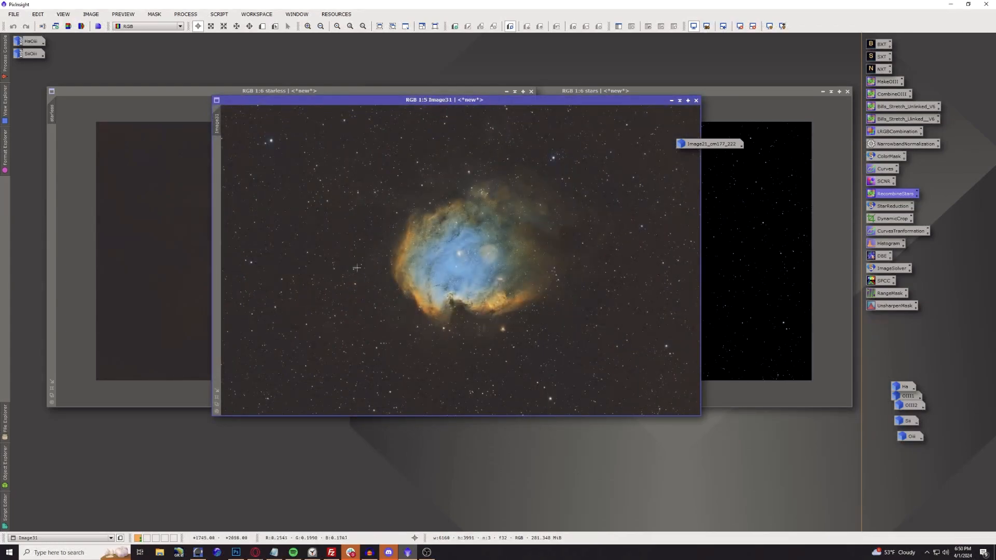
scroll(358, 184, "up", 2)
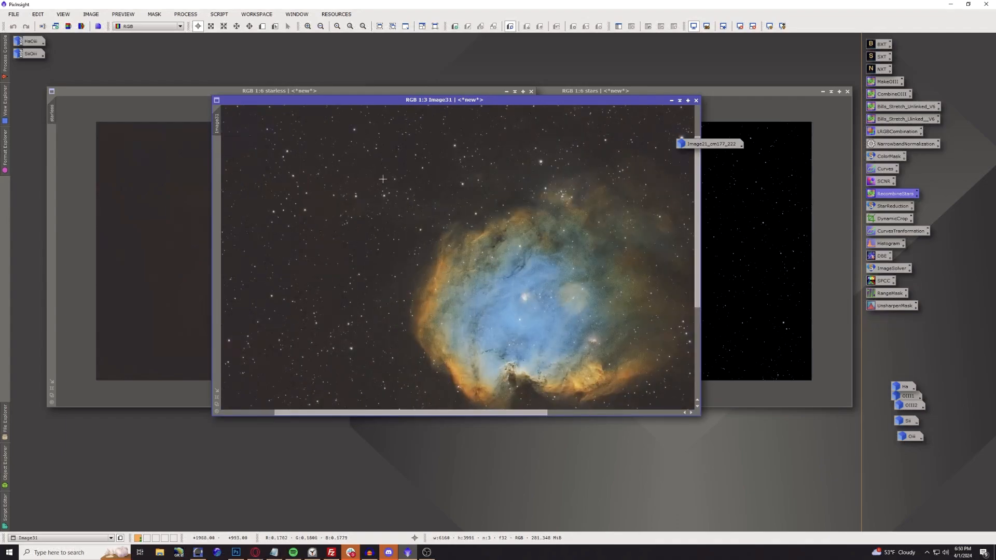
scroll(358, 184, "down", 2)
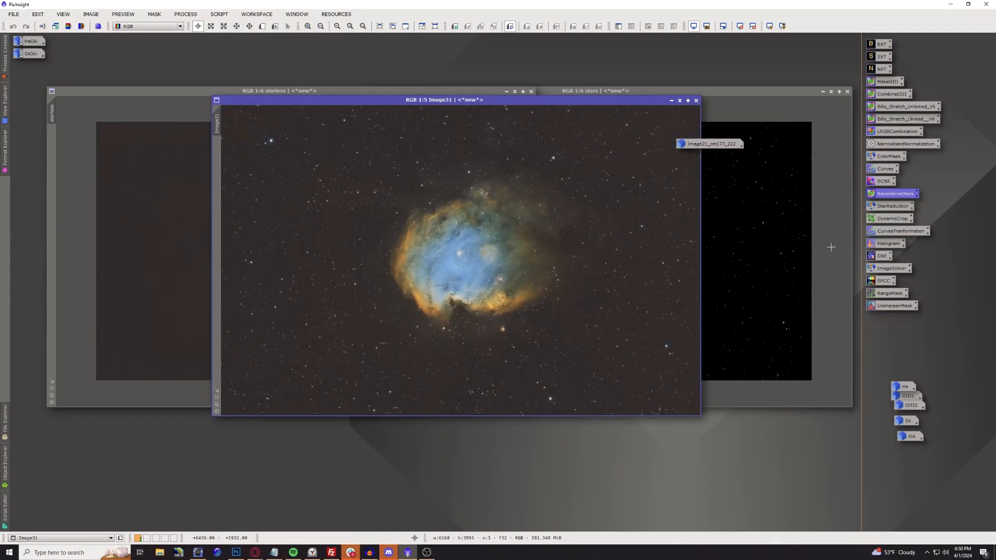
Apply HistogramTransformation to Image31 with real-time preview, raising shadows to about 0.053 and setting midtones to about 0.492.
double_click(889, 243)
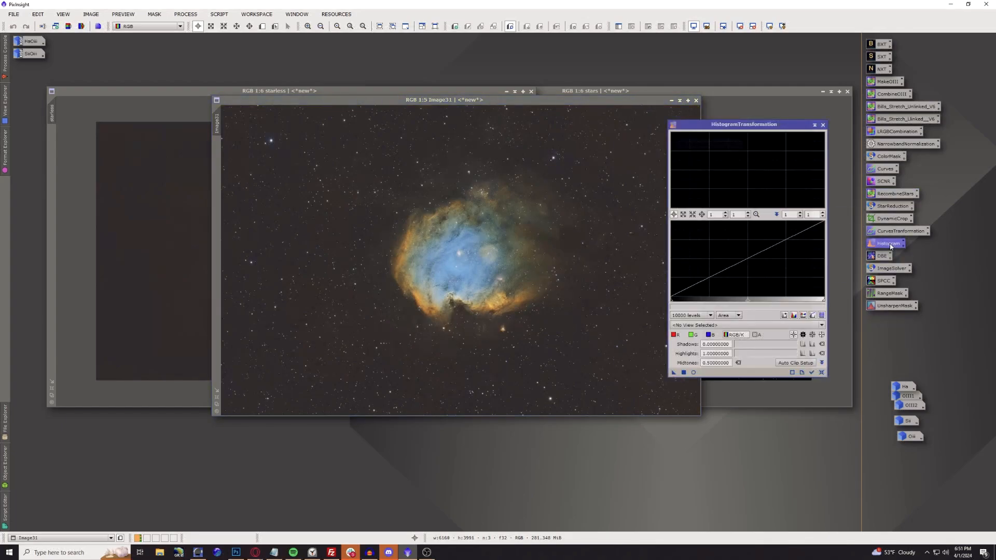
left_click(694, 373)
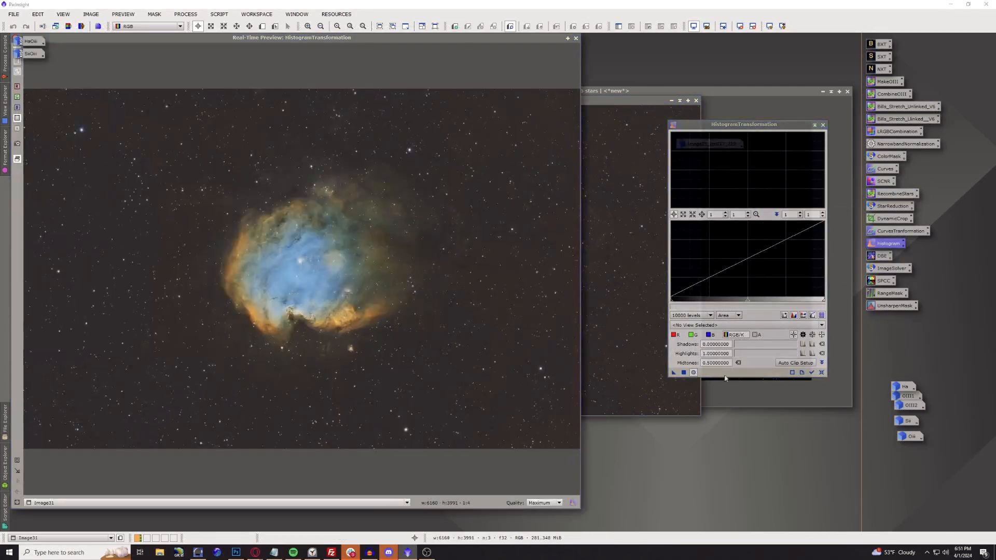
left_click(811, 373)
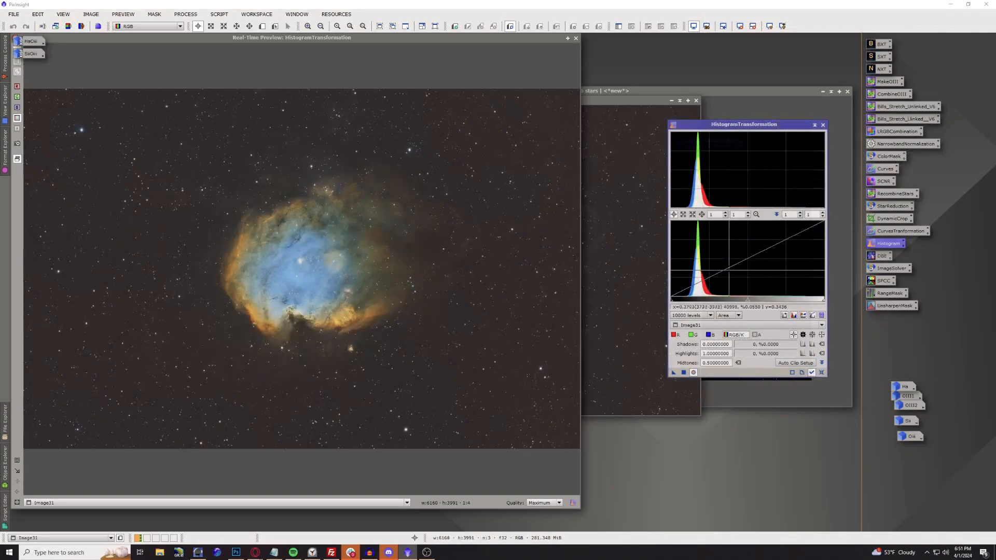
left_click_drag(671, 300, 679, 305)
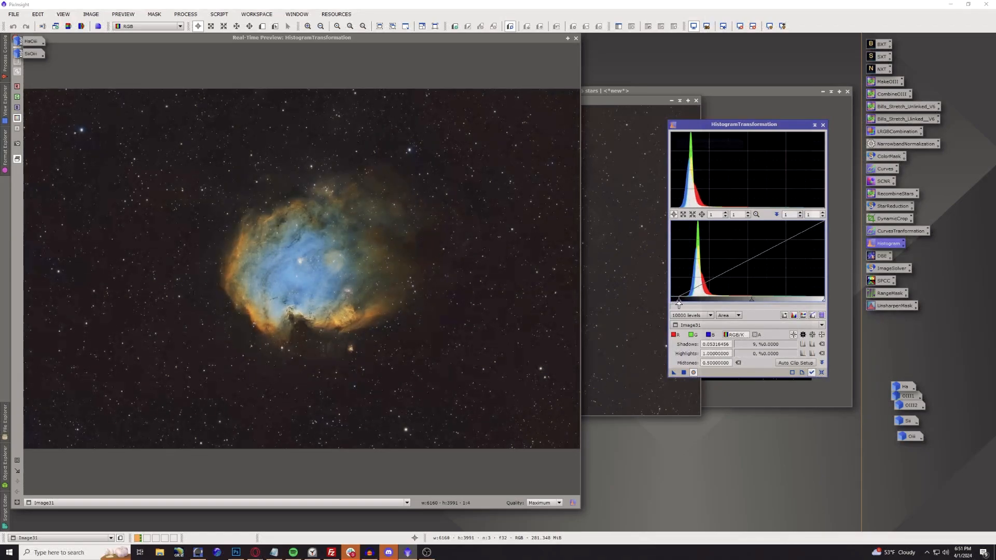
left_click_drag(751, 301, 750, 303)
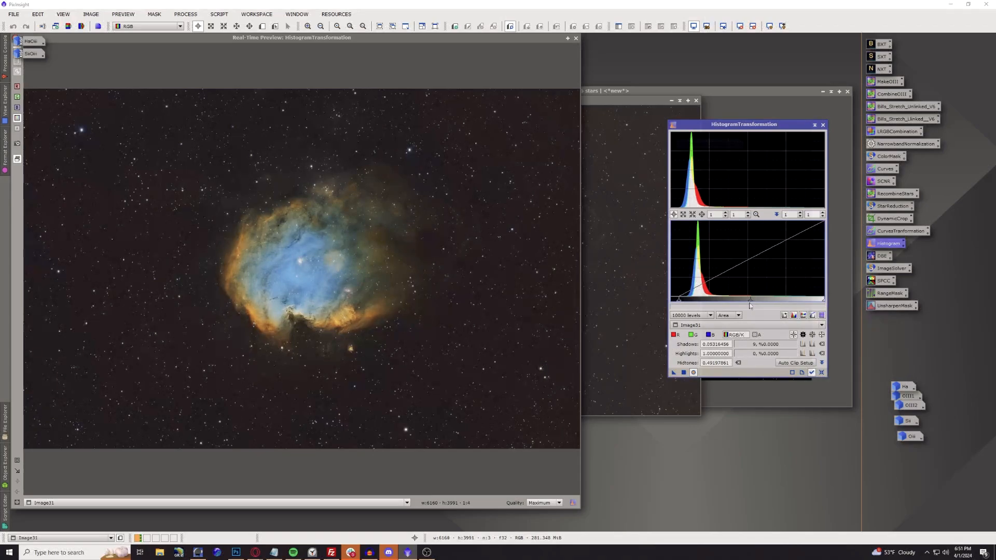
left_click(684, 373)
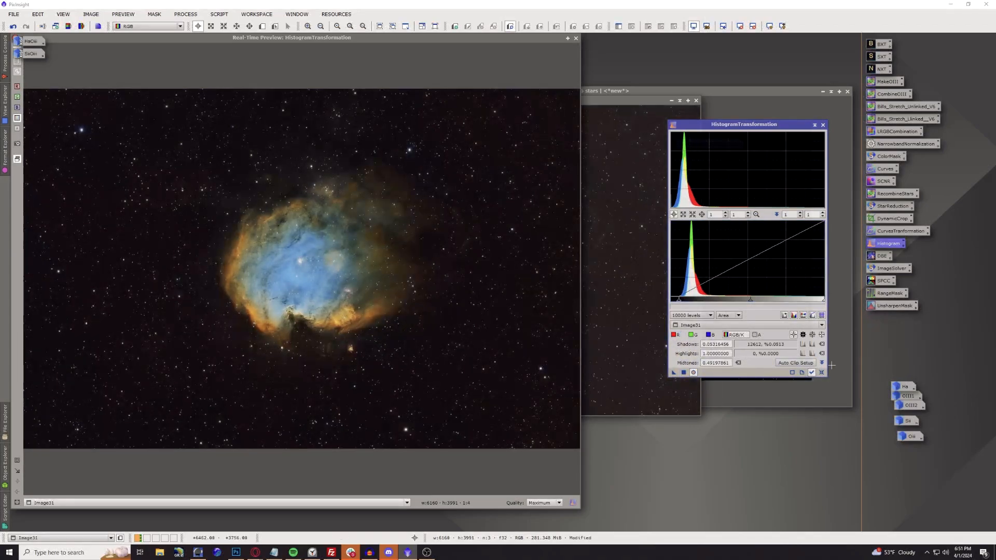
Reset HistogramTransformation, apply red-channel midtones of about 0.514 to Image31, and close the preview and process windows.
left_click(821, 372)
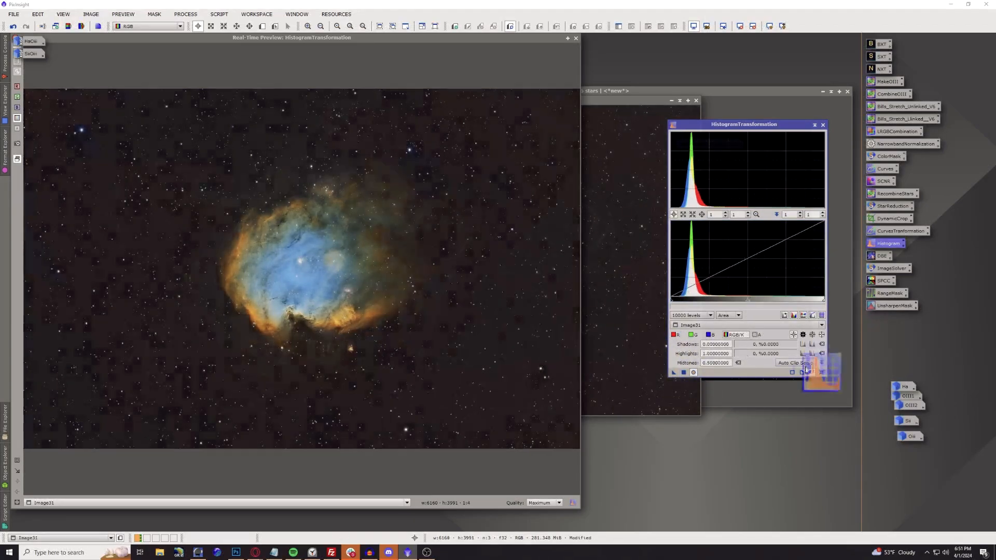
left_click(676, 334)
left_click_drag(748, 300, 749, 302)
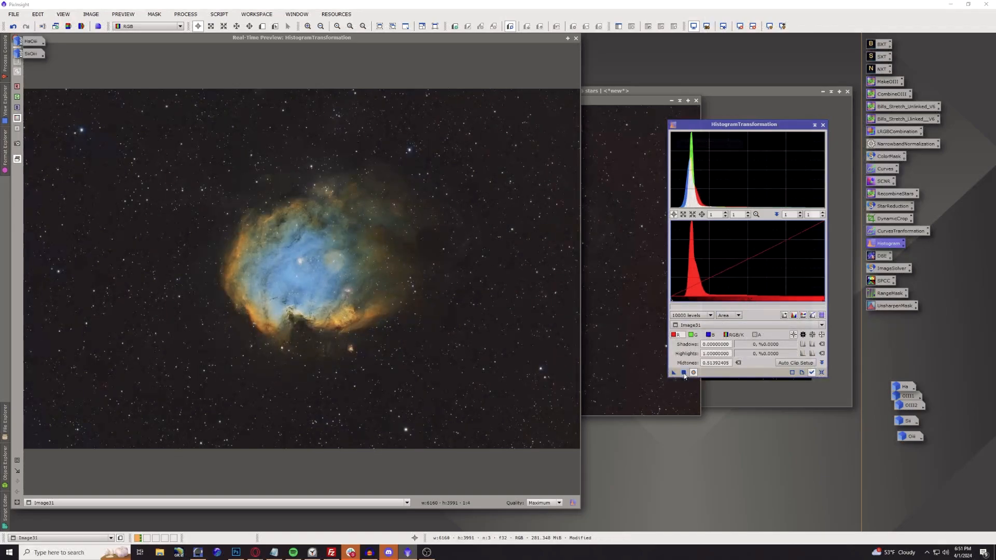
left_click(575, 39)
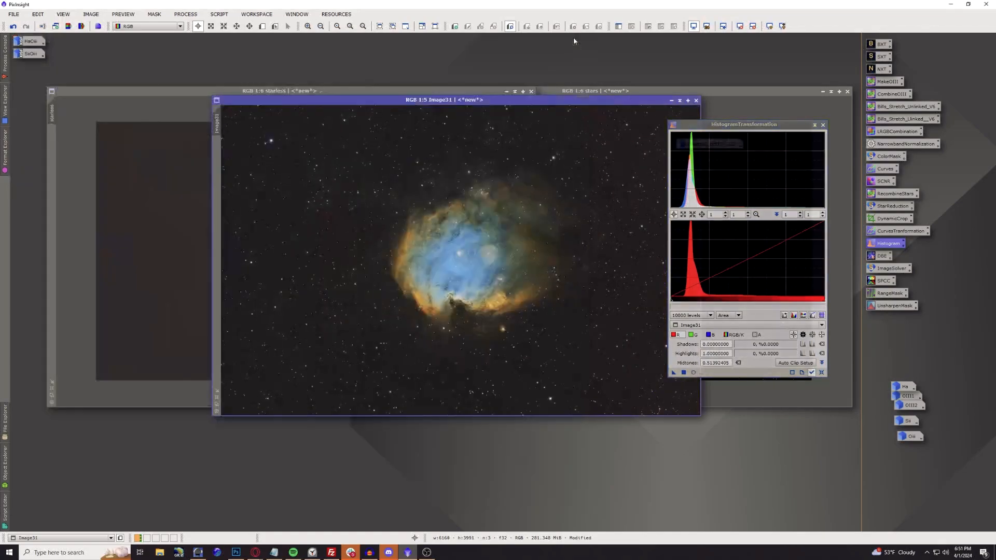
left_click(823, 125)
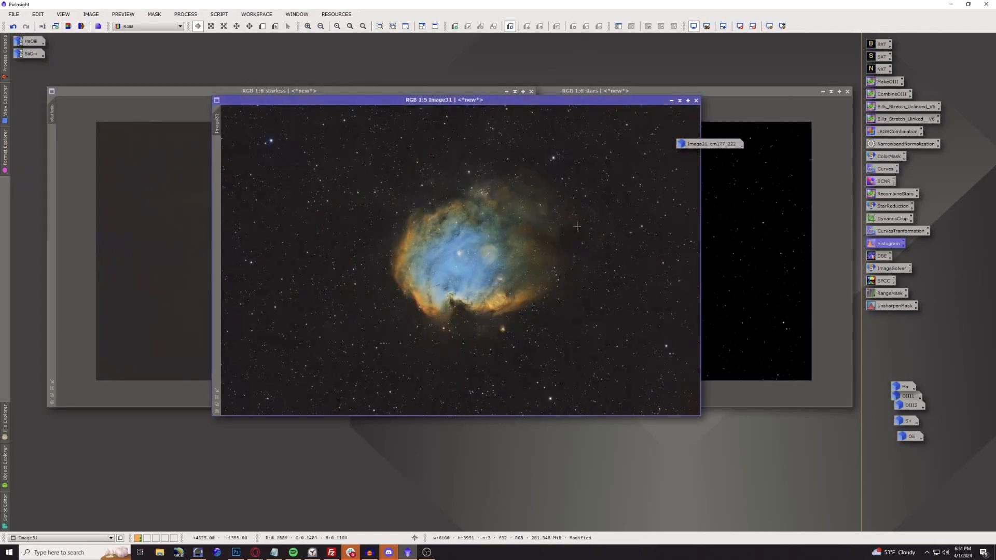
Run NoiseXTerminator on Image31 with denoise 0.60 and detail 0.20, and check the nebula up close.
scroll(499, 278, "up", 4)
scroll(499, 278, "down", 2)
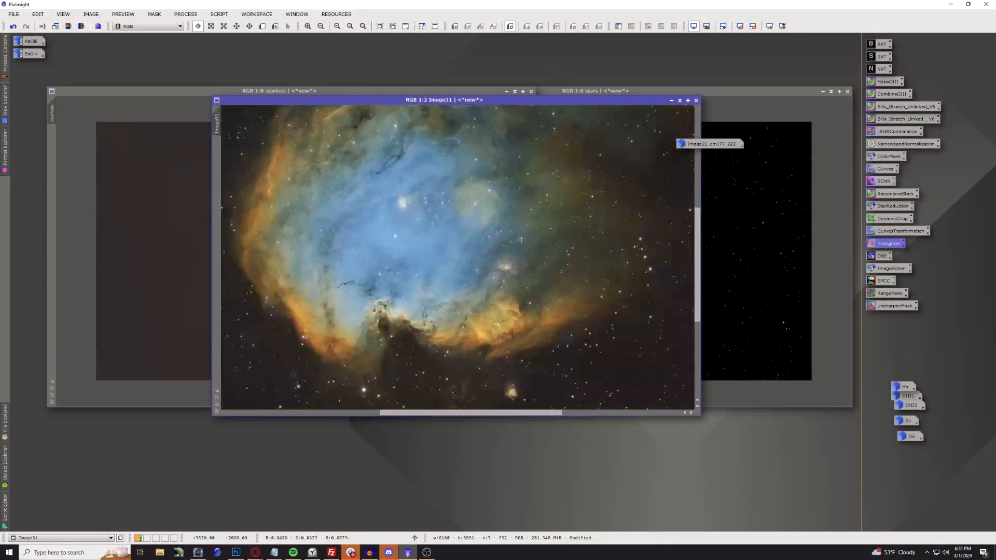
scroll(498, 219, "down", 1)
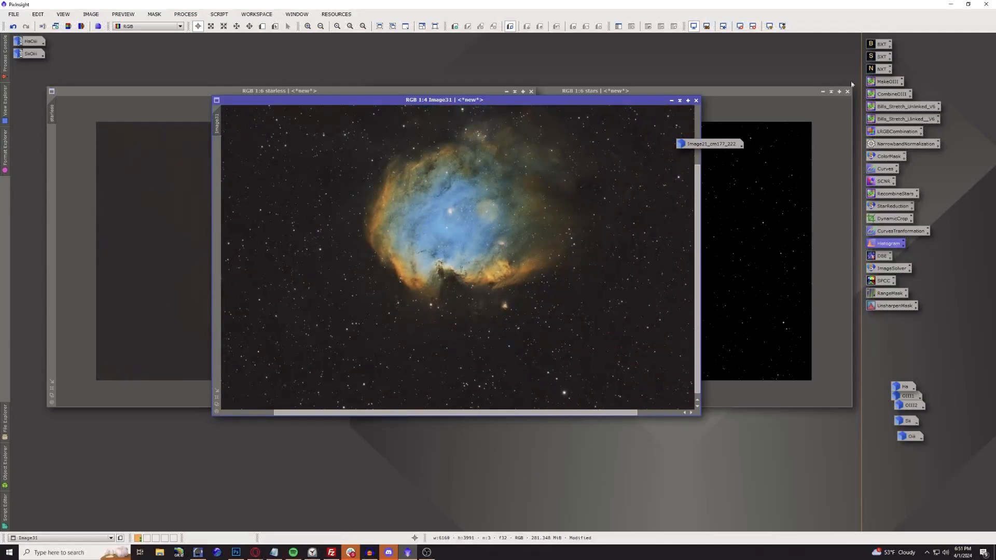
double_click(881, 69)
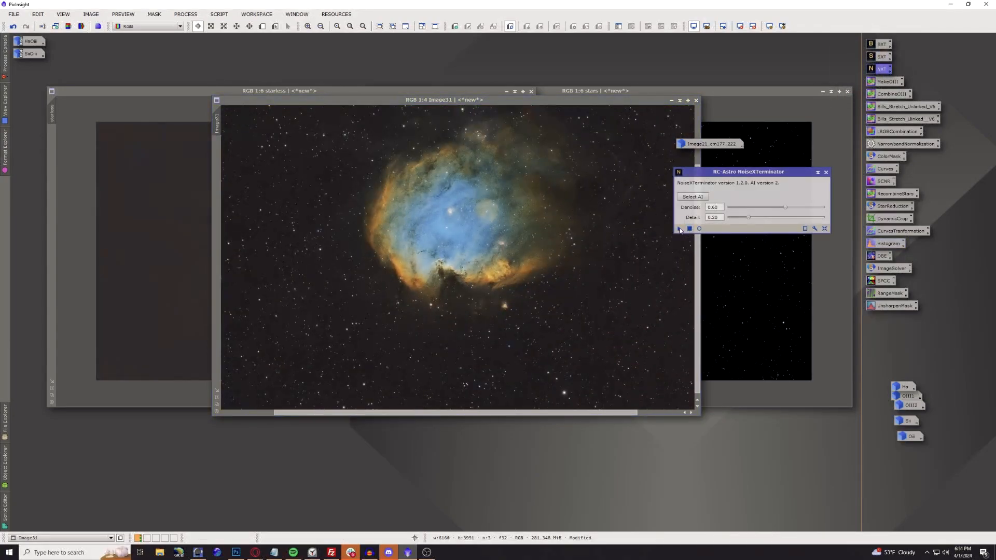
left_click_drag(680, 232, 447, 209)
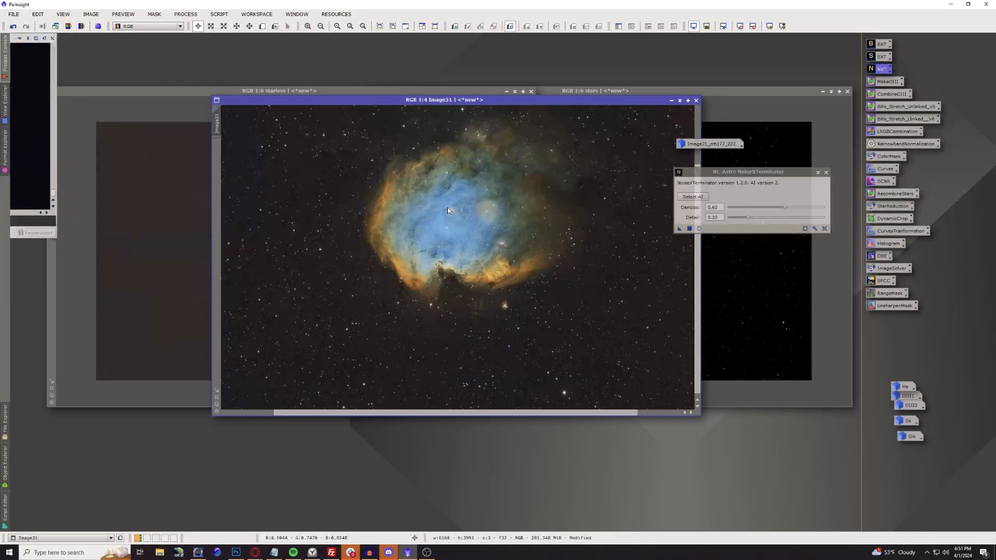
scroll(489, 223, "up", 1)
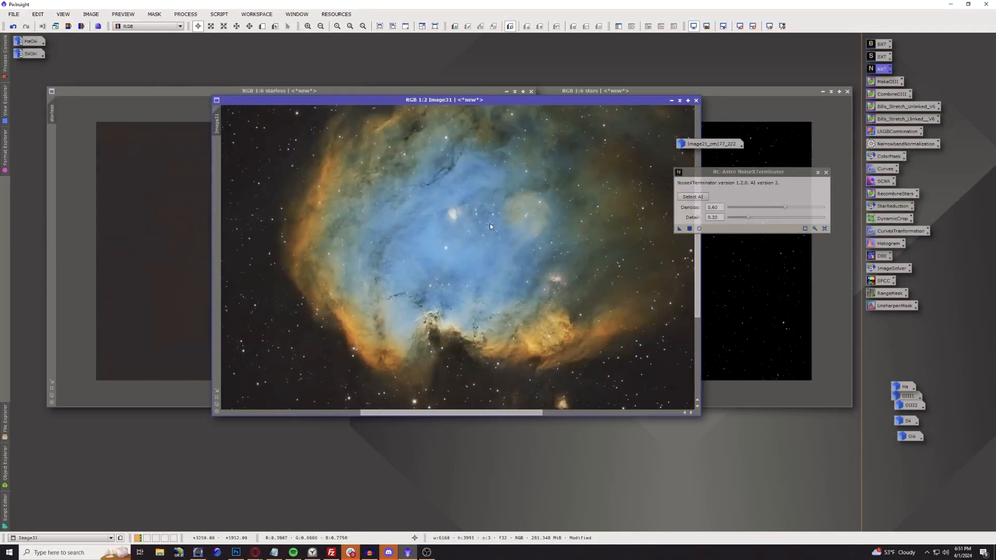
scroll(489, 223, "down", 3)
Maximize the Image31 window and close the NoiseXTerminator process.
left_click_drag(748, 172, 778, 167)
double_click(646, 101)
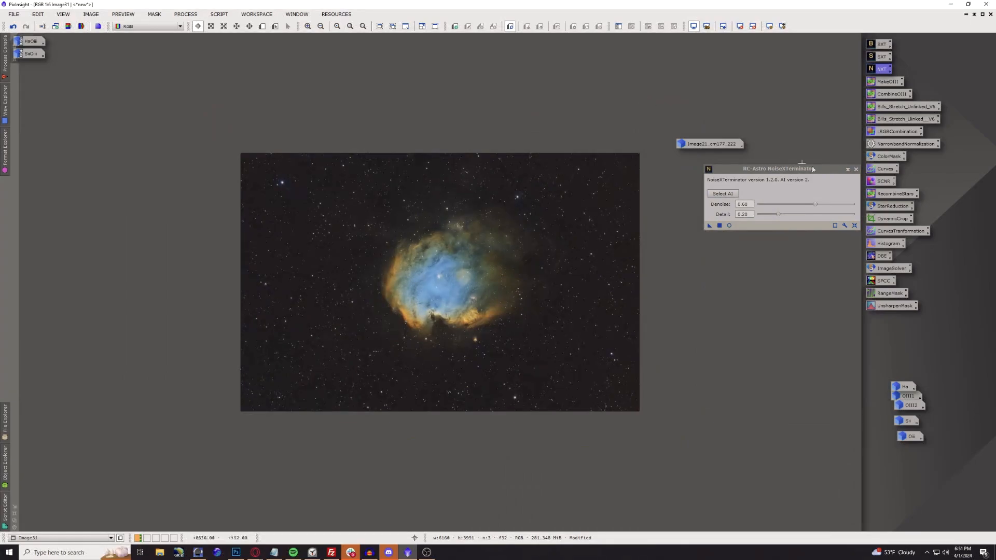
left_click(856, 169)
Restore the minimized Image21_cm177_222 mask, close it while accepting broken mask references, and inspect the final nebula image.
left_click(731, 148)
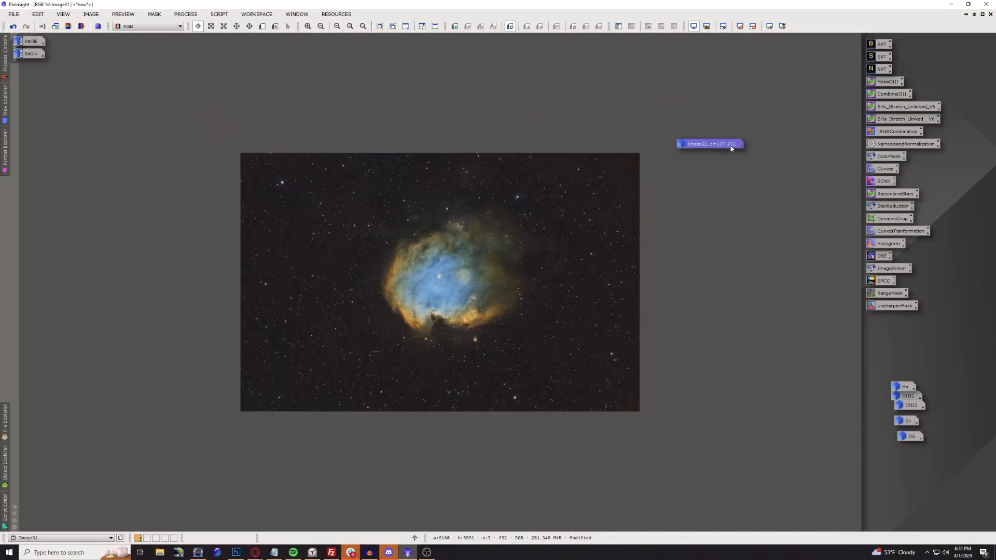
double_click(731, 149)
left_click(855, 200)
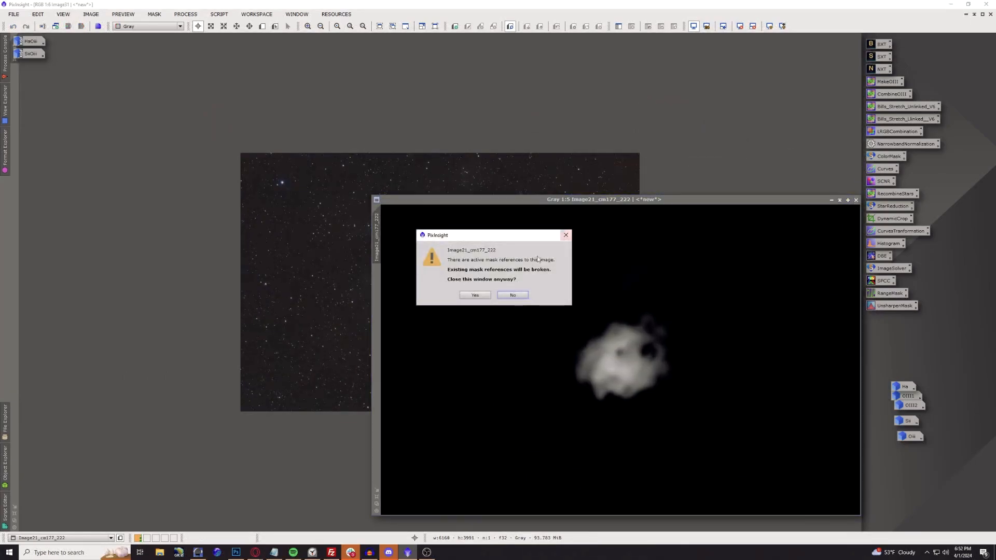
left_click(474, 295)
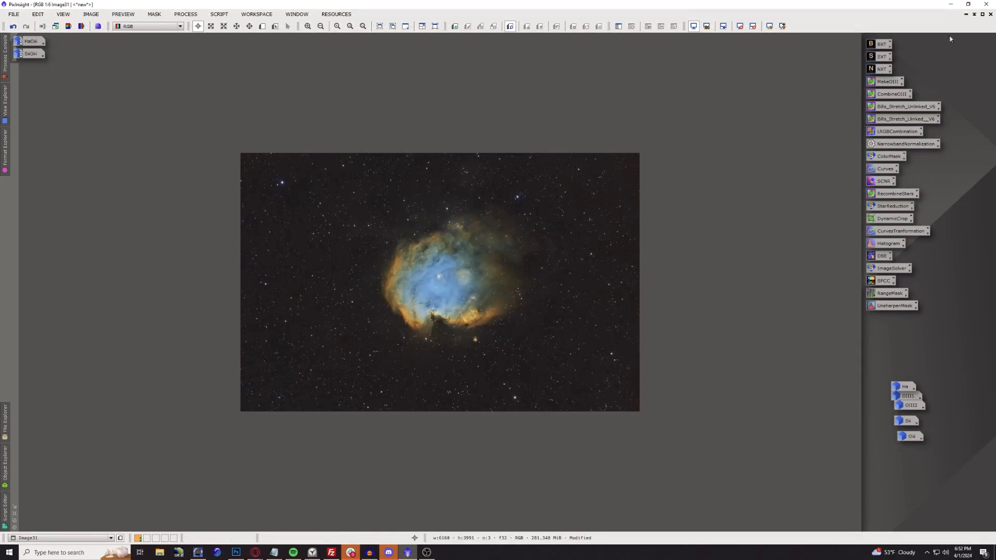
scroll(562, 238, "down", 1)
scroll(559, 240, "up", 4)
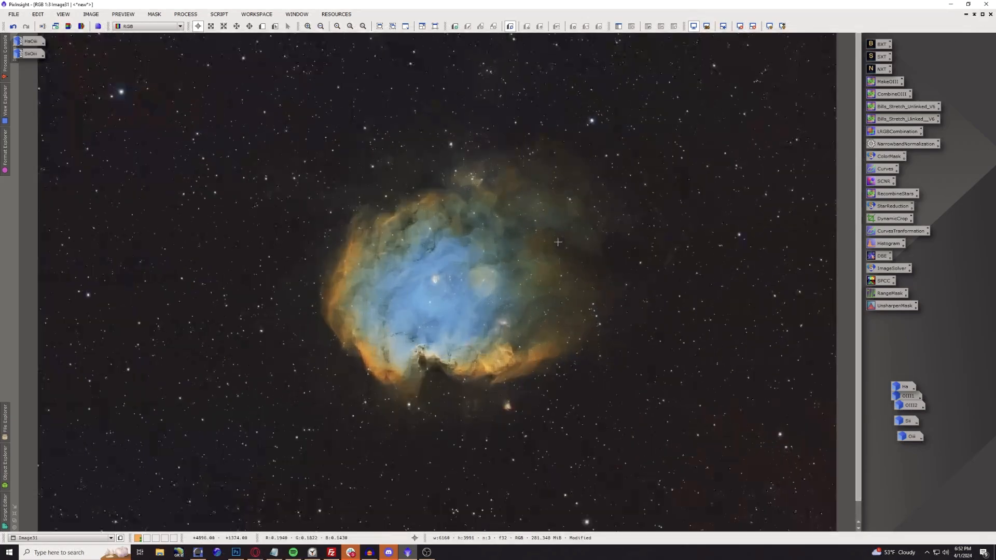
scroll(558, 241, "up", 1)
scroll(558, 241, "down", 1)
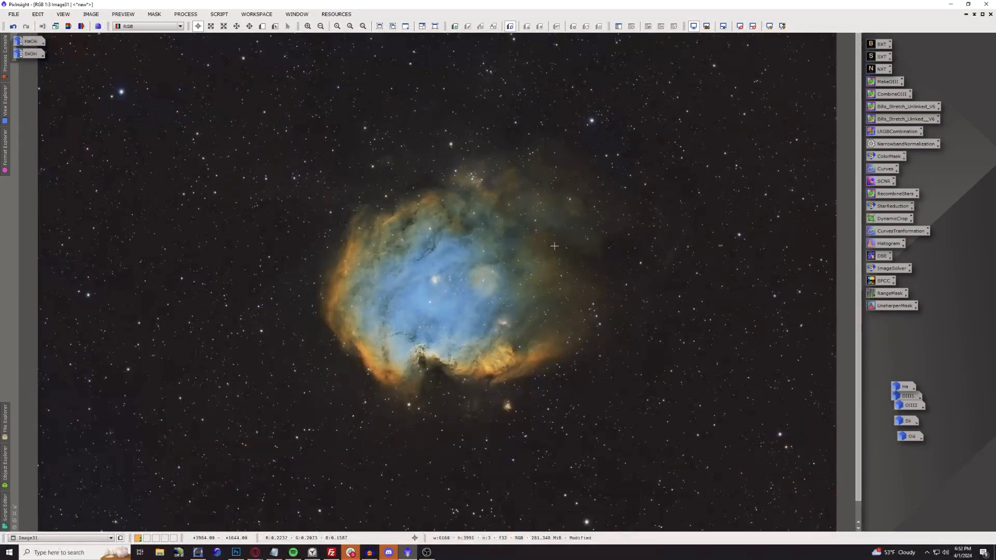